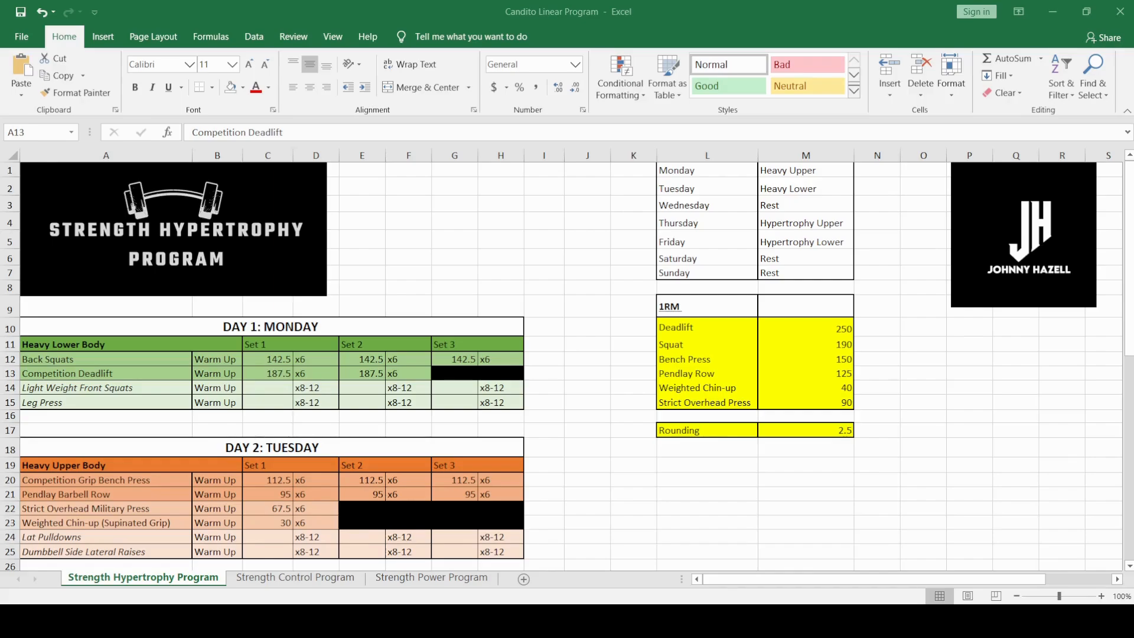
Look over the Monday, Tuesday and Thursday workout tables on the Strength Hypertrophy Program sheet
key("alt+Tab")
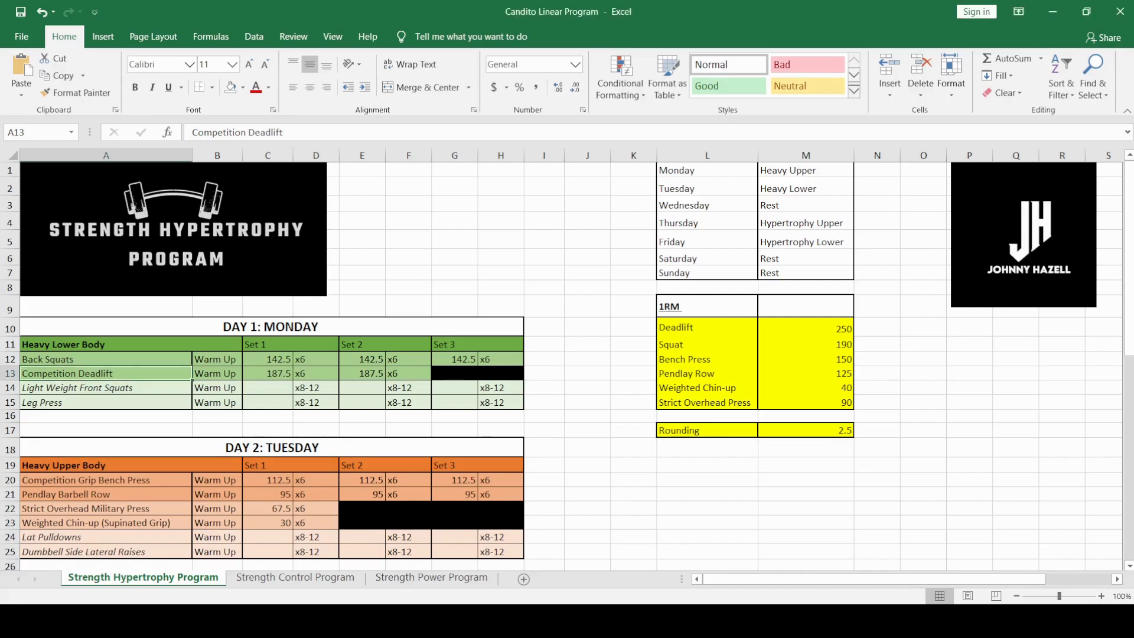
scroll(425, 452, "down", 2)
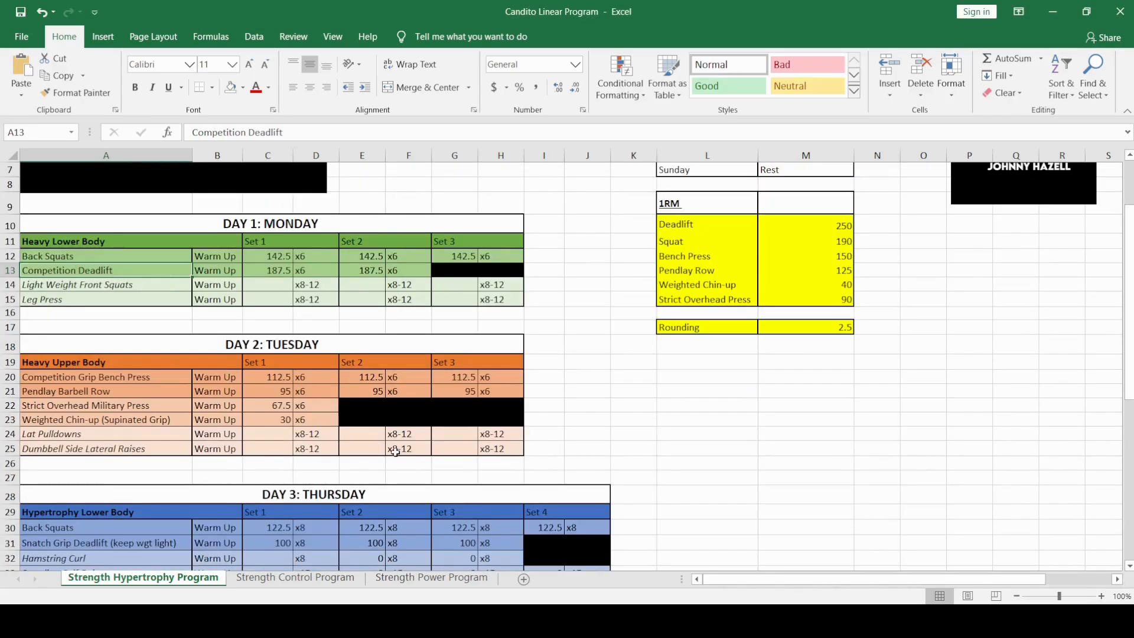
scroll(395, 452, "down", 1)
scroll(406, 454, "up", 3)
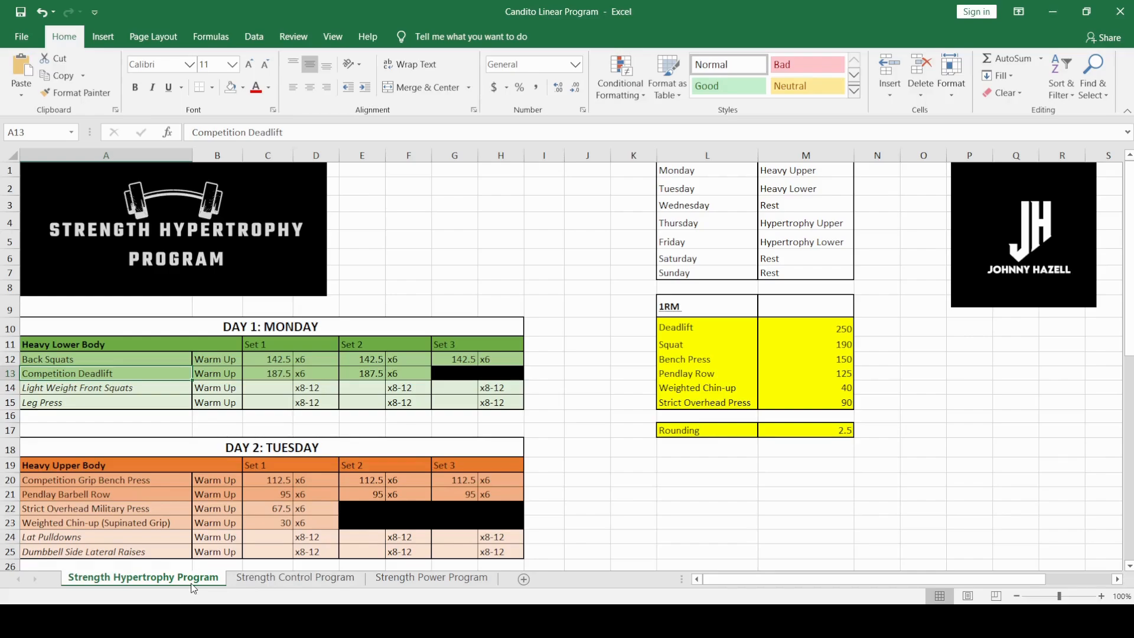
Review all four training days on the Strength Control Program sheet, from Day 1 Monday through Day 4 Friday
left_click(283, 579)
scroll(260, 425, "down", 2)
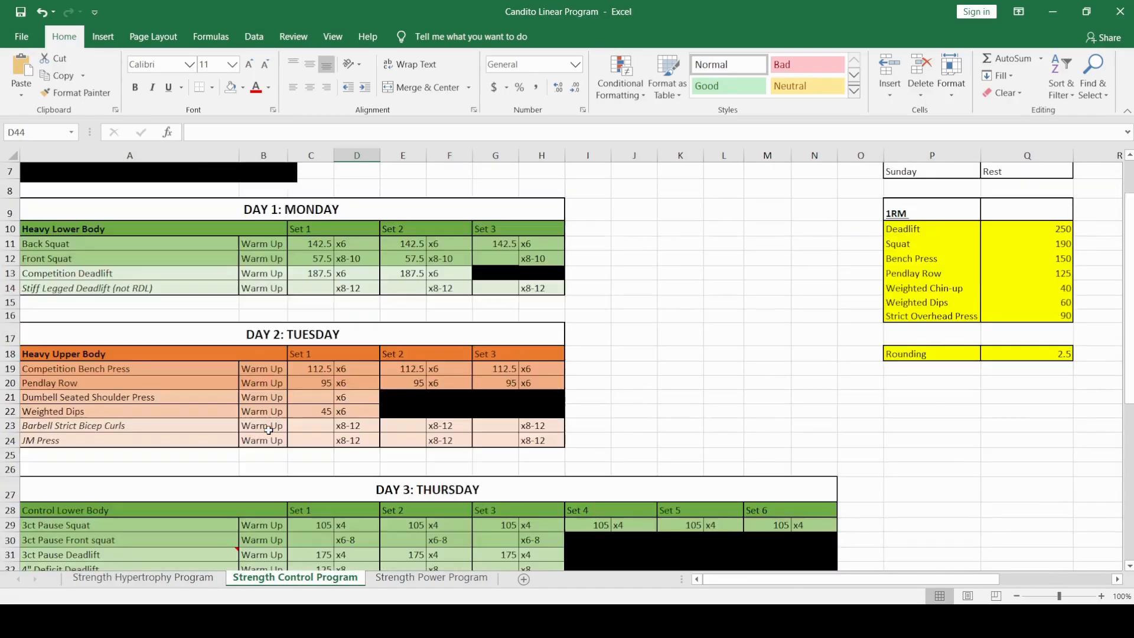
scroll(278, 437, "up", 2)
scroll(296, 454, "down", 2)
scroll(296, 455, "down", 6)
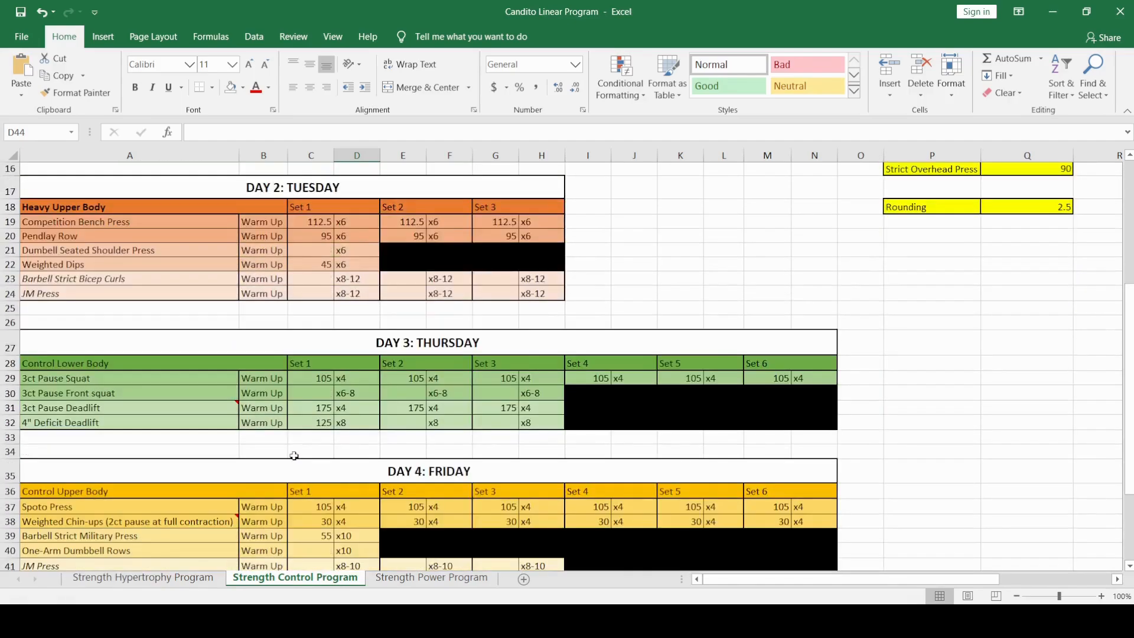
left_click(214, 470)
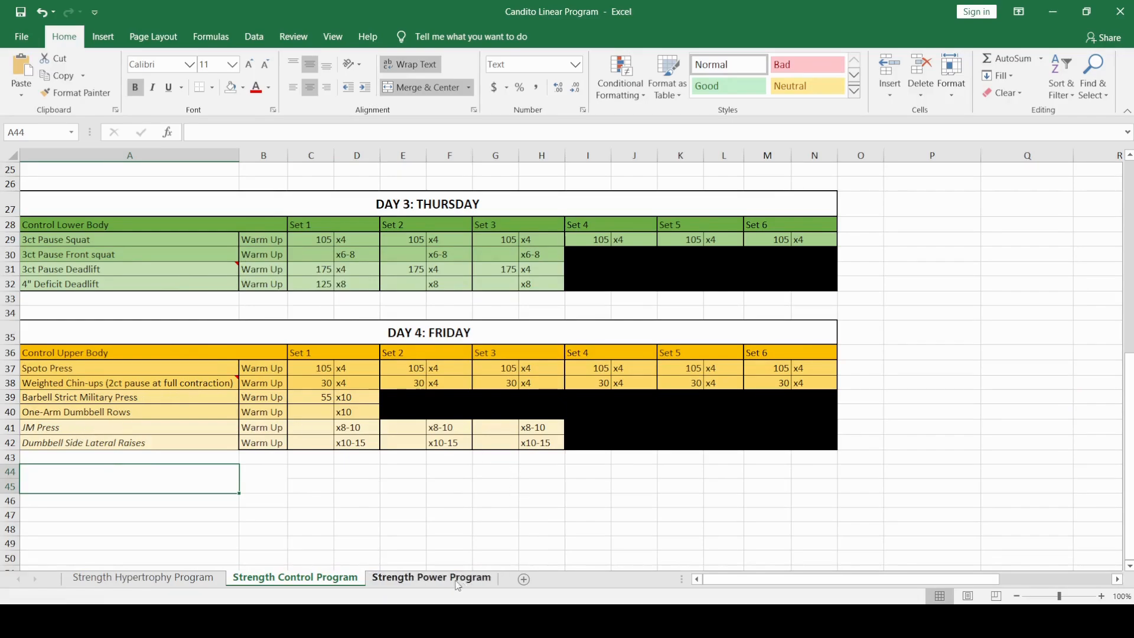
scroll(344, 518, "up", 8)
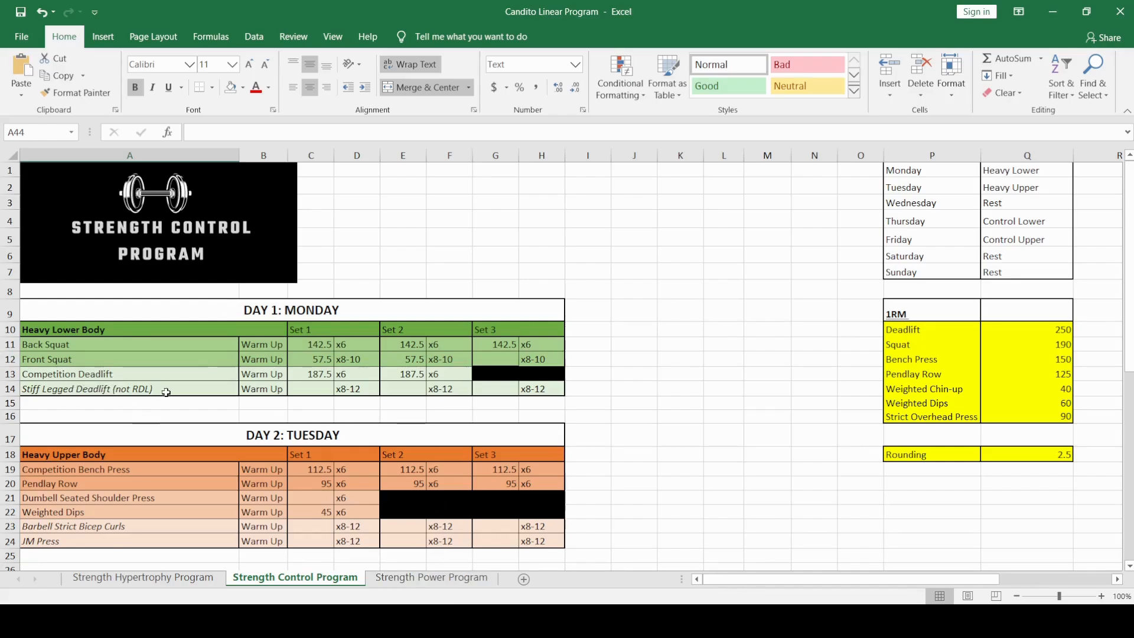
scroll(168, 397, "down", 6)
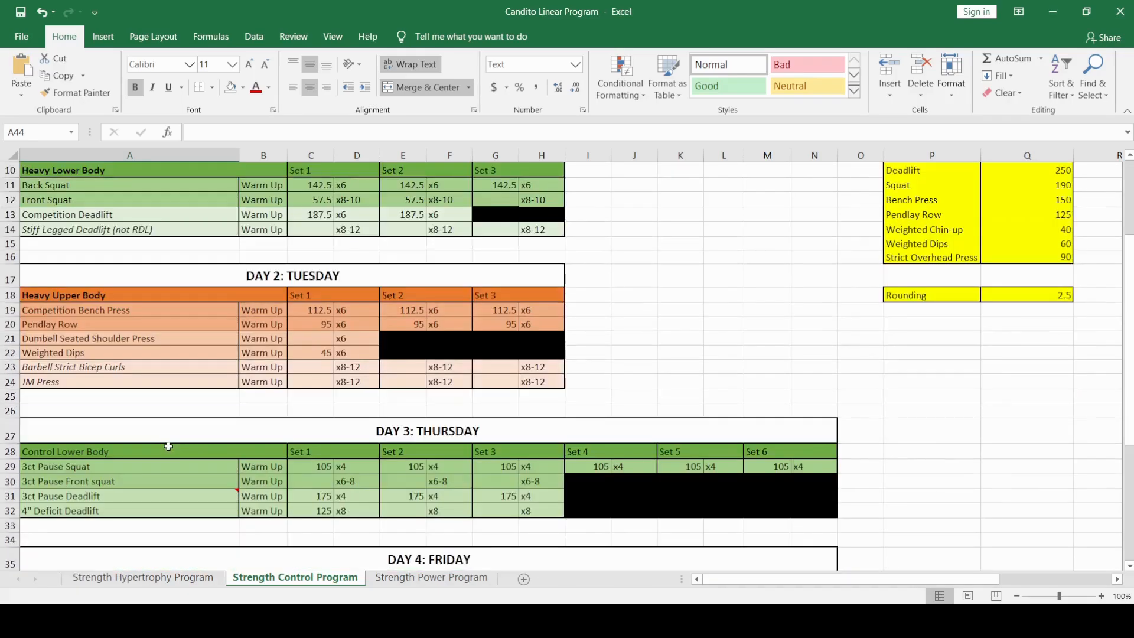
scroll(169, 446, "down", 1)
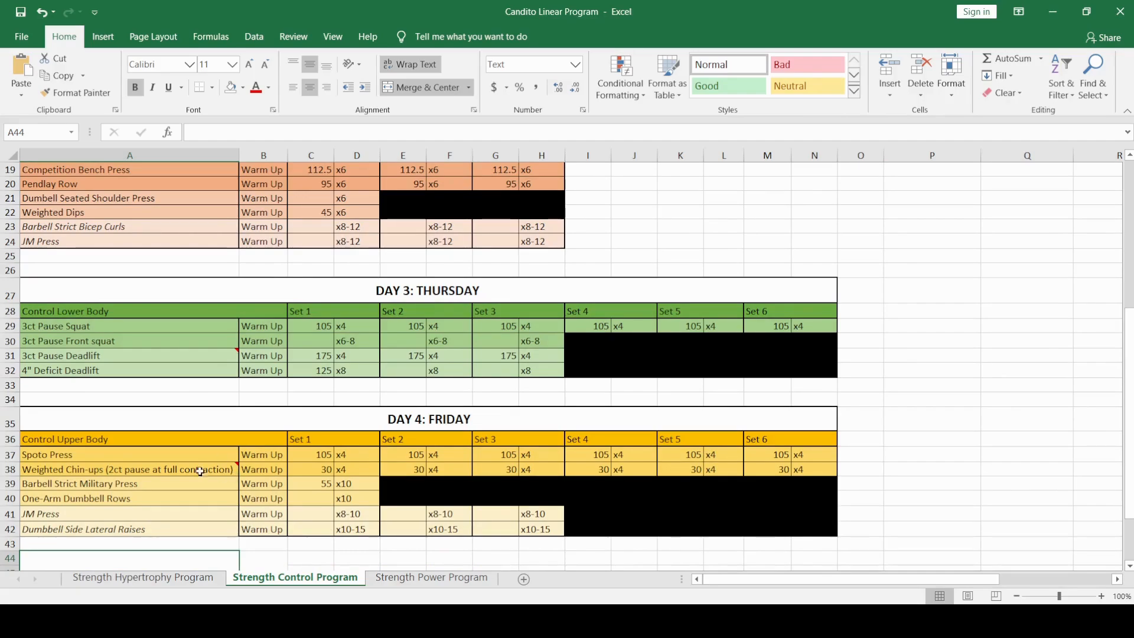
scroll(221, 446, "up", 6)
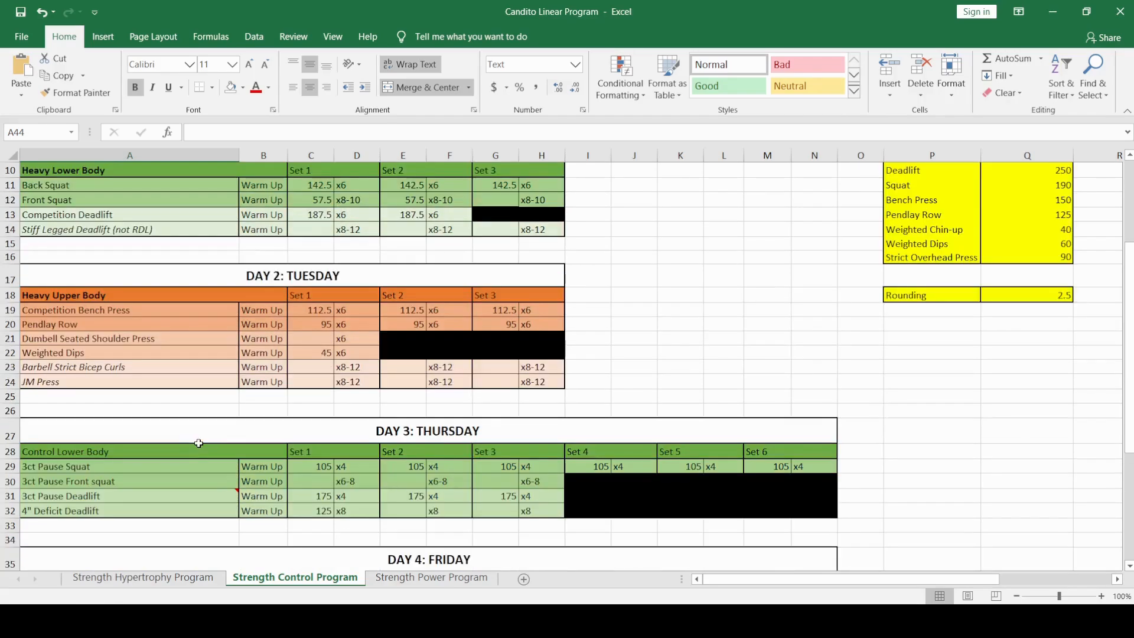
scroll(203, 442, "down", 2)
scroll(203, 442, "down", 2)
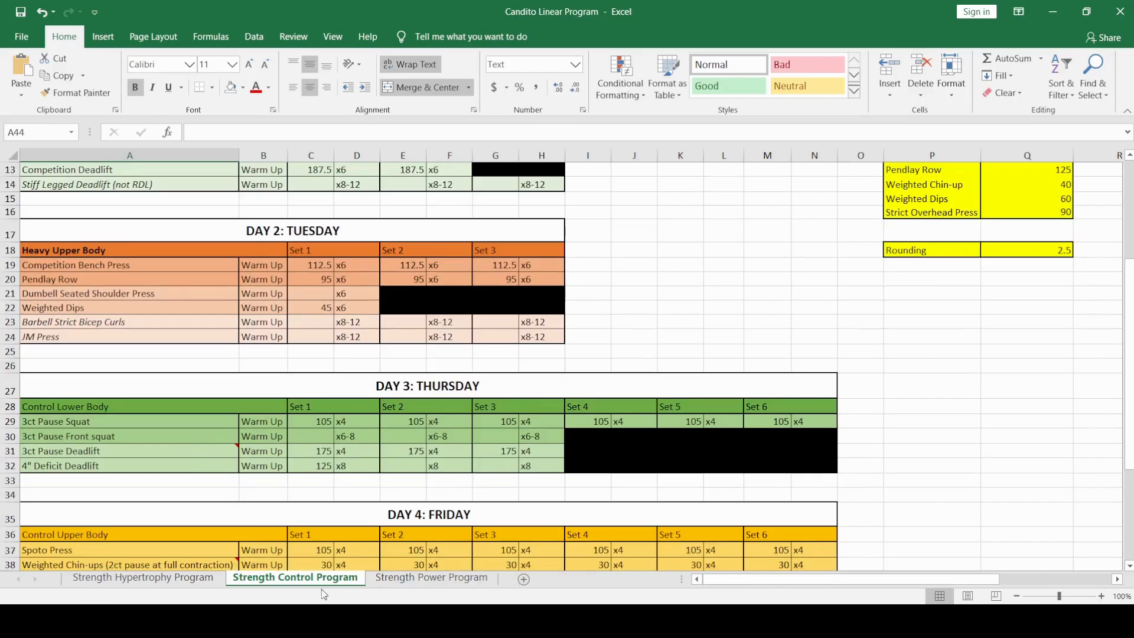
Review the heavy and power training days on the Strength Power Program sheet
left_click(399, 579)
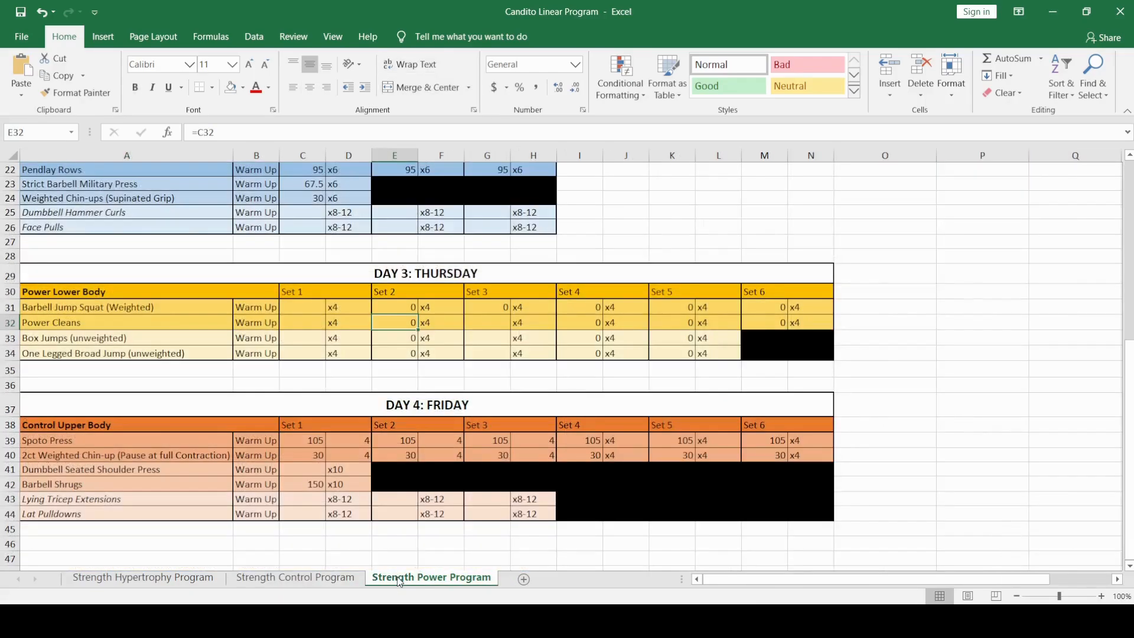
scroll(501, 506, "up", 7)
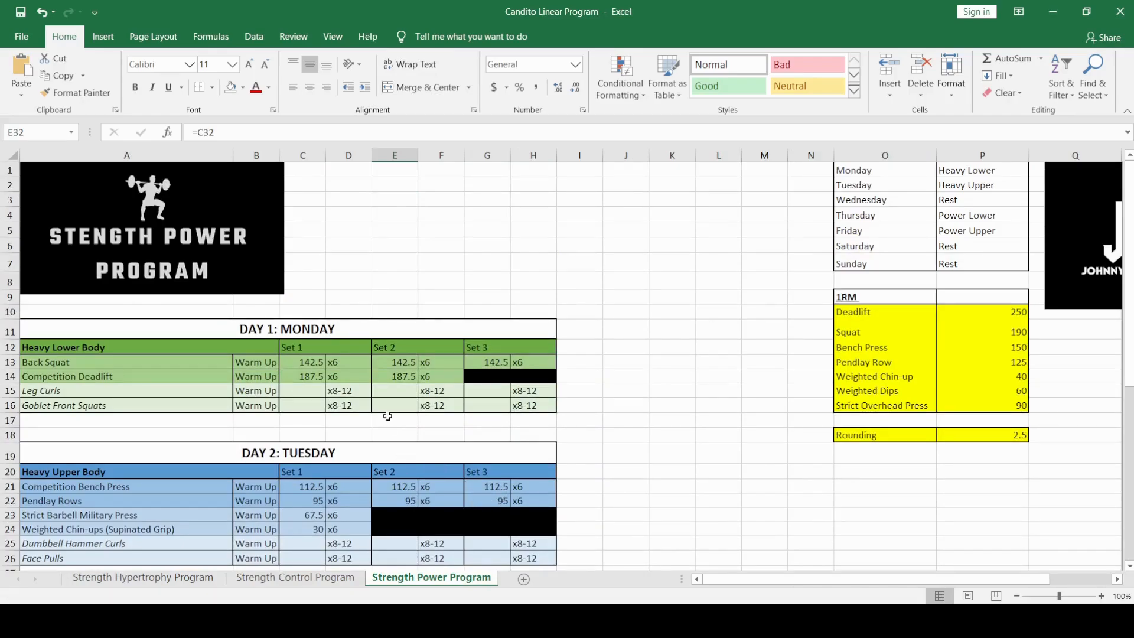
scroll(581, 450, "down", 4)
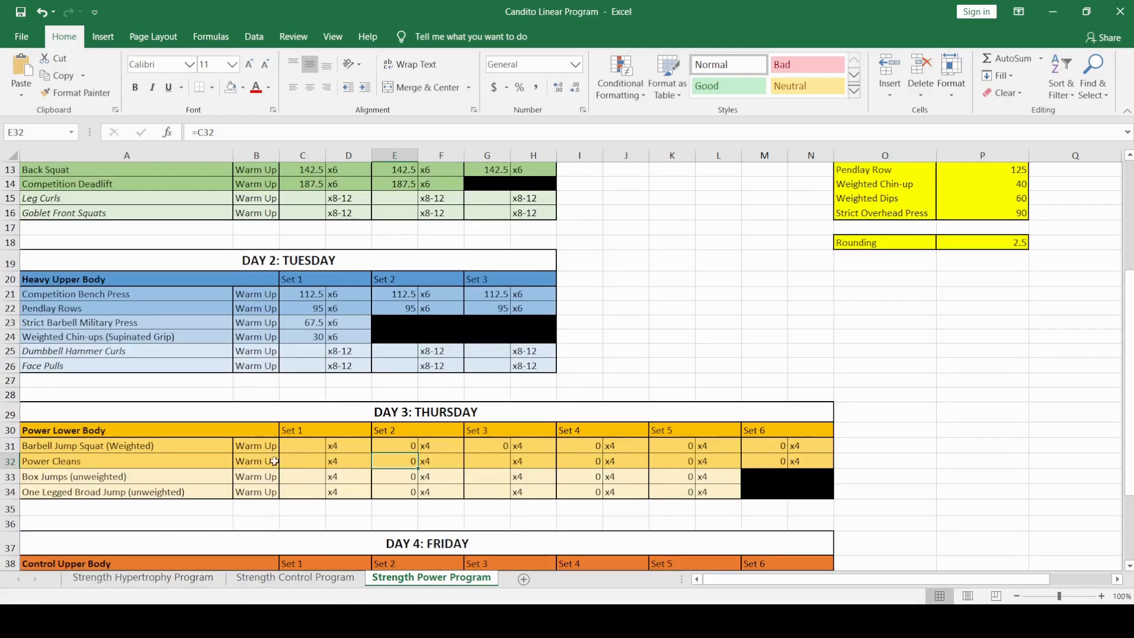
Return to the Strength Hypertrophy Program sheet and examine its Monday-to-Sunday schedule, including the Wednesday rest day
left_click(132, 579)
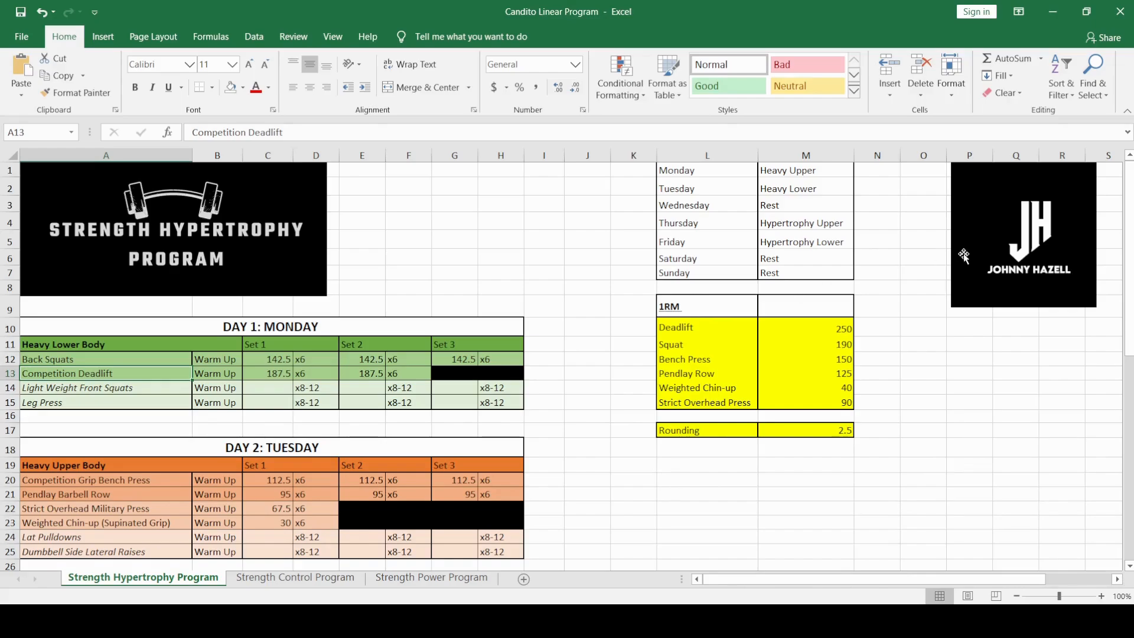
left_click_drag(689, 170, 794, 275)
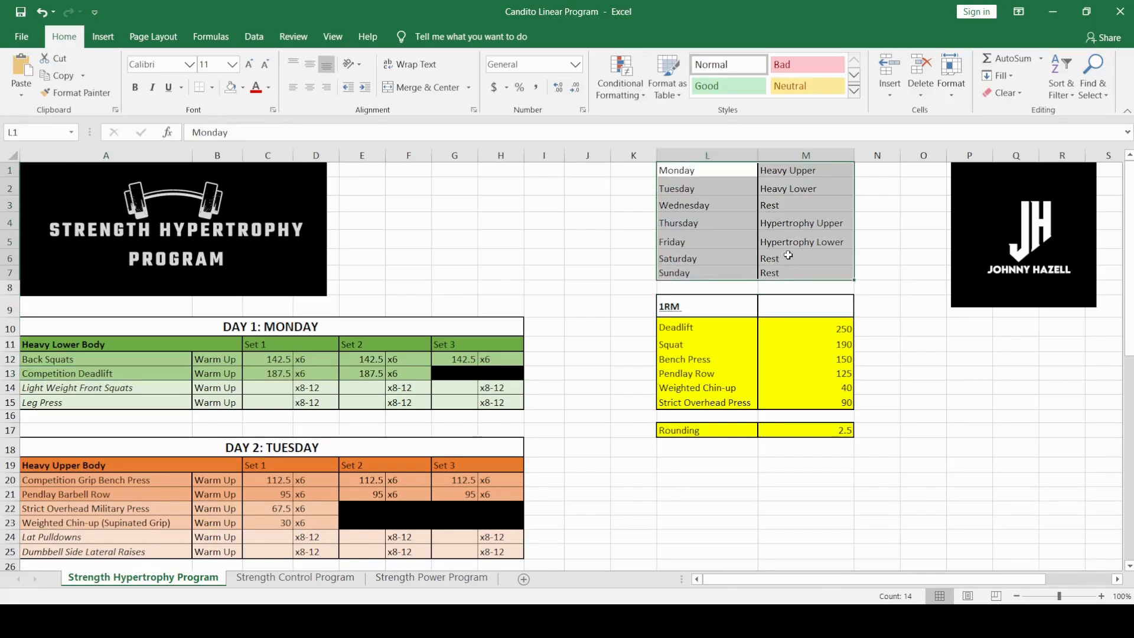
left_click(731, 208)
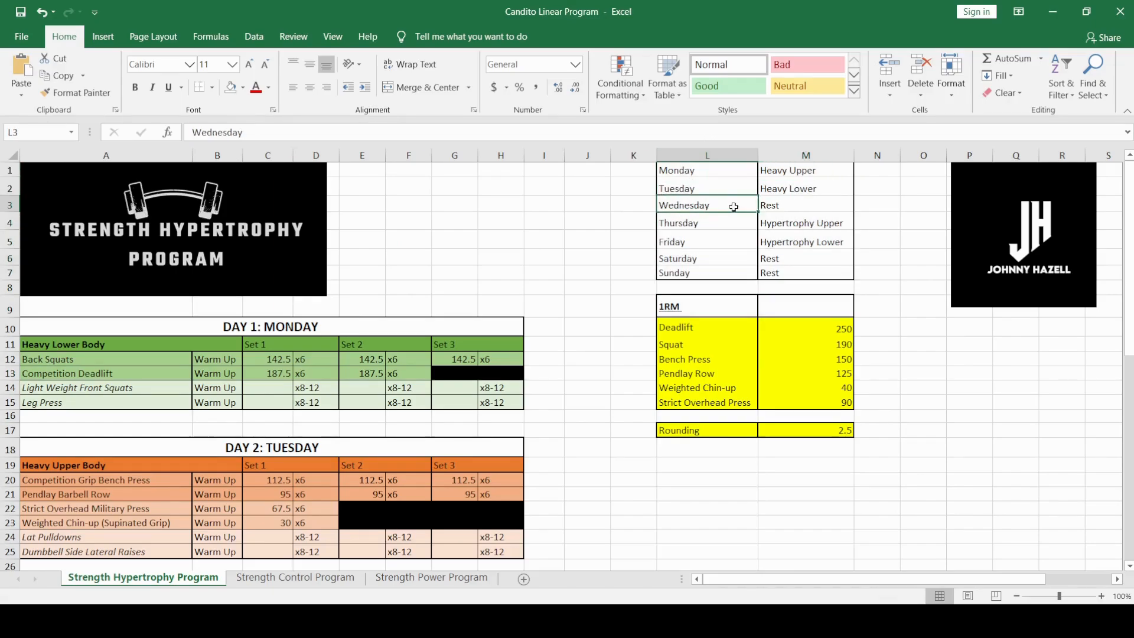
left_click(805, 207)
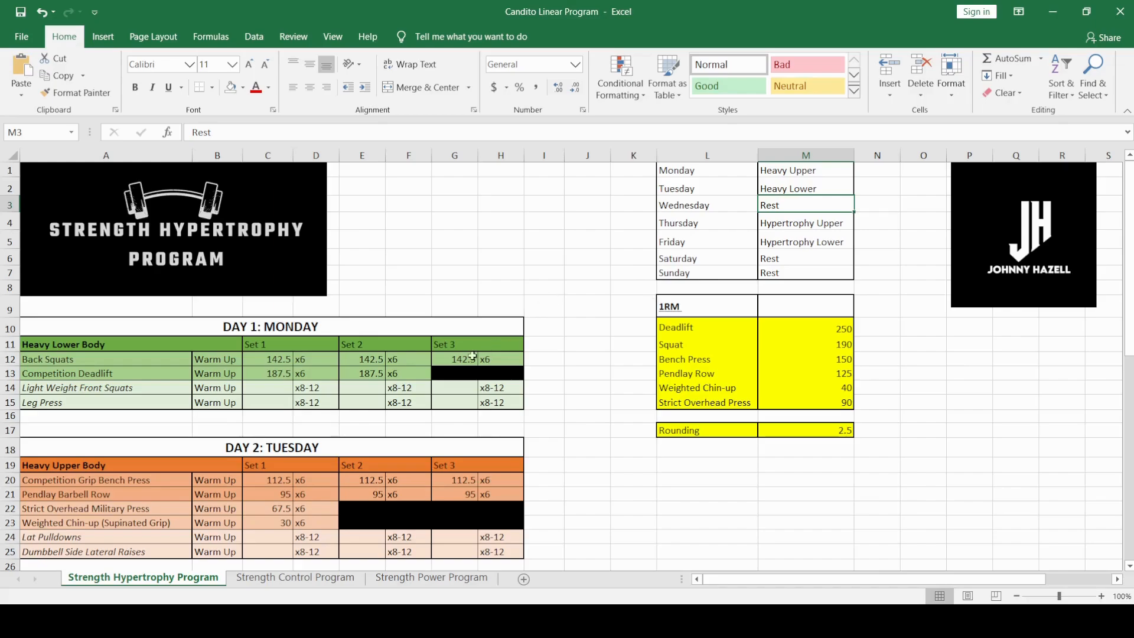
Examine Day 1's warm-up column and back squat set weights, along with the 1RM table and rounding value
scroll(304, 340, "down", 1)
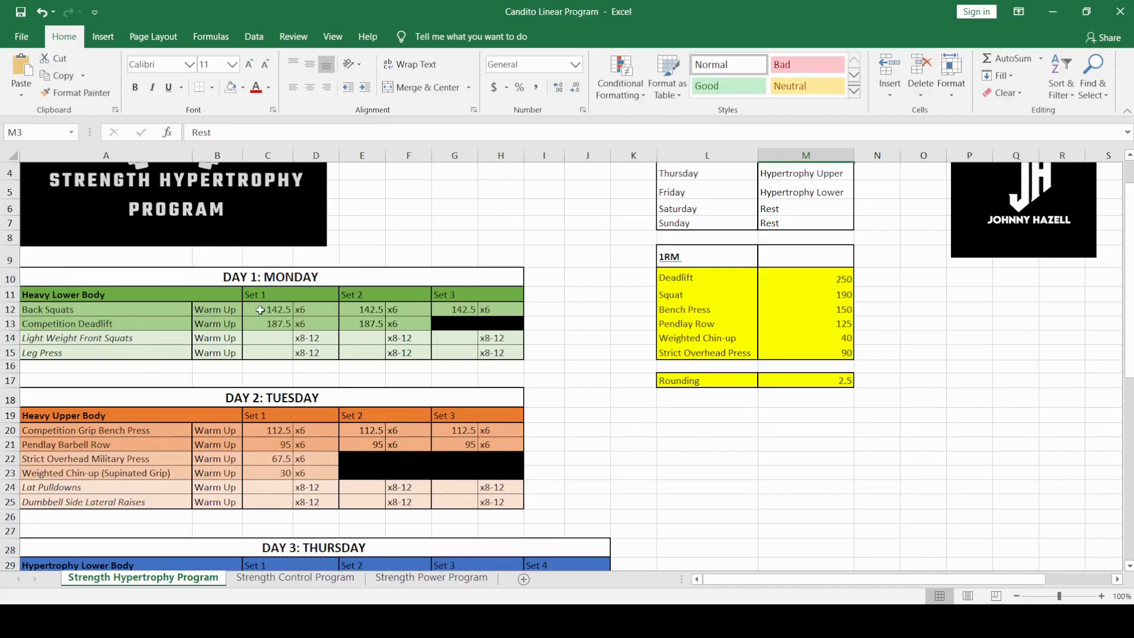
left_click_drag(216, 309, 221, 357)
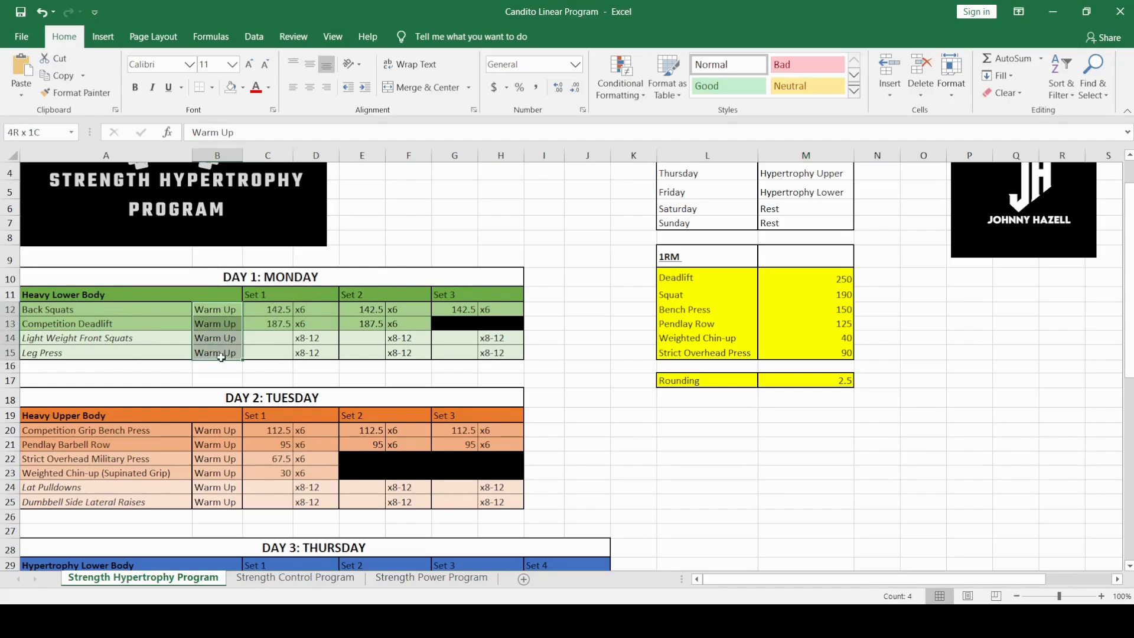
left_click(269, 310)
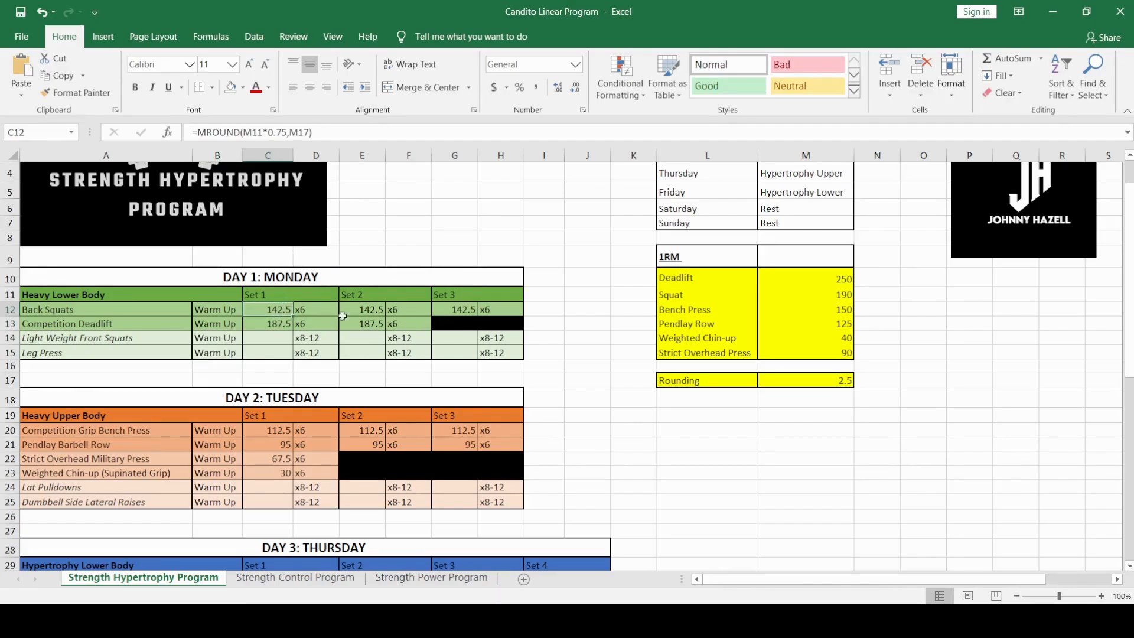
left_click(371, 309)
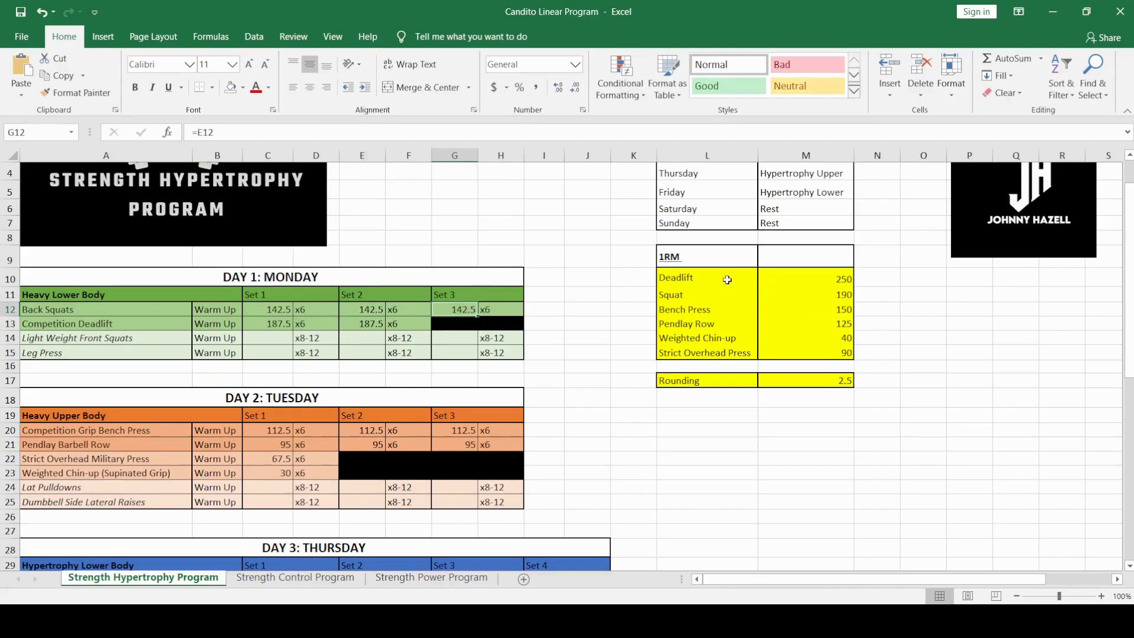
left_click_drag(727, 281, 821, 354)
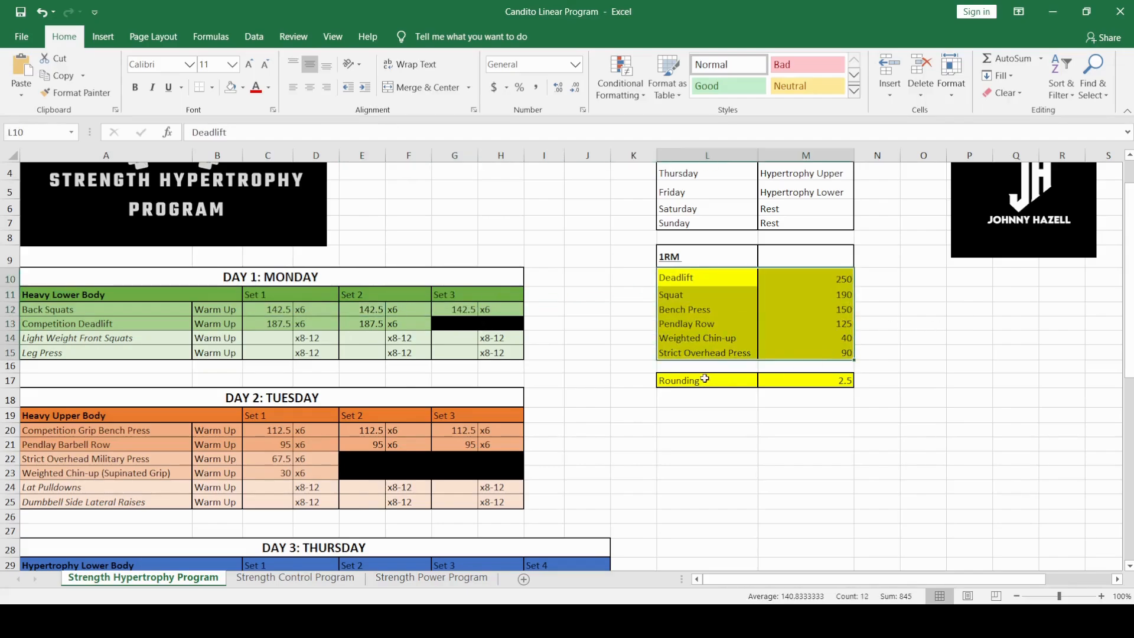
left_click_drag(706, 381, 827, 385)
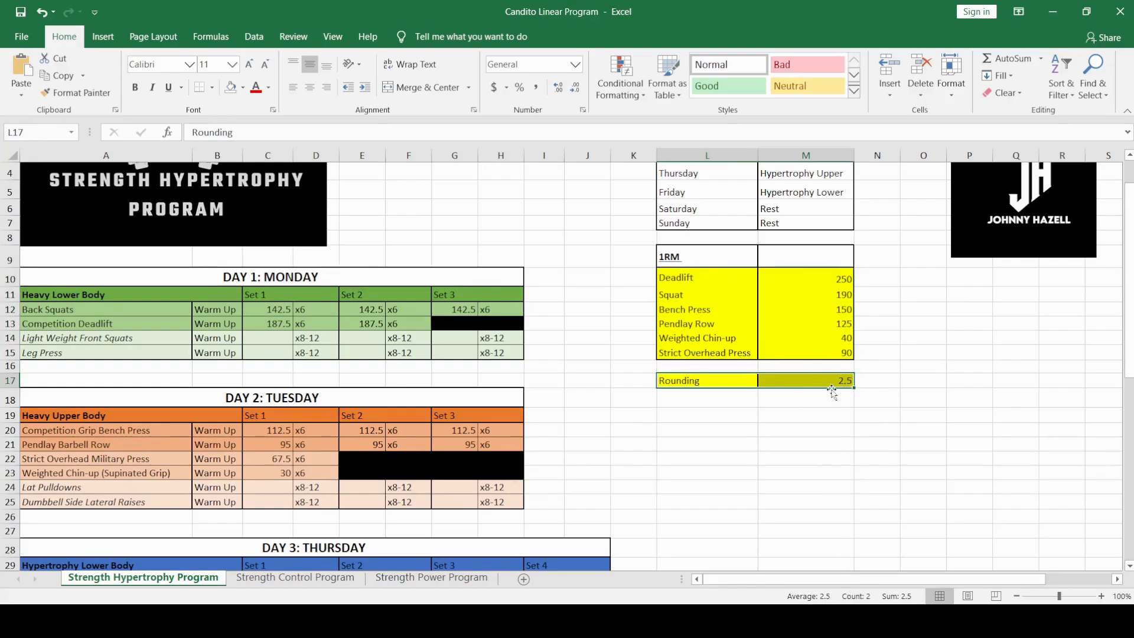
Go through the Day 1 exercises one by one, checking the Set 1 formulas for Back Squats and Competition Deadlift
left_click(99, 310)
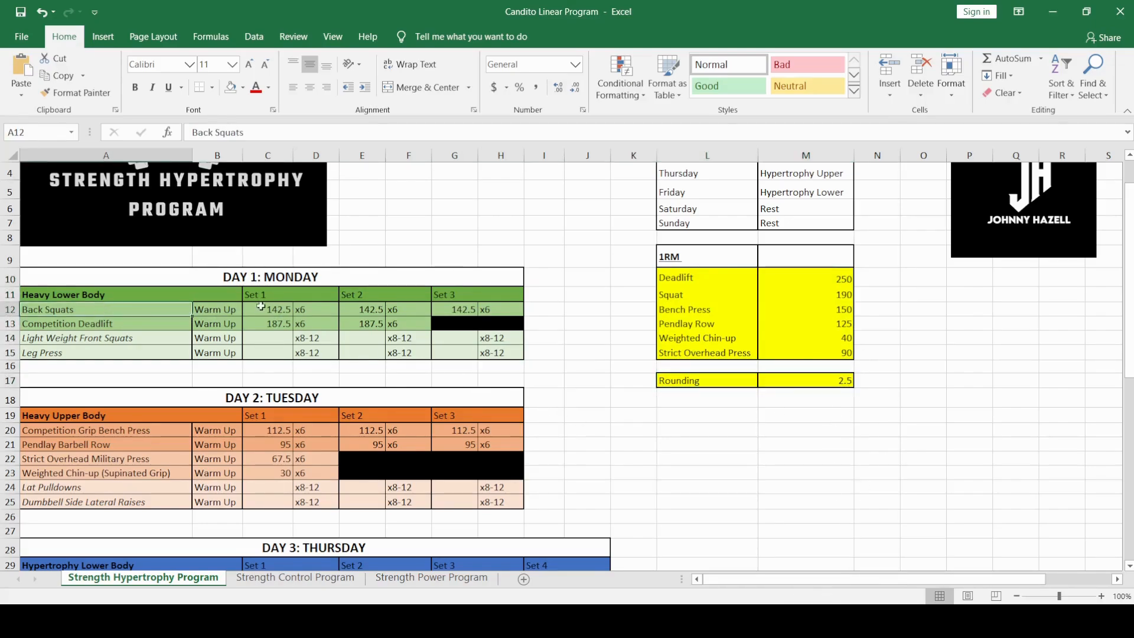
left_click(285, 310)
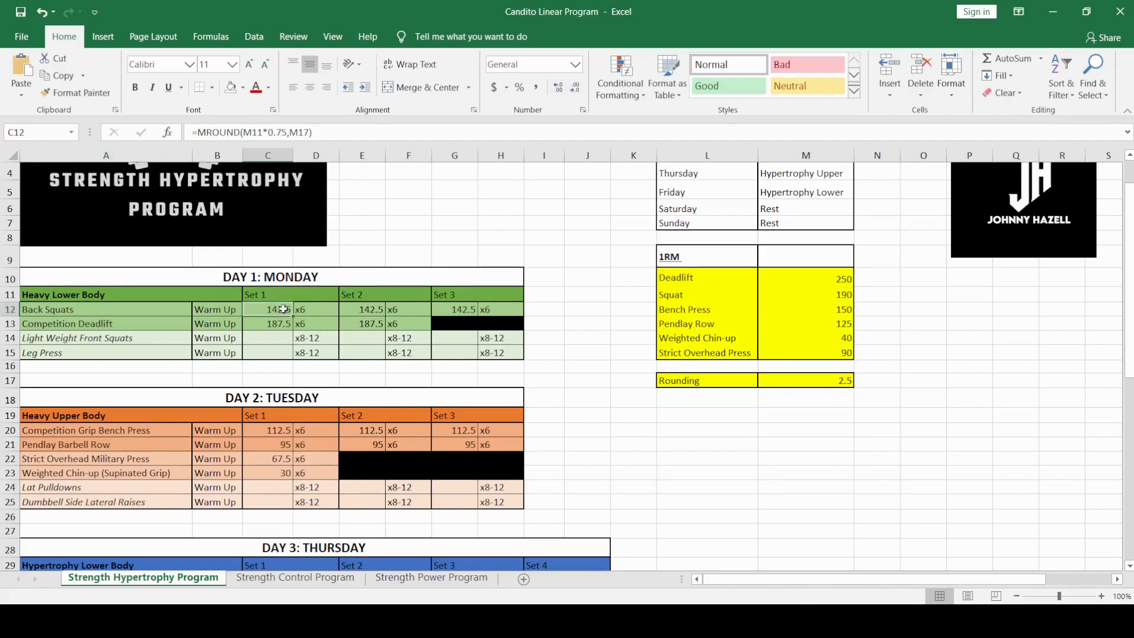
left_click(162, 327)
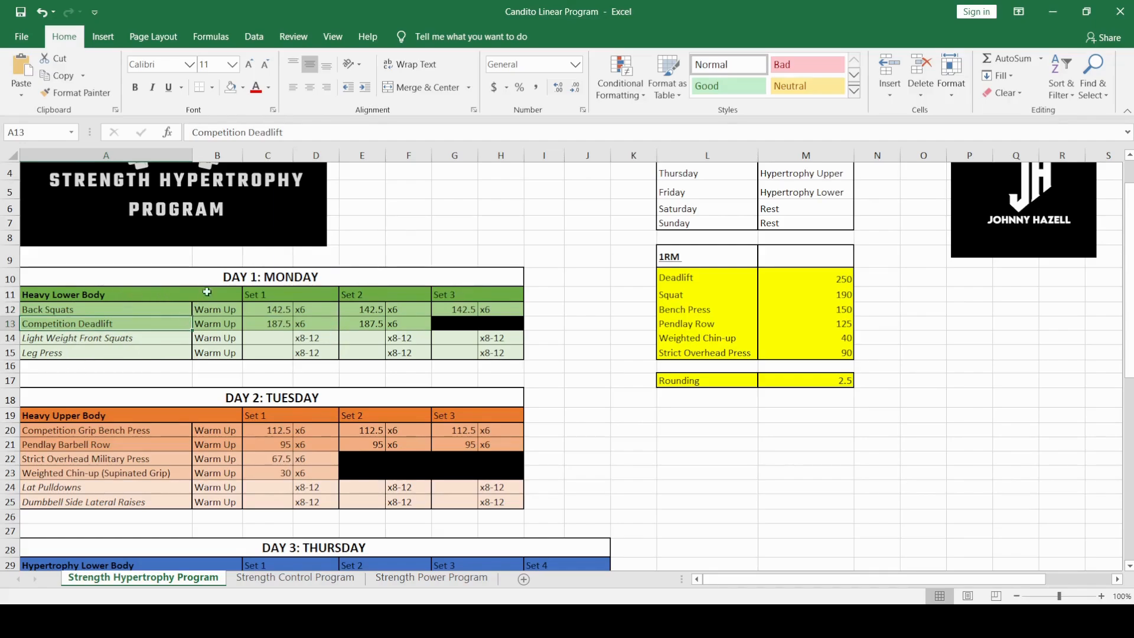
left_click(267, 325)
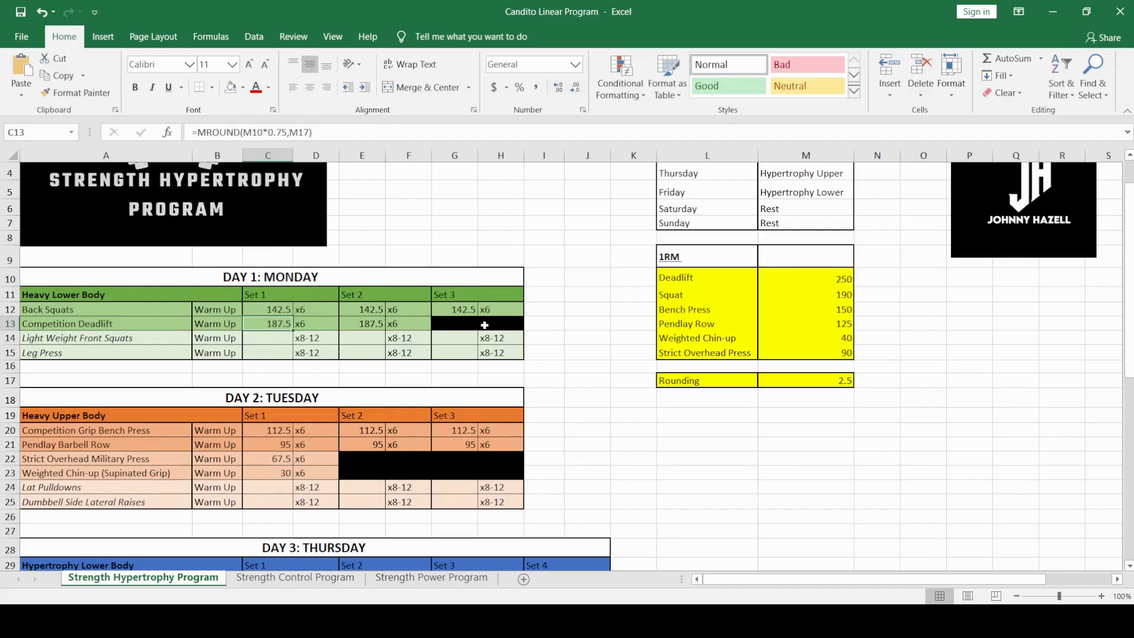
left_click(96, 336)
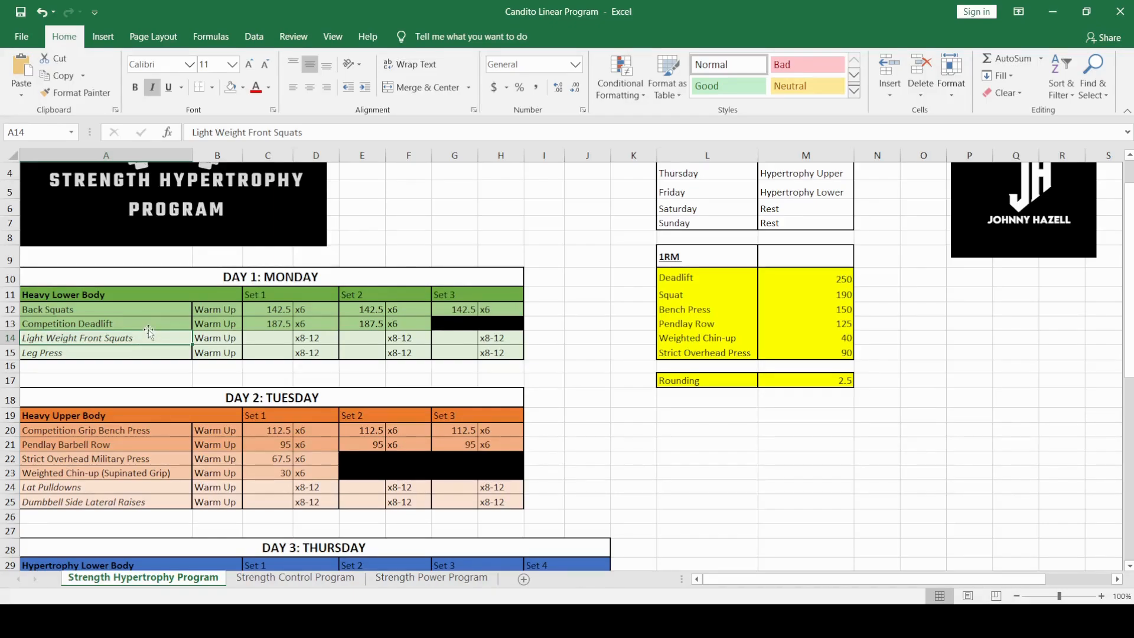
left_click(141, 356)
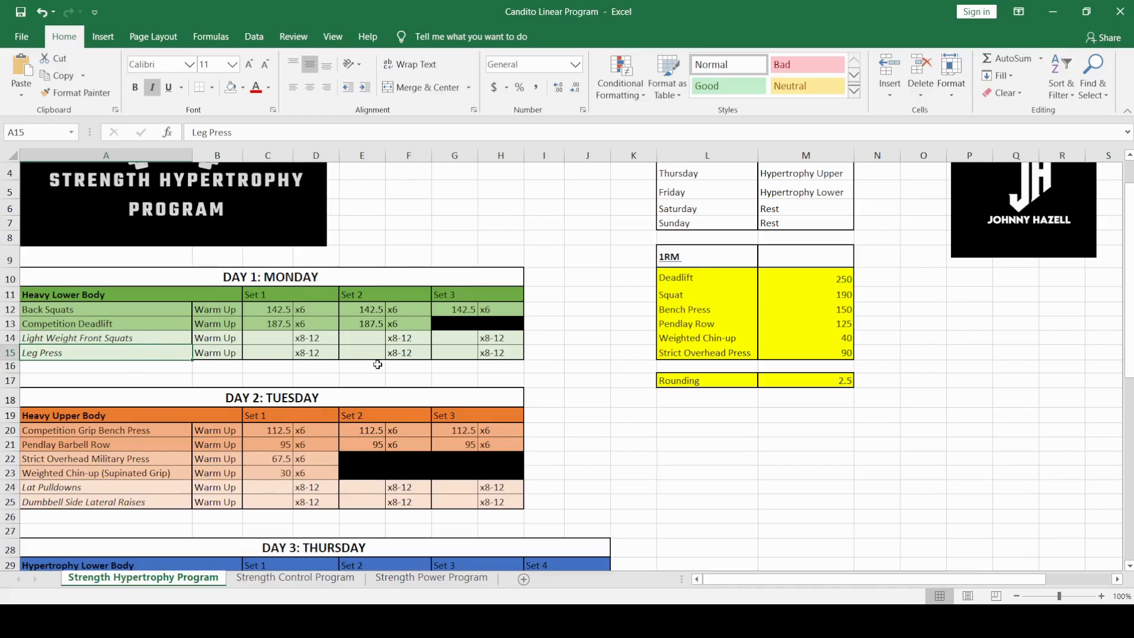
Examine Day 2's Competition Grip Bench Press and Pendlay Barbell Row, and highlight the Pendlay Row entry in the 1RM table
scroll(207, 394, "down", 2)
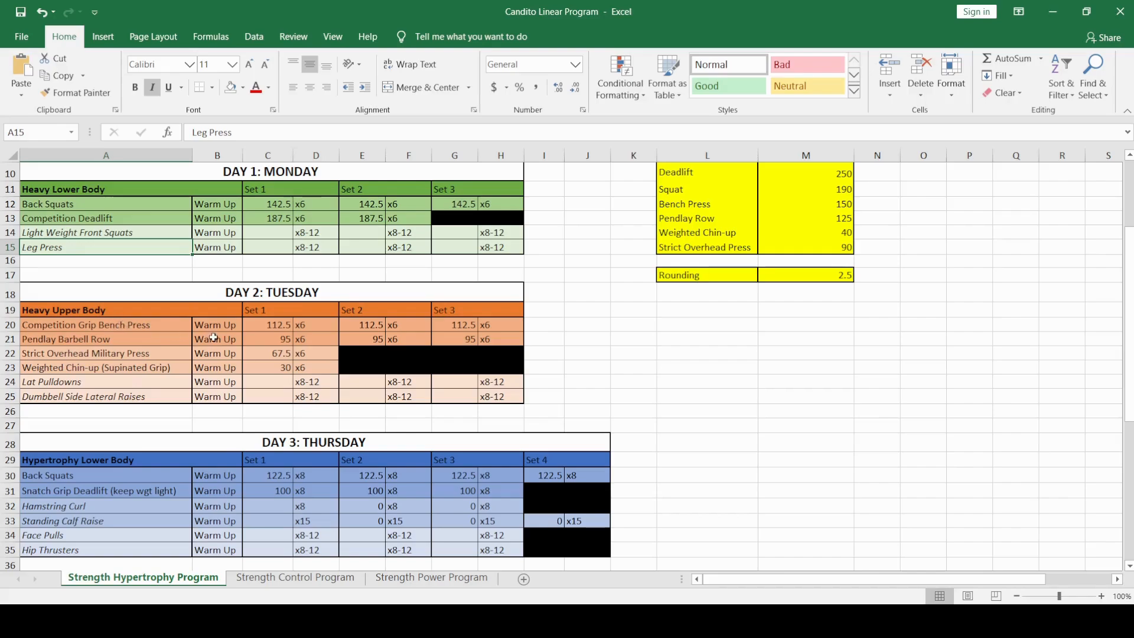
left_click(80, 322)
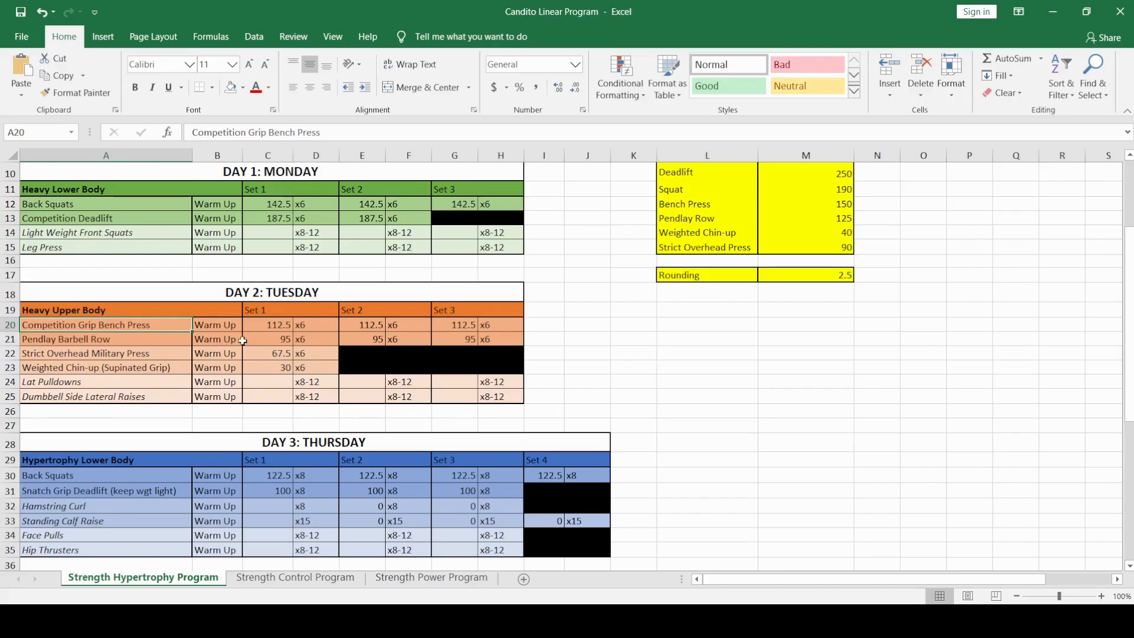
left_click(109, 339)
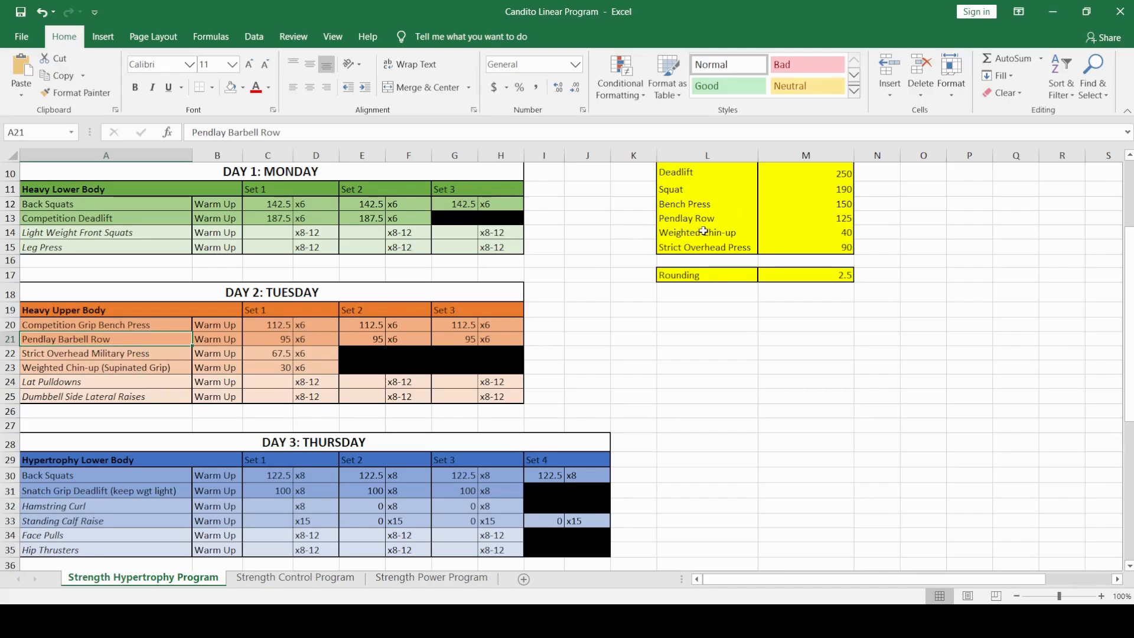
left_click(677, 228)
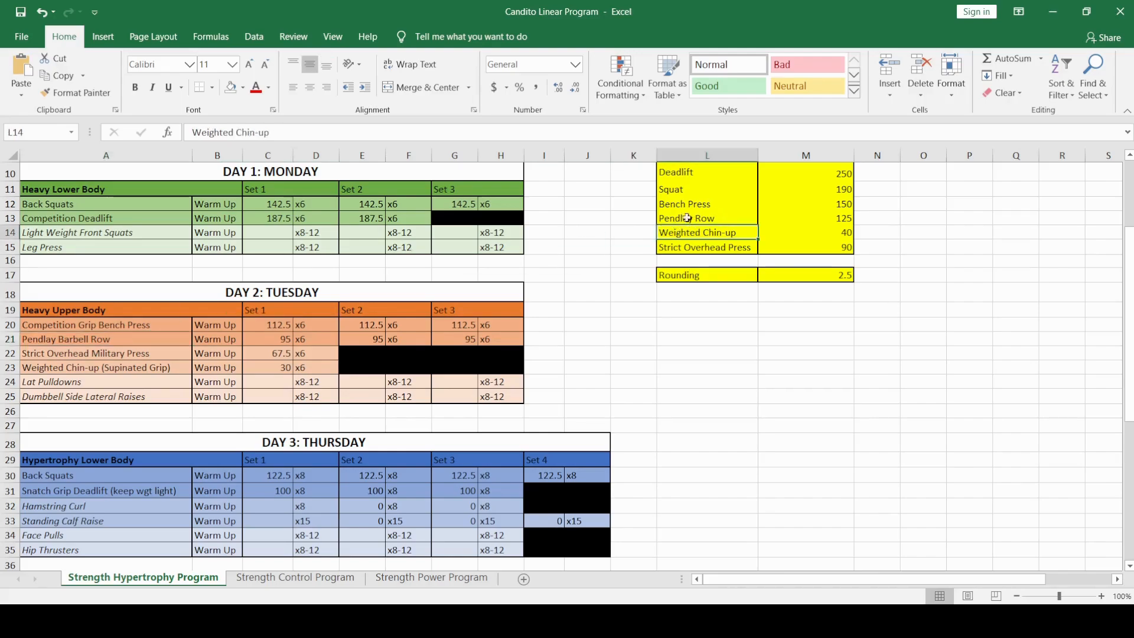
left_click_drag(690, 217, 815, 219)
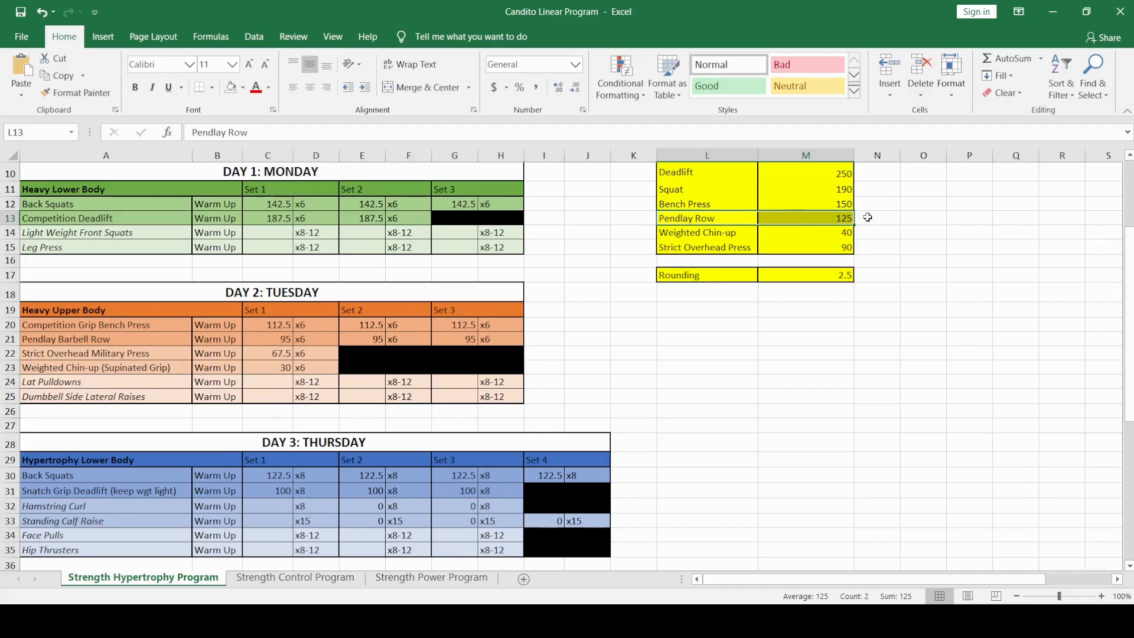
Examine the Pendlay Row 1RM and Day 2's Pendlay Barbell Row set formulas, plus the Strict Overhead Military Press Set 1 formula
left_click(839, 218)
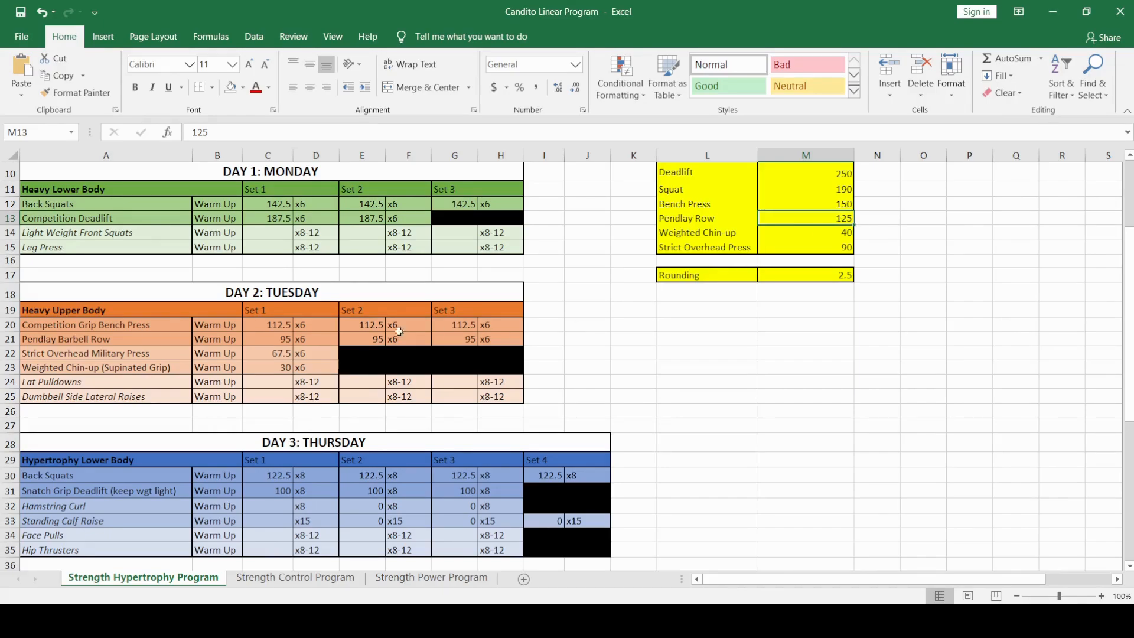
left_click(260, 339)
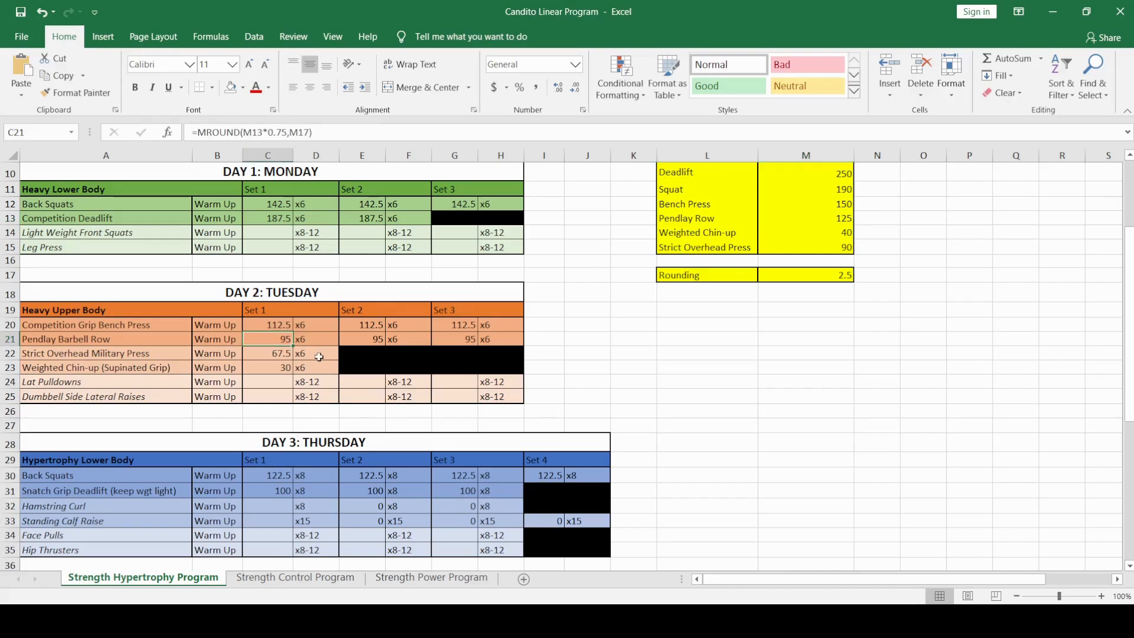
left_click(370, 340)
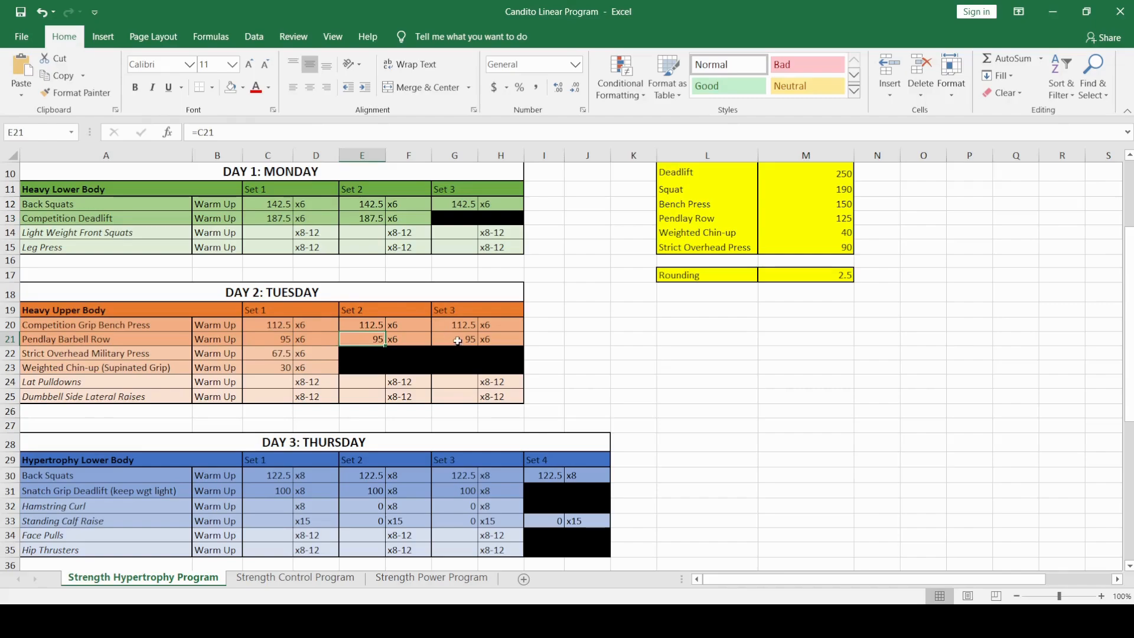
left_click(268, 334)
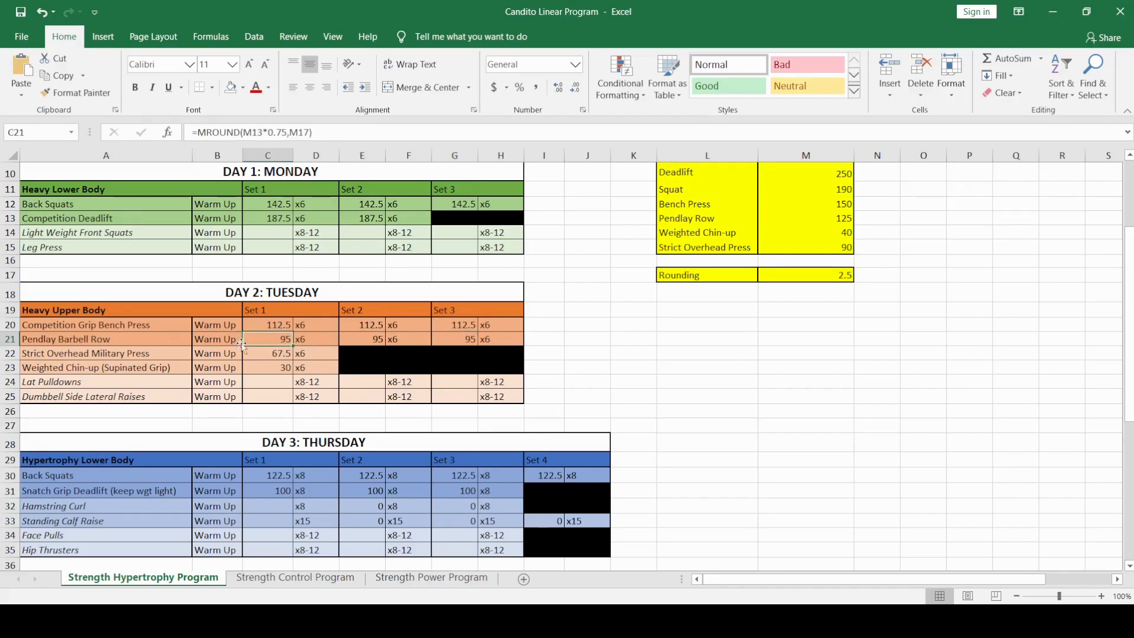
left_click(269, 356)
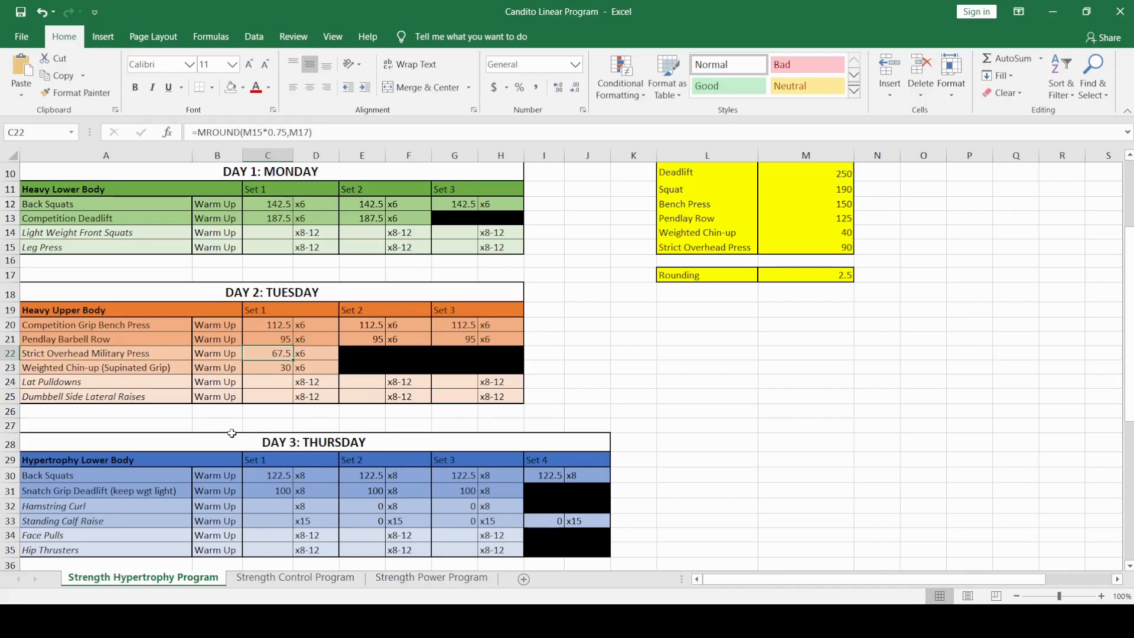
Compare Day 2's Weighted Chin-up Set 1 formula and reps with the Weighted Chin-up entry in the 1RM table
left_click(134, 383)
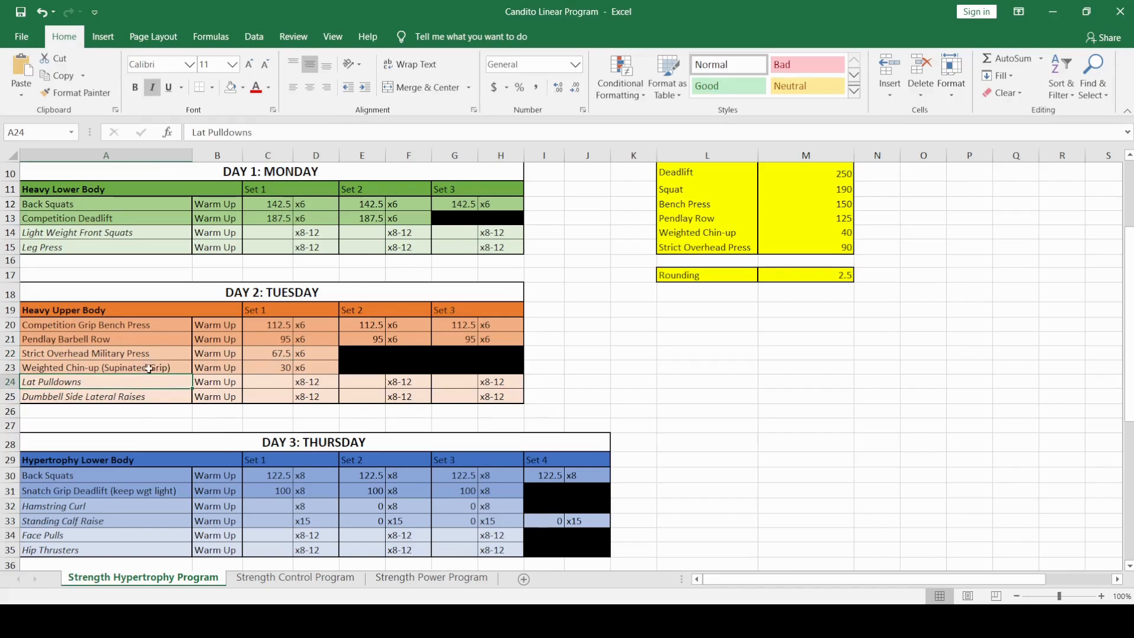
left_click(148, 369)
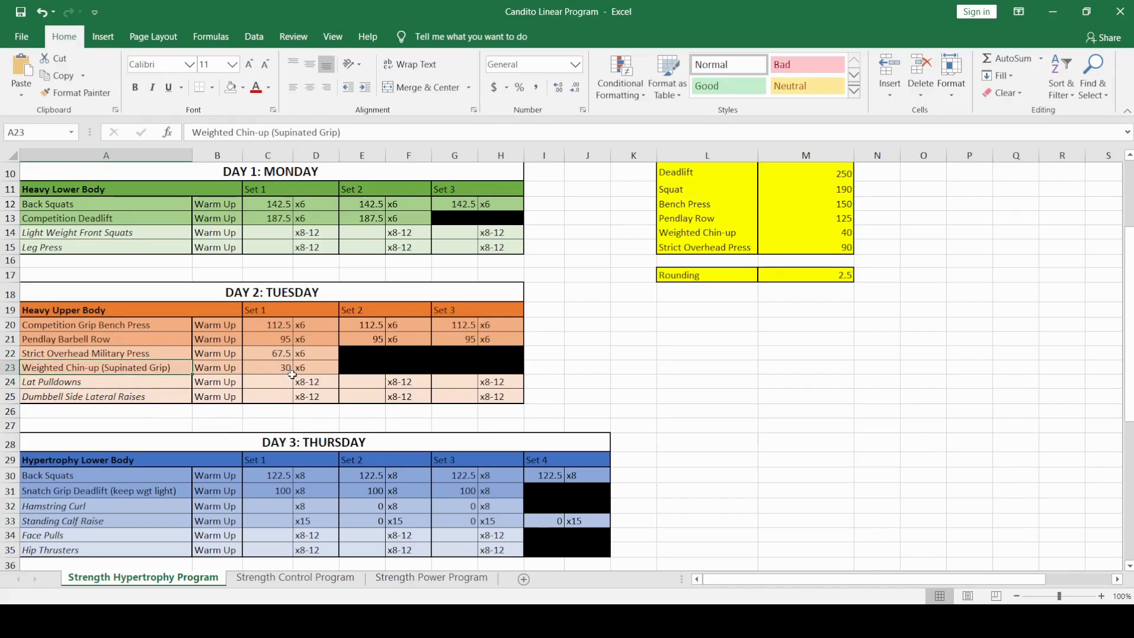
left_click(799, 234)
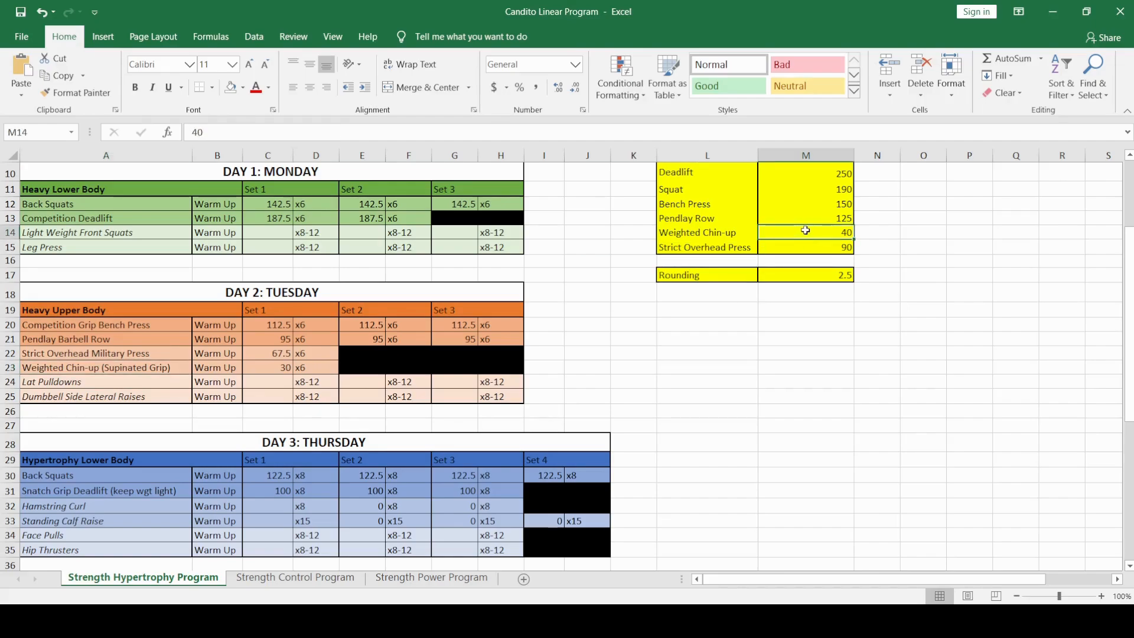
left_click(712, 232)
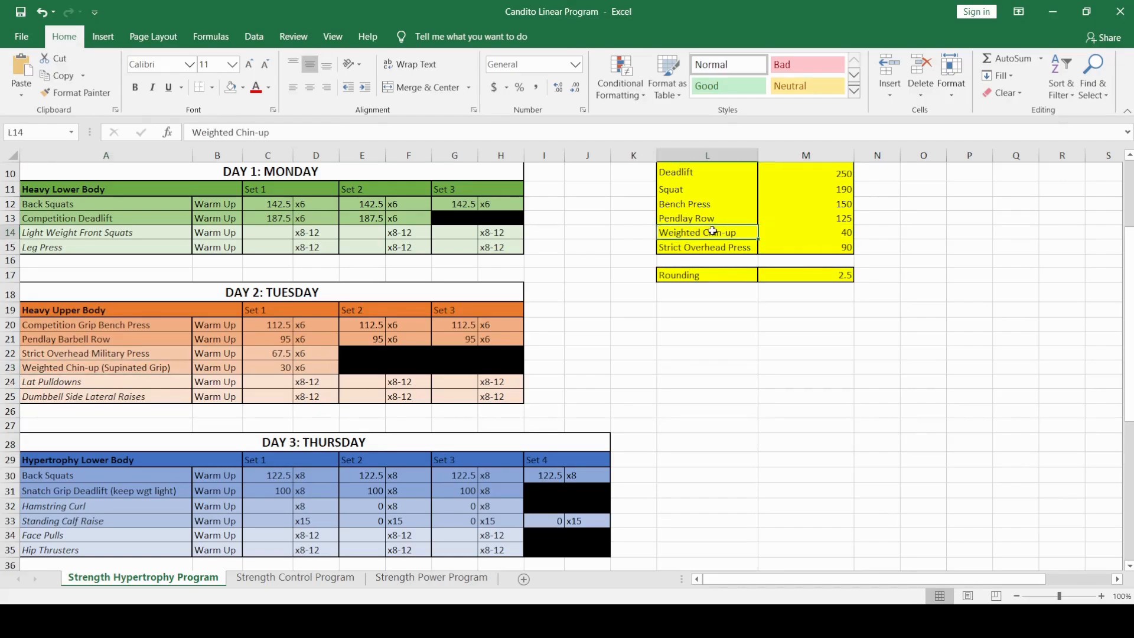
left_click(829, 231)
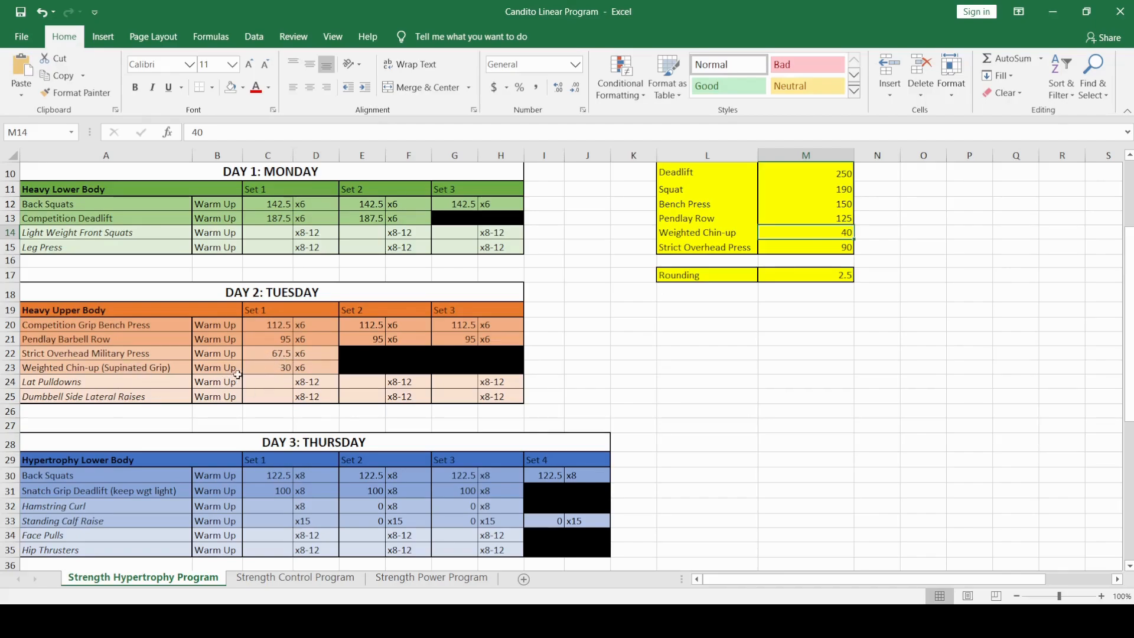
left_click(279, 365)
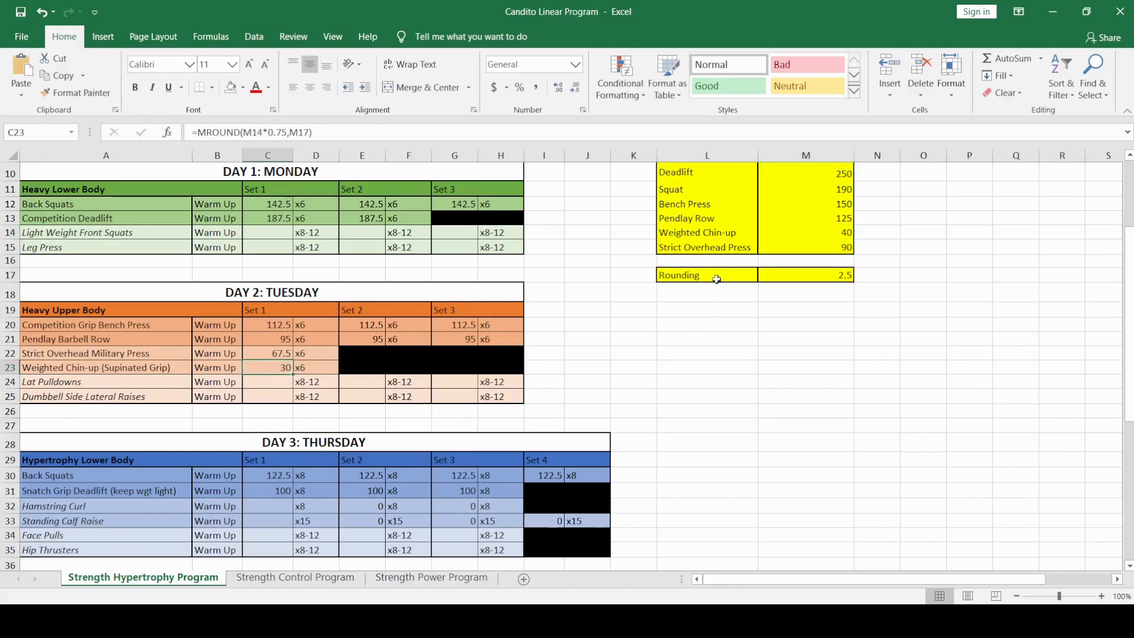
left_click(832, 233)
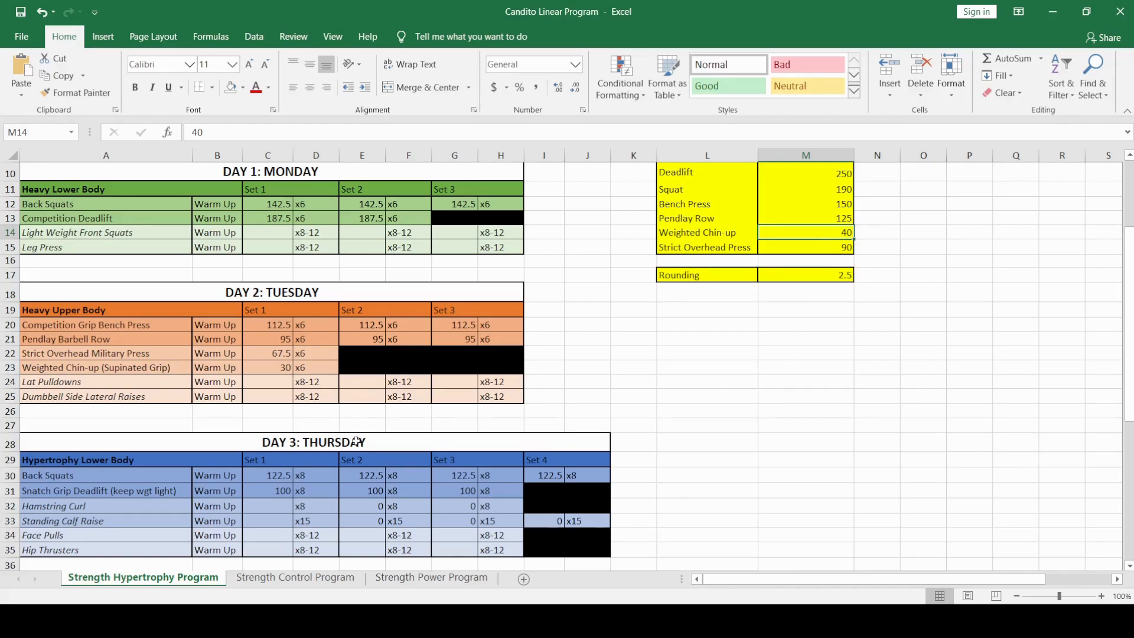
left_click(268, 371)
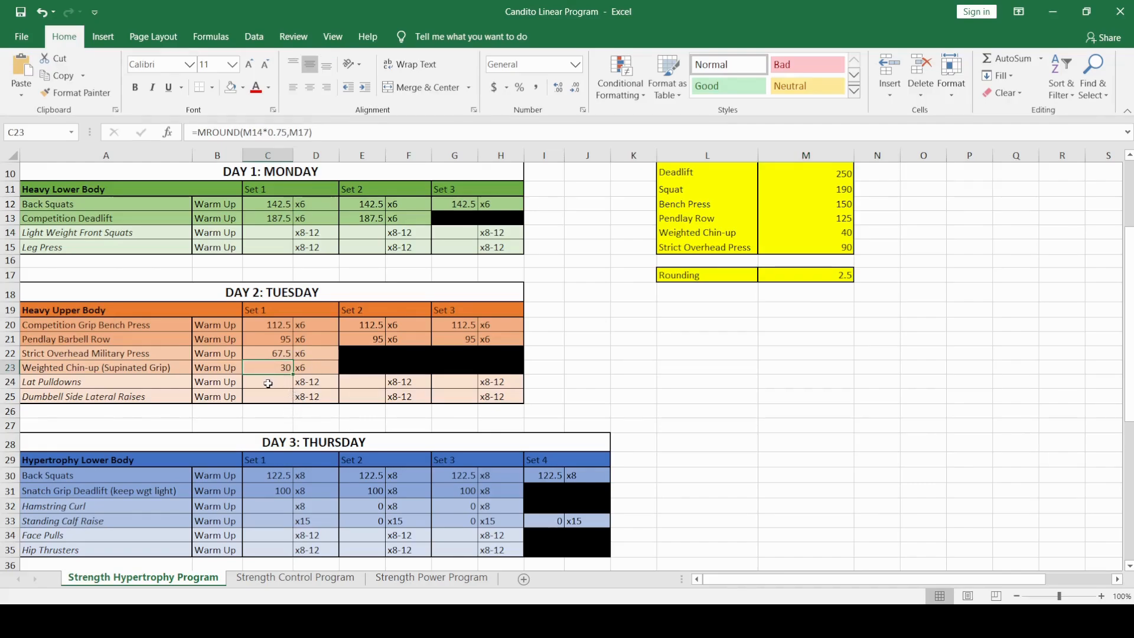
left_click(268, 384)
left_click(285, 369)
left_click(319, 367)
Review Day 2's accessory exercises, Lat Pulldowns and Dumbbell Side Lateral Raises, across all their sets
left_click(63, 383)
left_click_drag(64, 383, 520, 396)
left_click(87, 388)
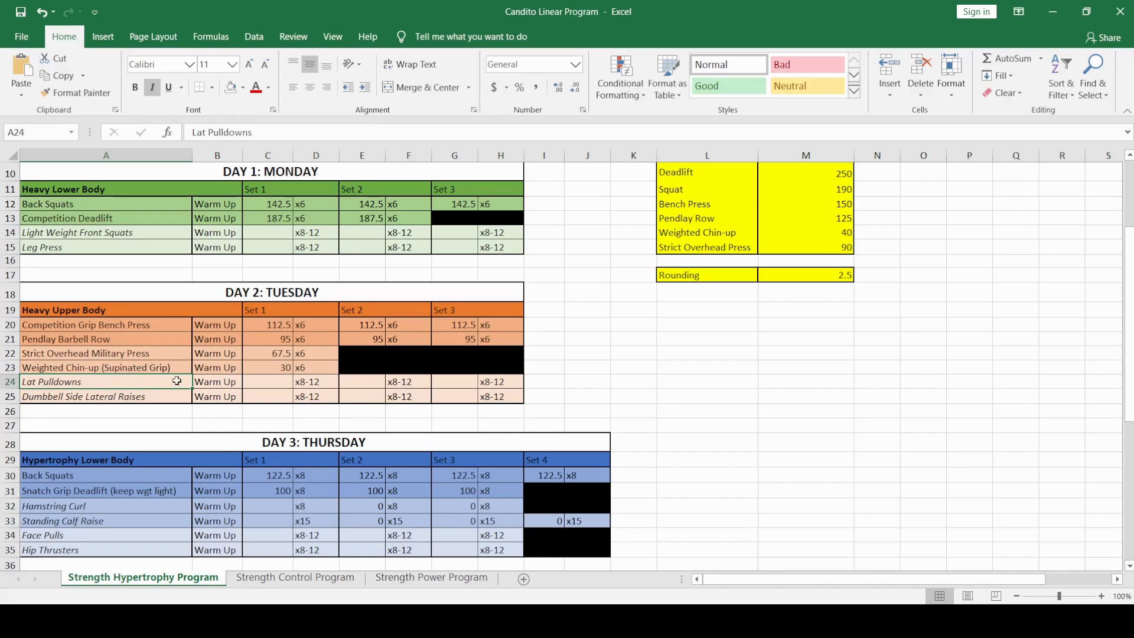
left_click(109, 392)
Examine Day 3's Hypertrophy Lower Body heading and the percentage multiplier in the Back Squats Set 1 formula, leaving the formula as it was
scroll(120, 413, "down", 2)
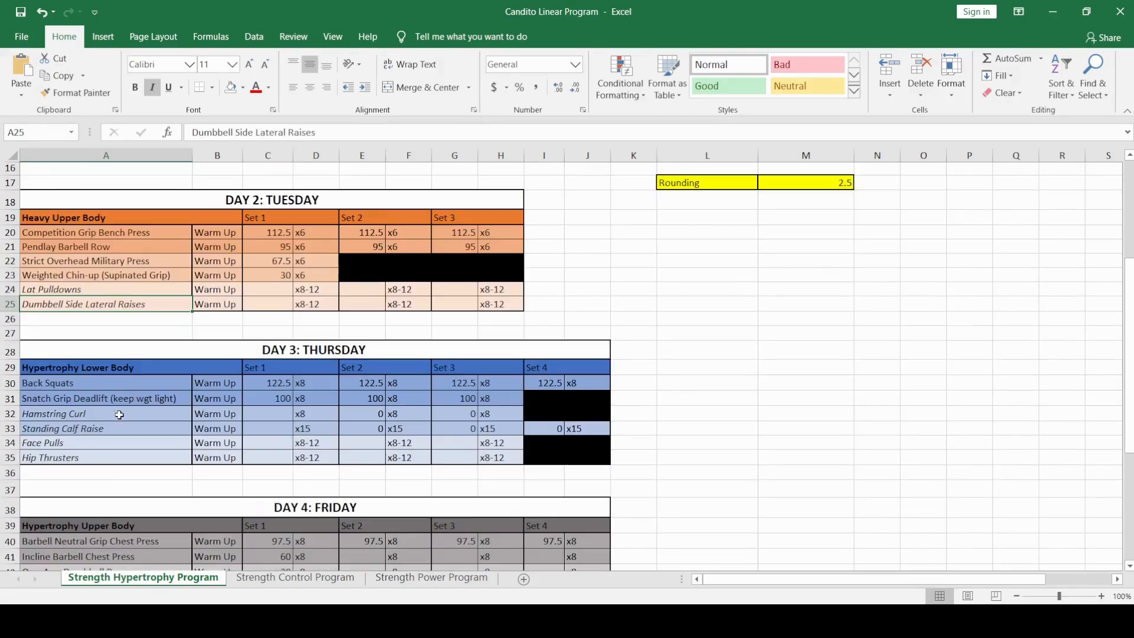
scroll(91, 360, "down", 2)
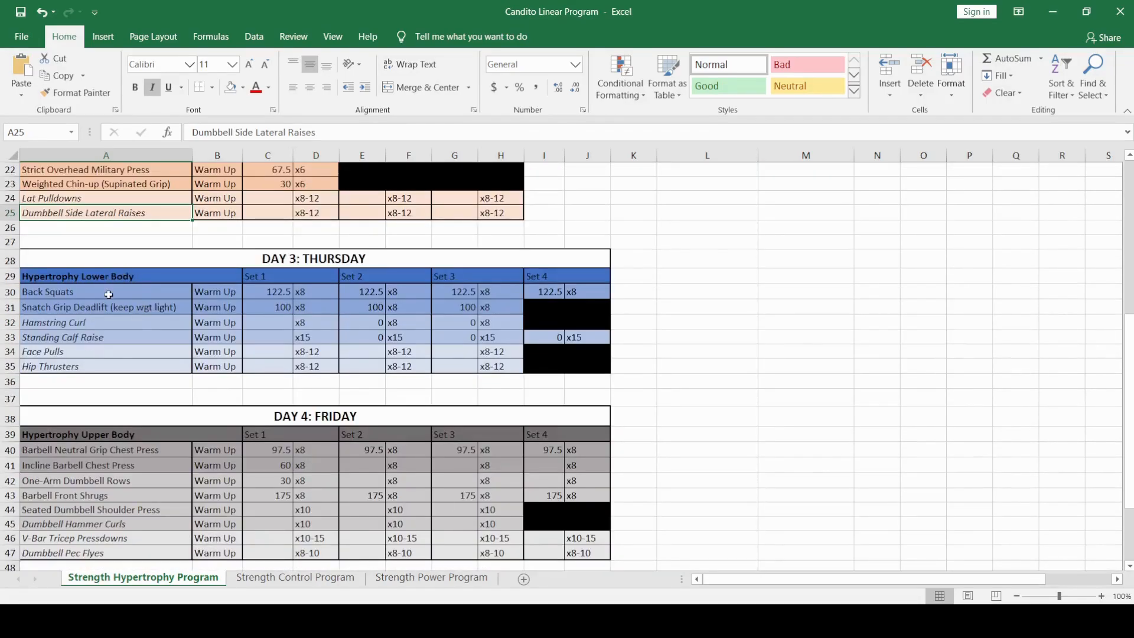
left_click(112, 277)
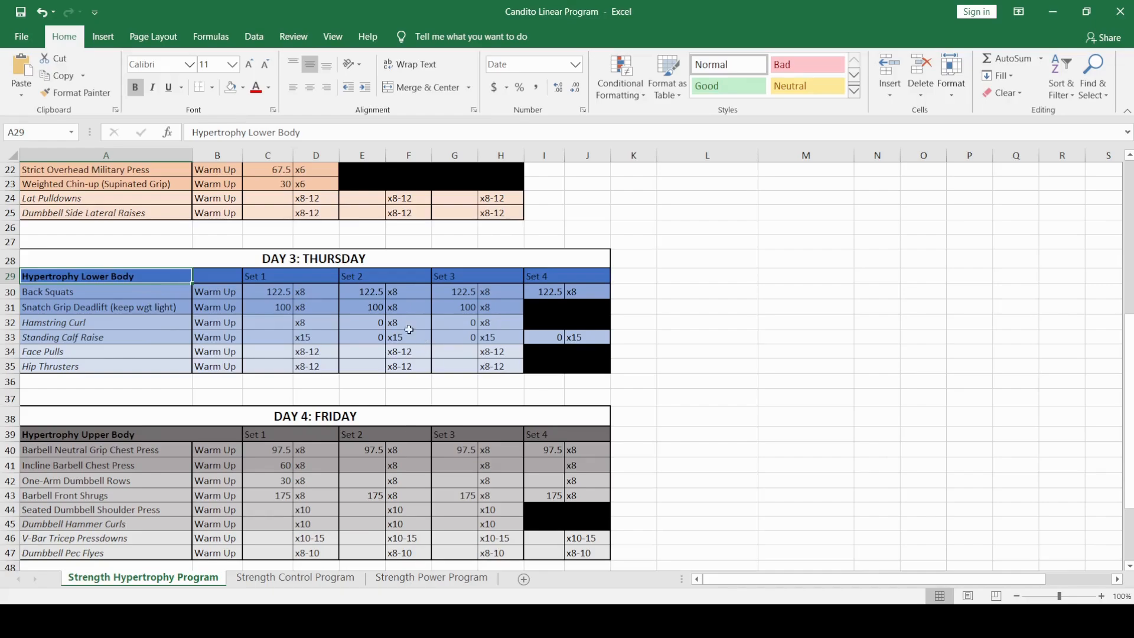
left_click(265, 294)
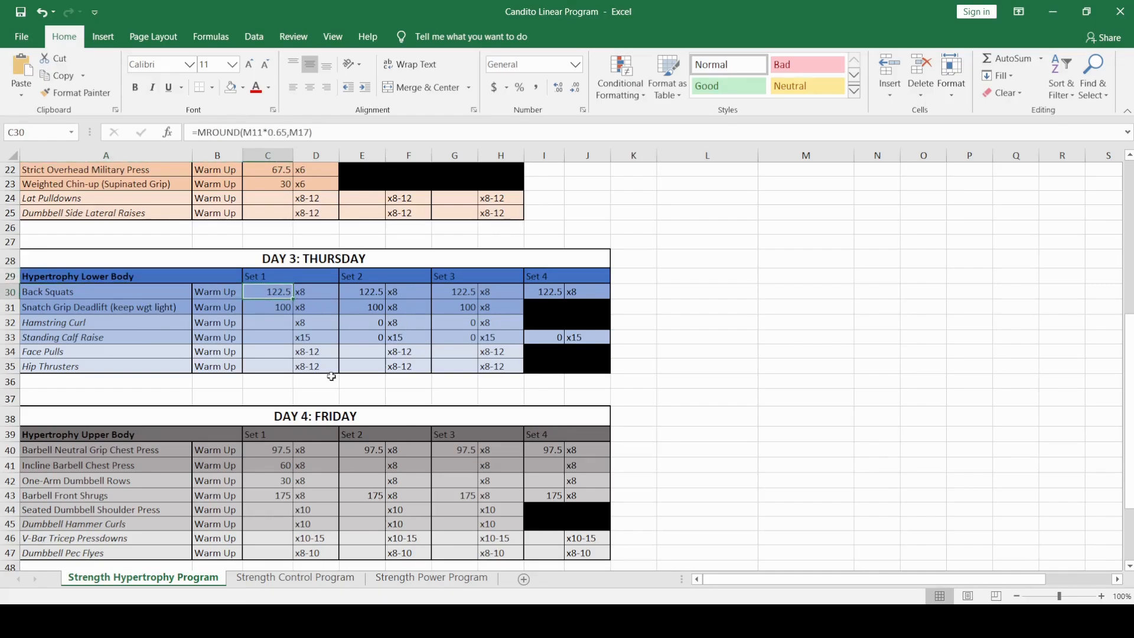
left_click(286, 133)
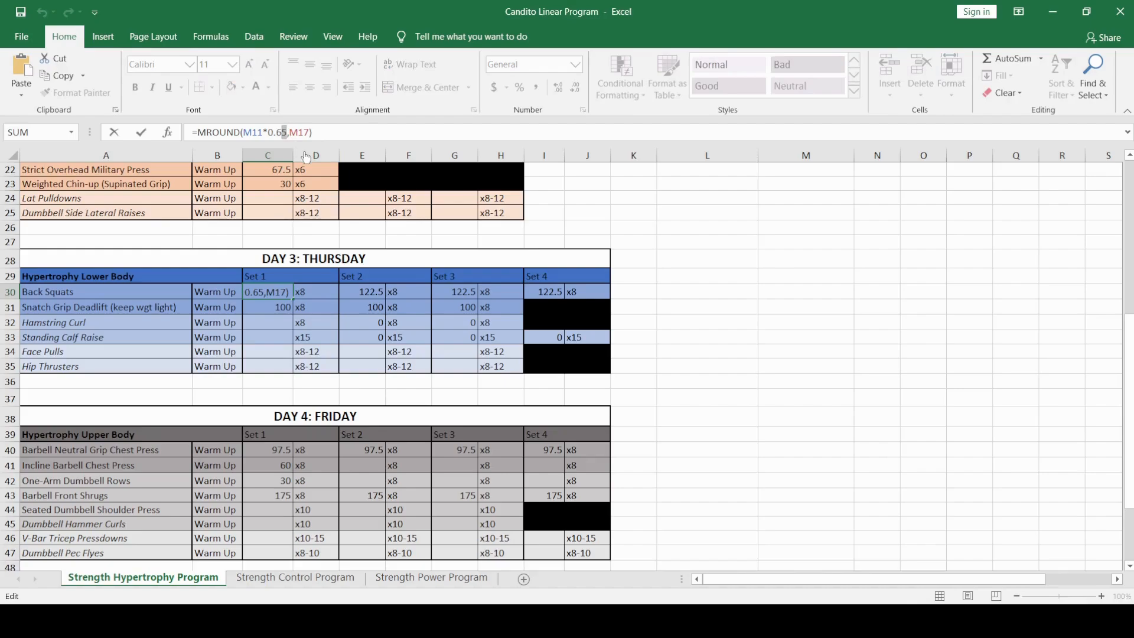
type("0")
left_click(42, 13)
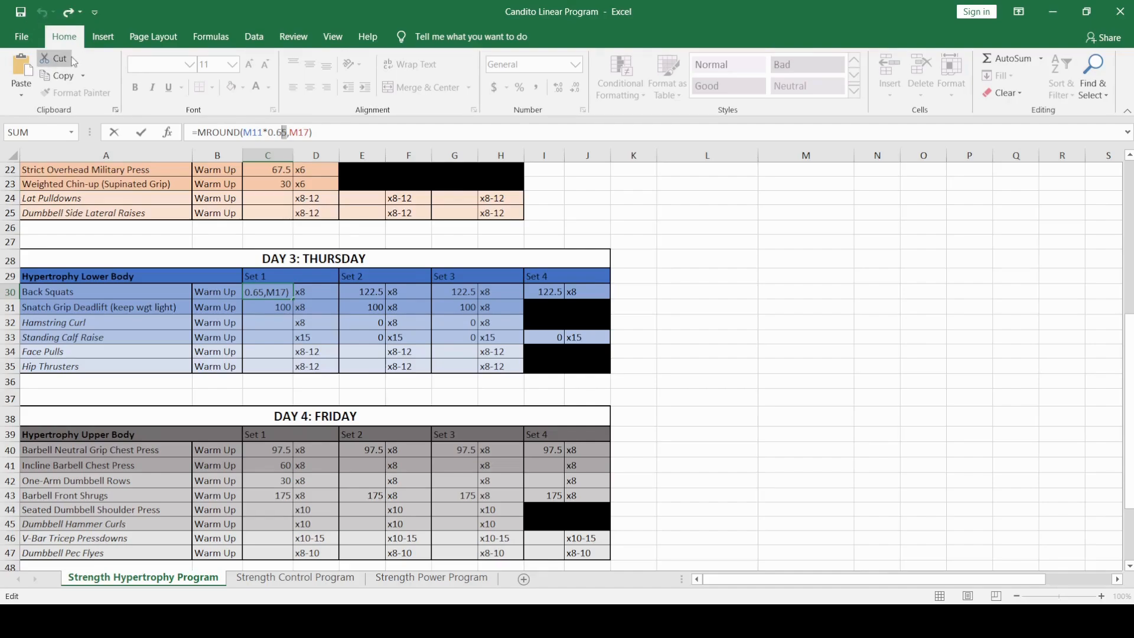
key("Return")
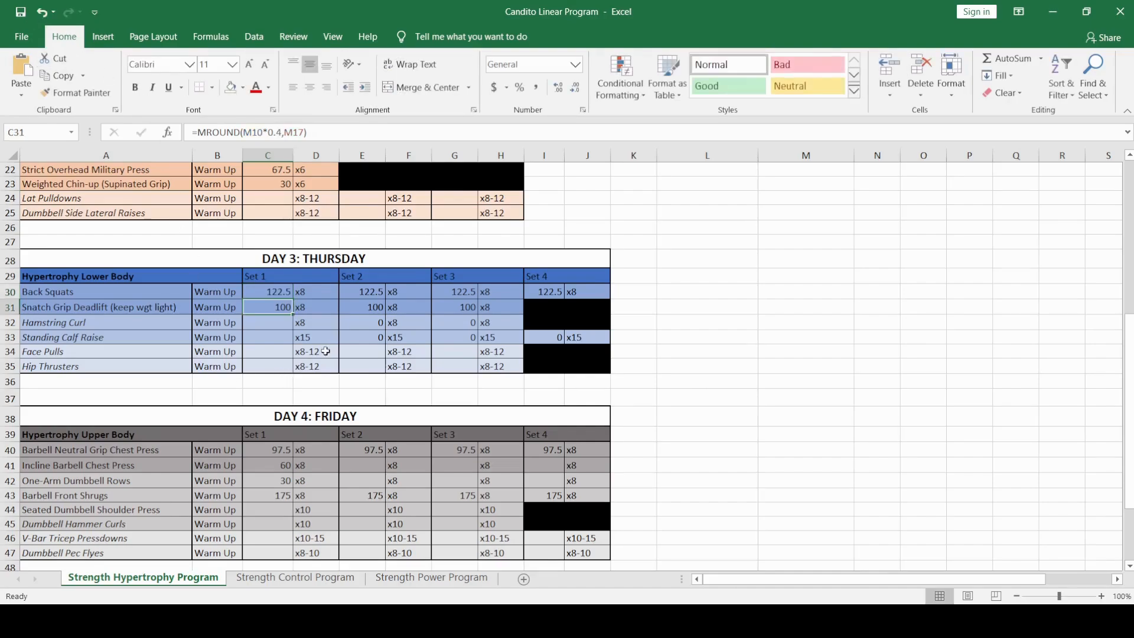
Examine Day 3's Snatch Grip Deadlift, highlighting the percentage multiplier in its Set 1 formula and comparing its sets with Back Squats
left_click(128, 307)
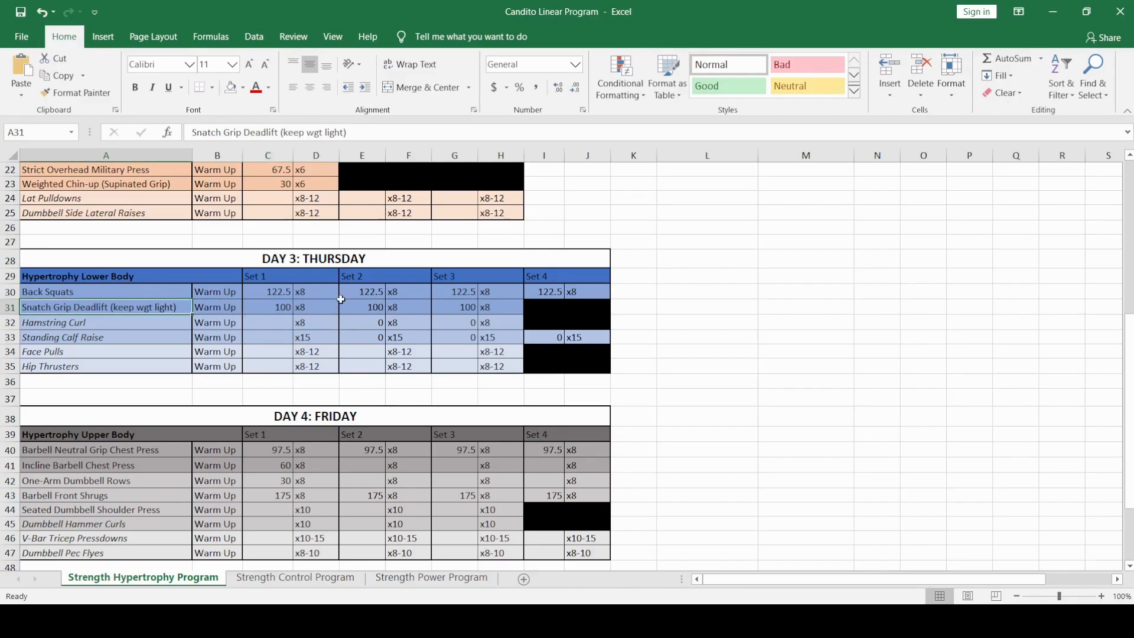
left_click(258, 306)
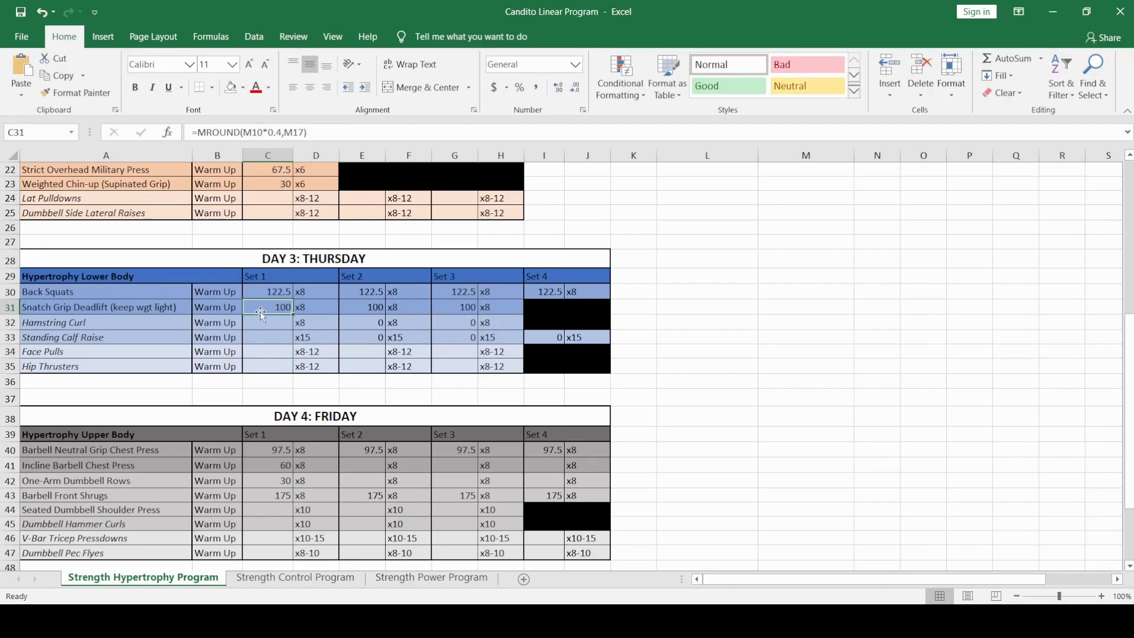
left_click_drag(286, 135, 269, 134)
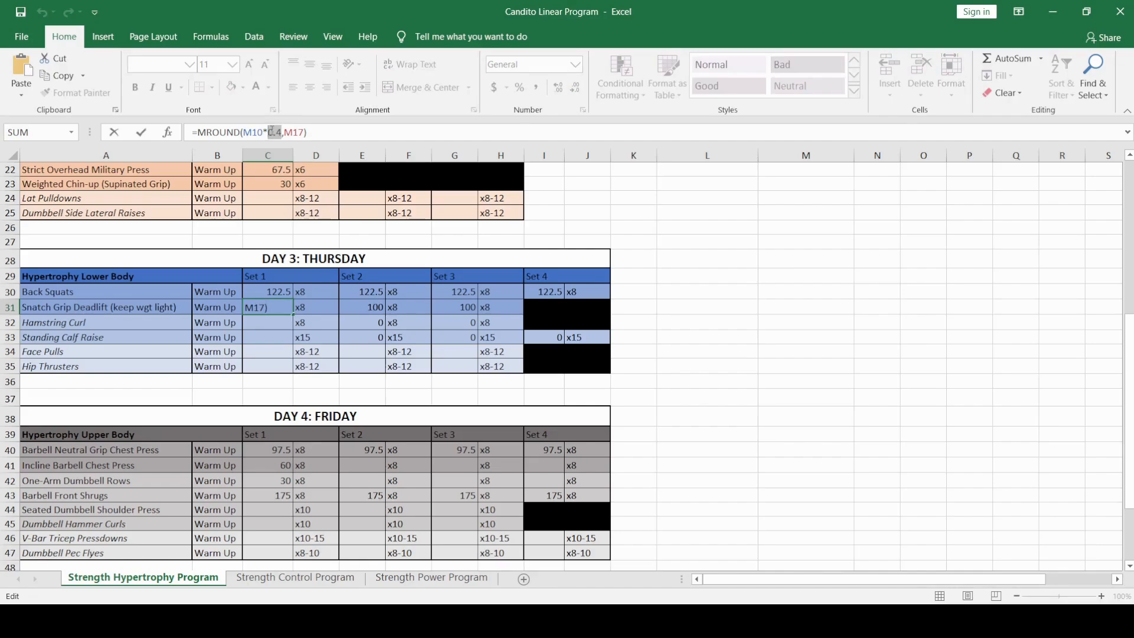
key("Return")
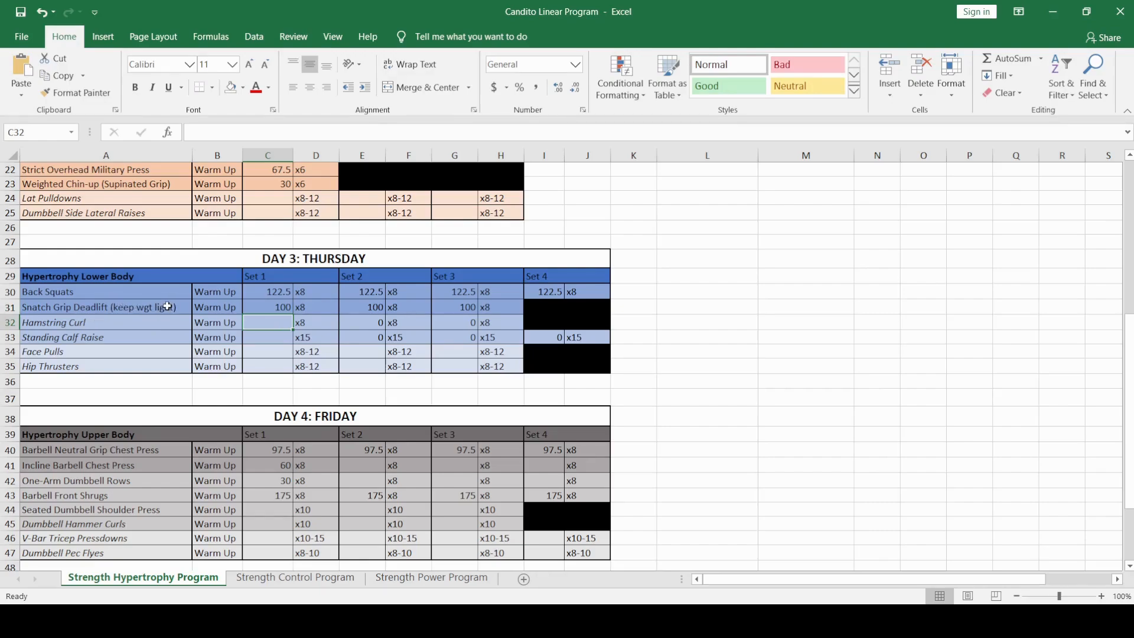
left_click_drag(162, 309, 520, 307)
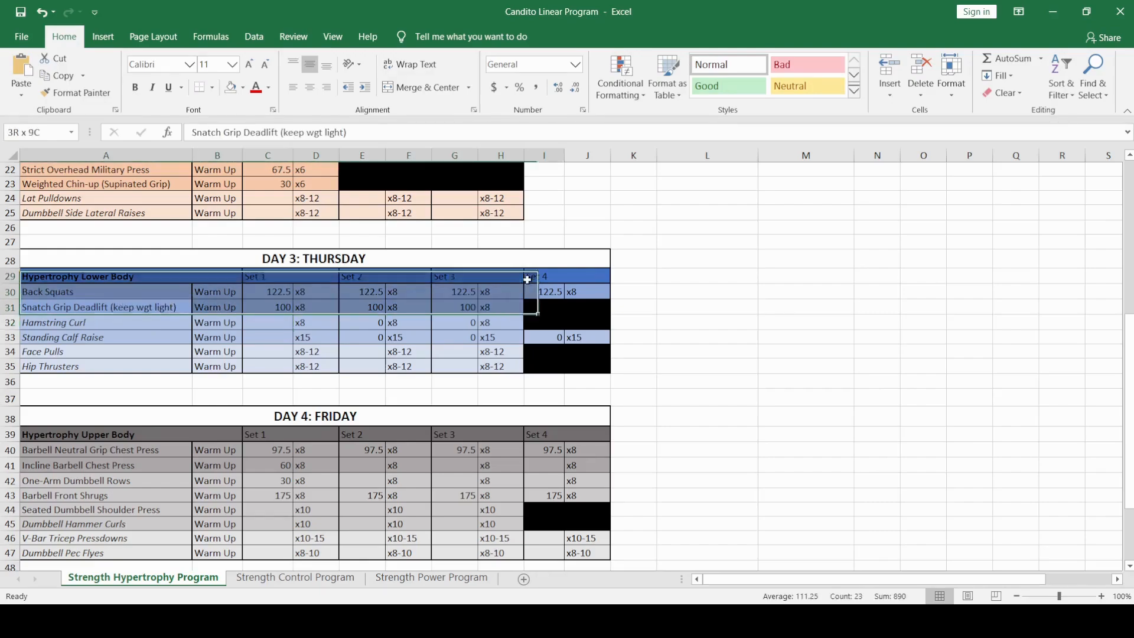
Review Day 3's accessory exercises, including Hamstring Curl, Face Pulls and Hip Thrusters
left_click(71, 324)
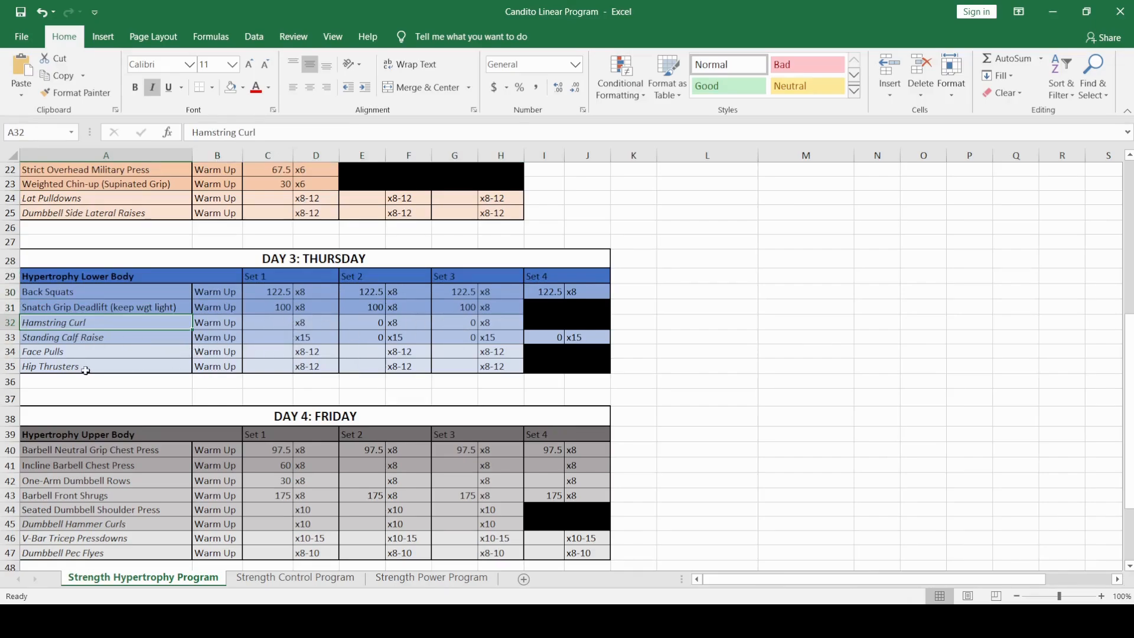
left_click(52, 353)
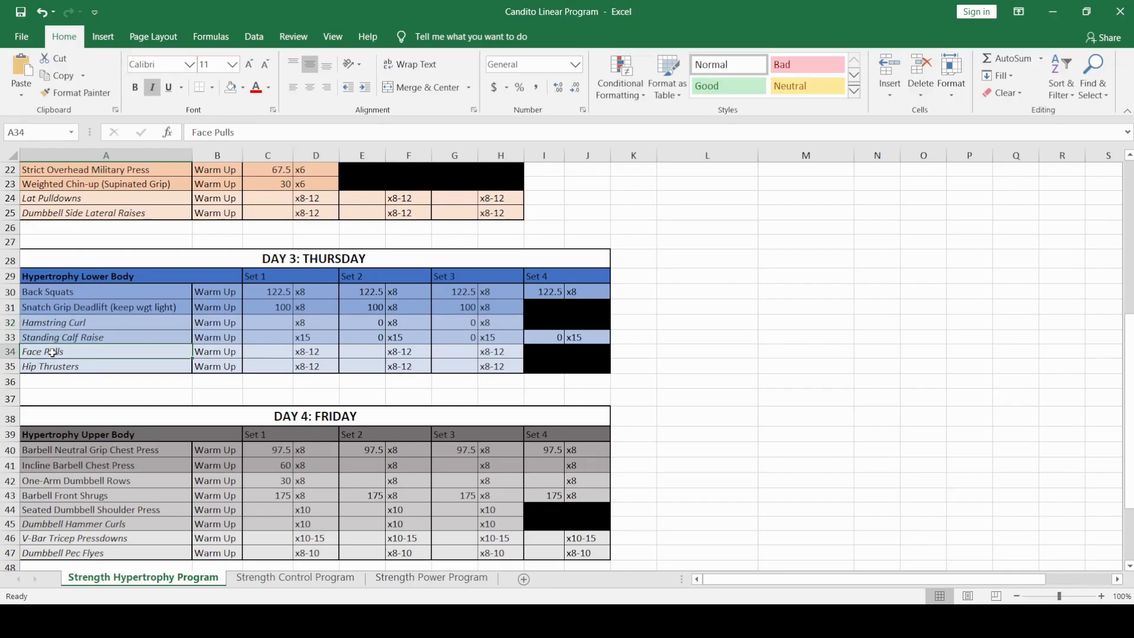
left_click(90, 367)
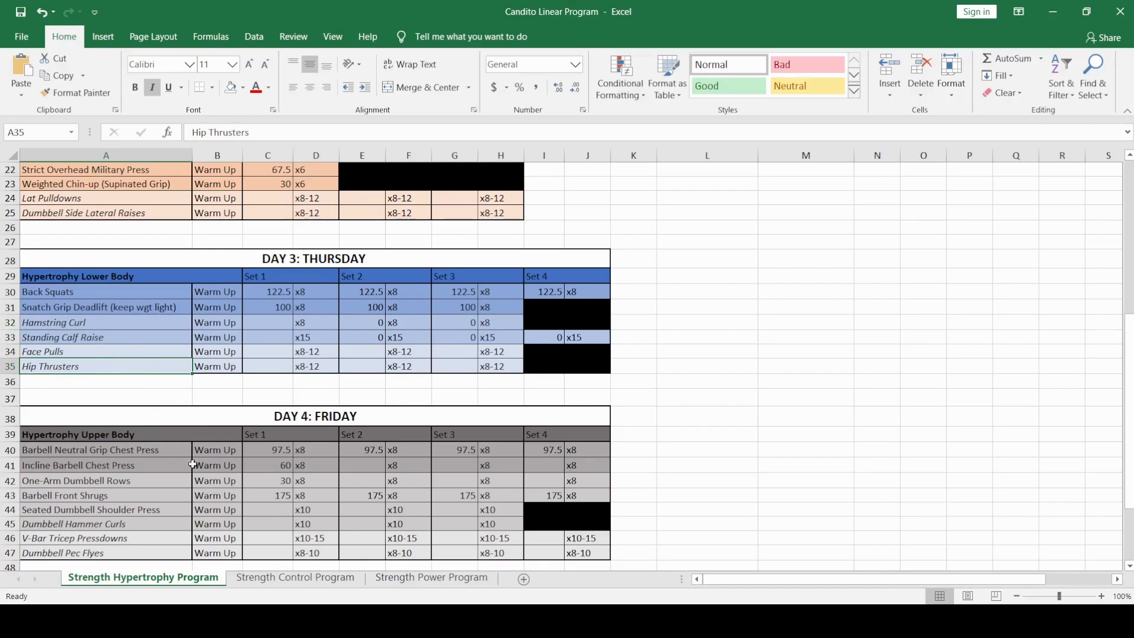
Check Day 4's Set 1 formulas for Barbell Neutral Grip Chest Press and Incline Barbell Chest Press, highlighting the incline press multiplier
scroll(254, 440, "down", 2)
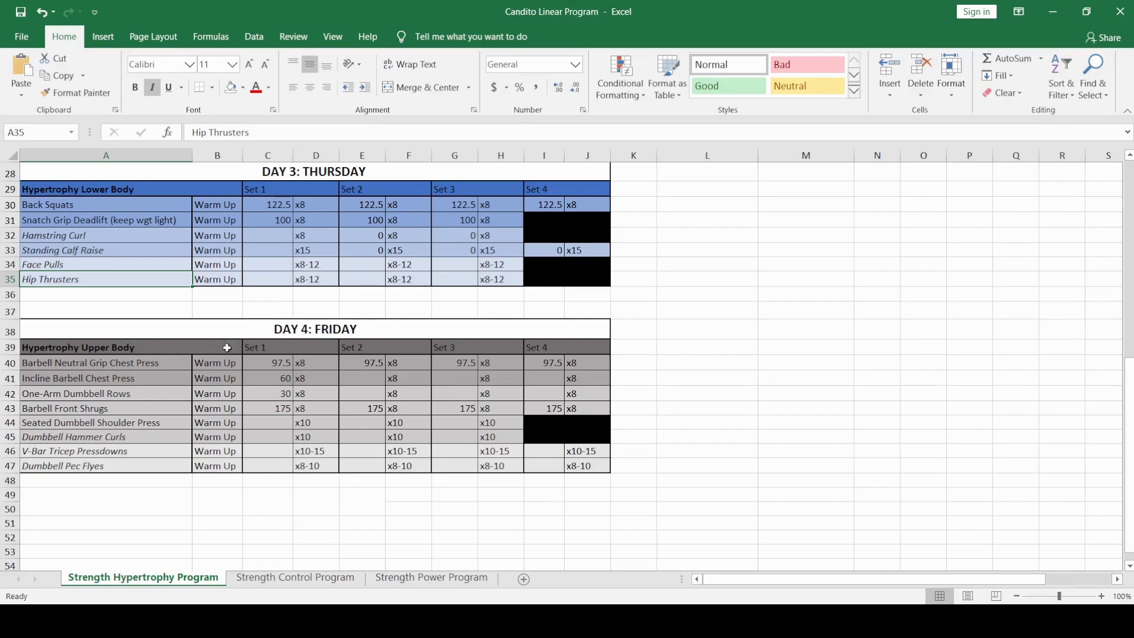
left_click(272, 362)
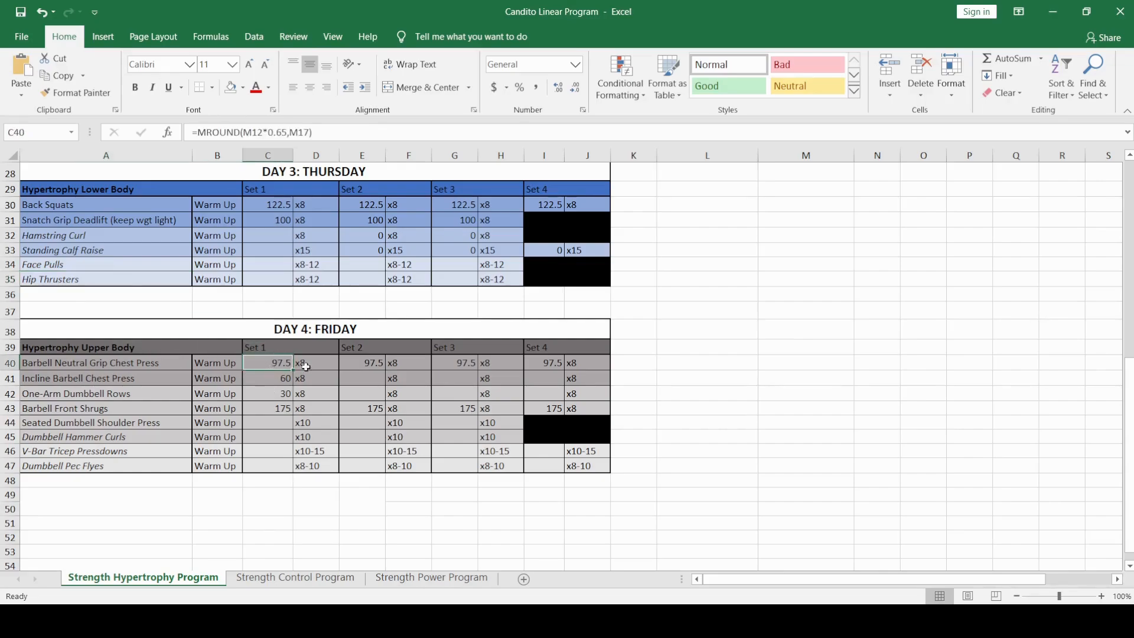
left_click(264, 378)
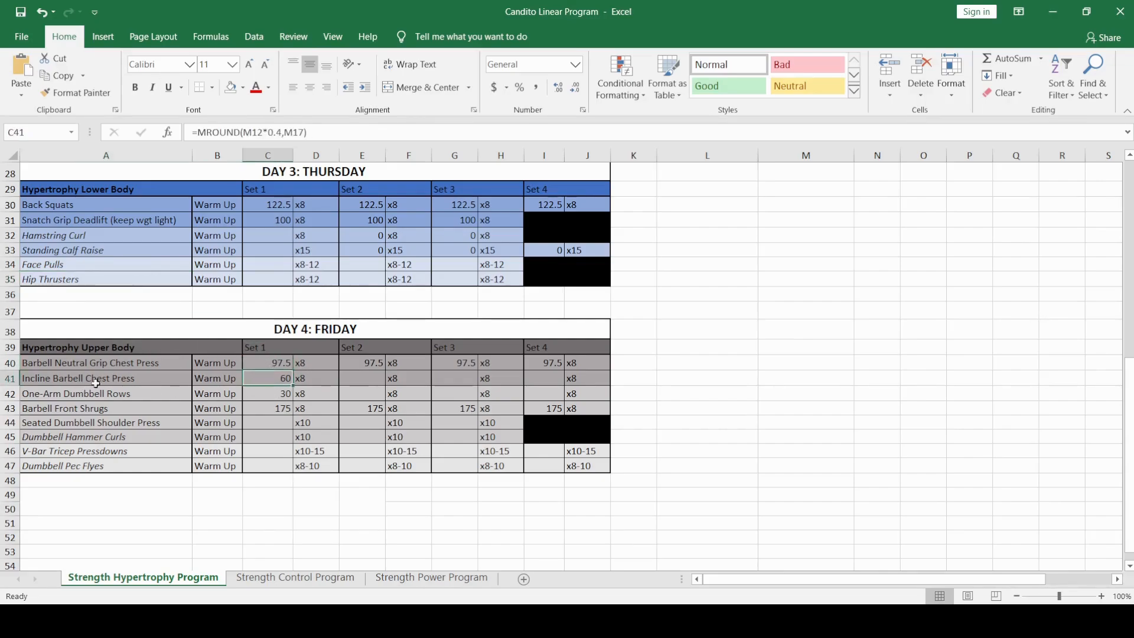
left_click(281, 132)
left_click_drag(280, 132, 268, 132)
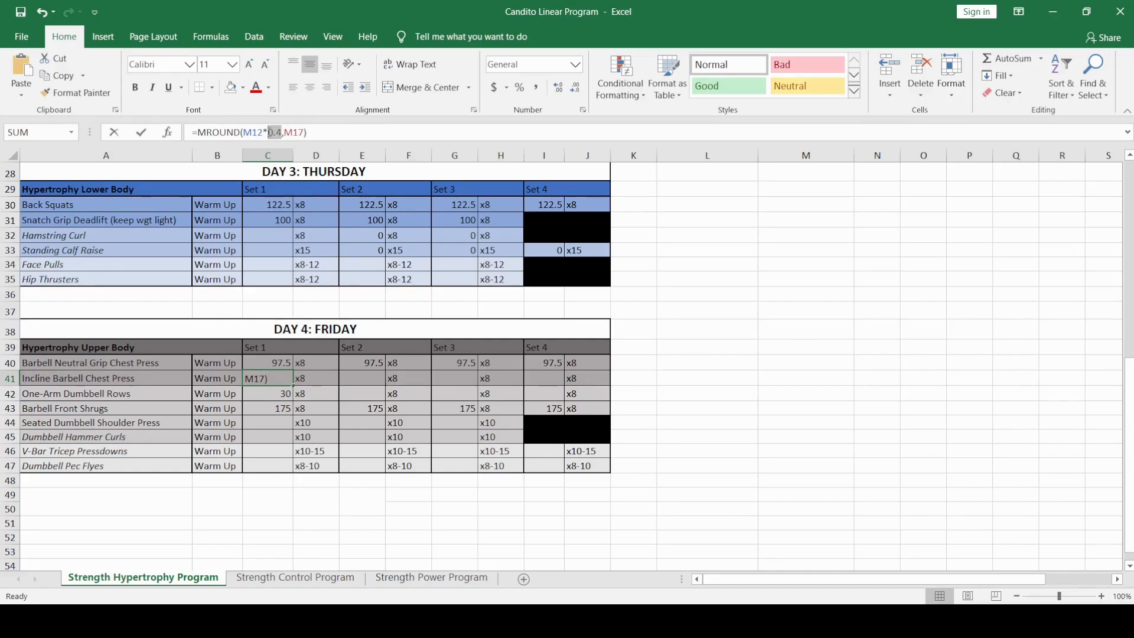
key("Return")
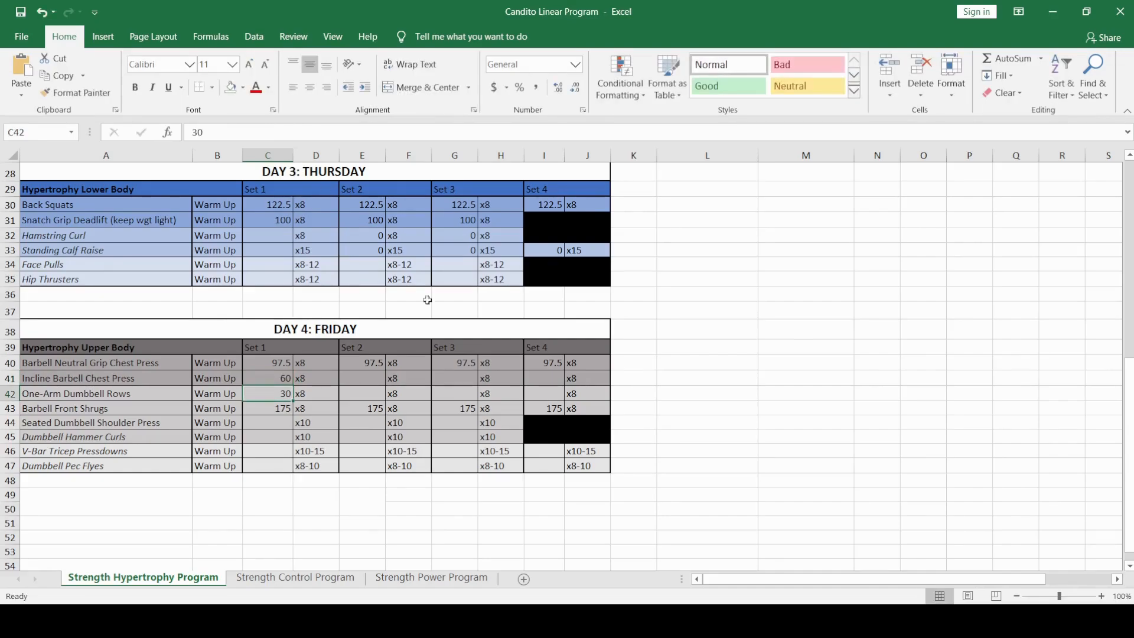
left_click(263, 377)
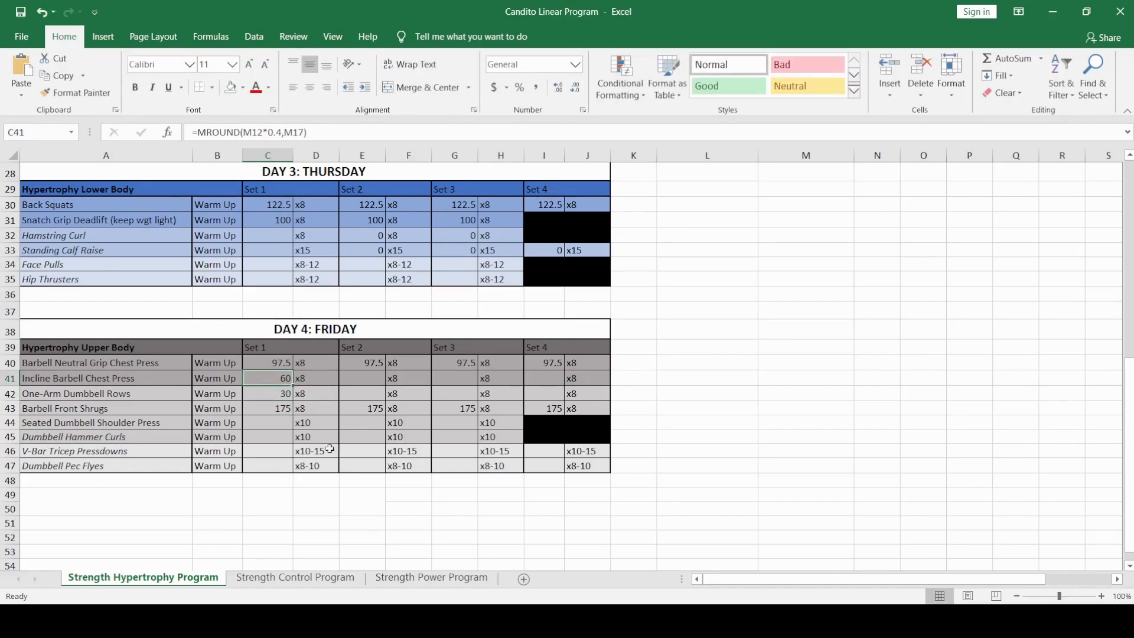
Review Day 4's Incline Barbell Chest Press row, highlighting its entries from Set 1 through Set 4
left_click(220, 379)
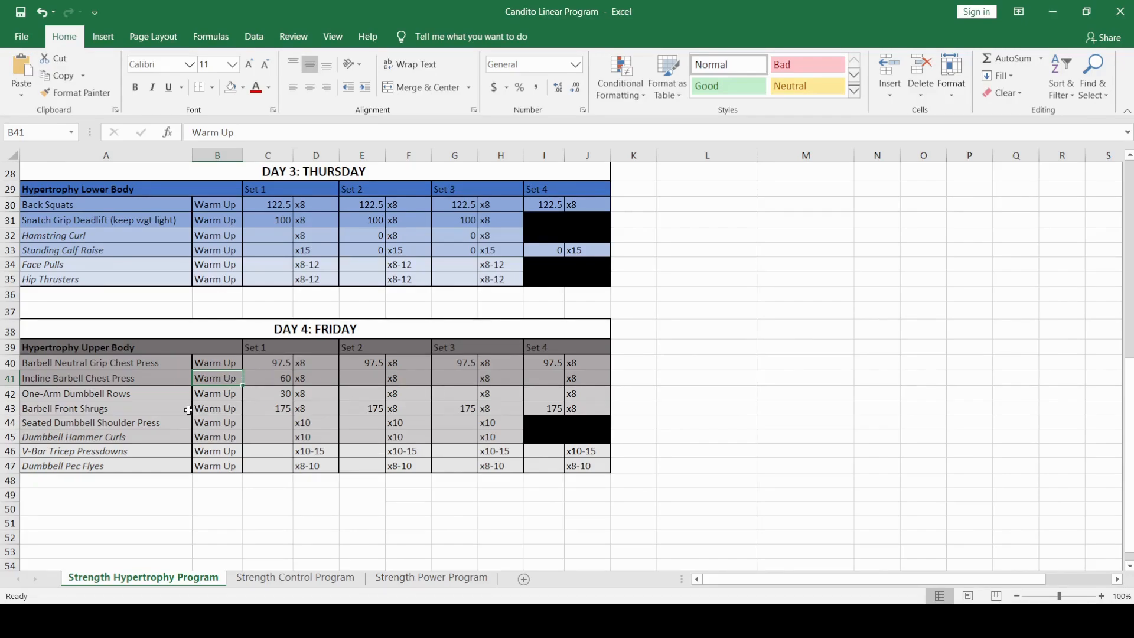
left_click(94, 394)
left_click_drag(273, 380, 582, 378)
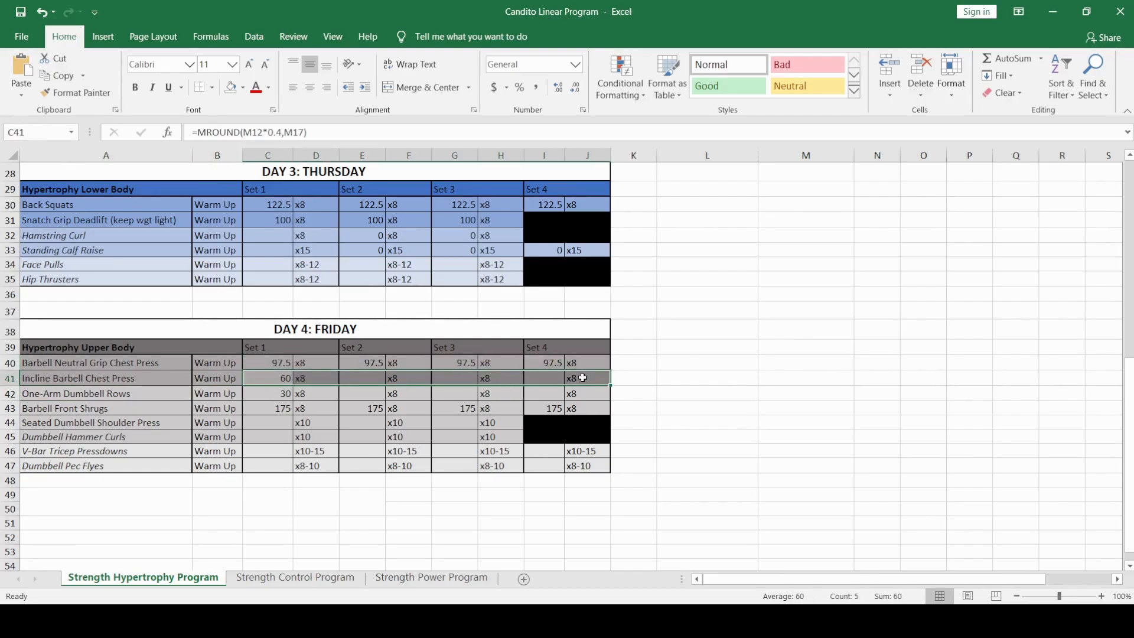
left_click(641, 379)
left_click(685, 378)
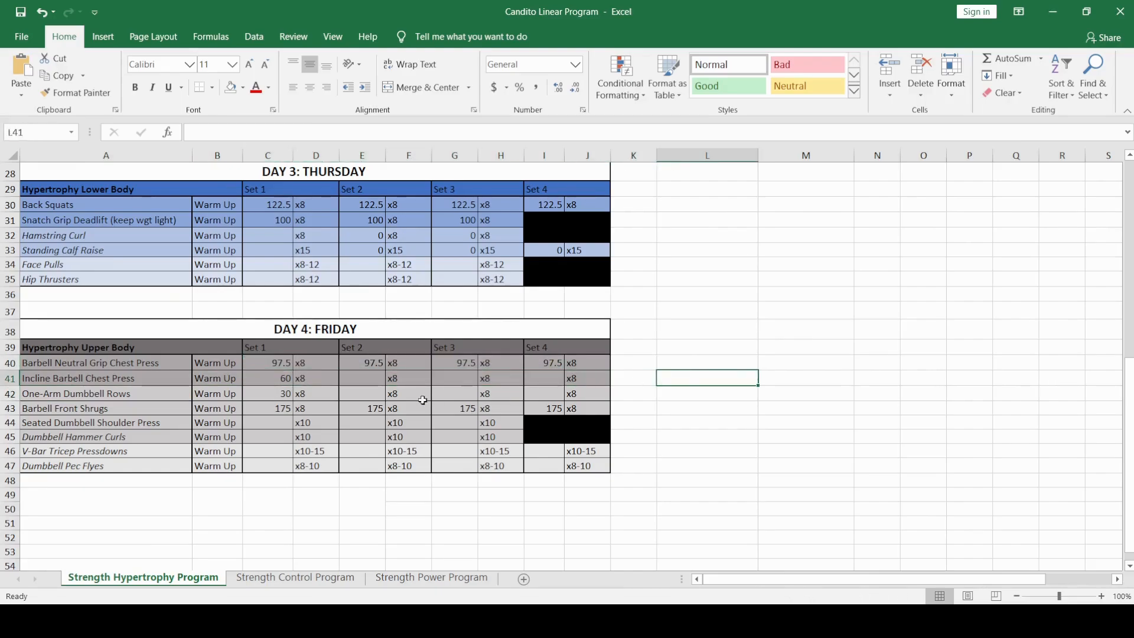
left_click(360, 381)
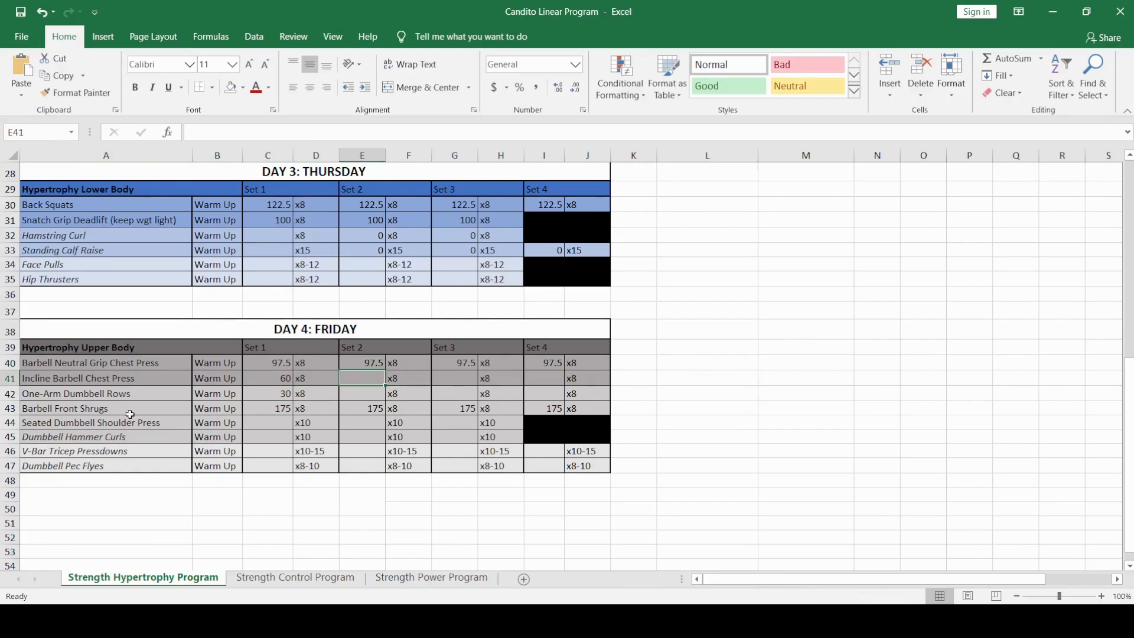
Check Day 4's Set 1 weight entry for One-Arm Dumbbell Rows and the Set 1 formula for Barbell Front Shrugs
left_click(83, 397)
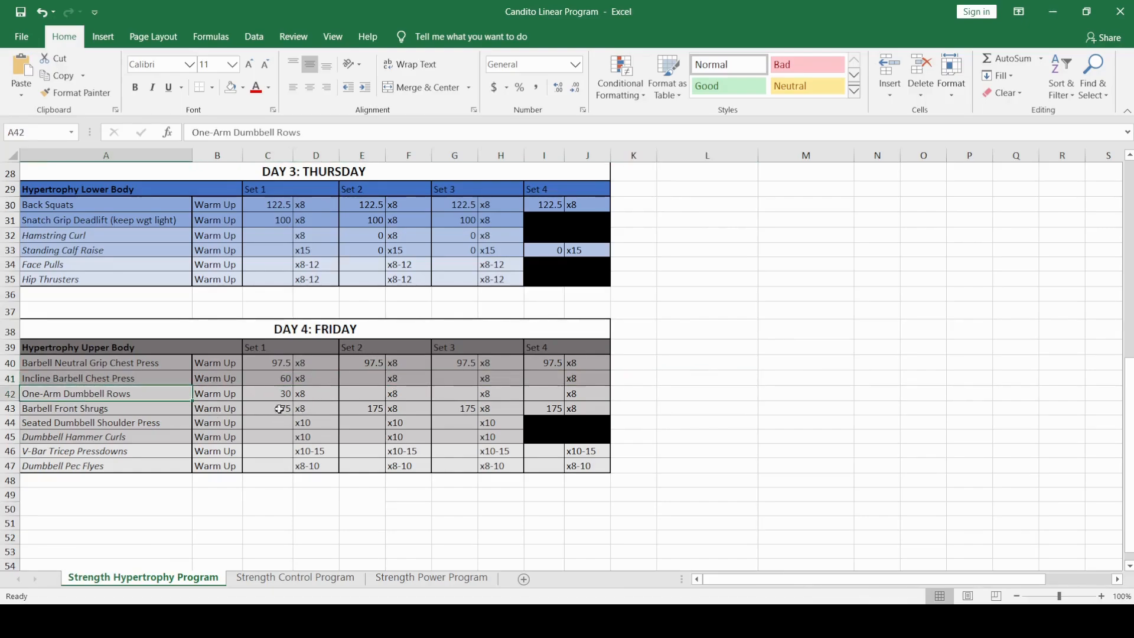
left_click(267, 394)
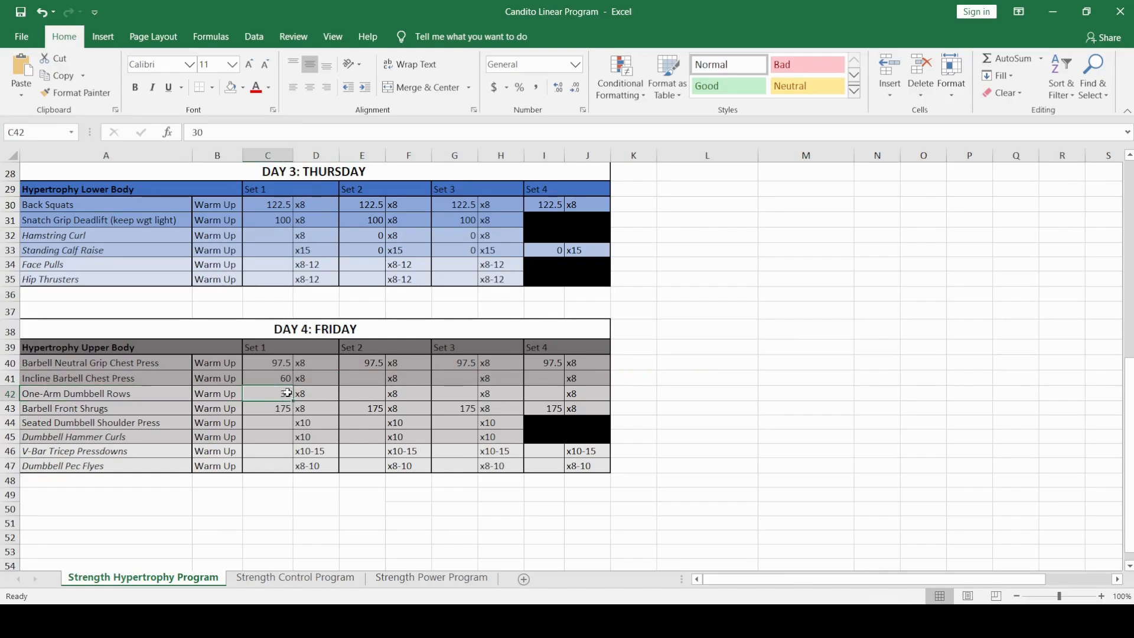
left_click(120, 409)
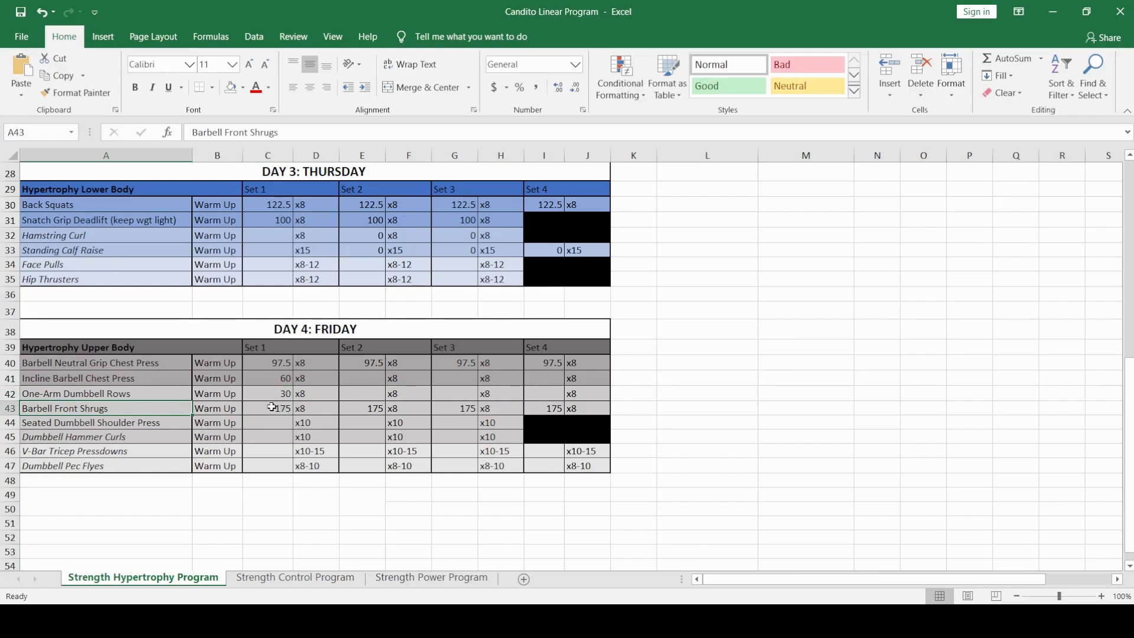
left_click(270, 409)
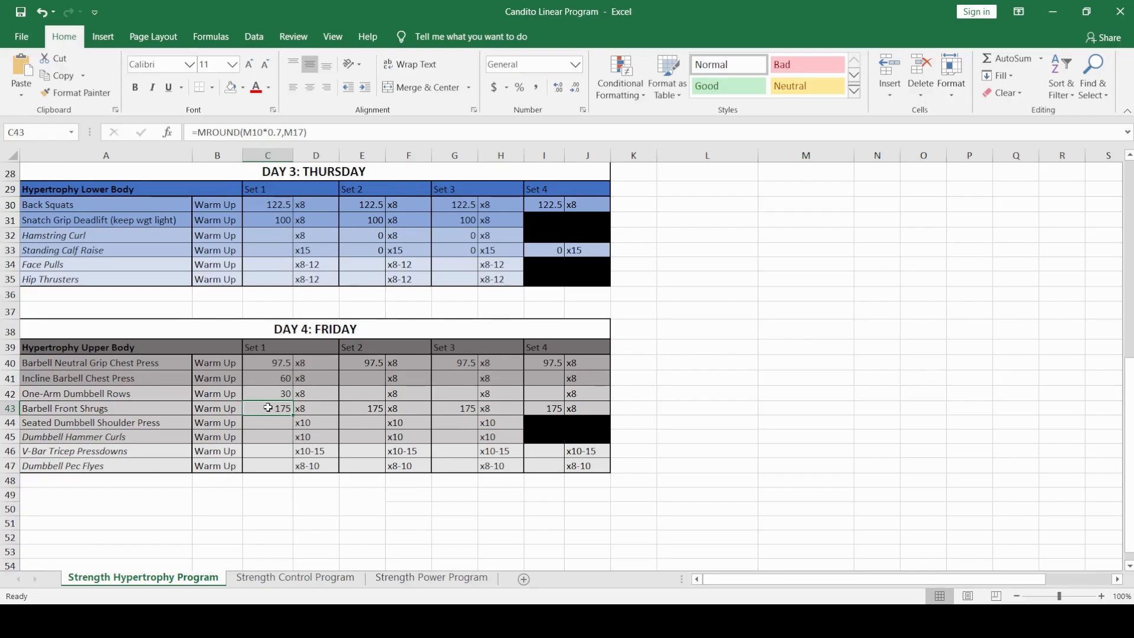
left_click(119, 410)
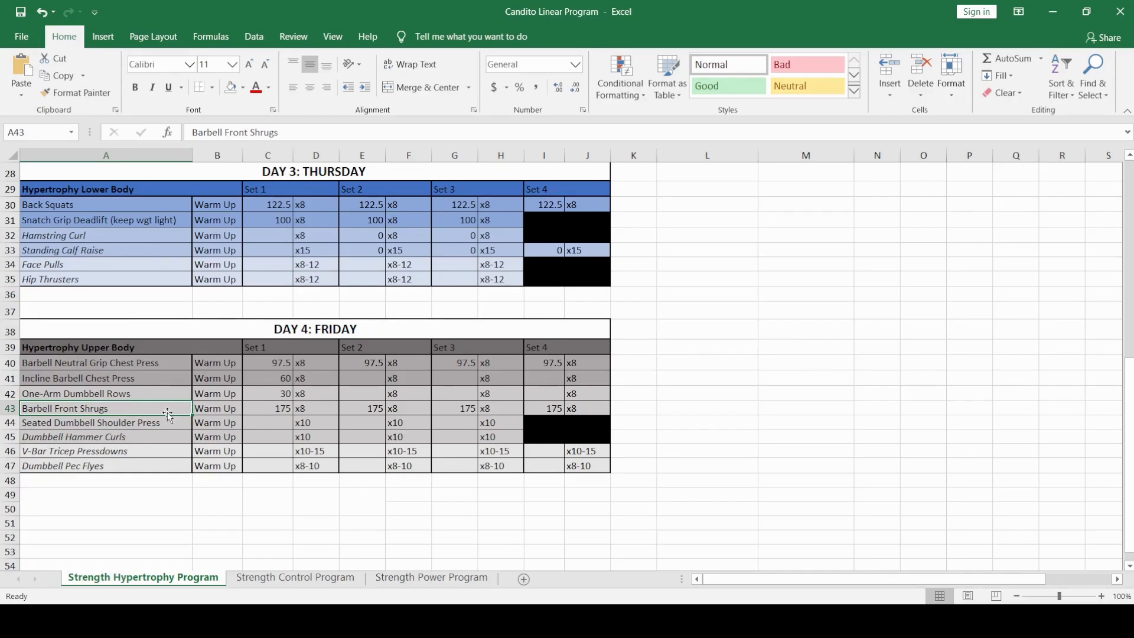
Try a lower percentage multiplier in the Barbell Front Shrugs Set 1 formula and undo the change
left_click(259, 411)
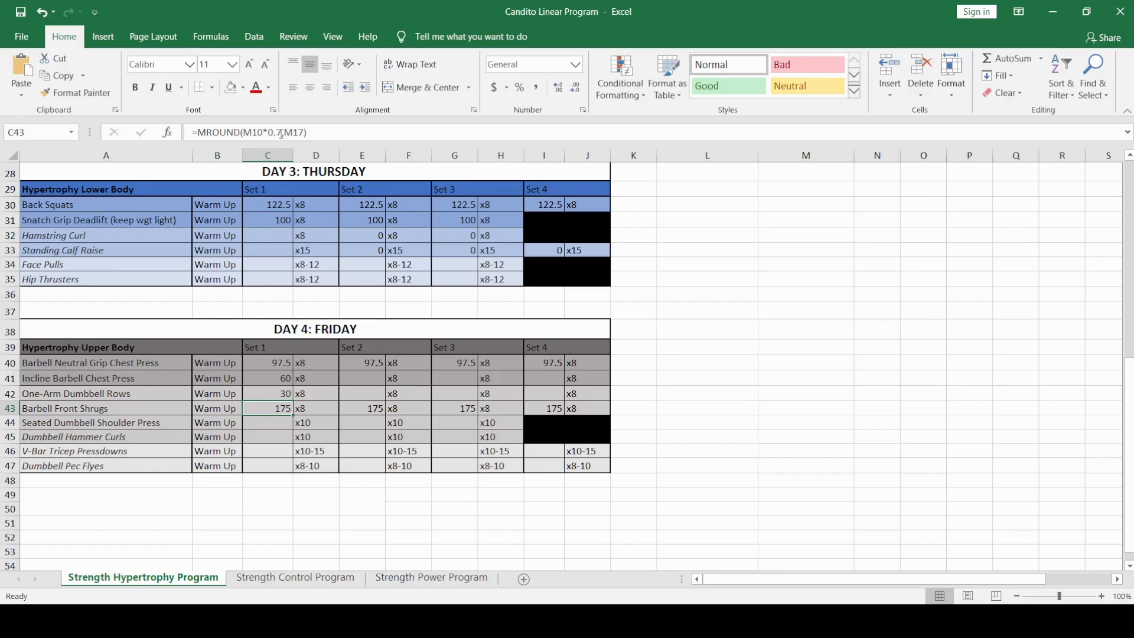
left_click_drag(282, 134, 269, 133)
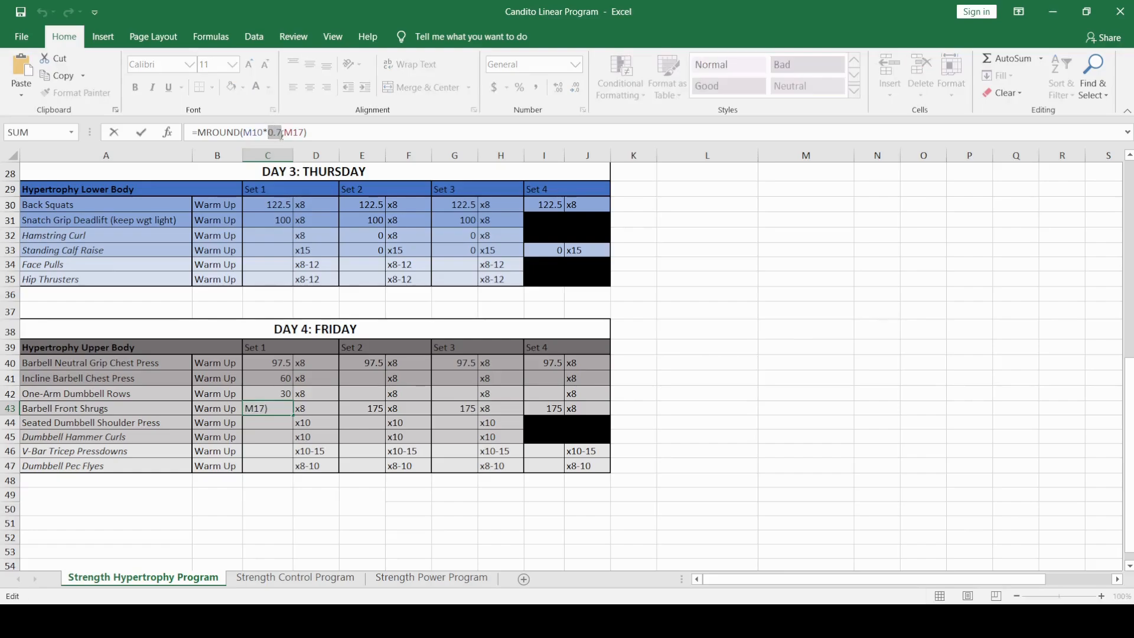
key("Right")
key("Return")
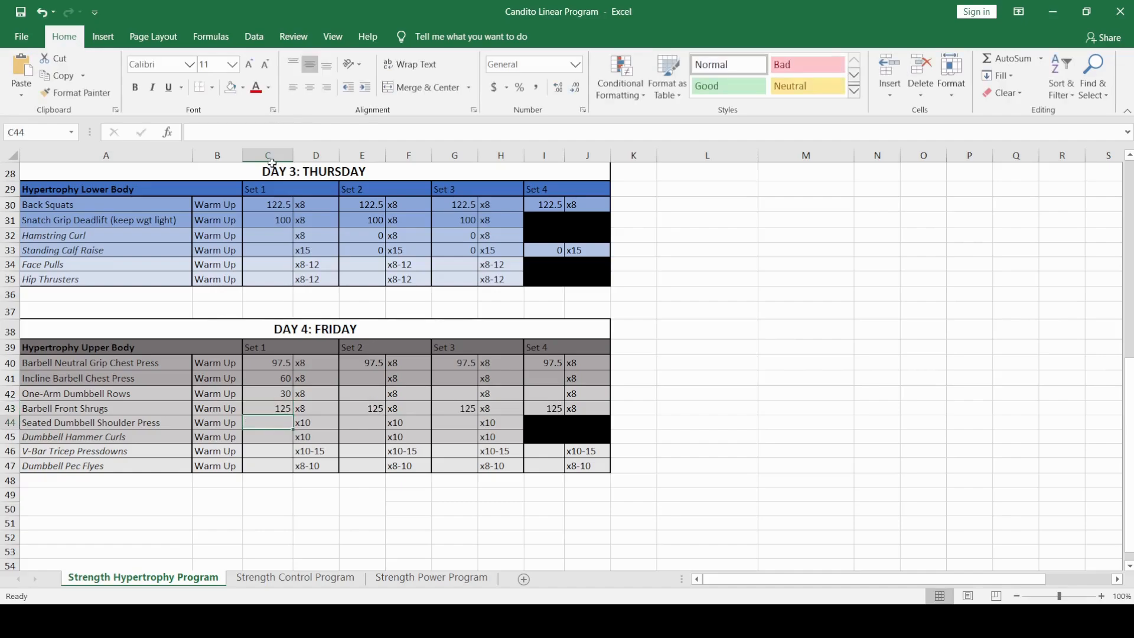
left_click(43, 11)
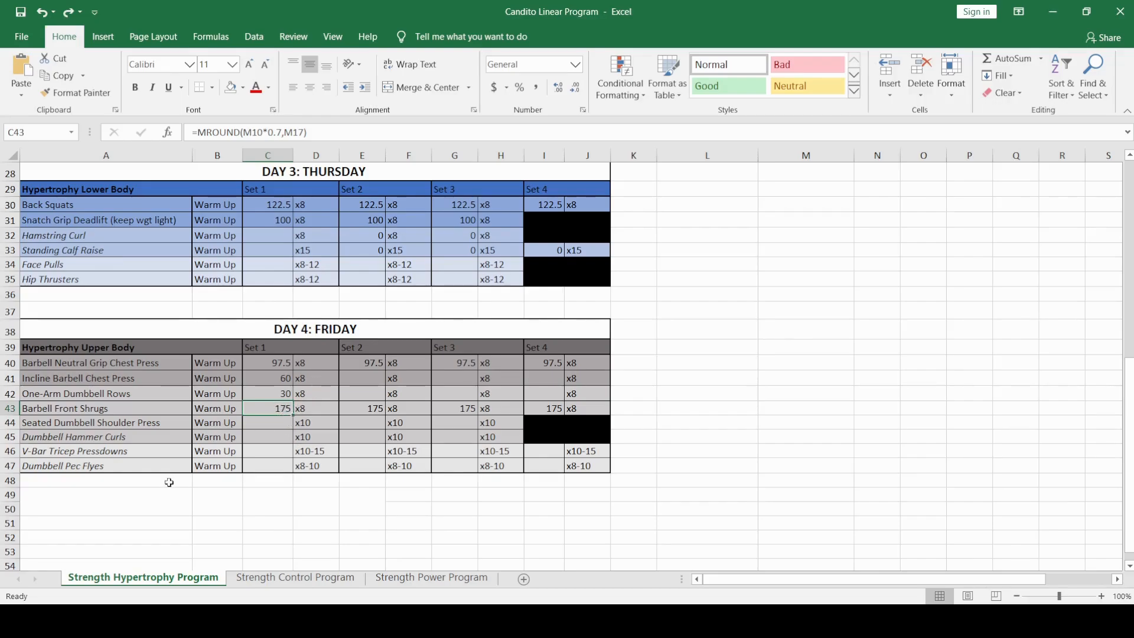
Review Day 4's remaining exercises: Seated Dumbbell Shoulder Press, Dumbbell Hammer Curls, V-Bar Tricep Pressdowns and Dumbbell Pec Flyes
left_click(109, 423)
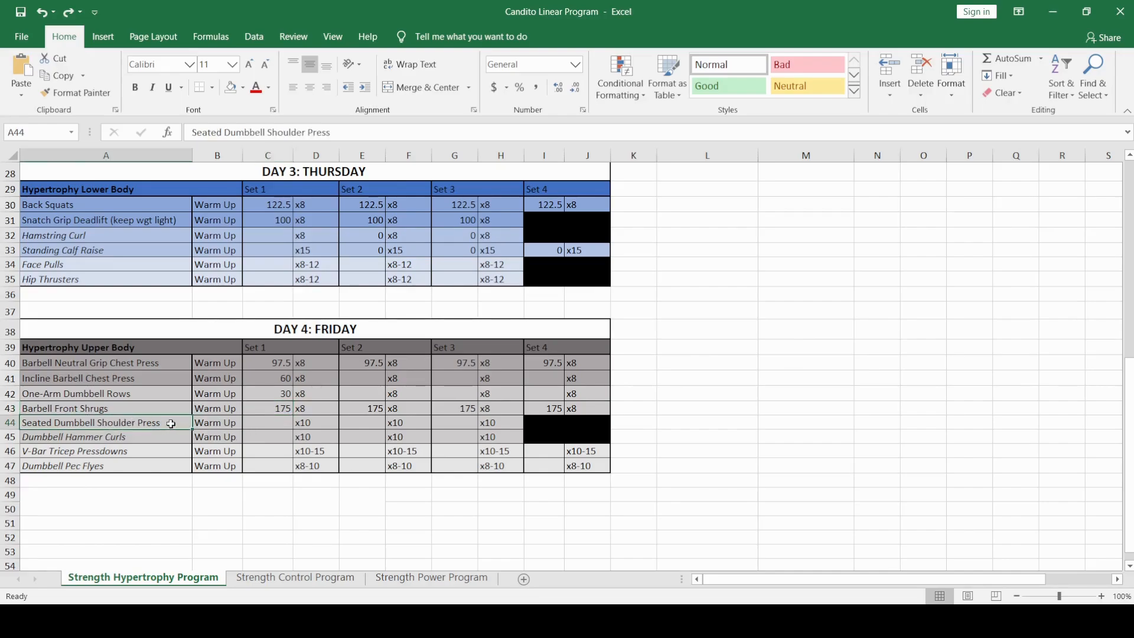
left_click(263, 421)
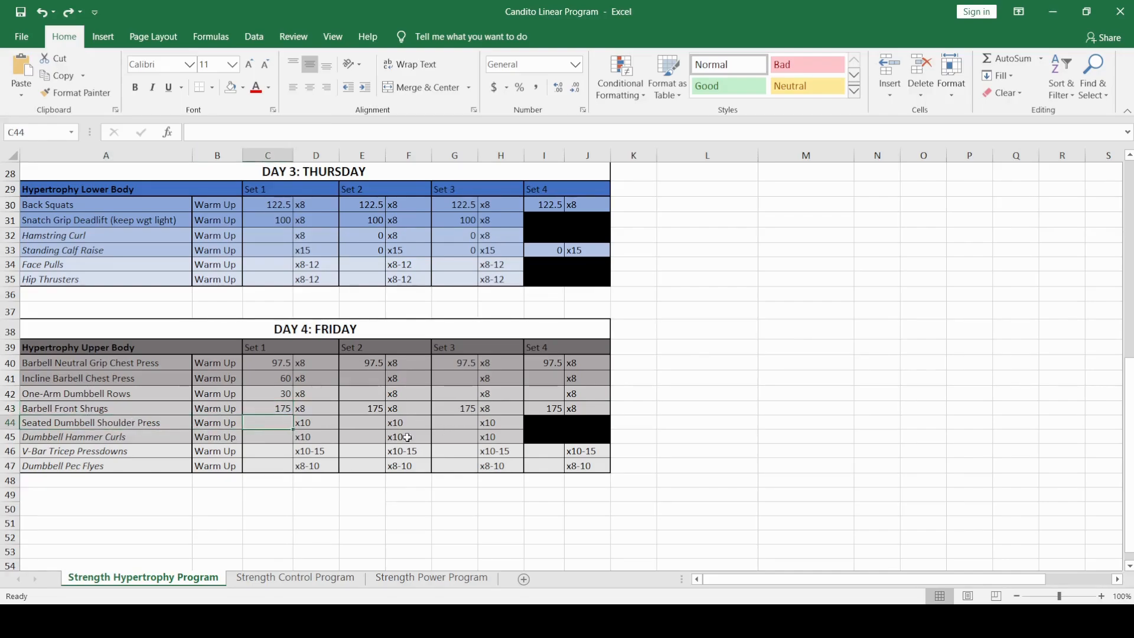
left_click(258, 438)
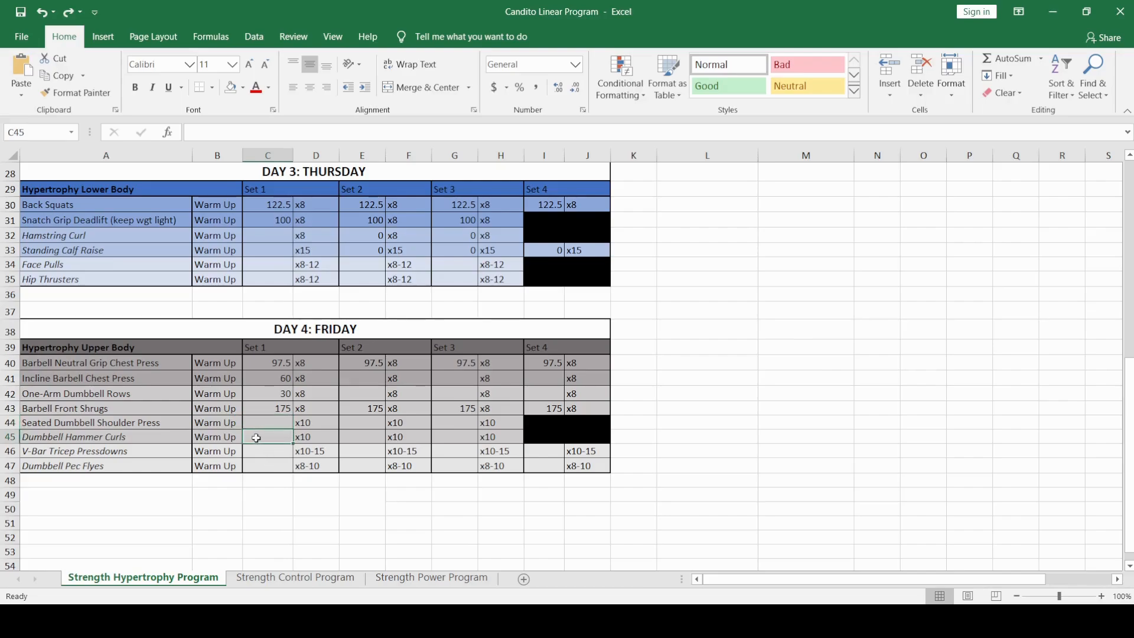
left_click(89, 439)
left_click_drag(508, 436, 354, 436)
left_click(79, 437)
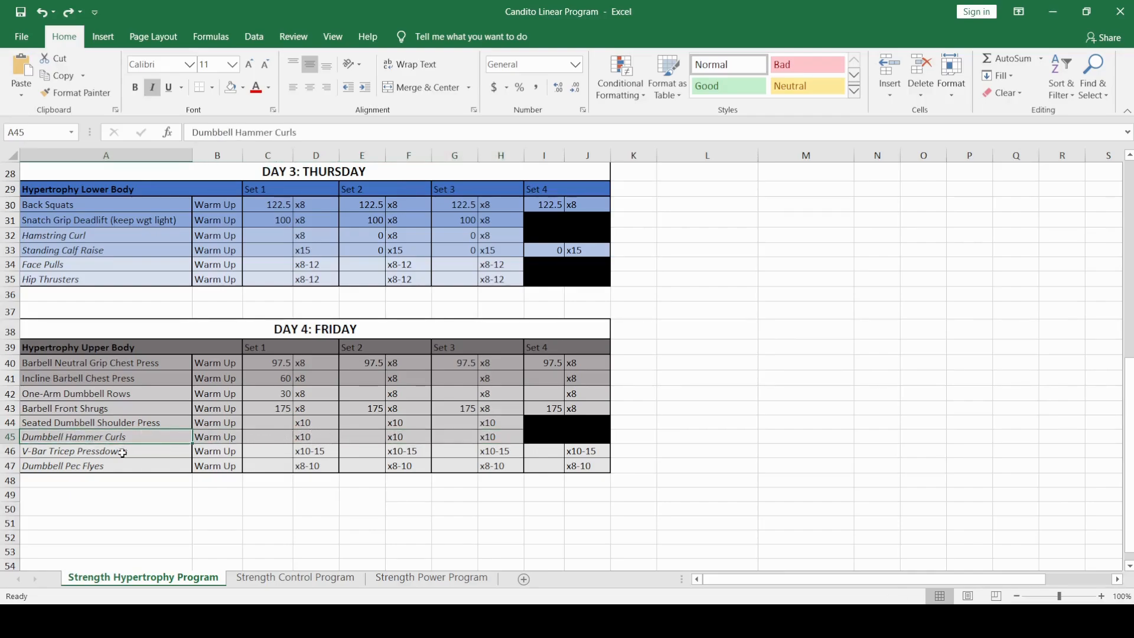
left_click(163, 455)
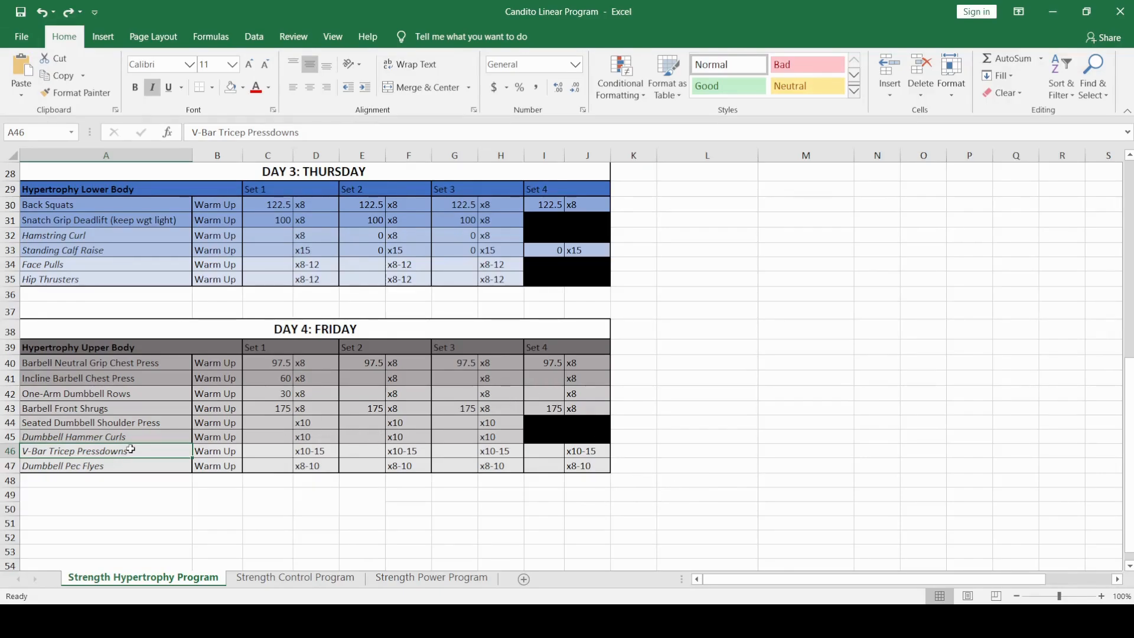
left_click(101, 470)
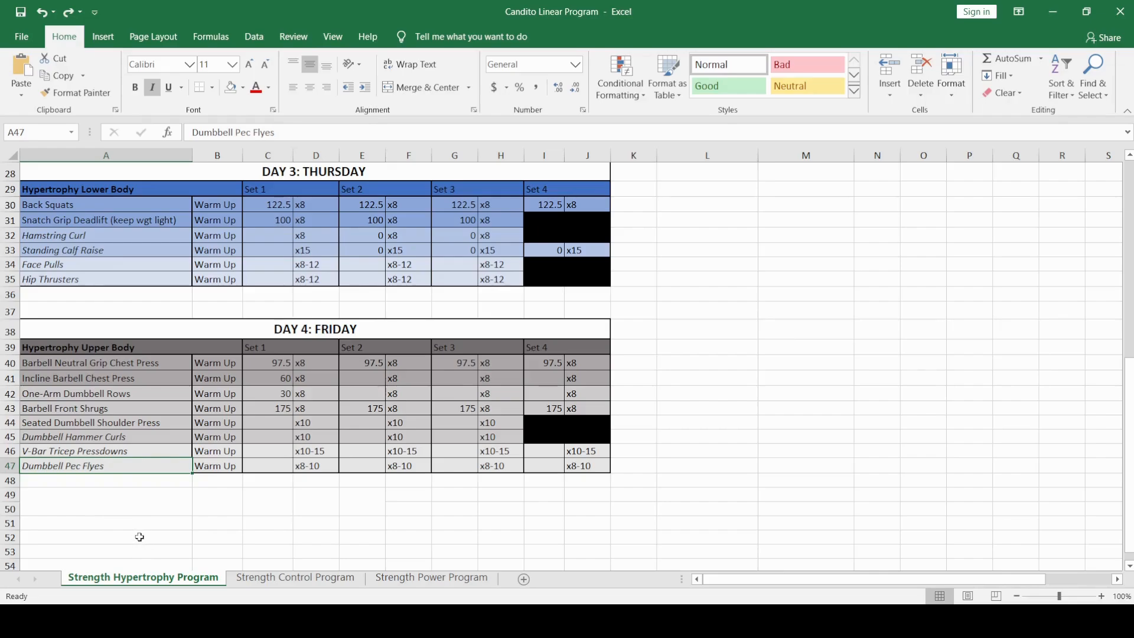
left_click(176, 494)
left_click_drag(7, 516, 8, 504)
left_click(363, 499)
Try a Deadlift 1RM of 252.5 in the 1RM table and undo the change
scroll(451, 465, "up", 5)
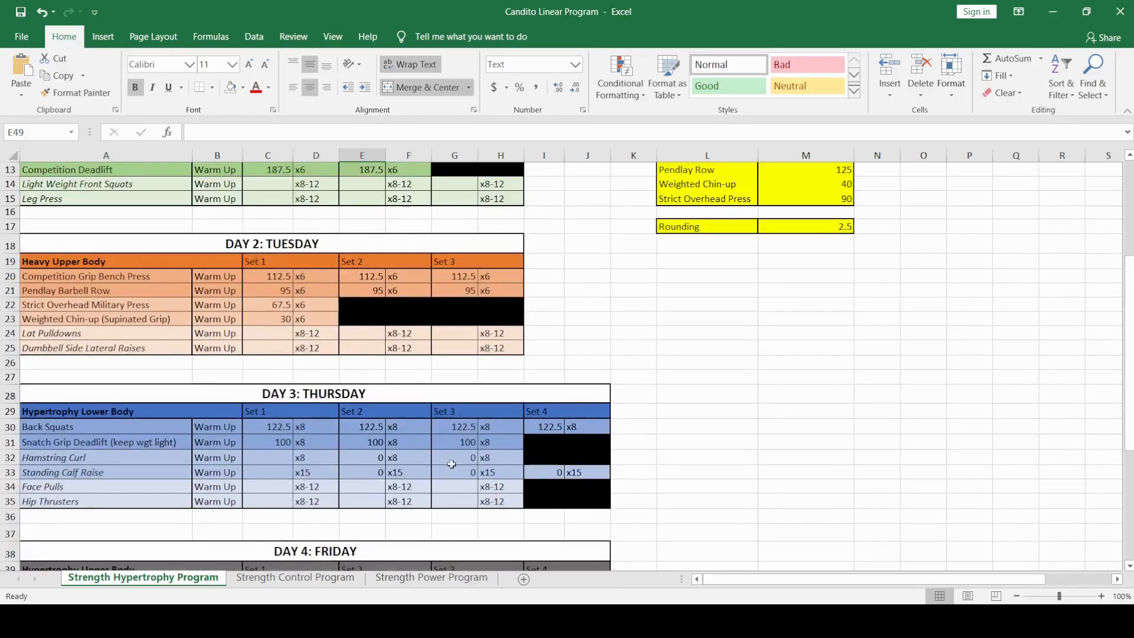
scroll(451, 464, "up", 4)
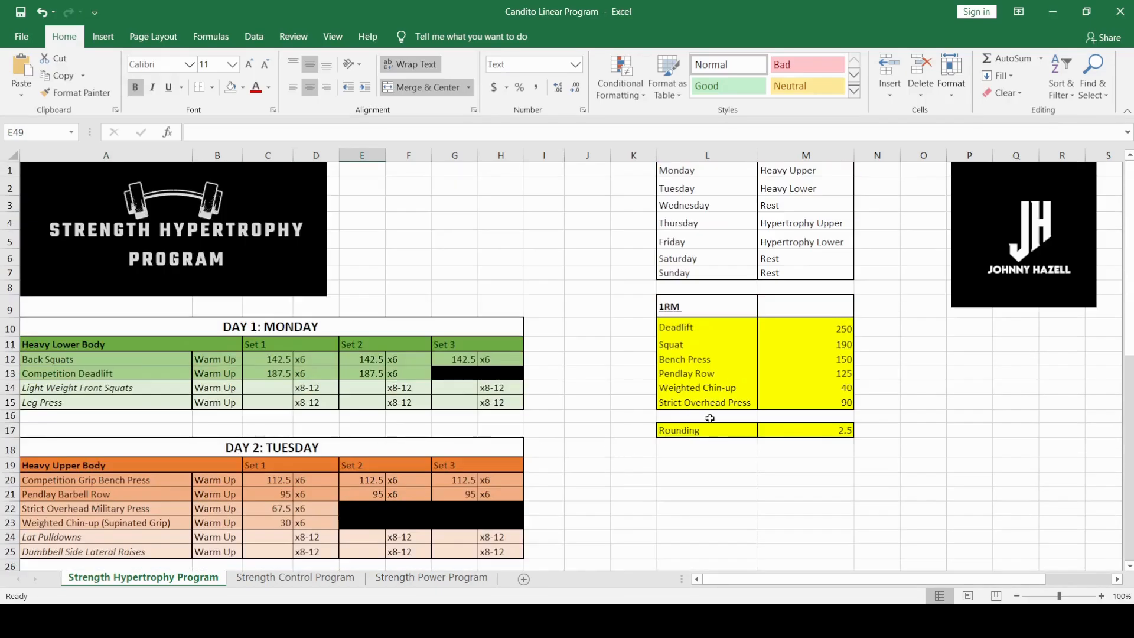
scroll(588, 390, "down", 1)
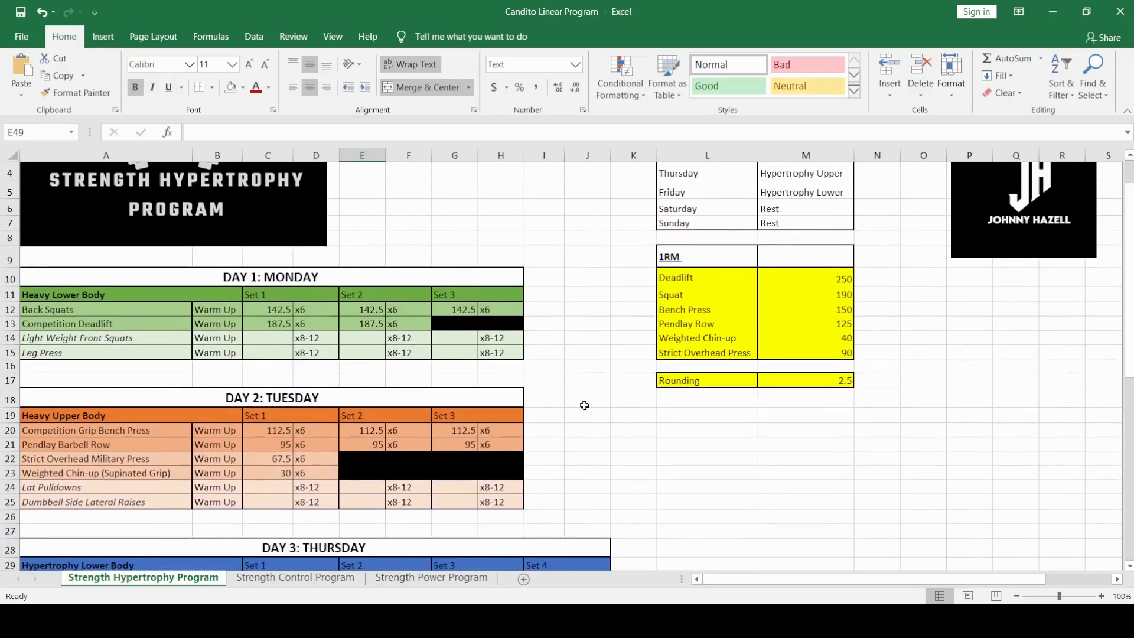
scroll(585, 406, "up", 1)
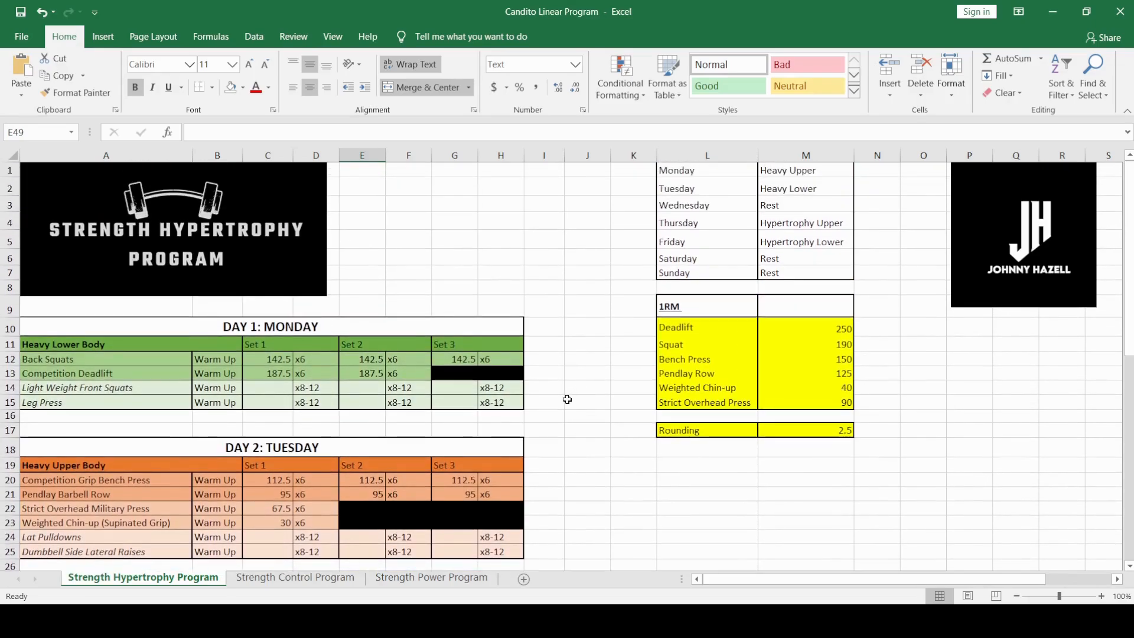
left_click_drag(697, 335, 802, 340)
left_click(829, 329)
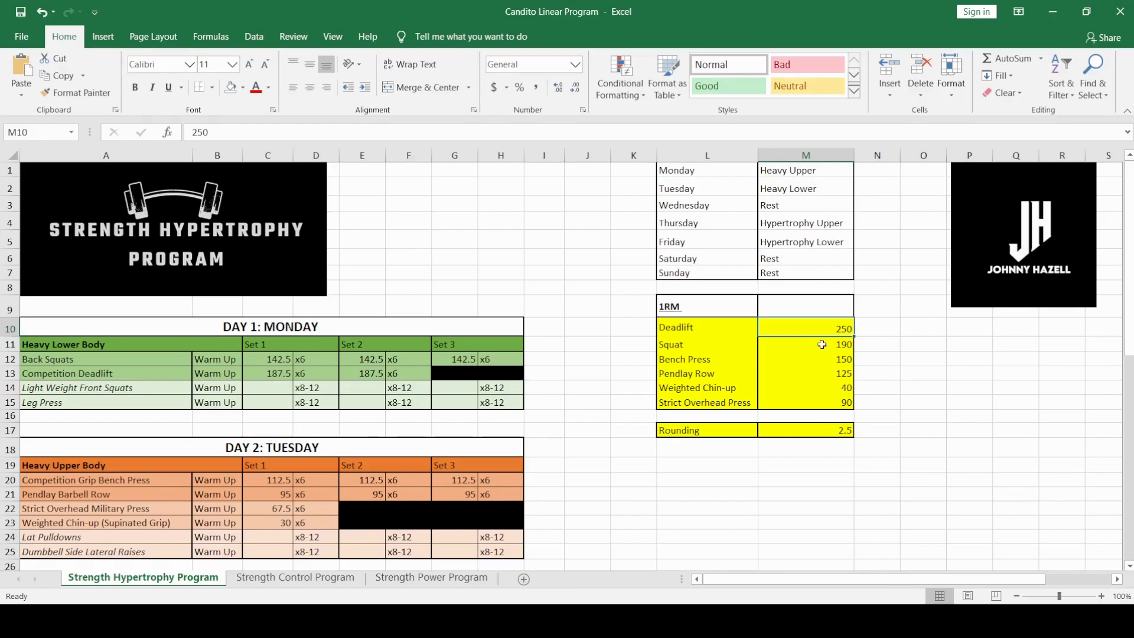
type("252")
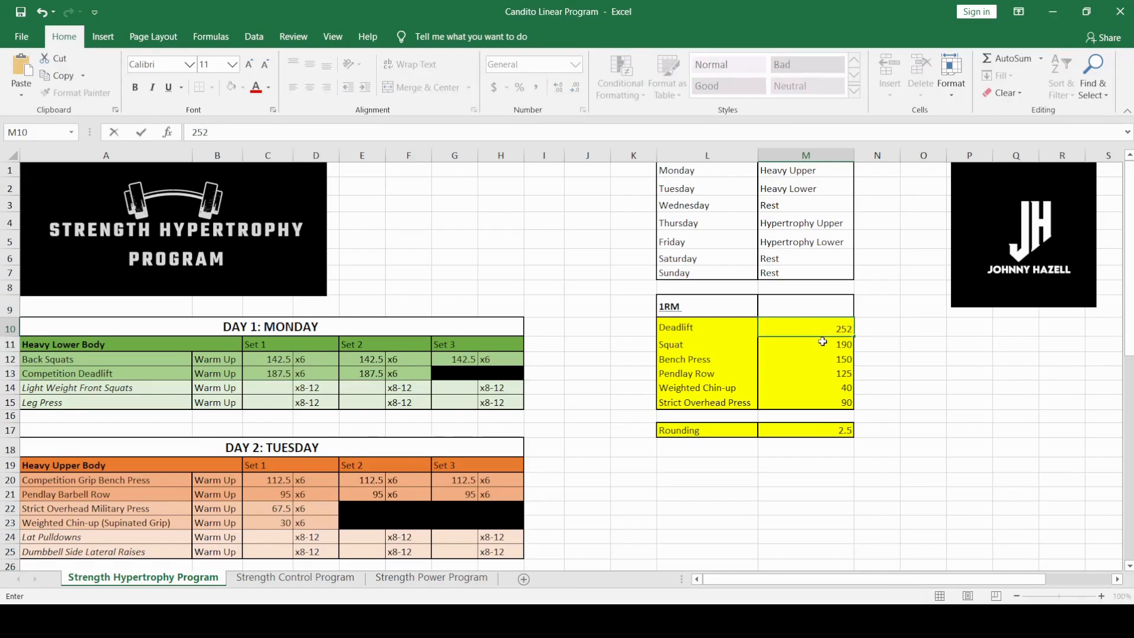
type(".5")
key("Return")
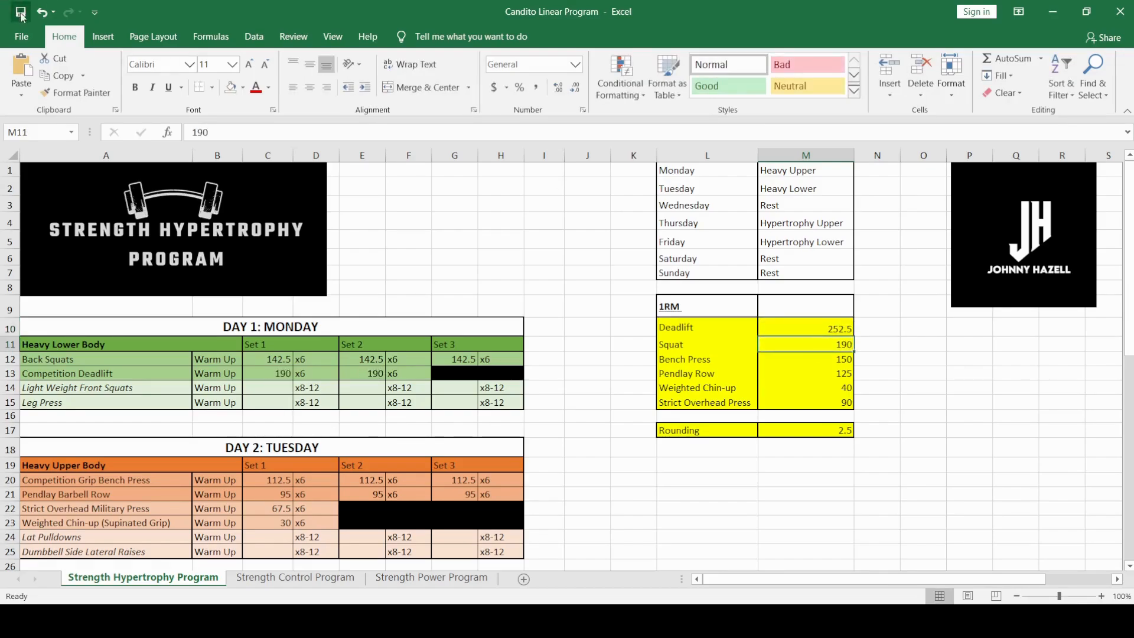
left_click(41, 12)
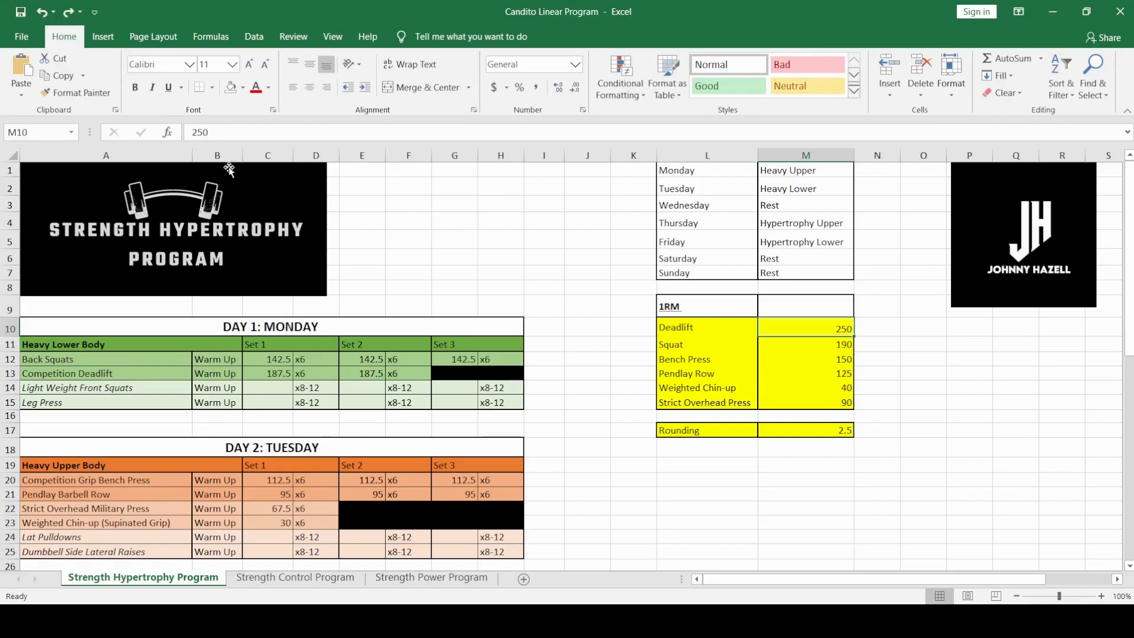
Try a Deadlift 1RM of 255 and set it back to 250
left_click(289, 134)
key("BackSpace")
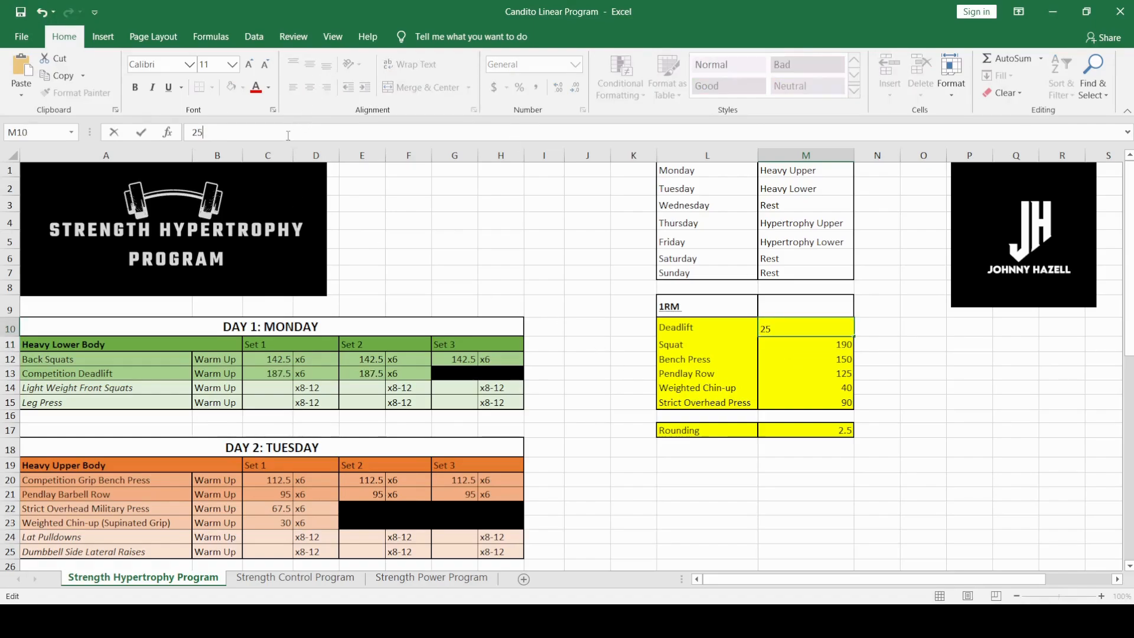
type("5")
key("Return")
left_click(825, 330)
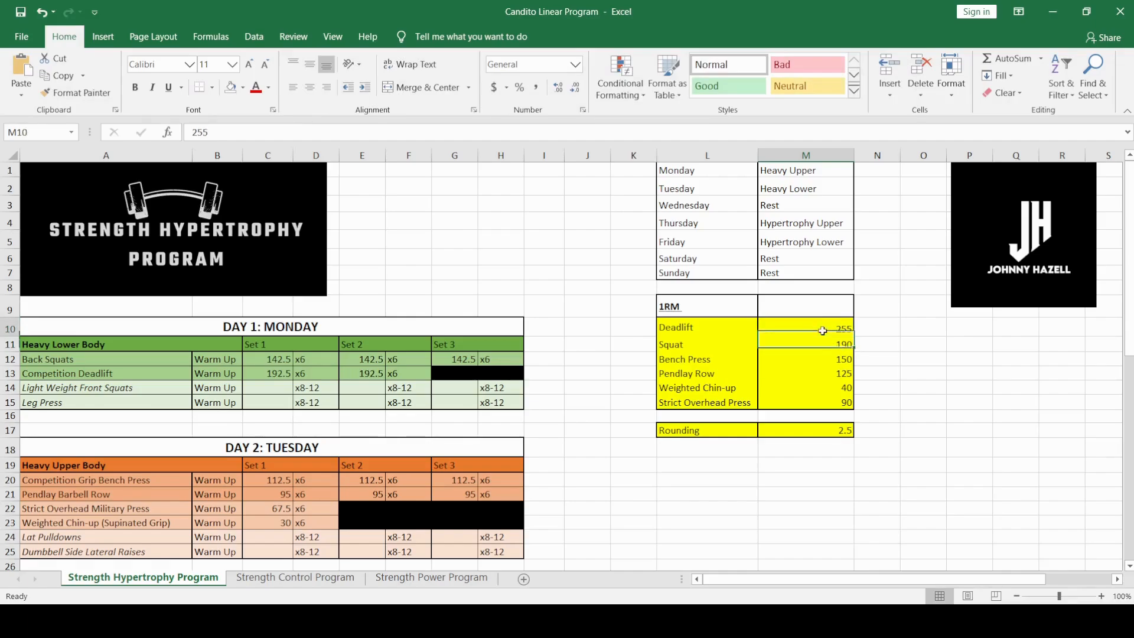
left_click(237, 135)
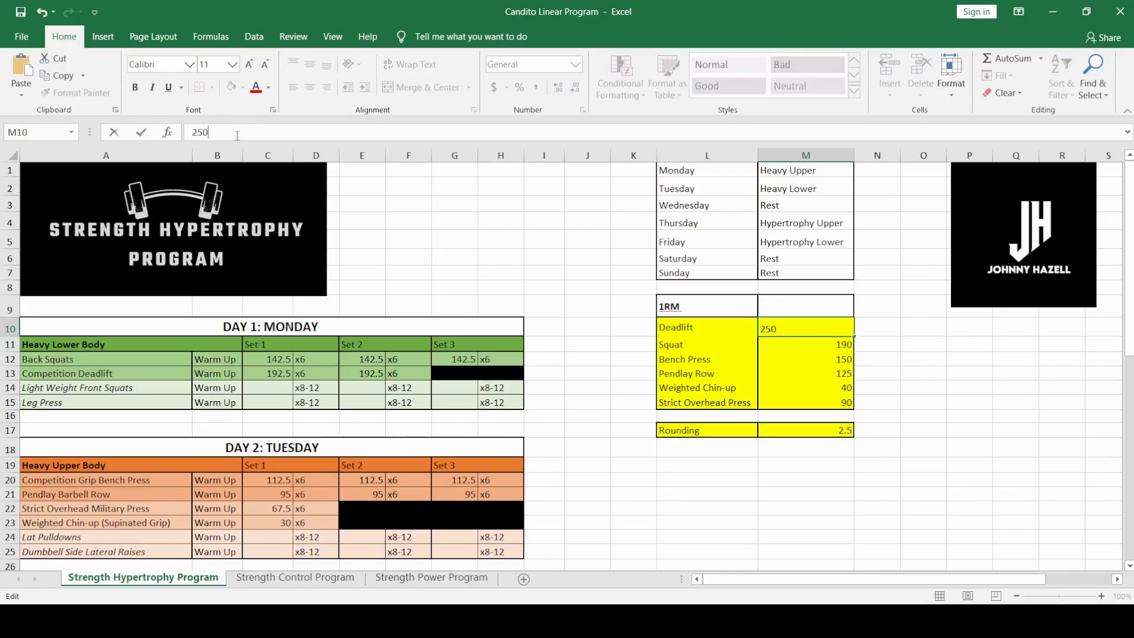
key("Return")
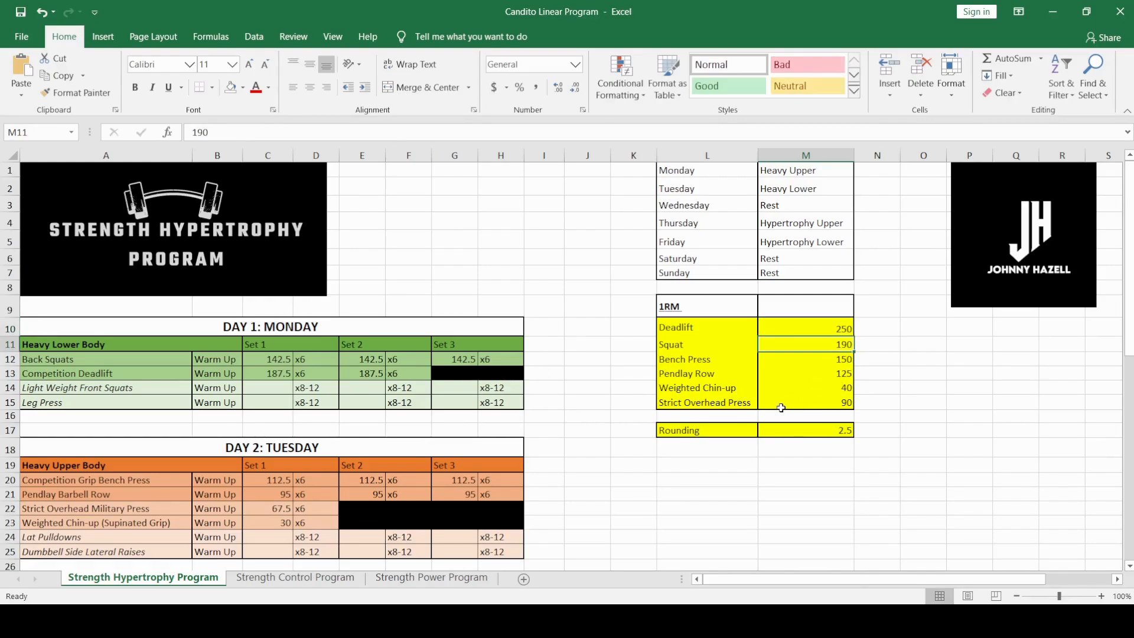
scroll(555, 419, "down", 9)
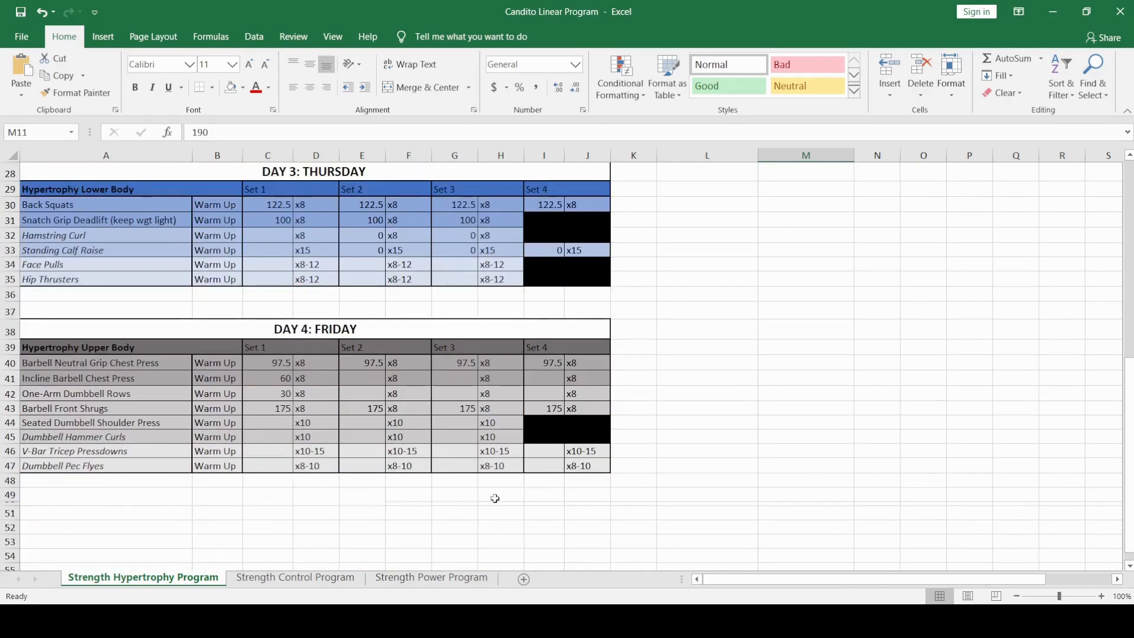
left_click(444, 504)
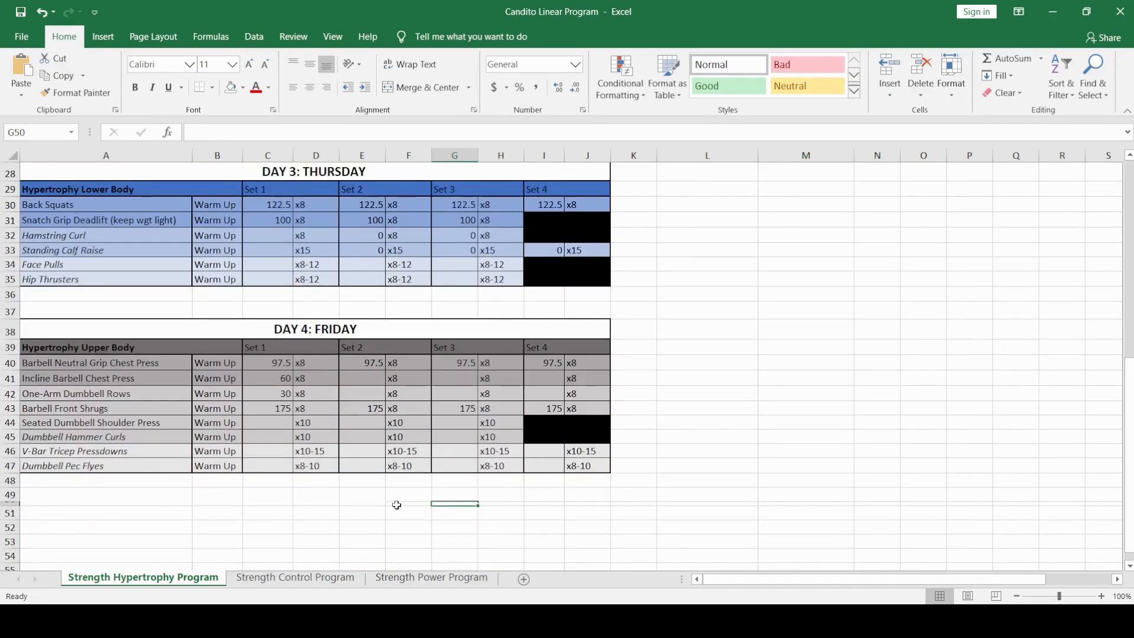
scroll(880, 380, "up", 9)
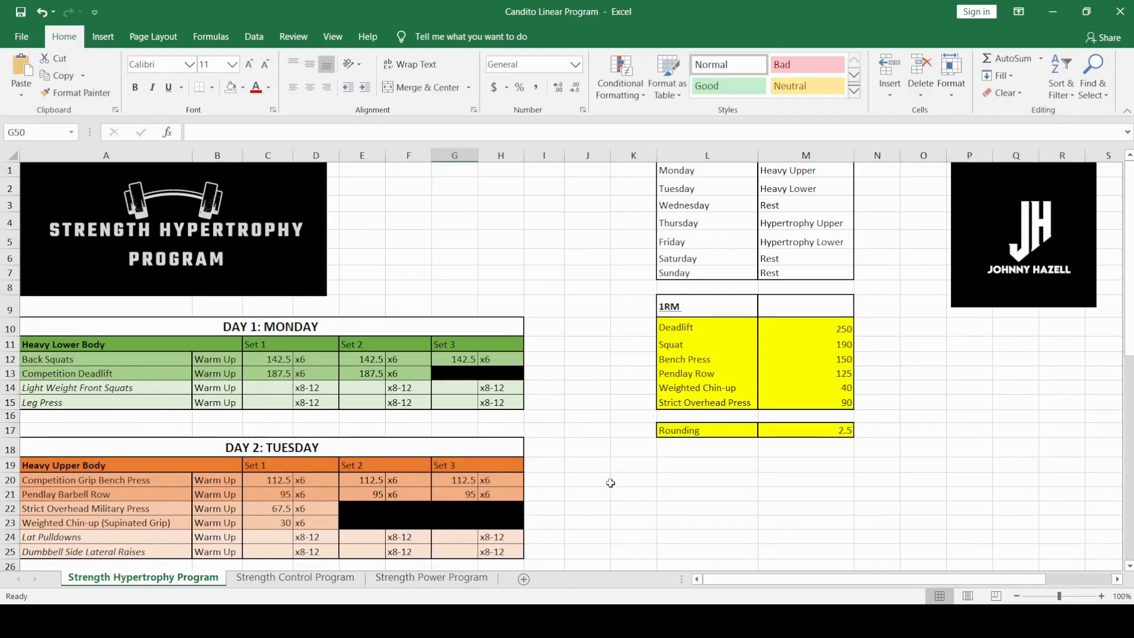
scroll(613, 482, "down", 1)
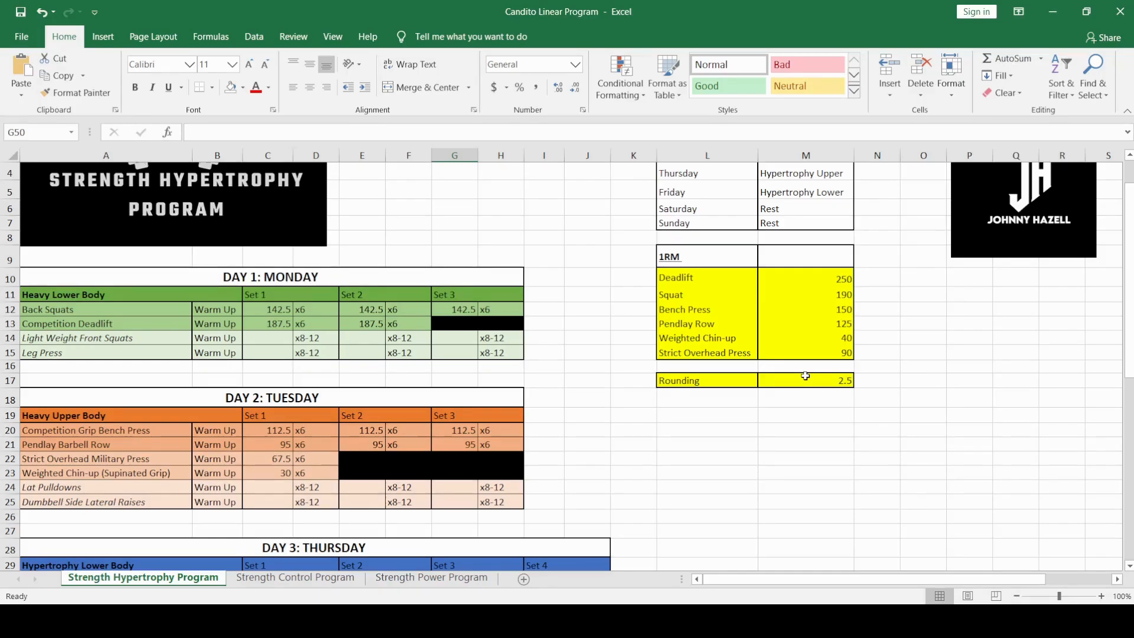
Examine the Weighted Chin-up entry in the 1RM table and look through the training day tables below
left_click(721, 341)
left_click_drag(810, 338, 675, 341)
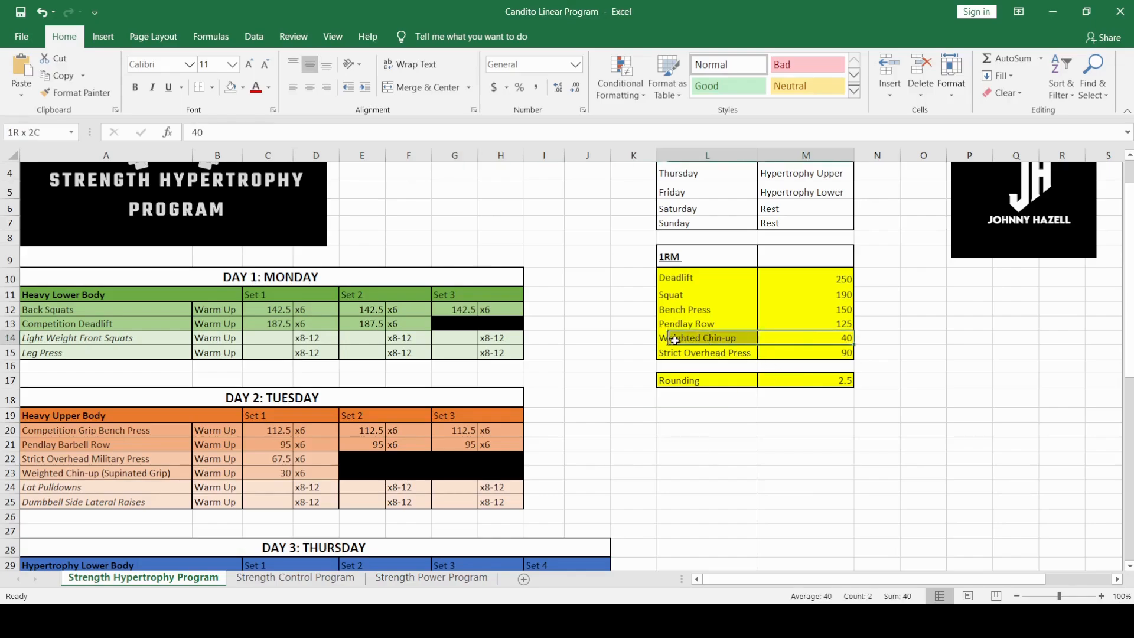
left_click(754, 427)
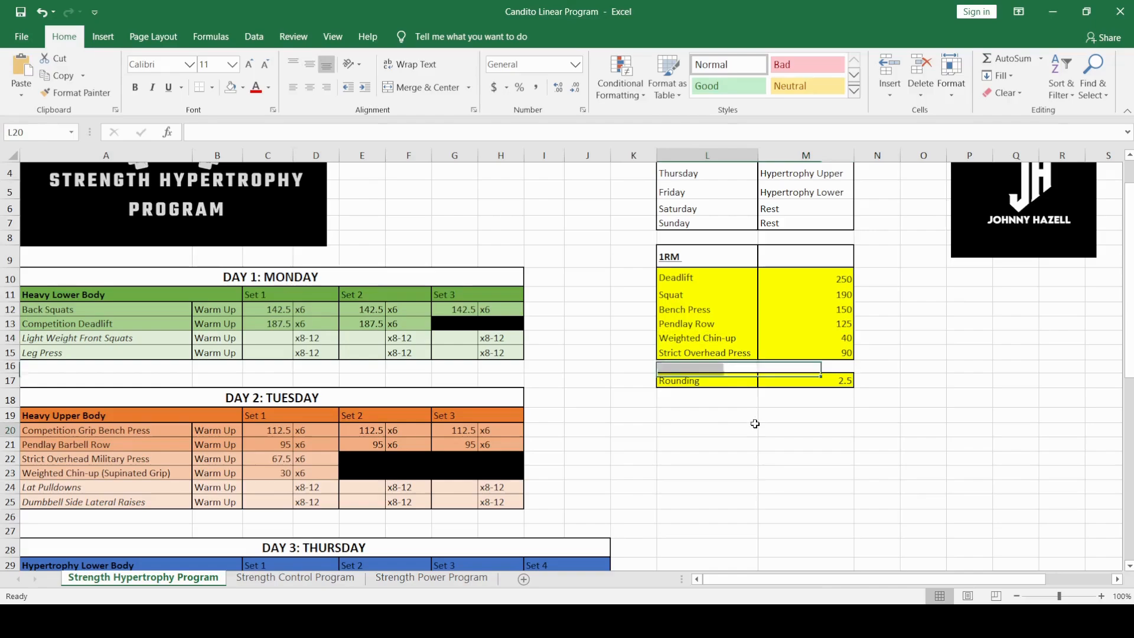
left_click(703, 340)
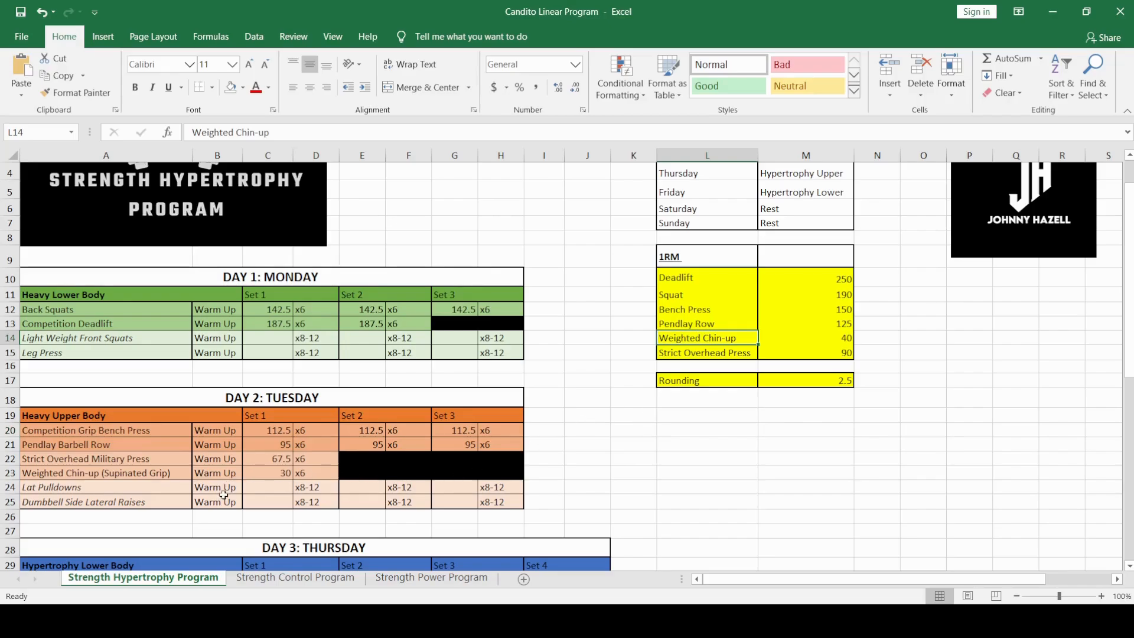
scroll(144, 485, "down", 2)
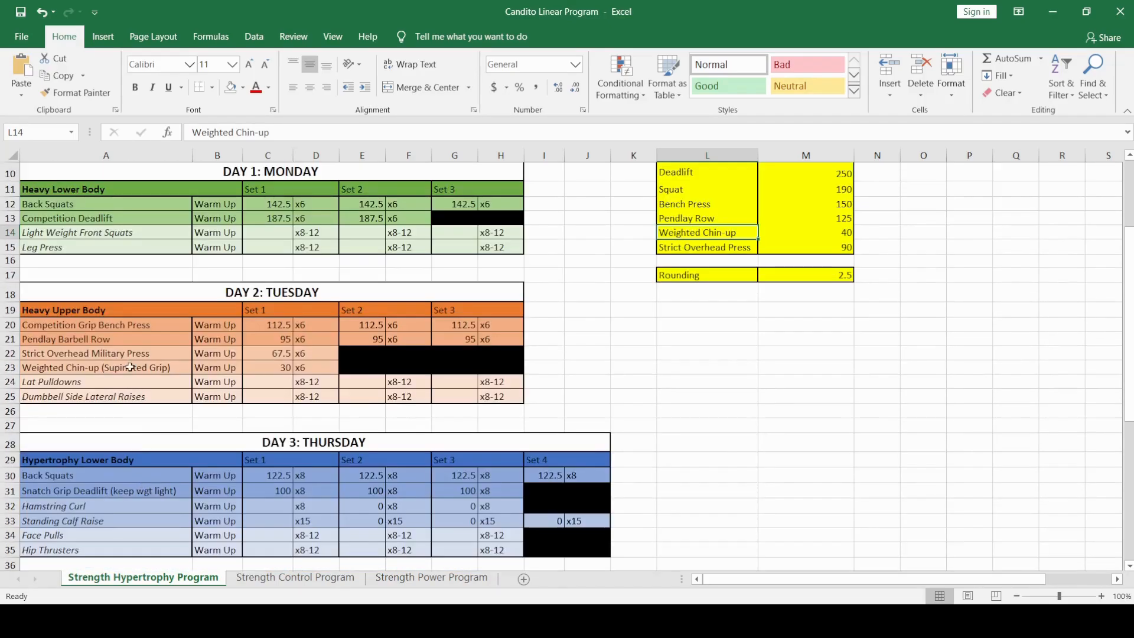
scroll(324, 386, "down", 6)
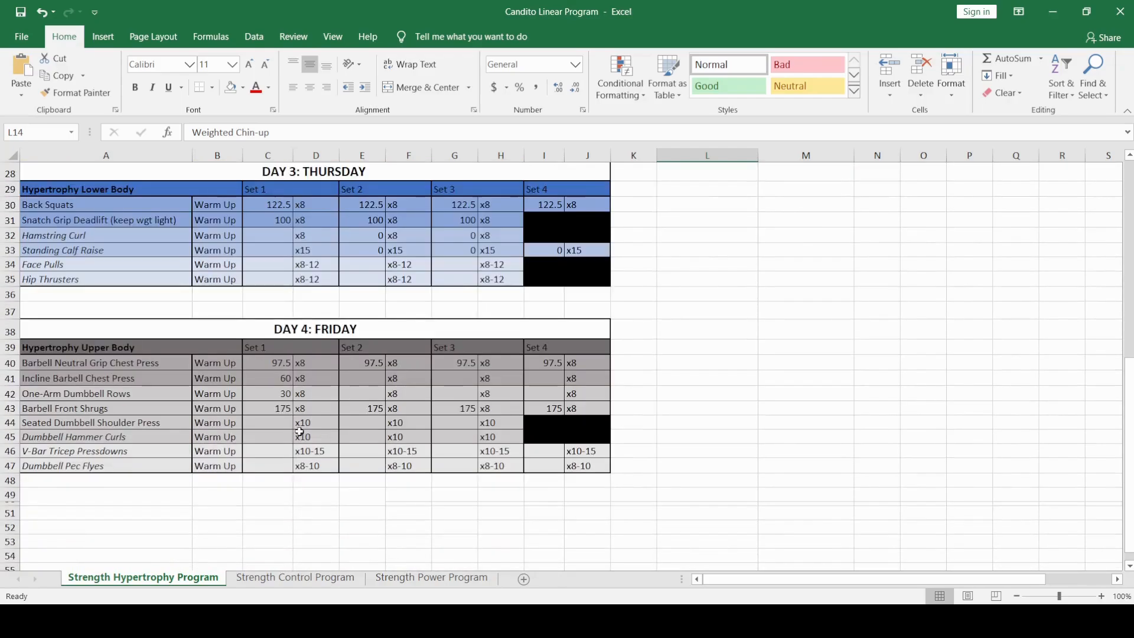
scroll(292, 440, "up", 4)
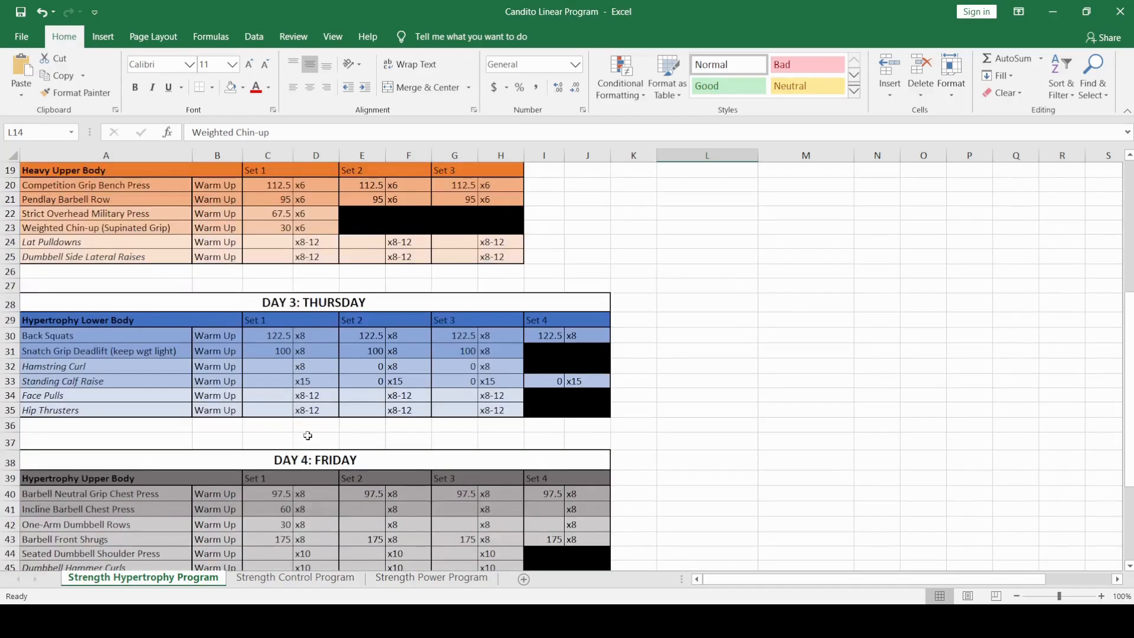
Remove the black fill from Day 2's Weighted Chin-up Sets 2 and 3 and set both rep cells to x6
left_click_drag(354, 277, 508, 276)
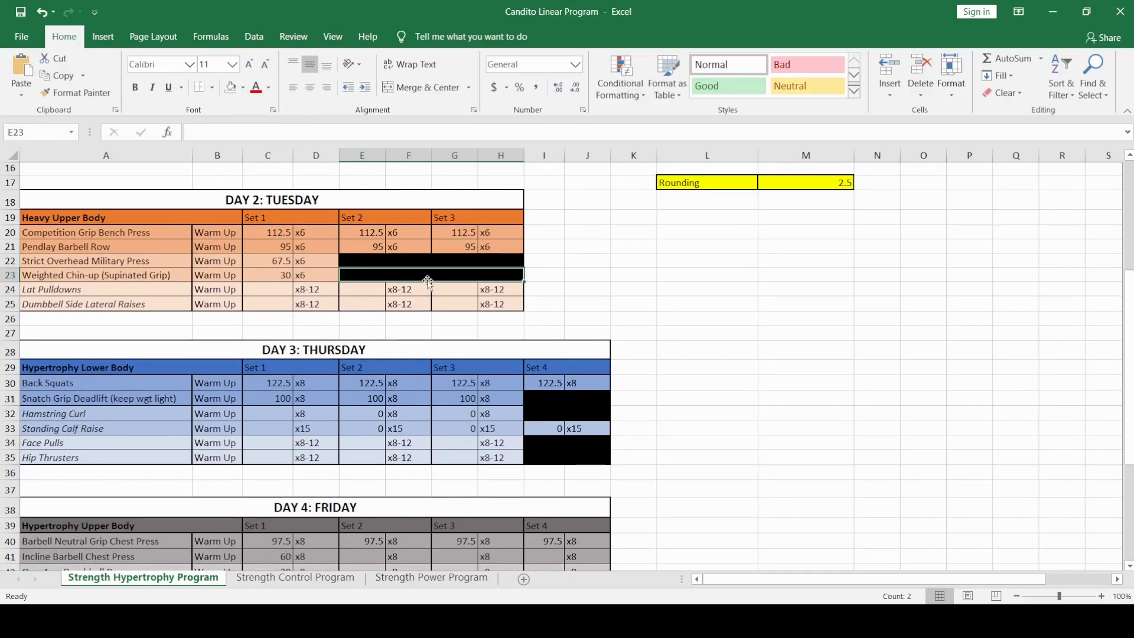
key("ctrl+z")
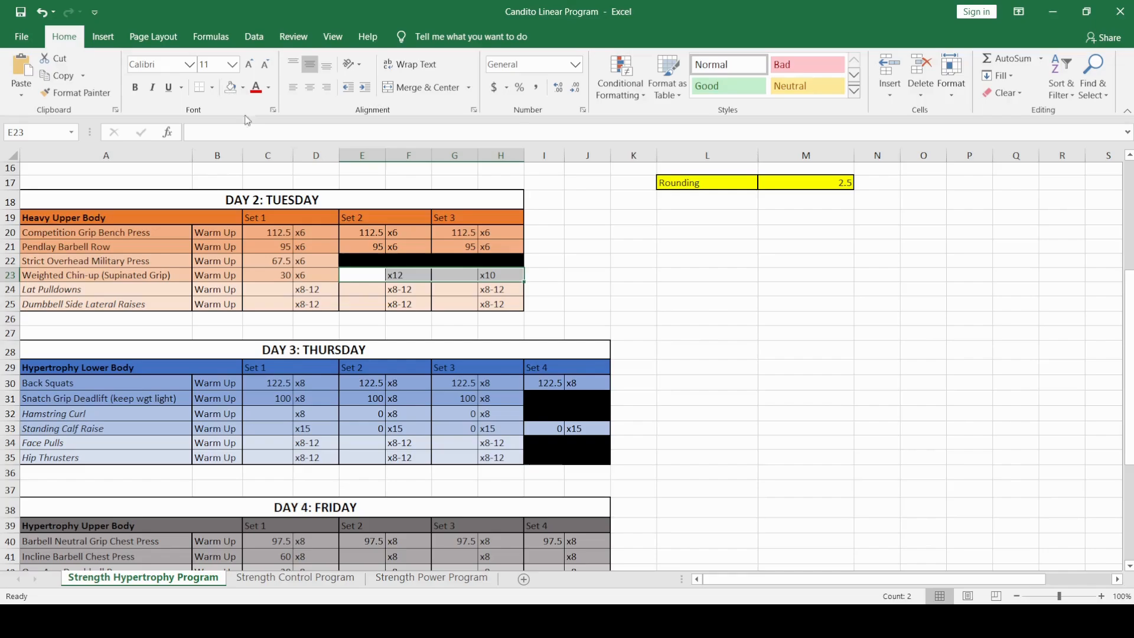
left_click(461, 276)
left_click(399, 275)
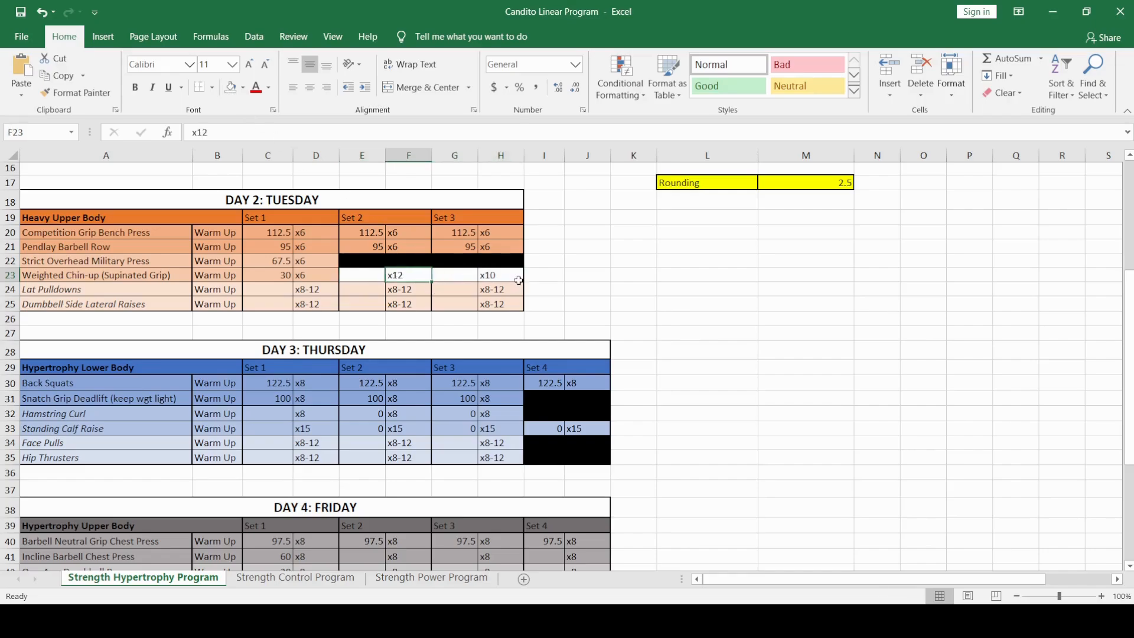
type("x6")
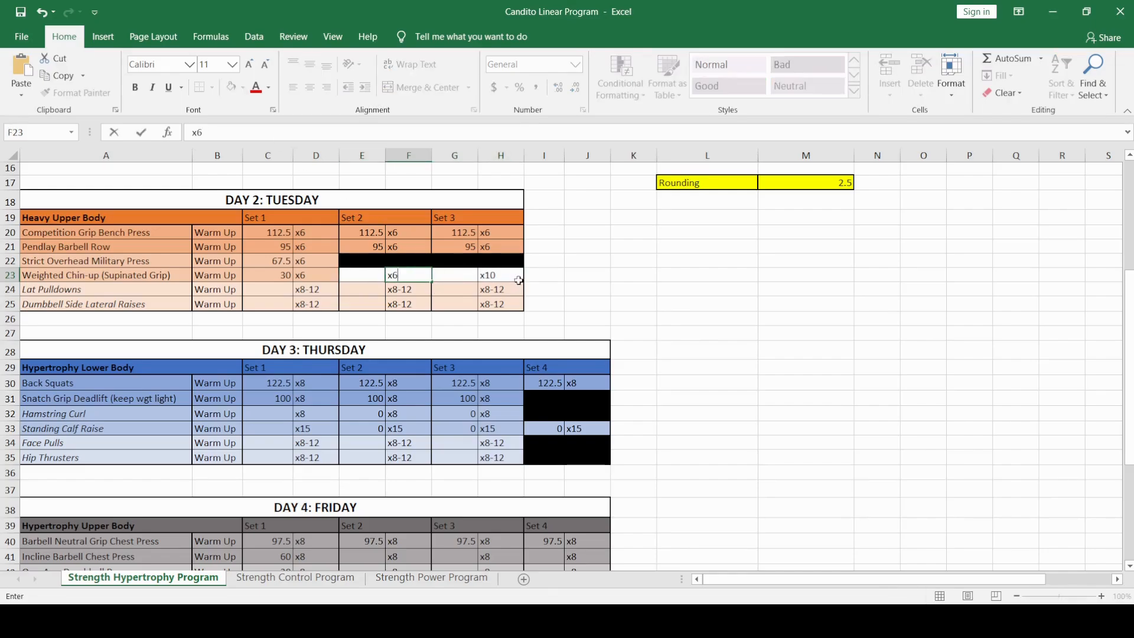
left_click(518, 280)
type("x6")
key("Return")
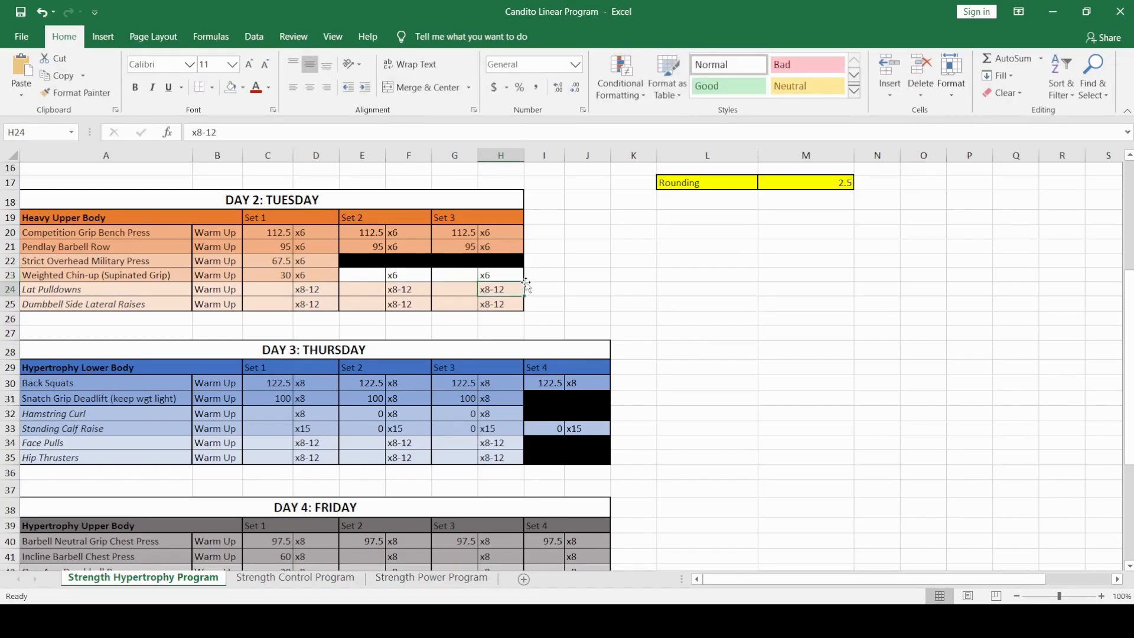
left_click(550, 274)
left_click(574, 275)
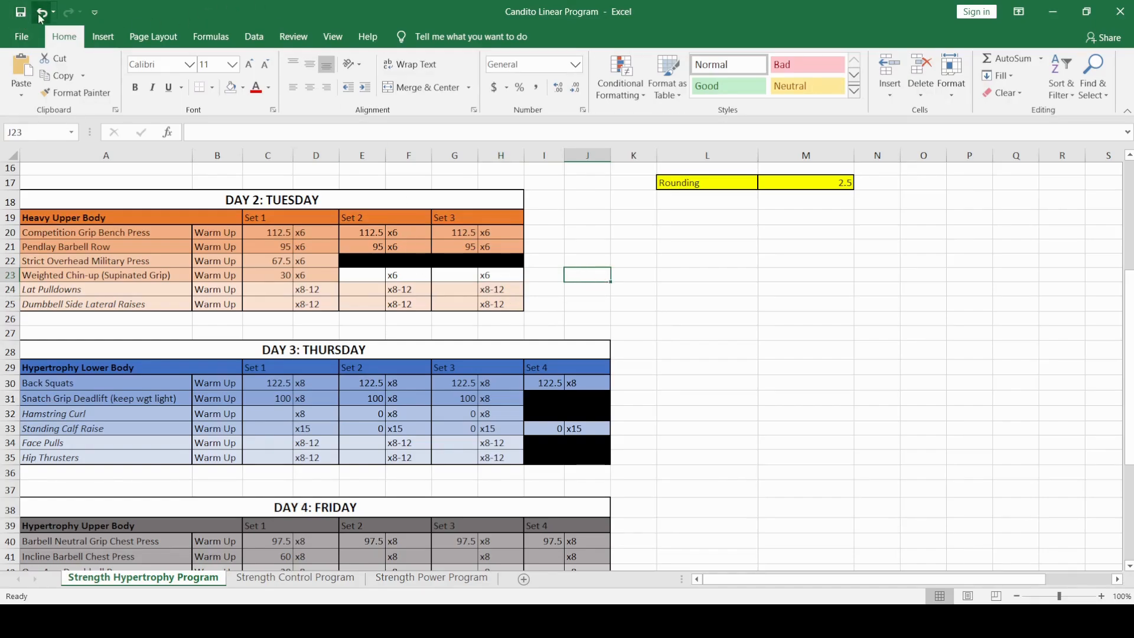
Undo the two x6 rep edits in the Weighted Chin-up row and redo both of them
scroll(605, 238, "up", 3)
scroll(708, 296, "down", 1)
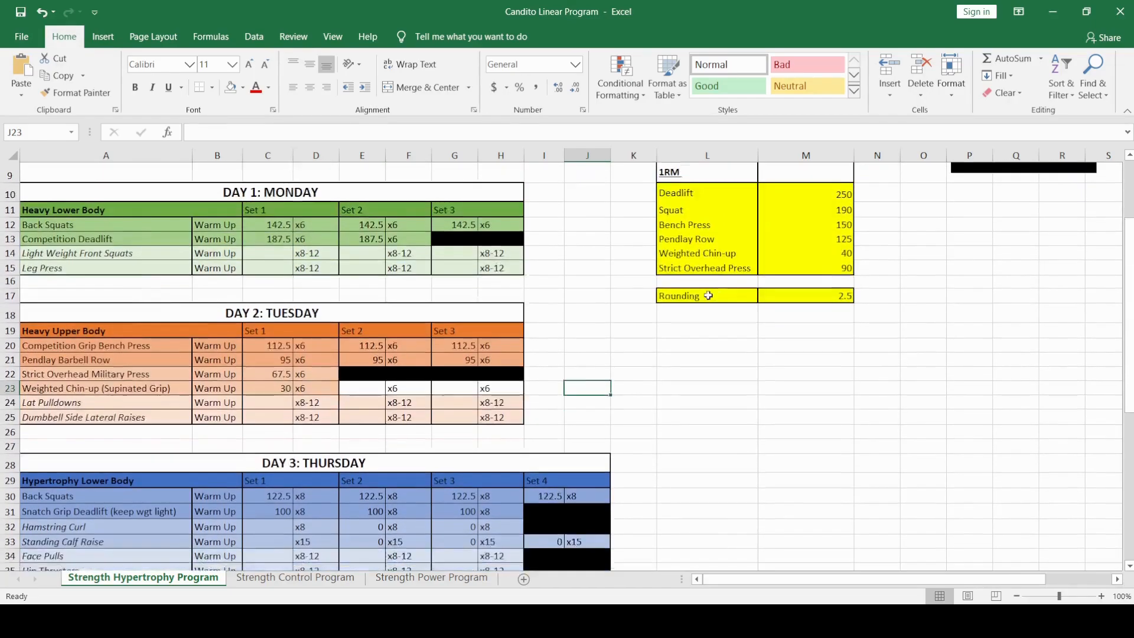
scroll(709, 295, "down", 1)
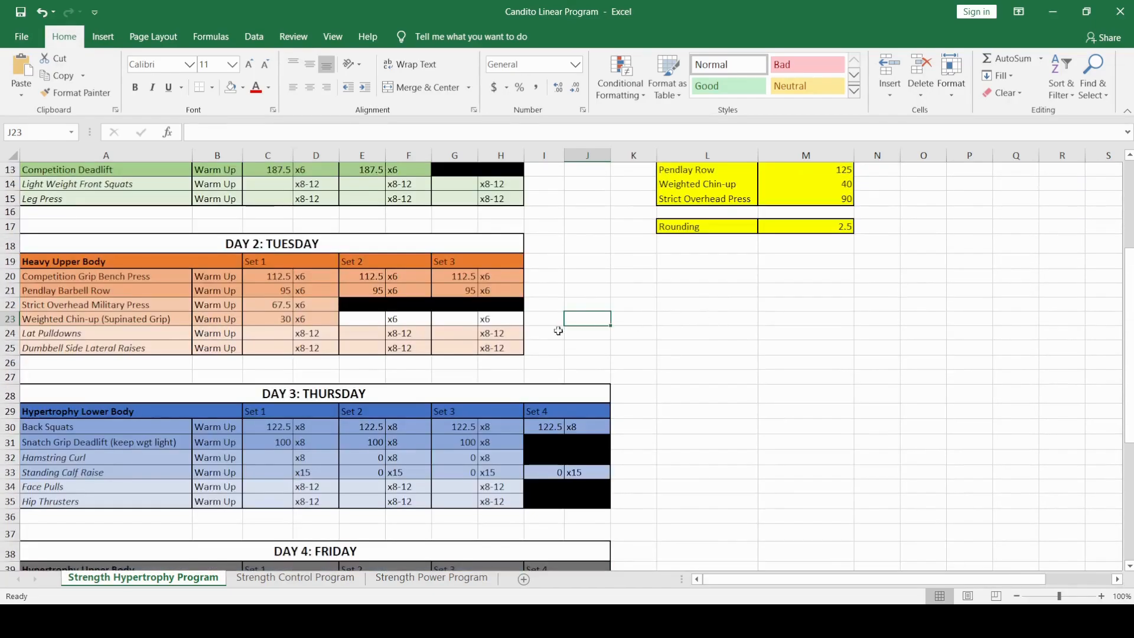
left_click(41, 13)
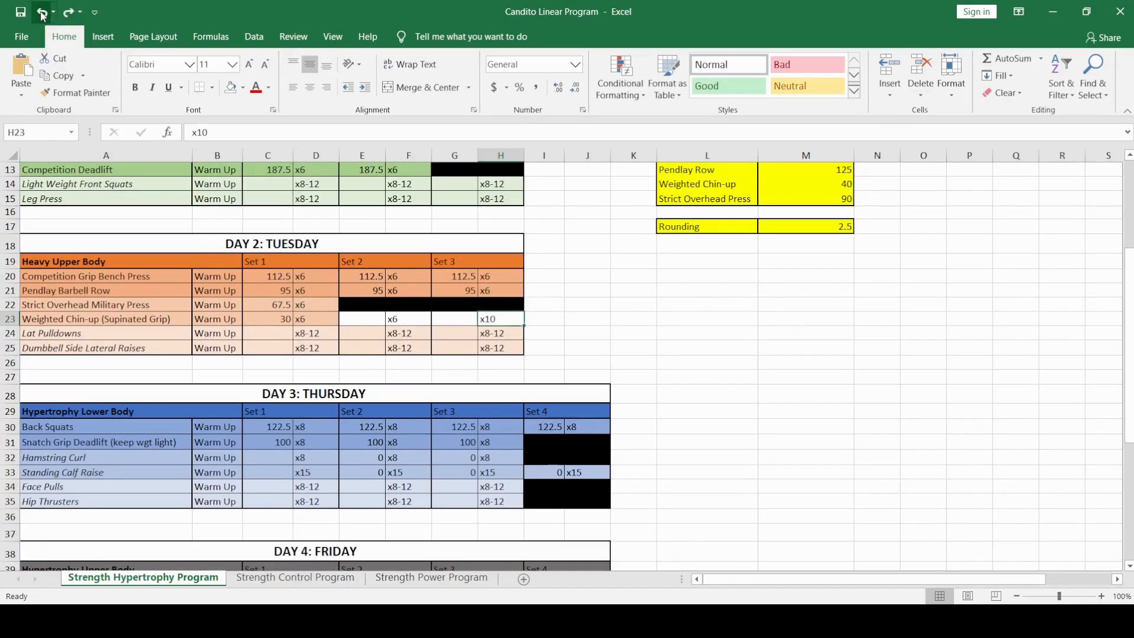
left_click(41, 13)
left_click(69, 13)
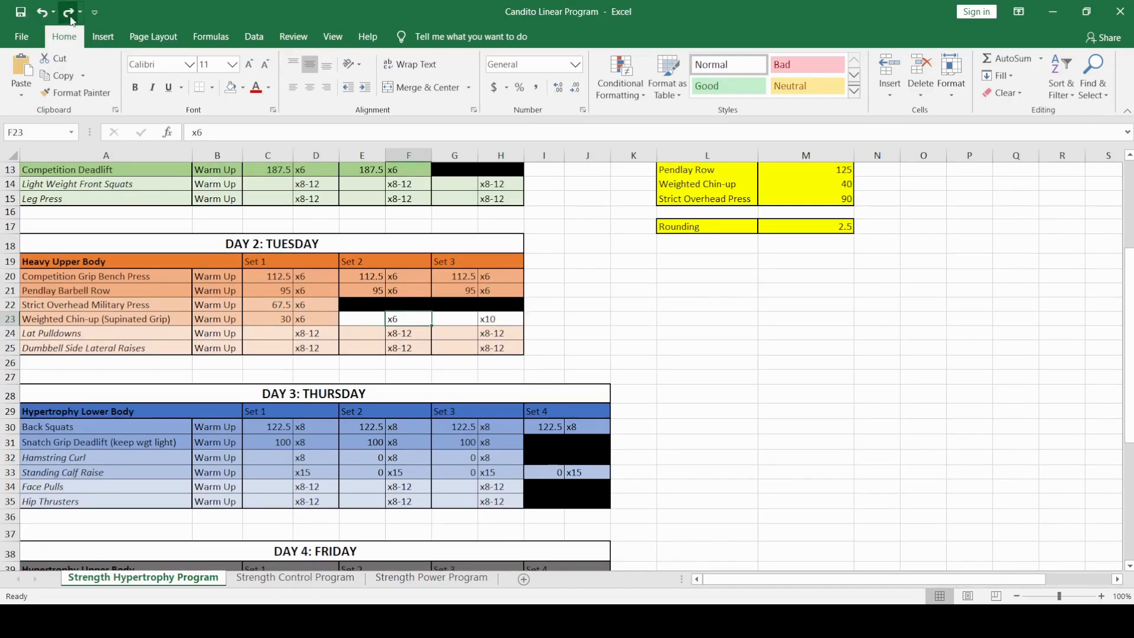
left_click(68, 12)
left_click(610, 317)
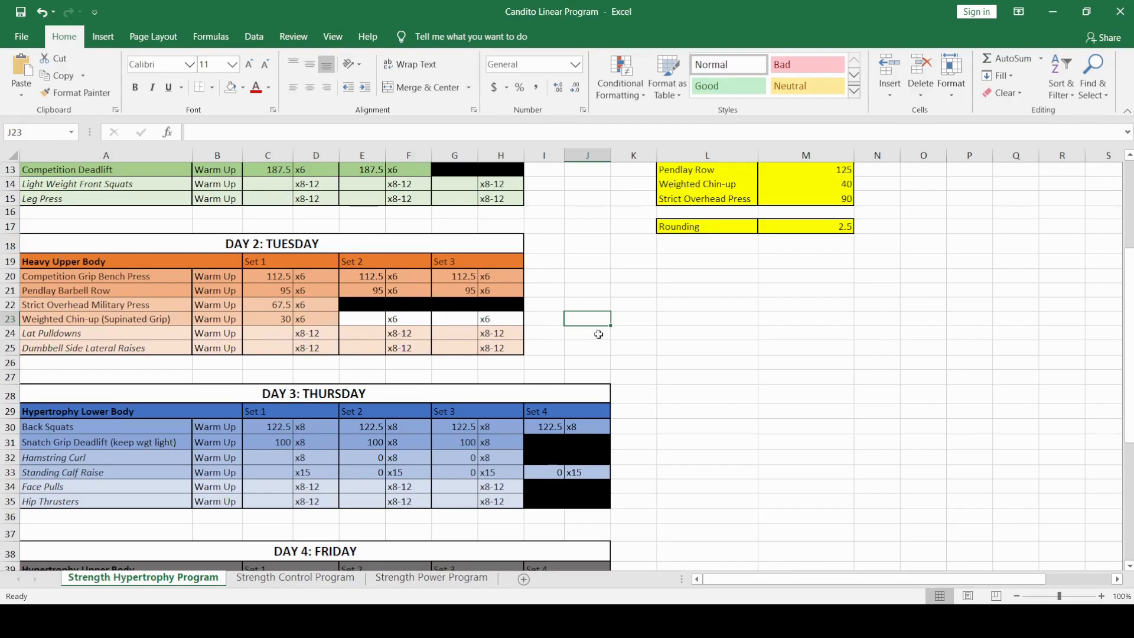
Review Day 2's Weighted Chin-up Sets 2 and 3, the Pendlay Row 1RM entry and the remaining day tables
scroll(631, 331, "up", 1)
left_click_drag(506, 368, 374, 365)
left_click(582, 370)
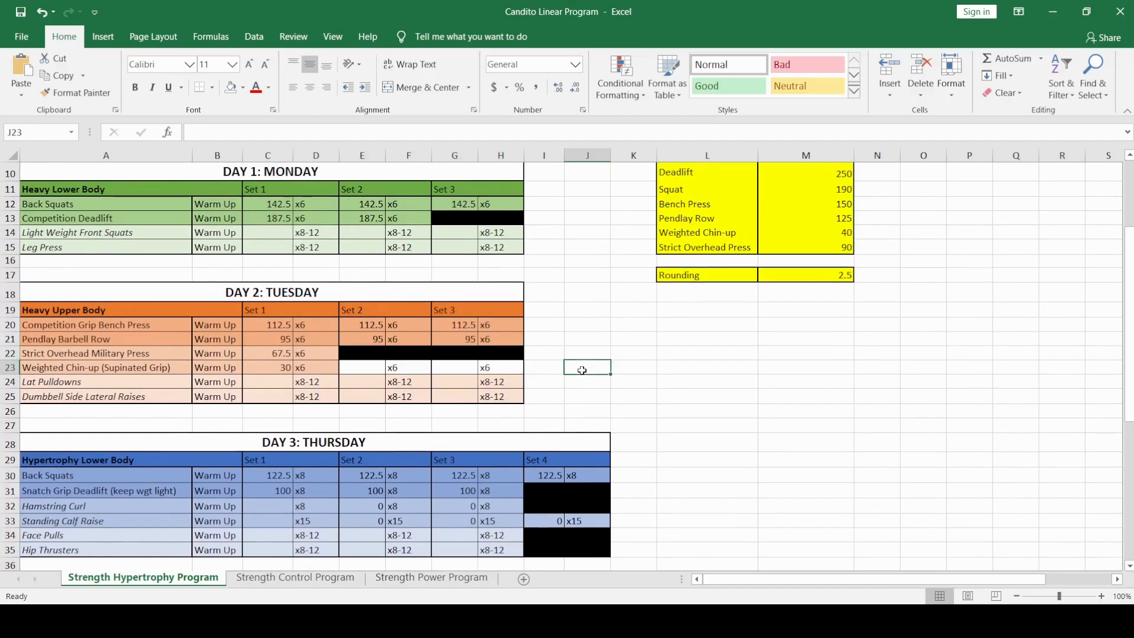
left_click(707, 370)
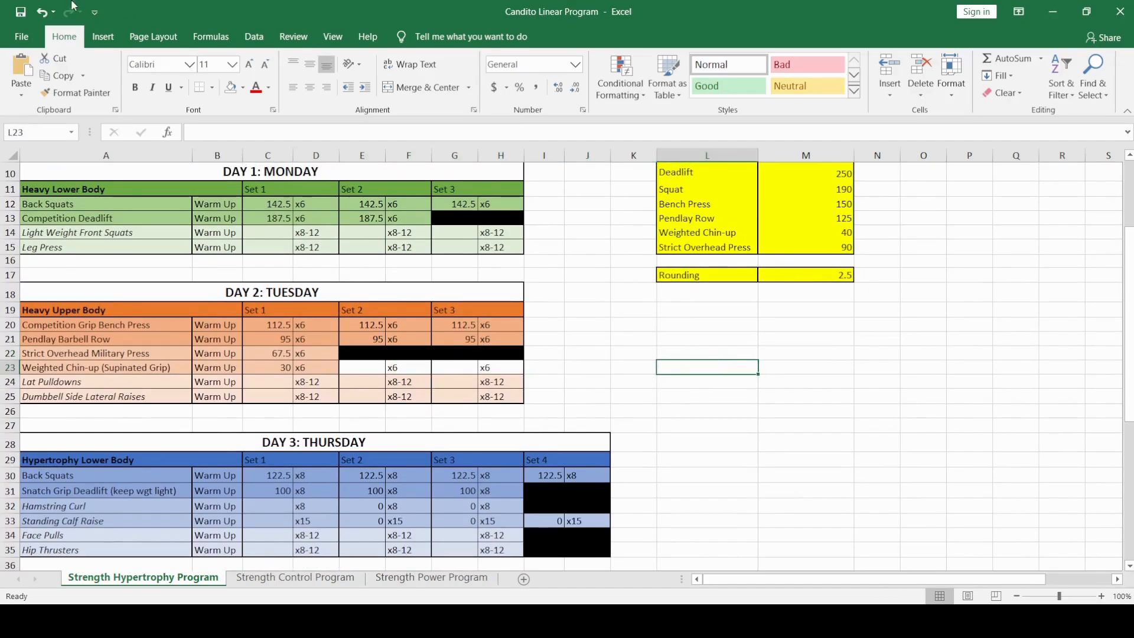
scroll(788, 349, "up", 1)
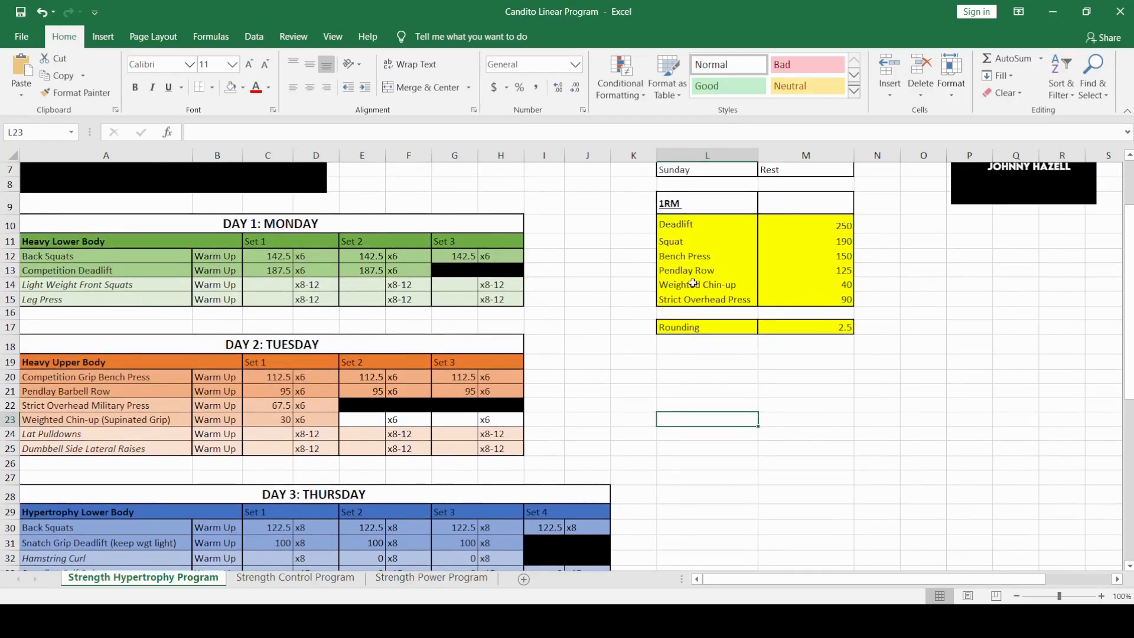
left_click_drag(690, 269, 817, 280)
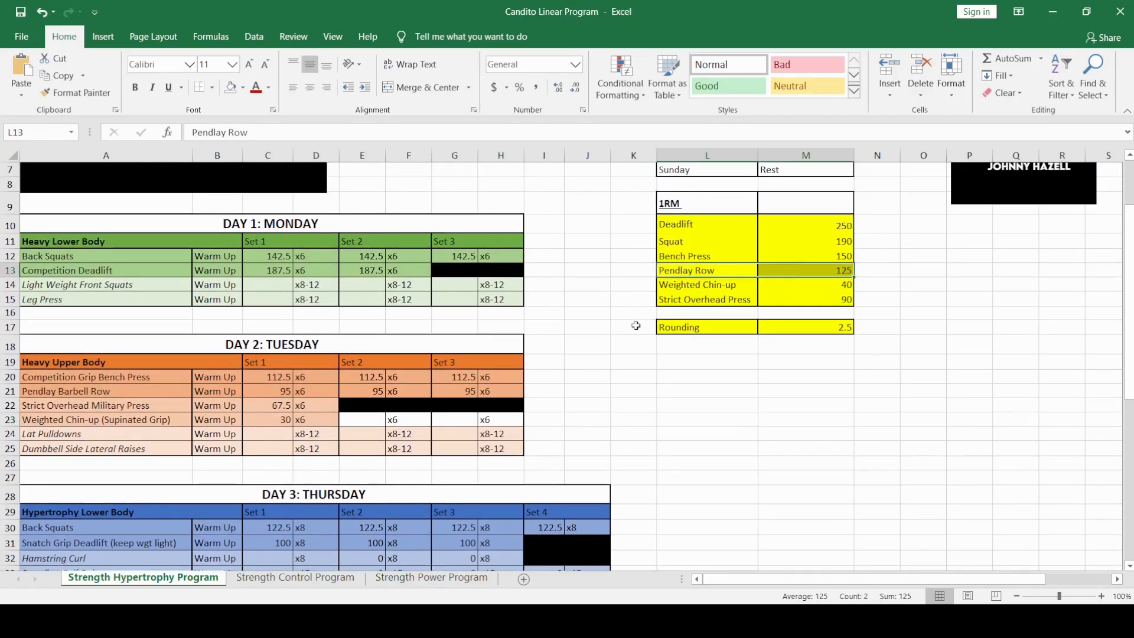
scroll(633, 325, "down", 5)
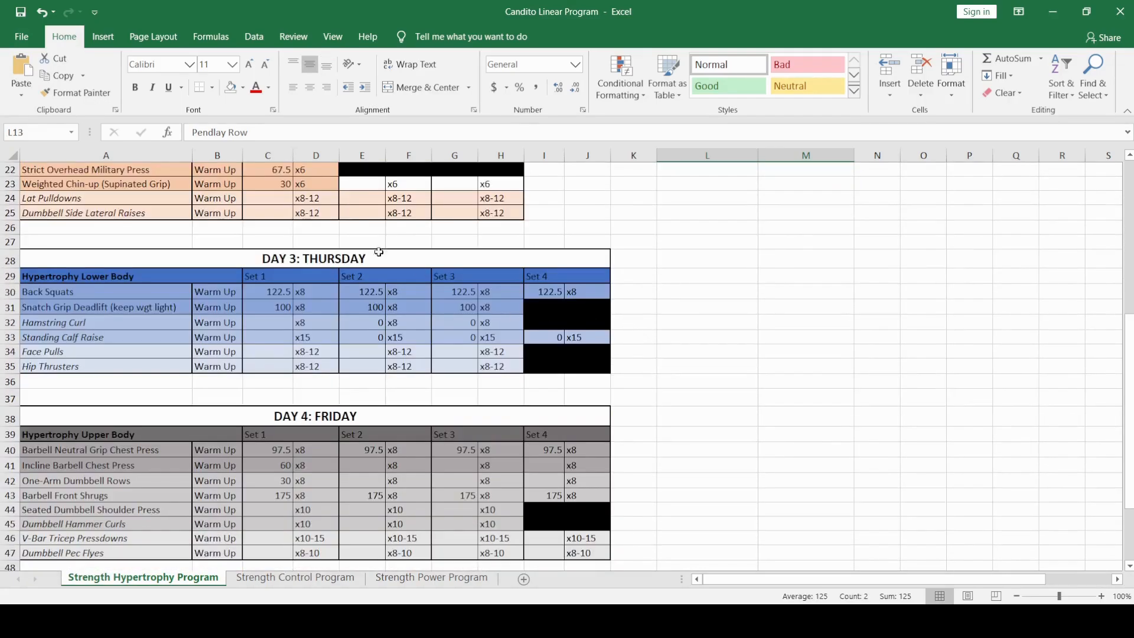
scroll(198, 247, "up", 7)
scroll(201, 308, "down", 1)
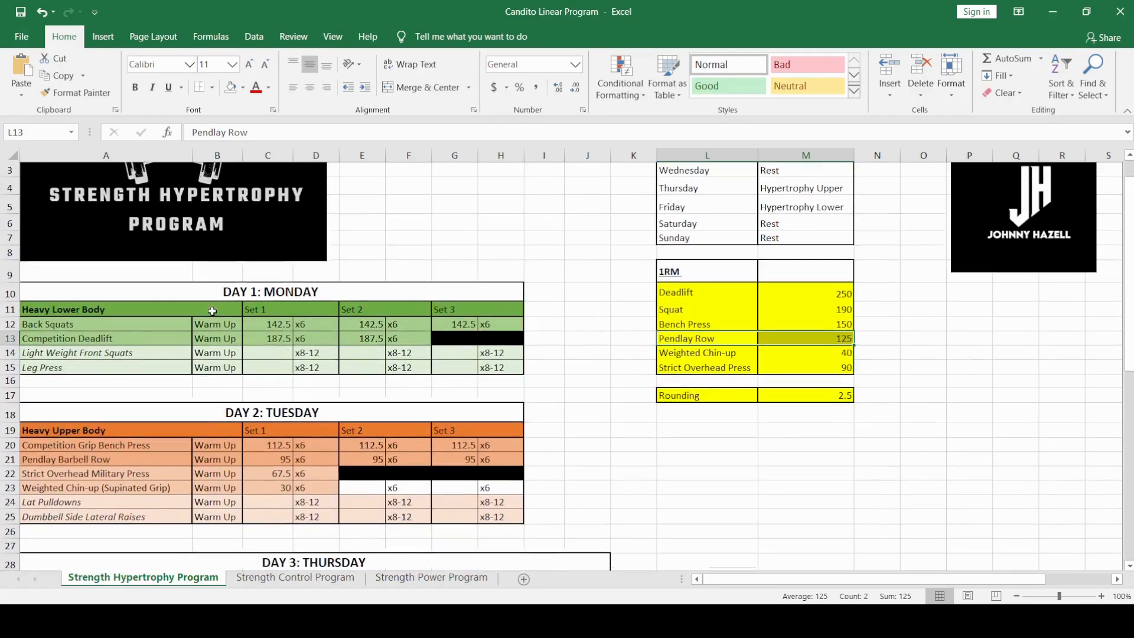
left_click(906, 325)
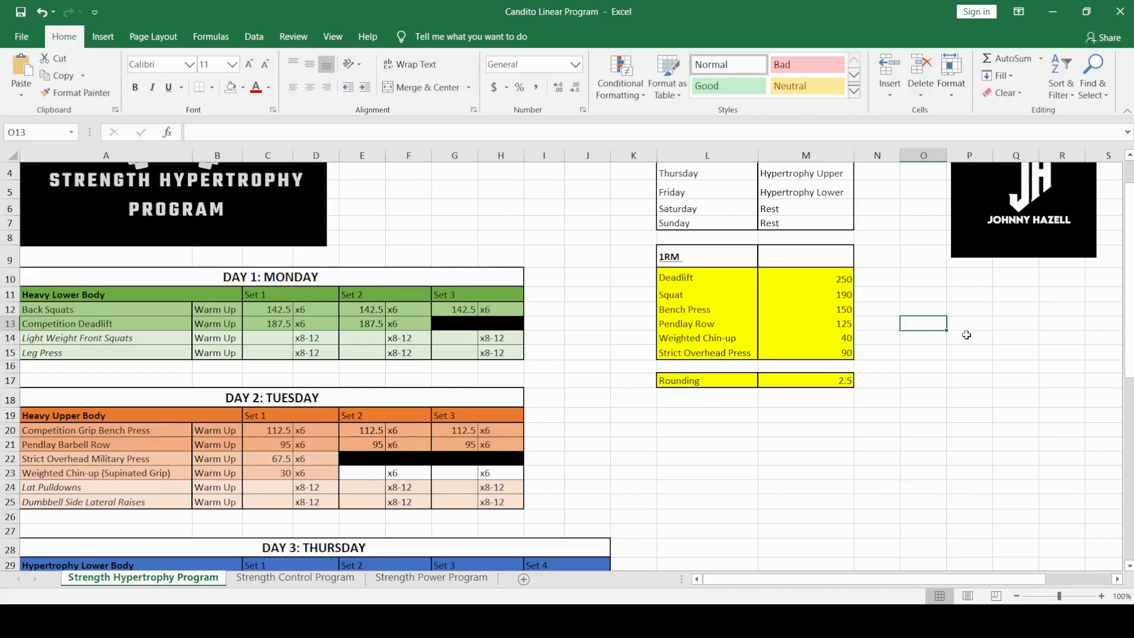
Switch to the Strength Control Program sheet and review its weekly schedule, 1RM table and Rounding value
scroll(856, 372, "up", 1)
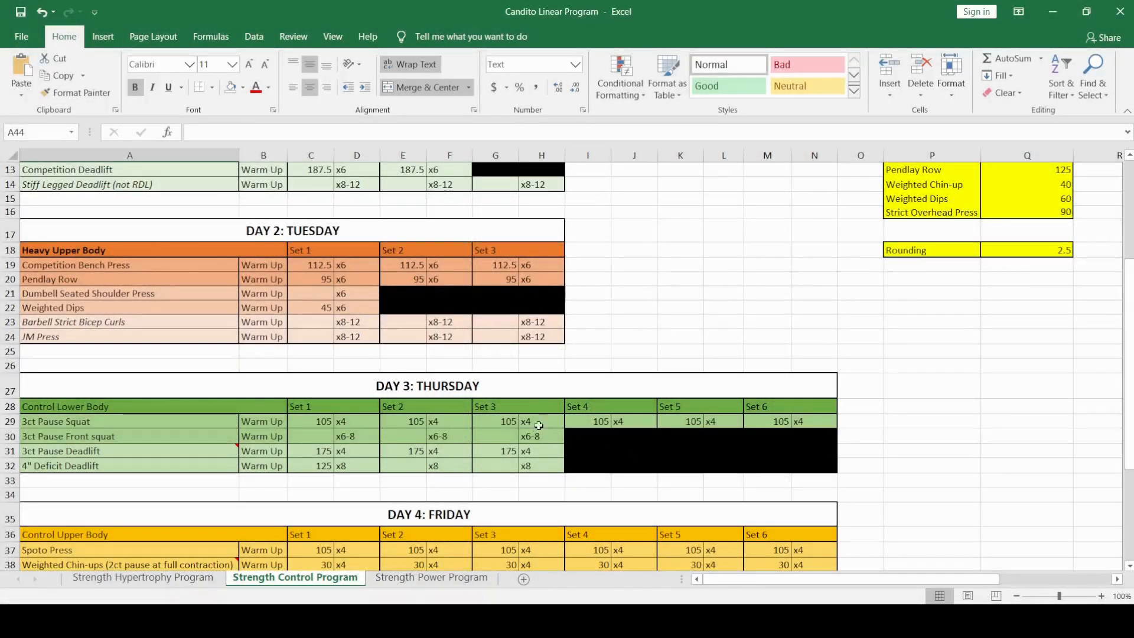
scroll(408, 519, "up", 4)
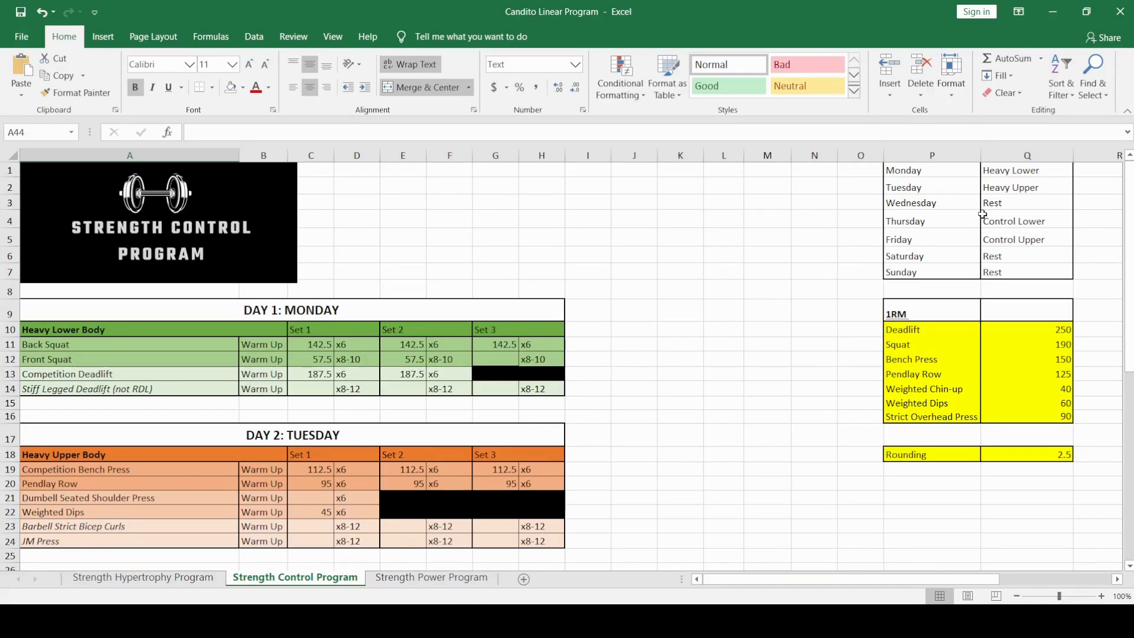
left_click_drag(901, 170, 1036, 269)
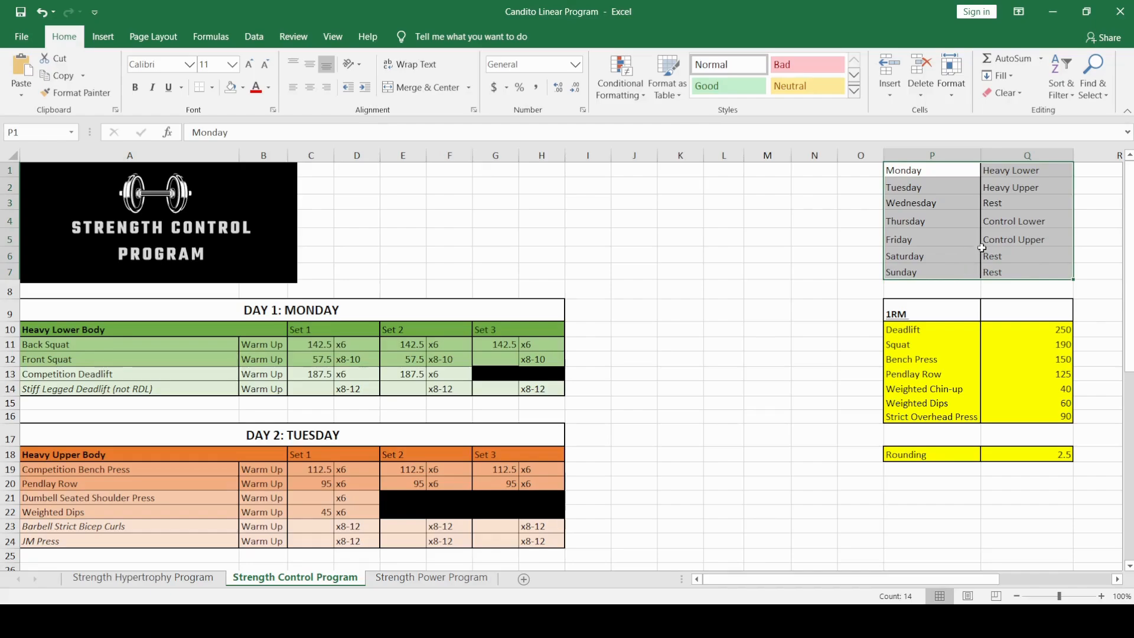
left_click(993, 167)
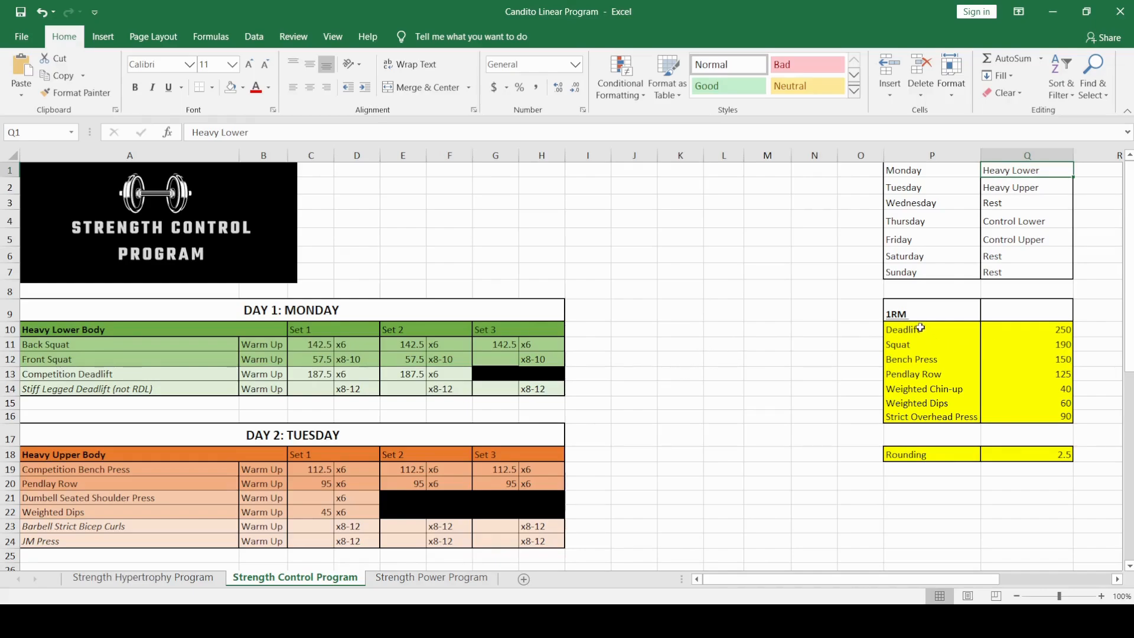
left_click_drag(914, 332, 1021, 431)
left_click(1047, 456)
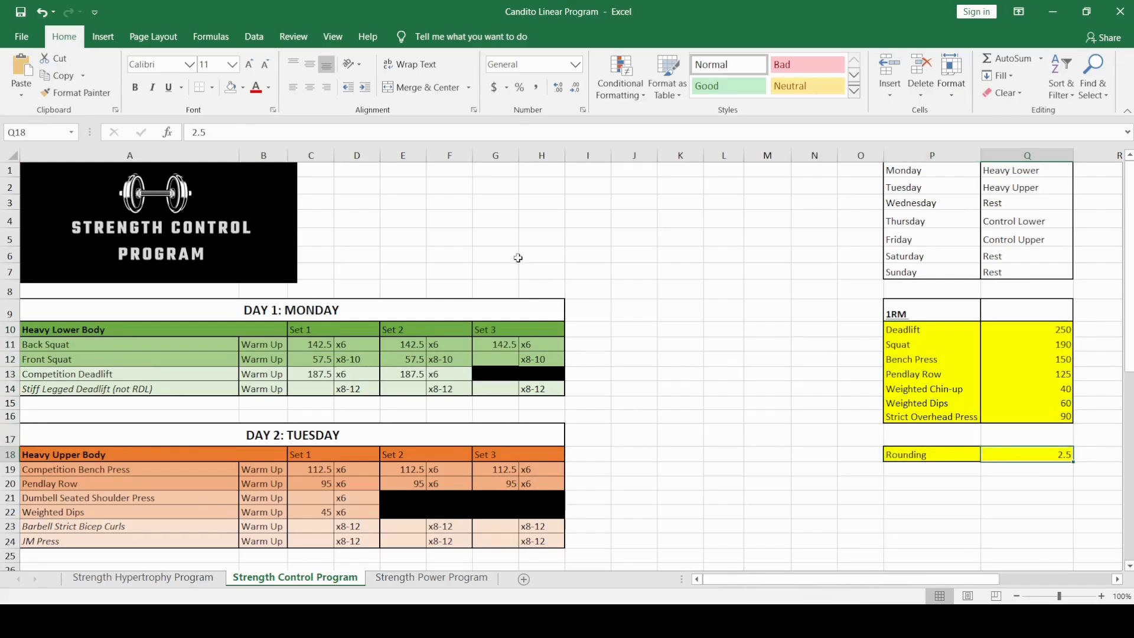
Inspect the multiplier in Day 1's Front Squat Set 1 weight formula, leaving the formula as it is
scroll(235, 250, "down", 1)
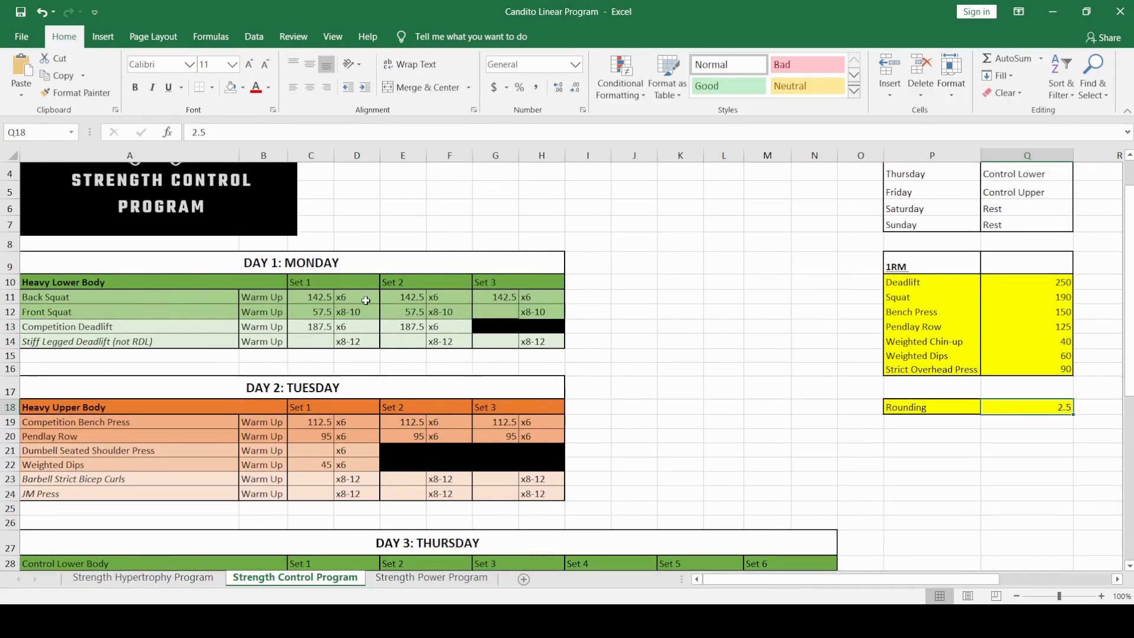
left_click(310, 312)
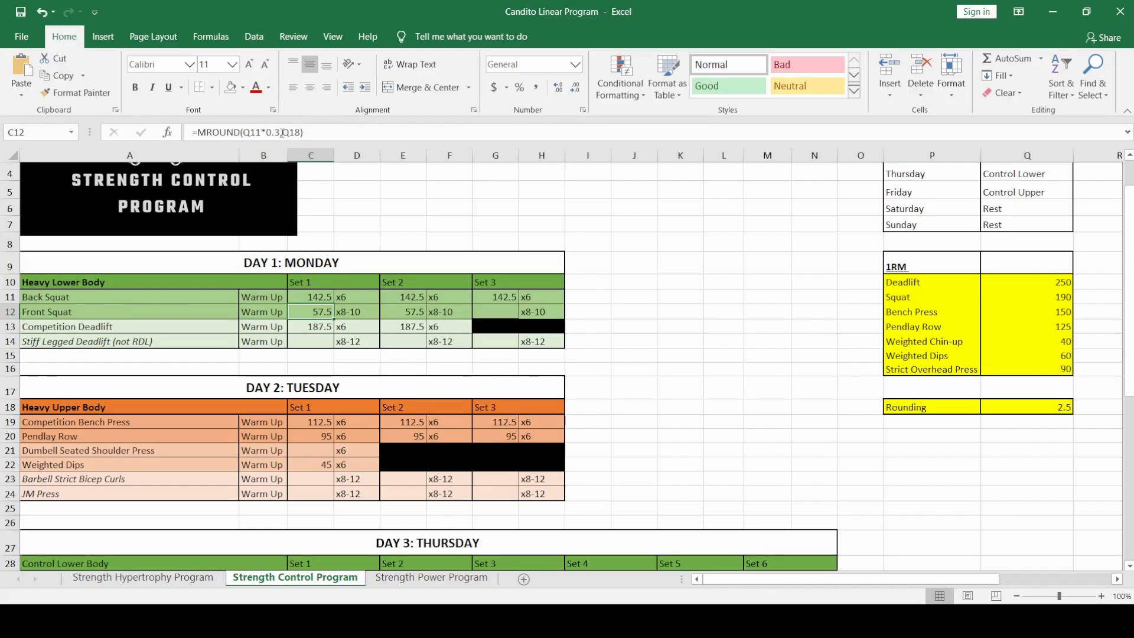
left_click_drag(280, 132, 267, 132)
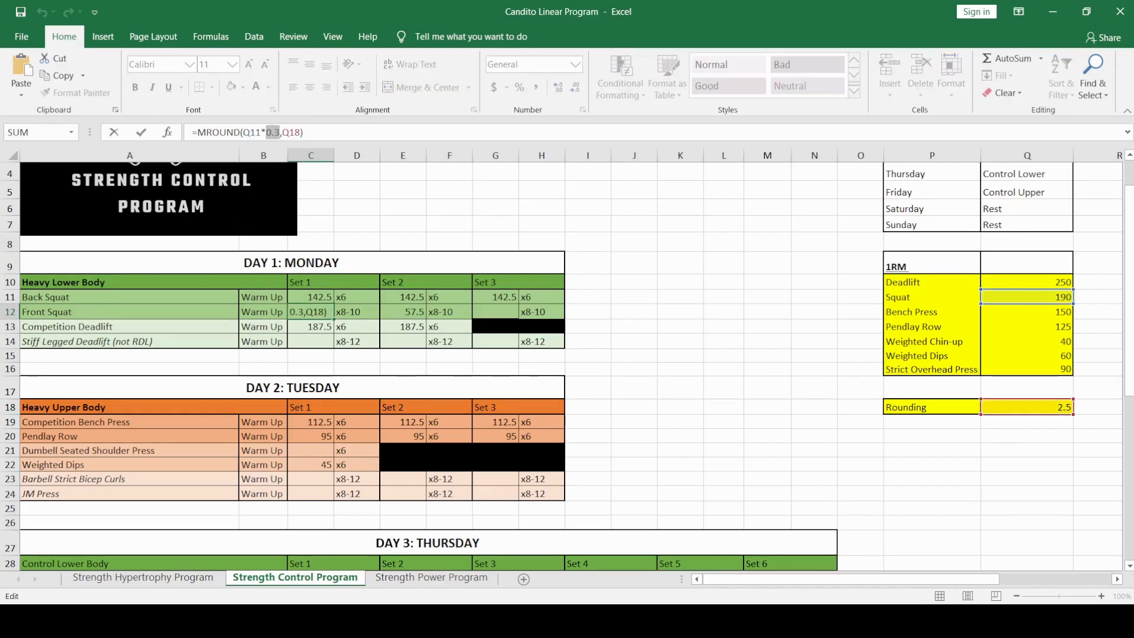
key("Return")
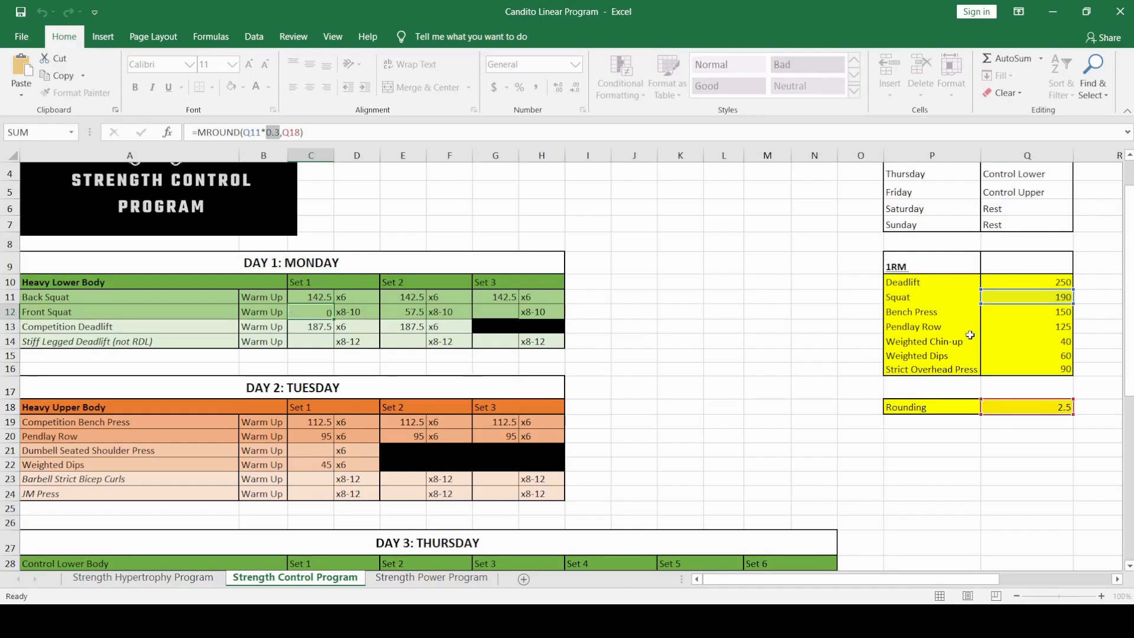
Fill Day 1's Front Squat Set 3 weight with a reference to its Set 2 weight (=E12)
left_click(496, 312)
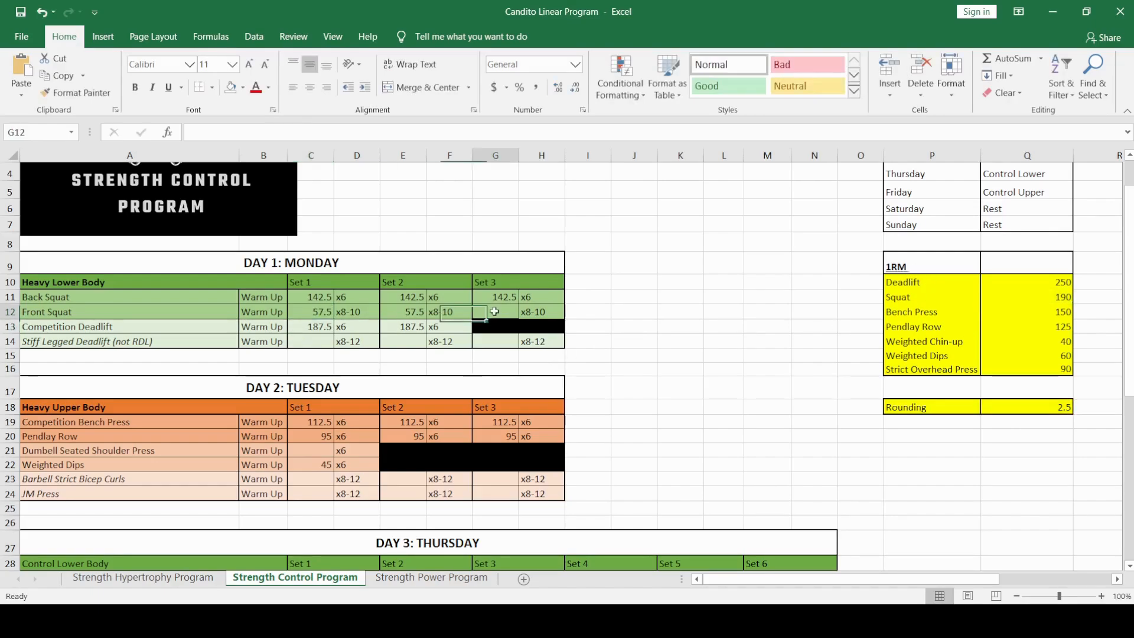
type("=")
left_click(408, 313)
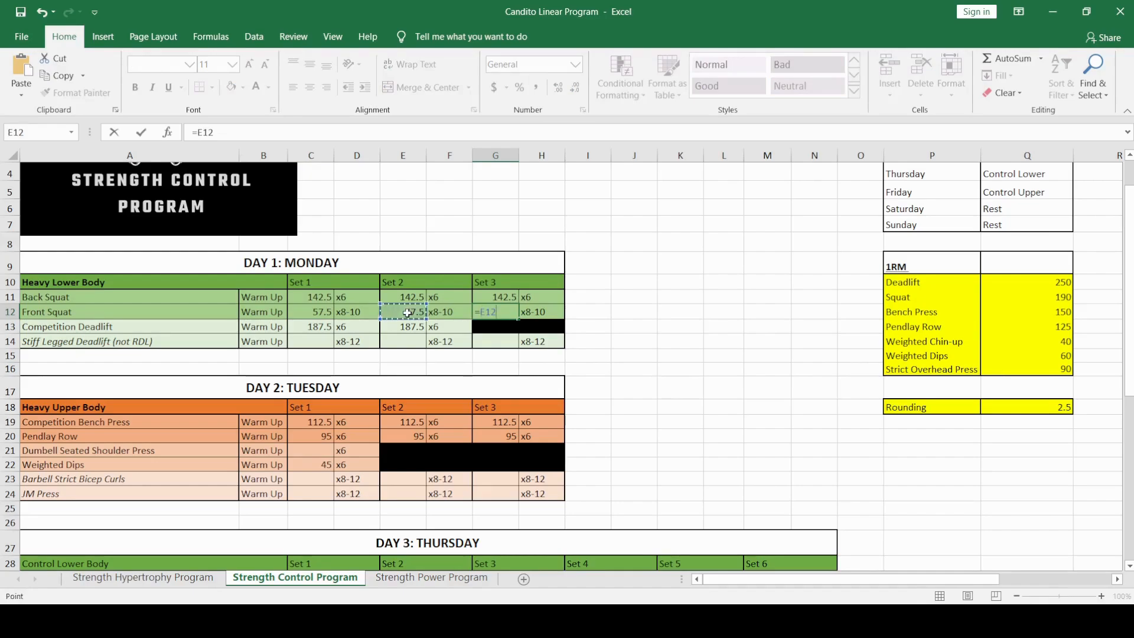
key("Return")
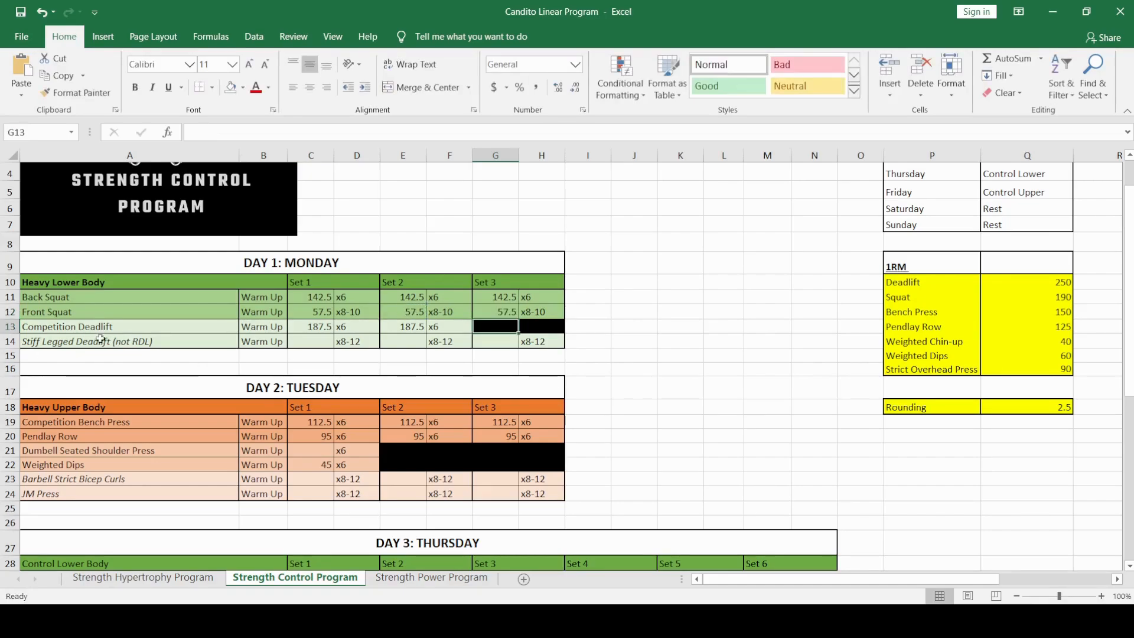
Review Day 1's Competition Deadlift row, Front Squat Set 1 formula and Stiff Legged Deadlift row, ending with the Day 2 table
left_click_drag(107, 328, 434, 325)
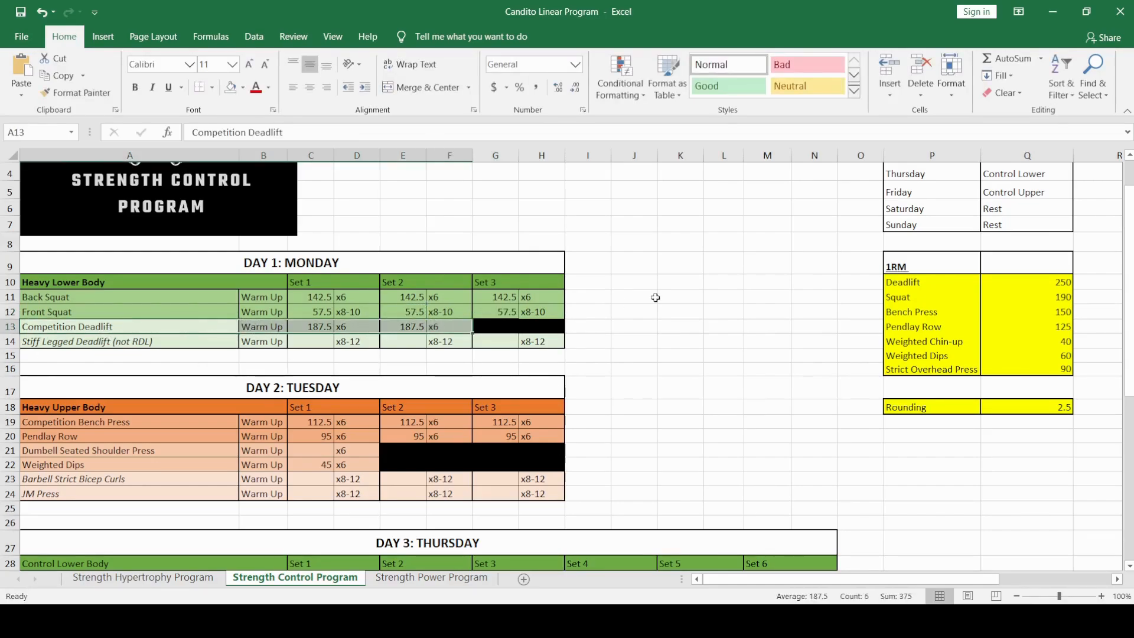
left_click(653, 297)
left_click(324, 313)
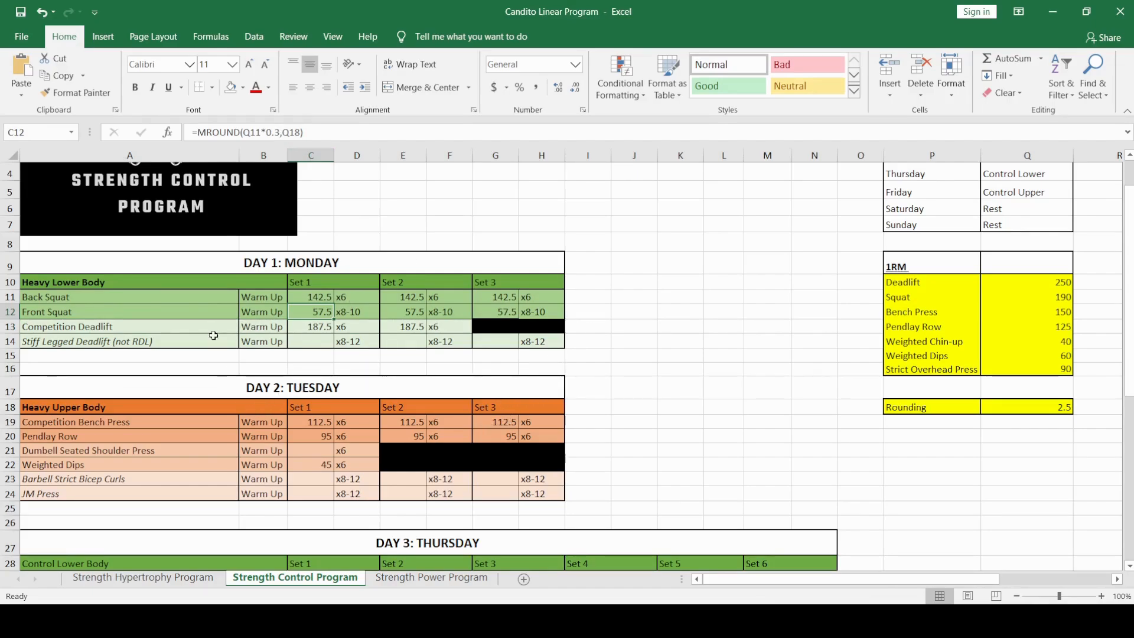
left_click(153, 325)
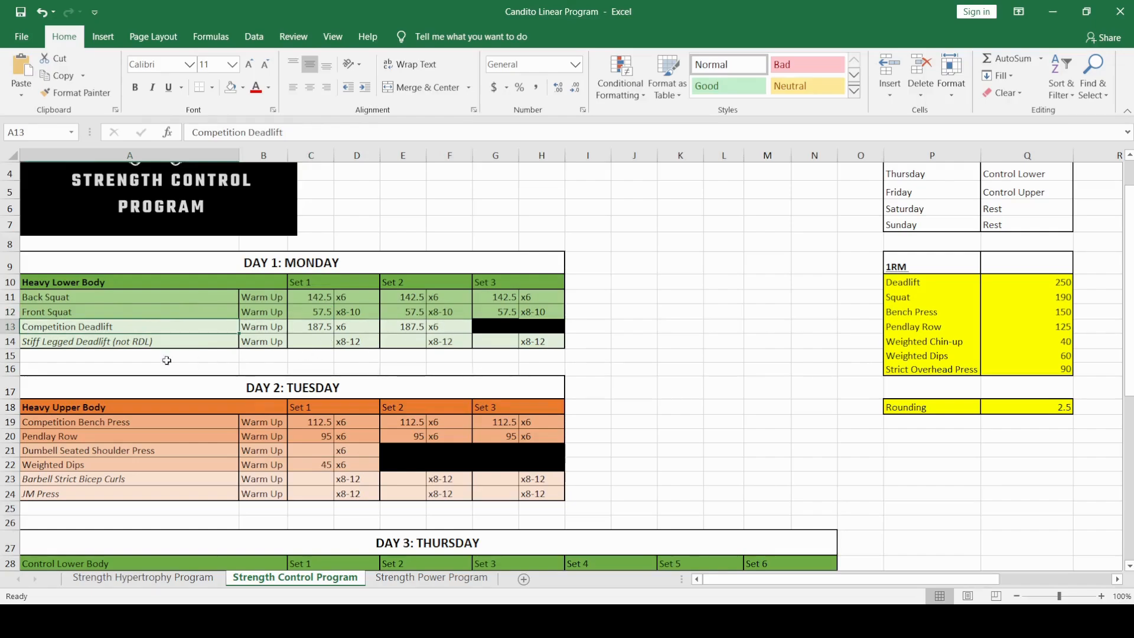
left_click(126, 339)
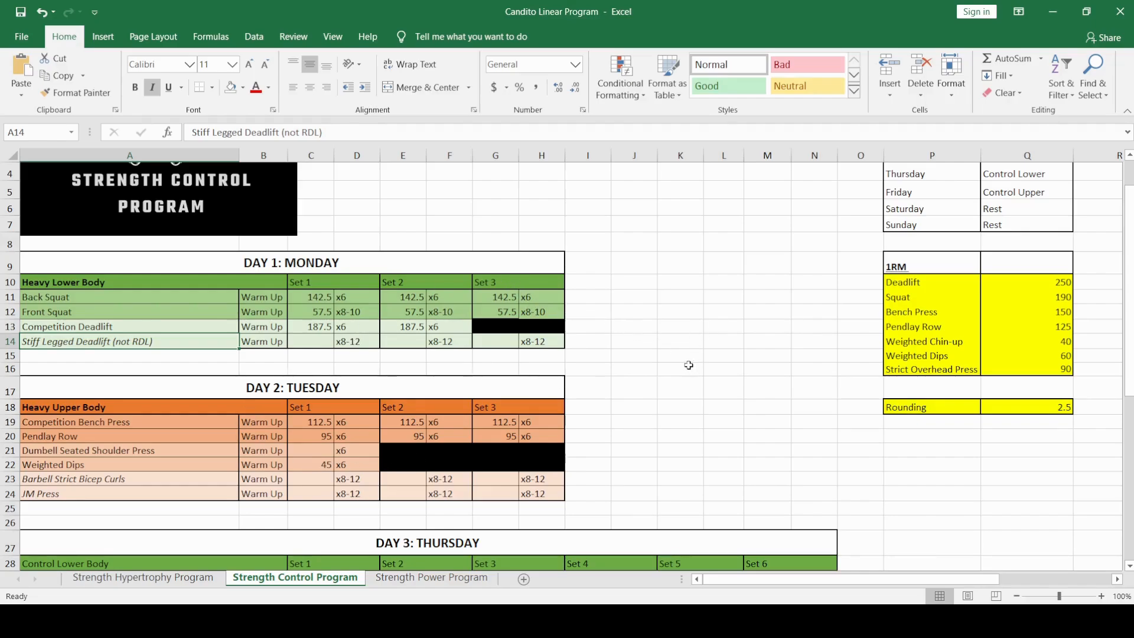
scroll(690, 361, "down", 2)
scroll(656, 396, "up", 2)
scroll(553, 363, "down", 2)
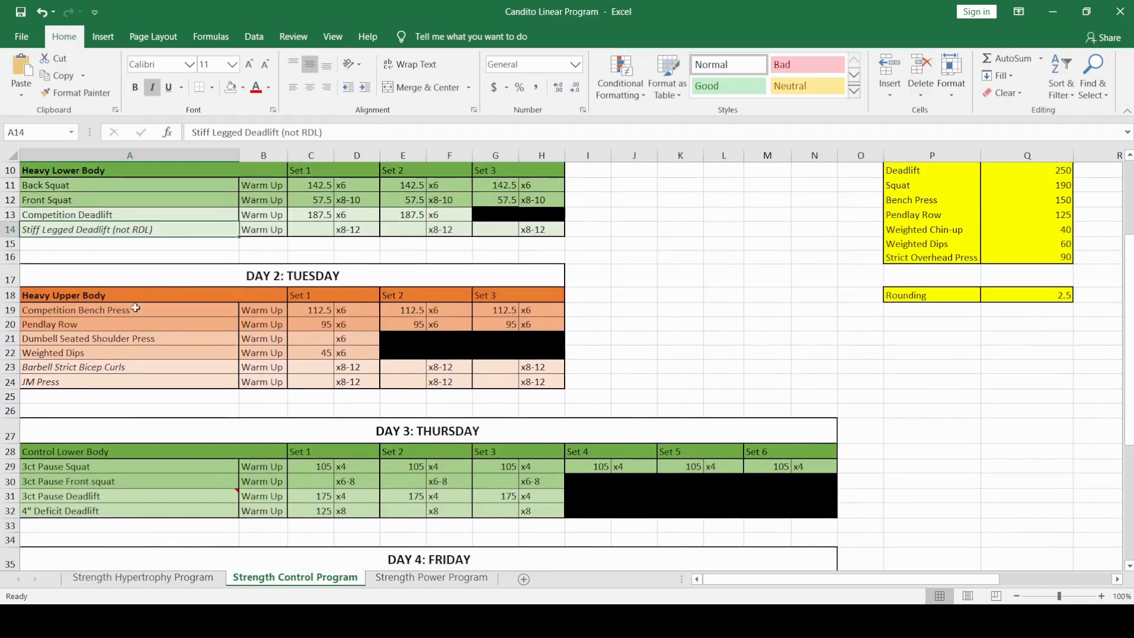
scroll(700, 328, "up", 1)
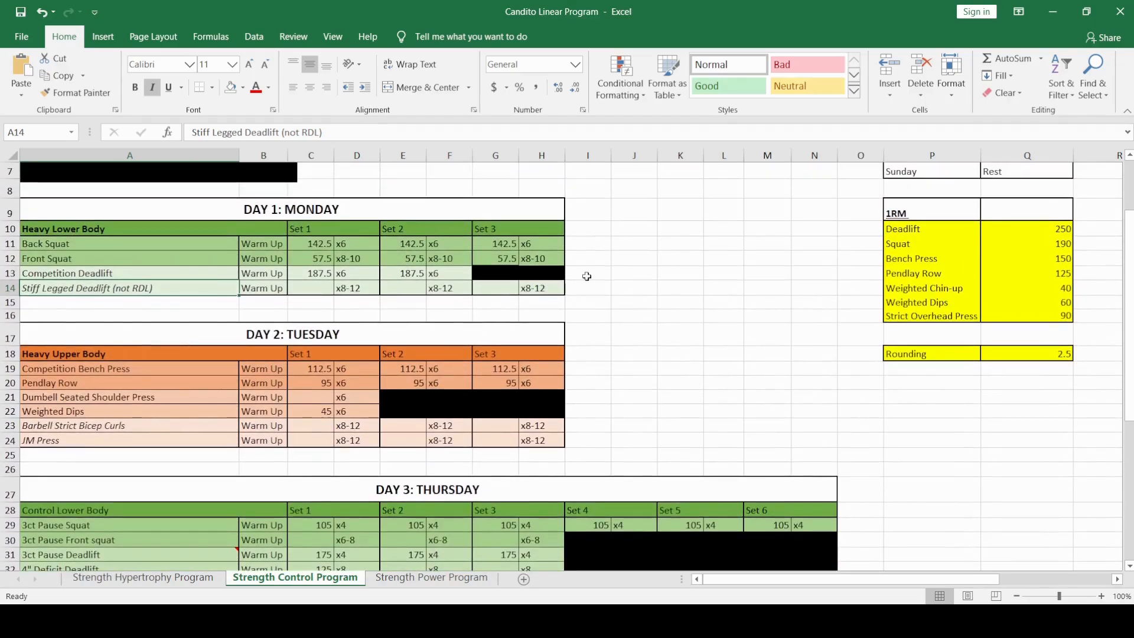
scroll(260, 319, "down", 1)
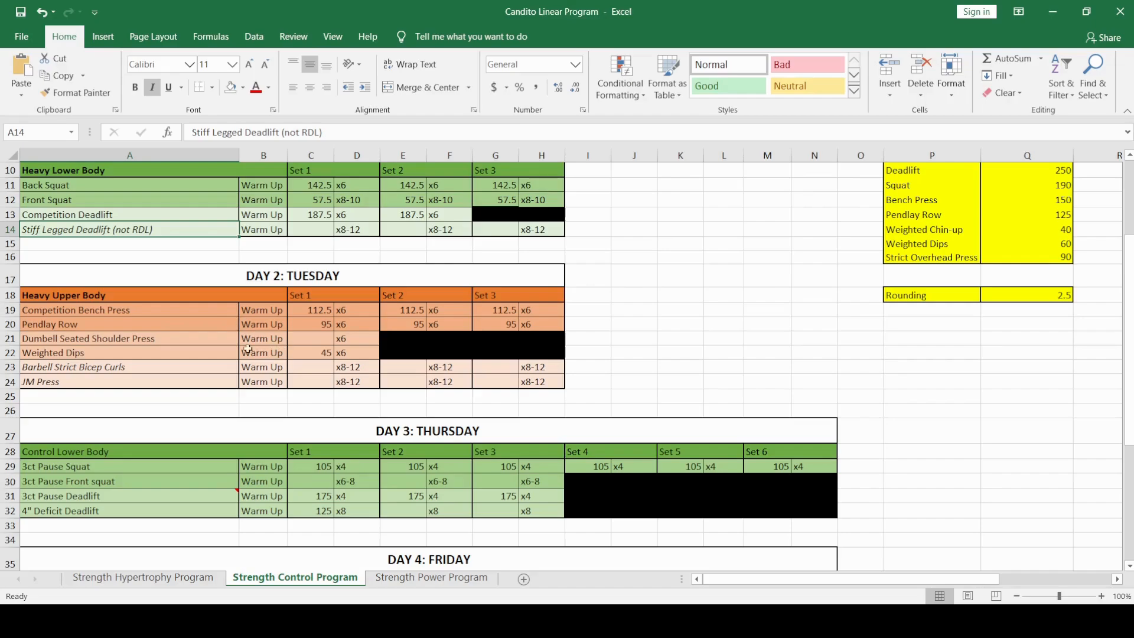
Inspect the multiplier in Day 2's Pendlay Row Set 1 formula and check the Dumbell Seated Shoulder Press Set 1 cells
left_click(161, 325)
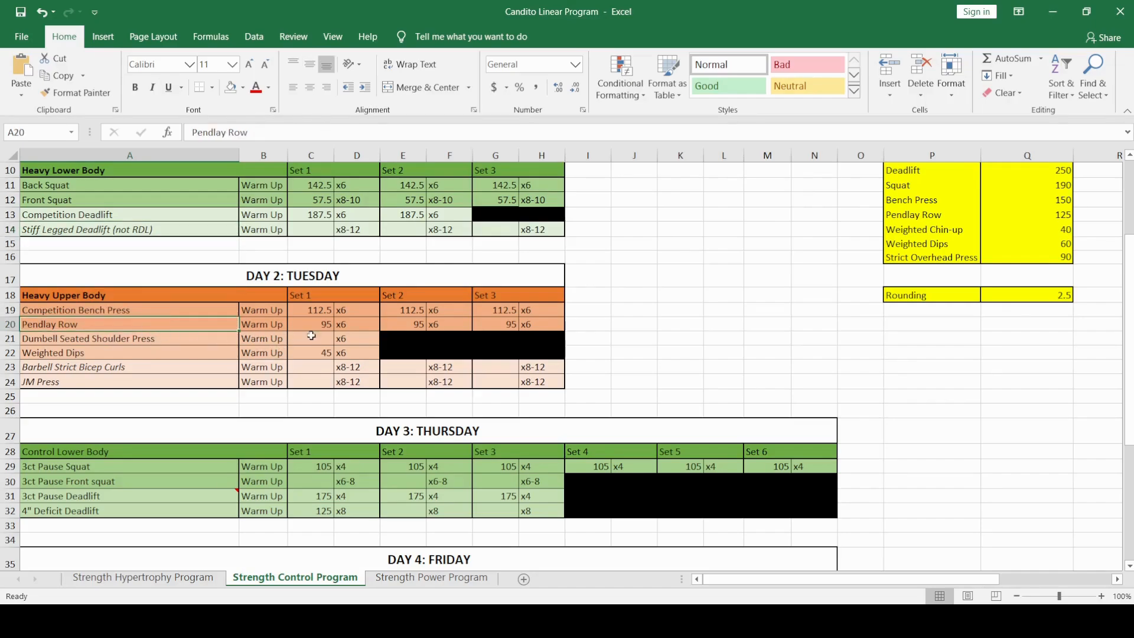
left_click(329, 324)
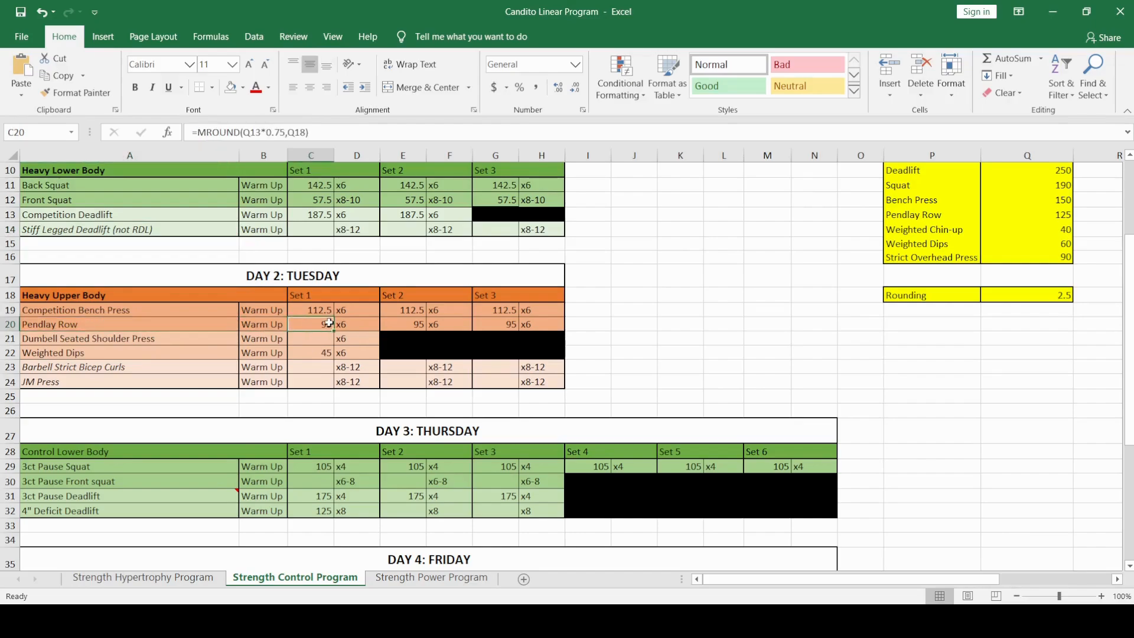
left_click_drag(289, 132, 273, 132)
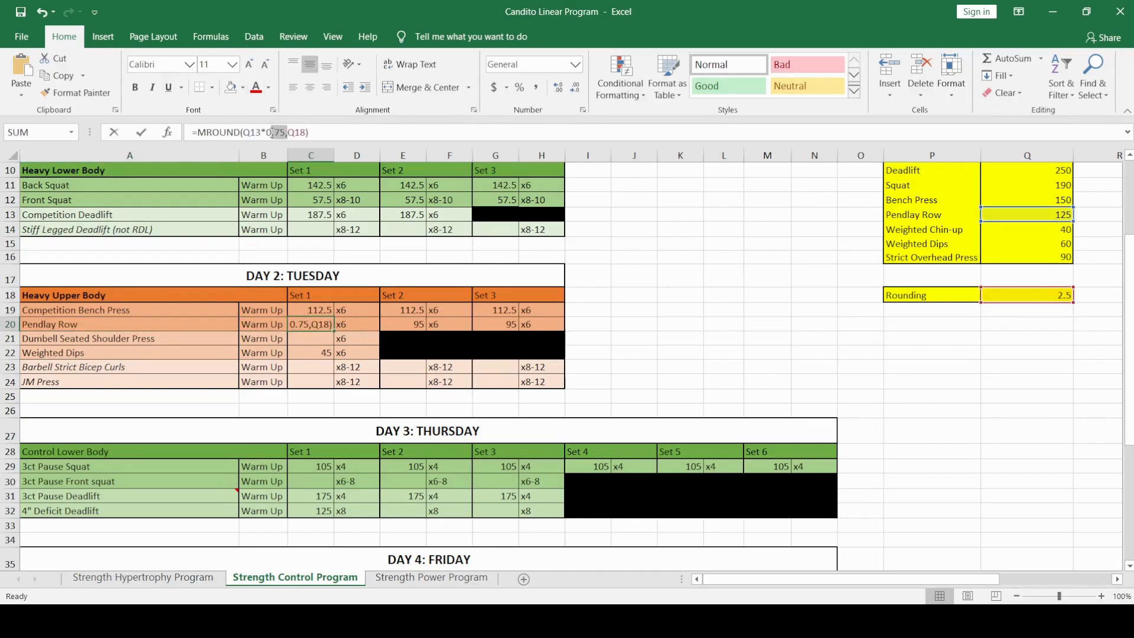
key("Return")
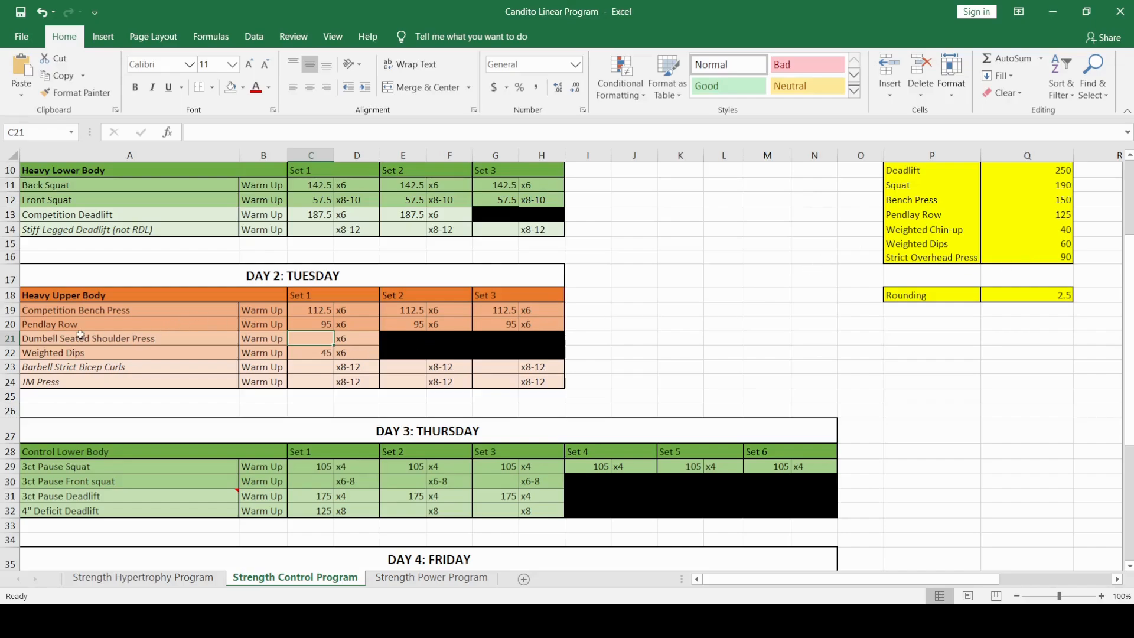
left_click(338, 339)
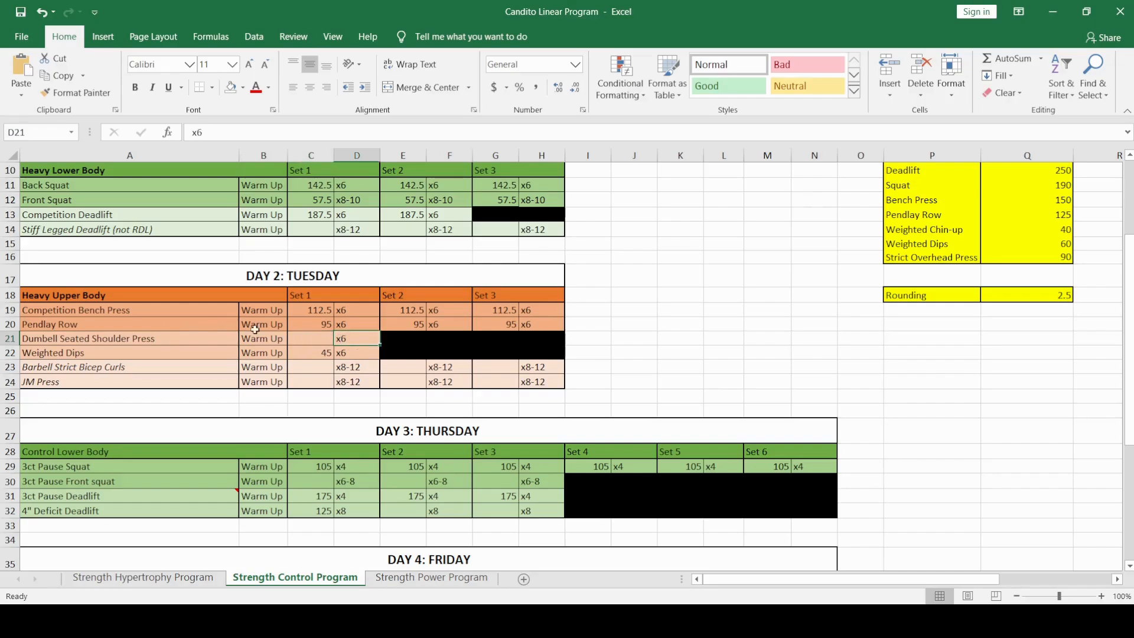
left_click(314, 343)
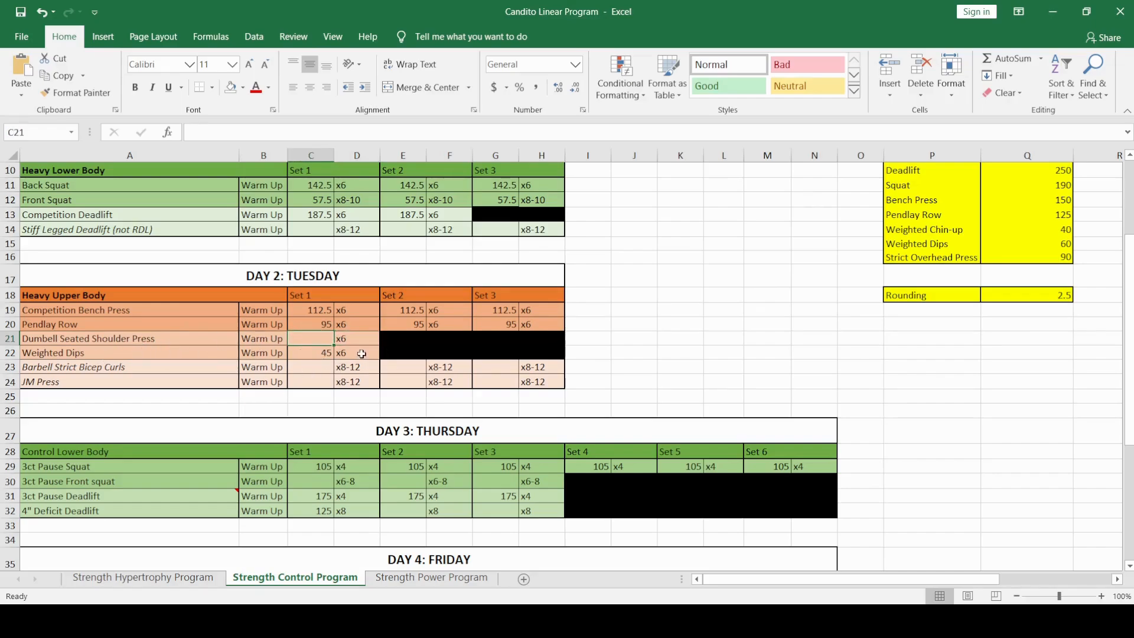
Compare Day 2's Weighted Dips Set 1 weight formula with the Weighted Dips entry in the 1RM table
left_click(313, 352)
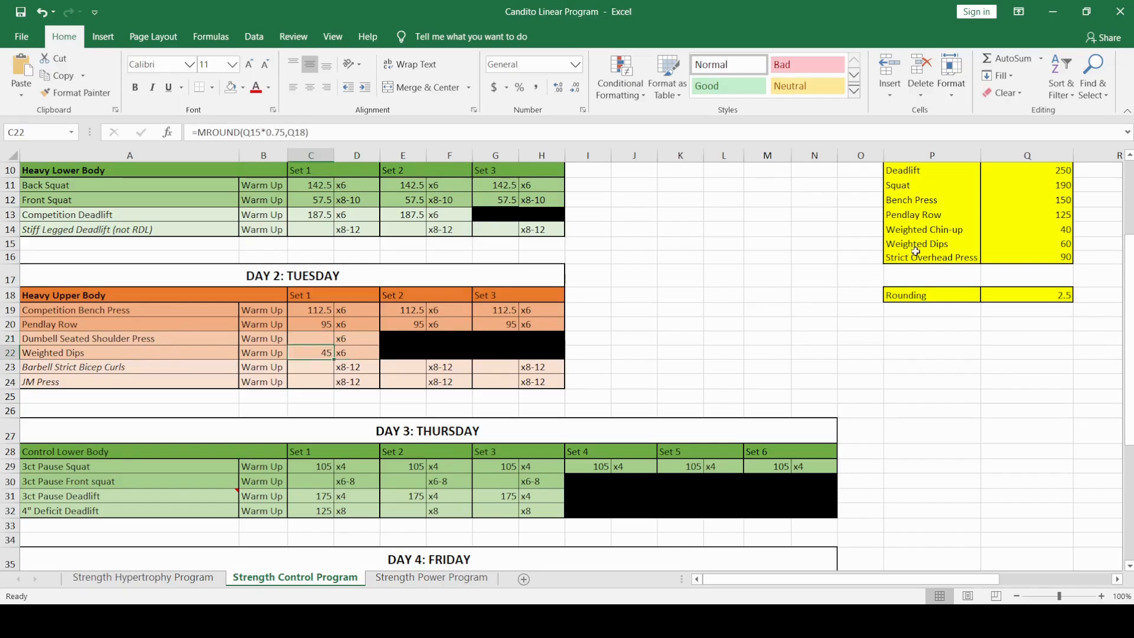
left_click_drag(916, 251, 1072, 247)
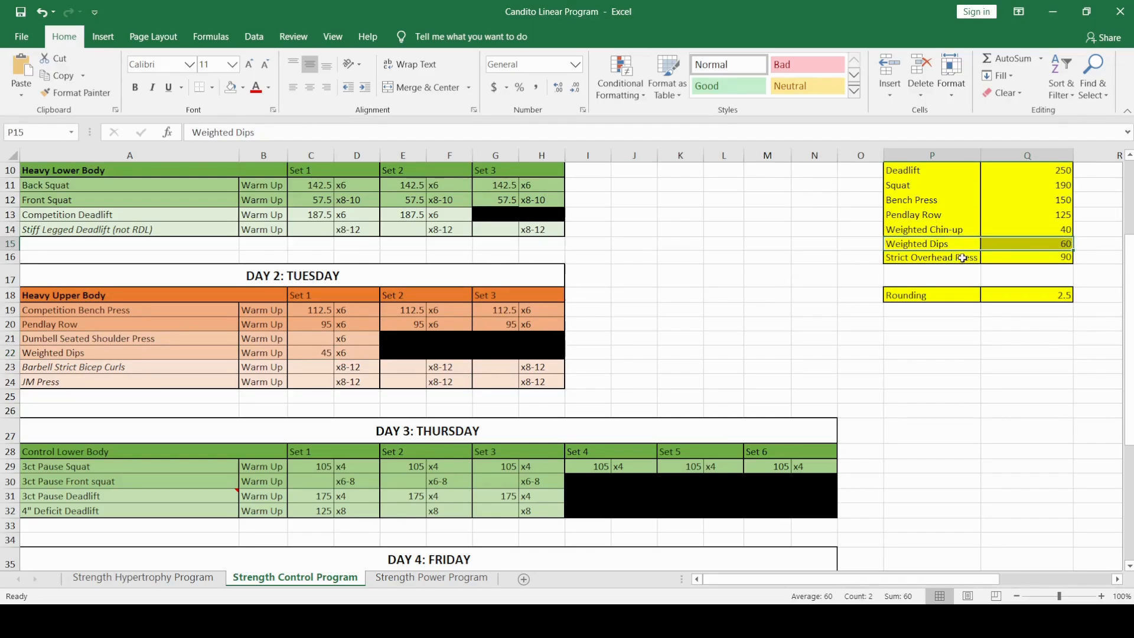
left_click(958, 243)
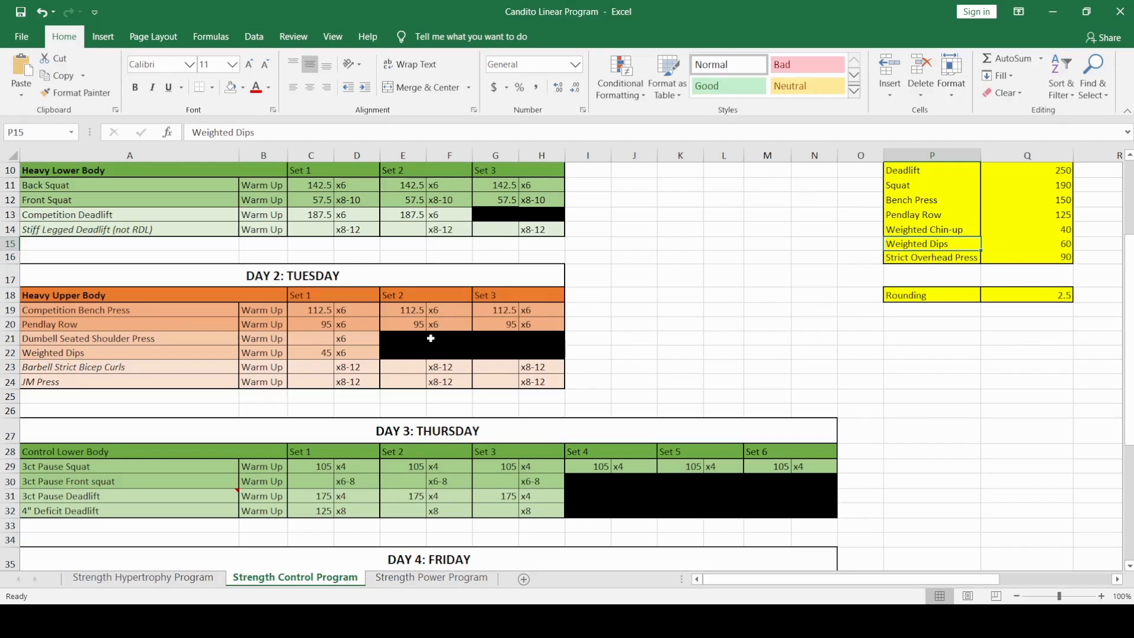
left_click(1057, 242)
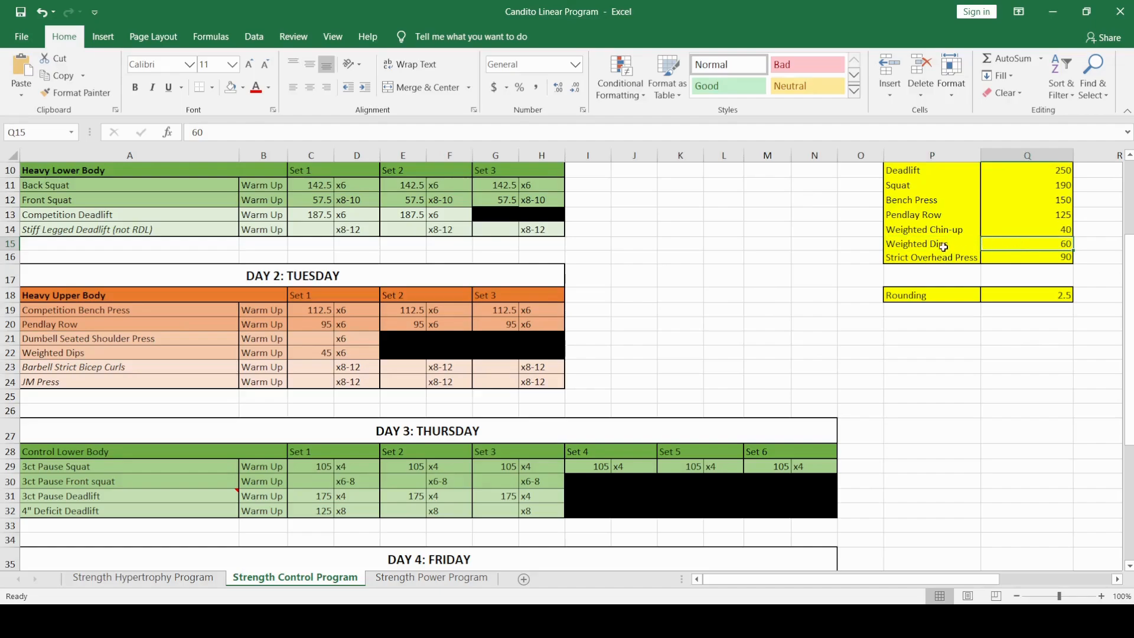
left_click_drag(935, 246, 846, 246)
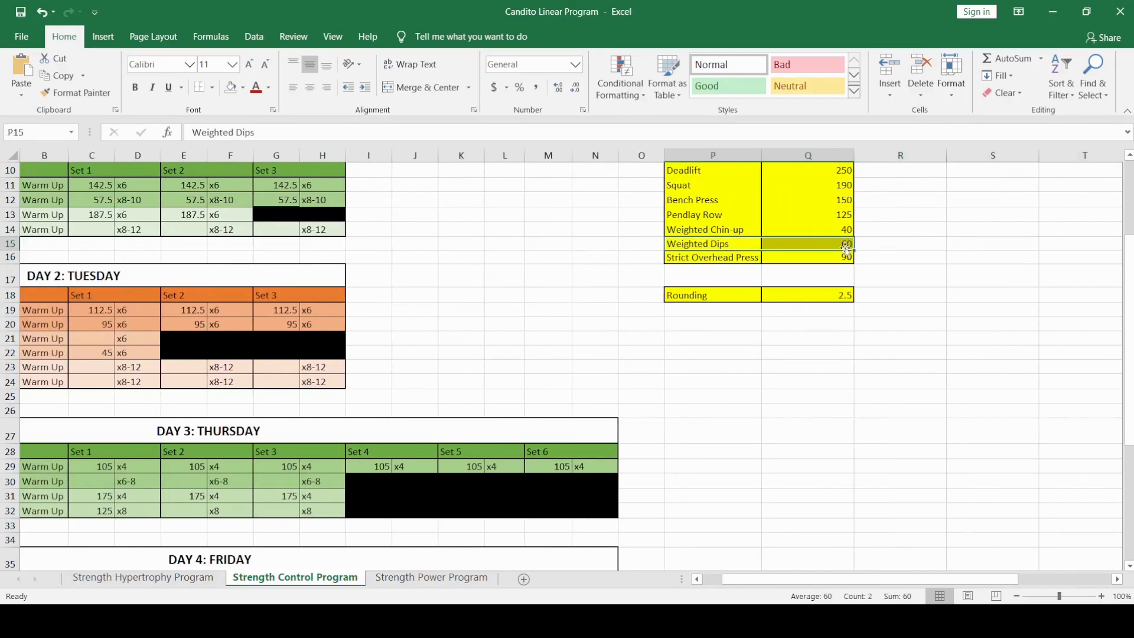
left_click_drag(963, 240, 963, 240)
left_click(827, 240)
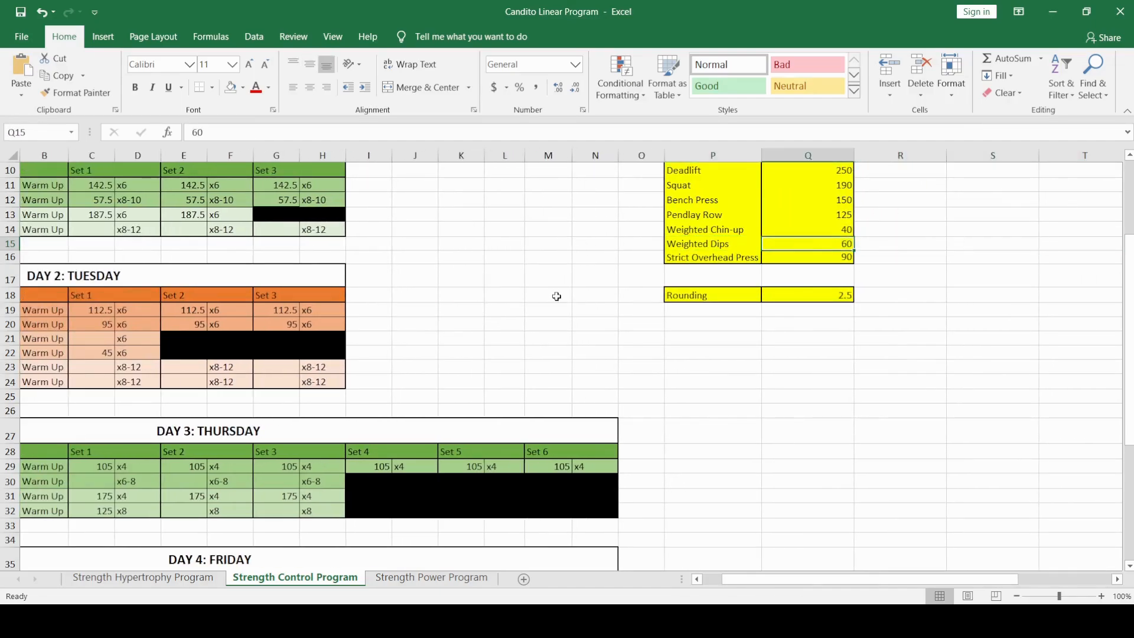
left_click_drag(512, 299, 23, 324)
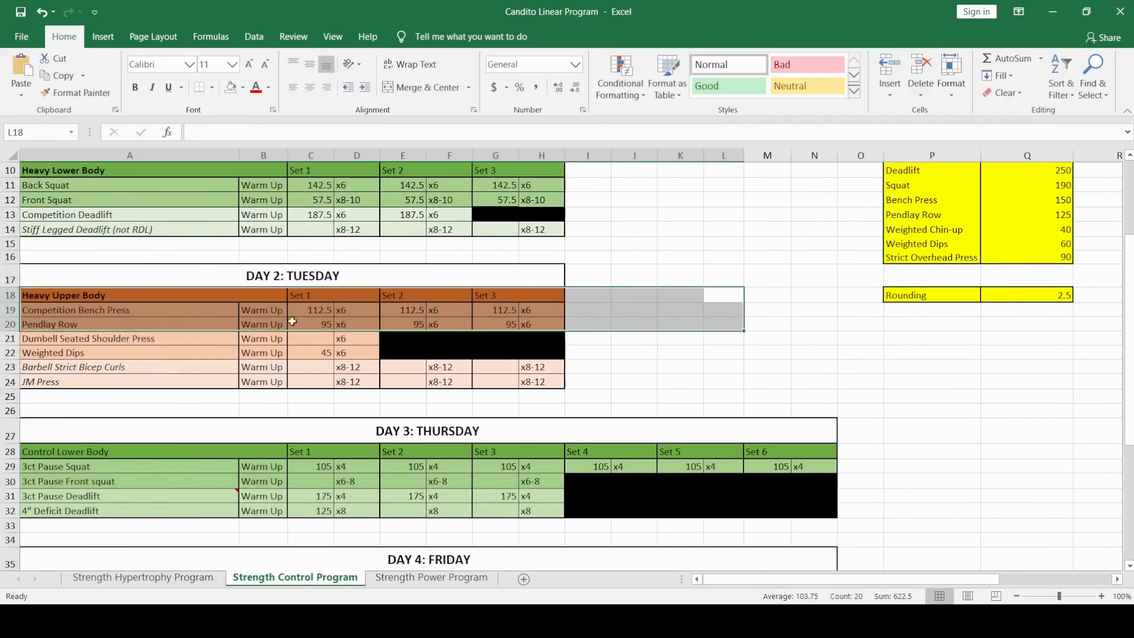
left_click(910, 245)
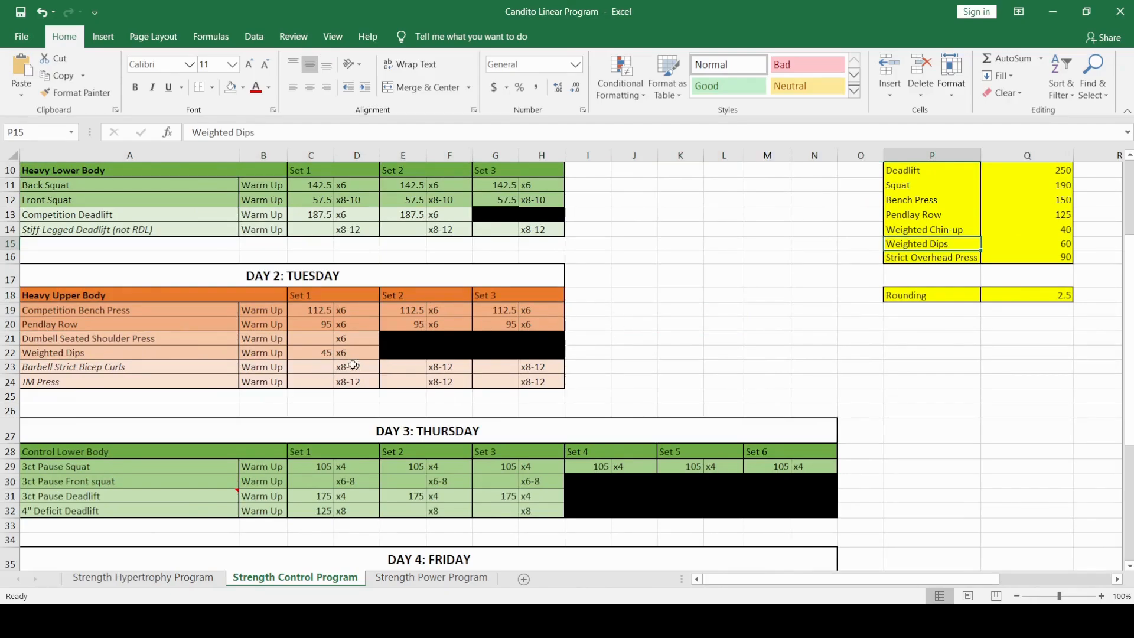
Change the black fill over Day 2's Weighted Dips Sets 2 and 3 to white
left_click(318, 353)
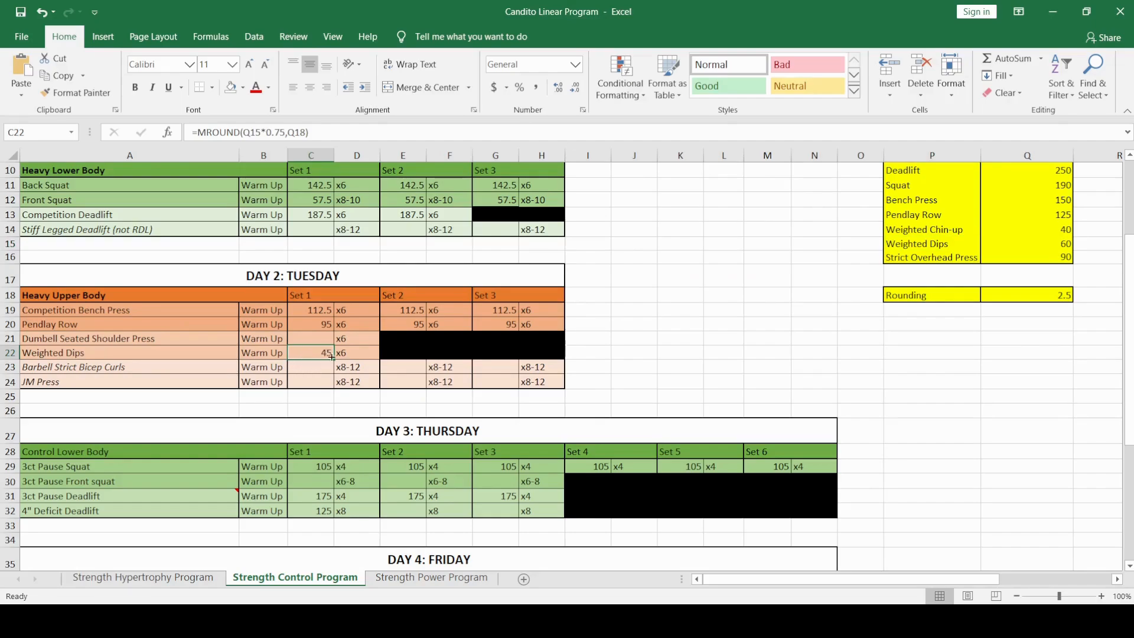
left_click_drag(389, 353, 552, 352)
left_click(230, 90)
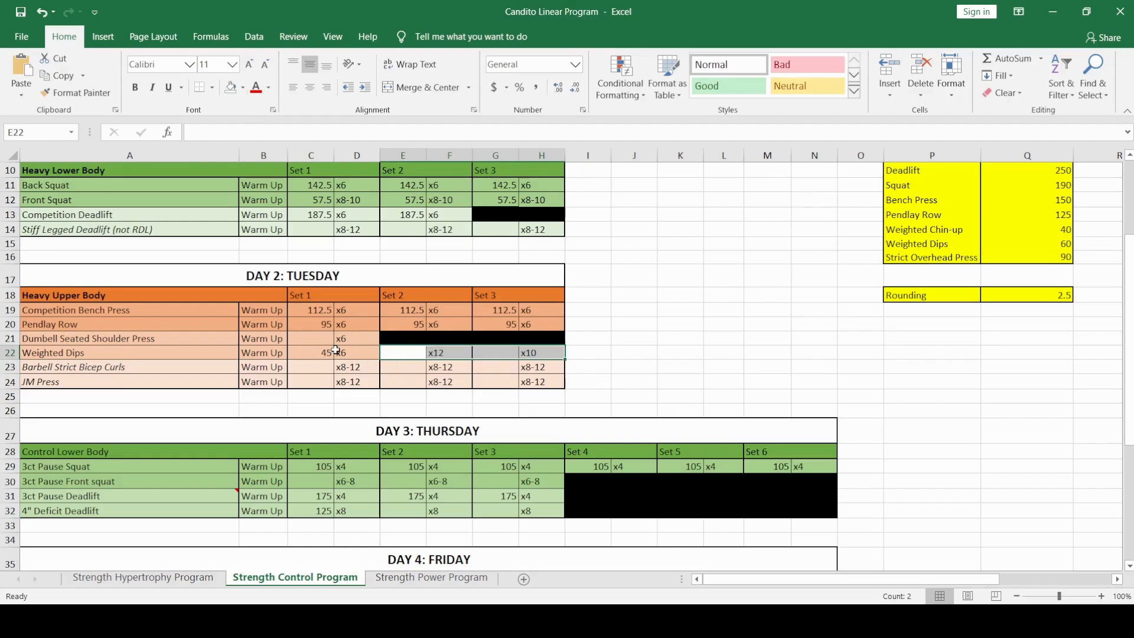
Set the reps for Day 2's Weighted Dips Sets 2 and 3 to x6
left_click(452, 354)
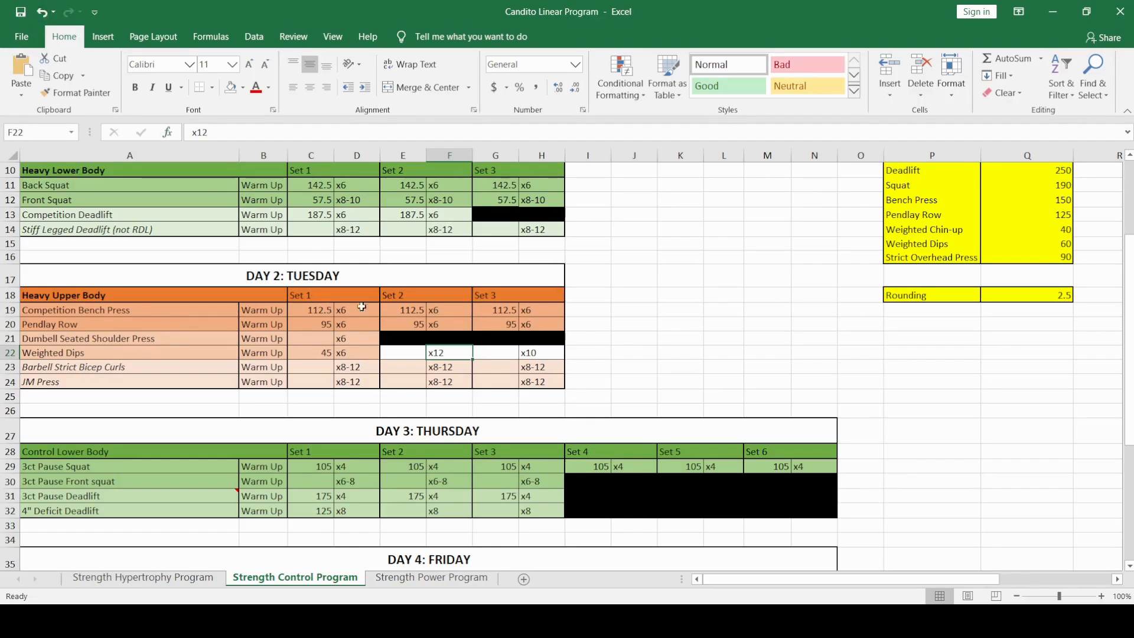
type("x")
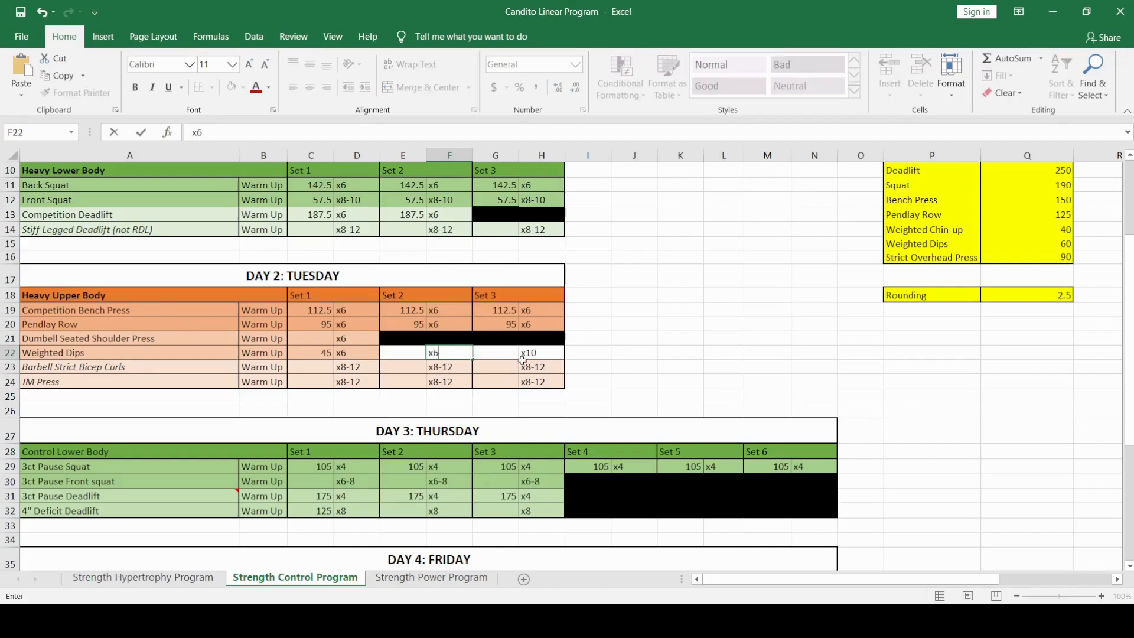
type("6")
left_click(539, 351)
type("x")
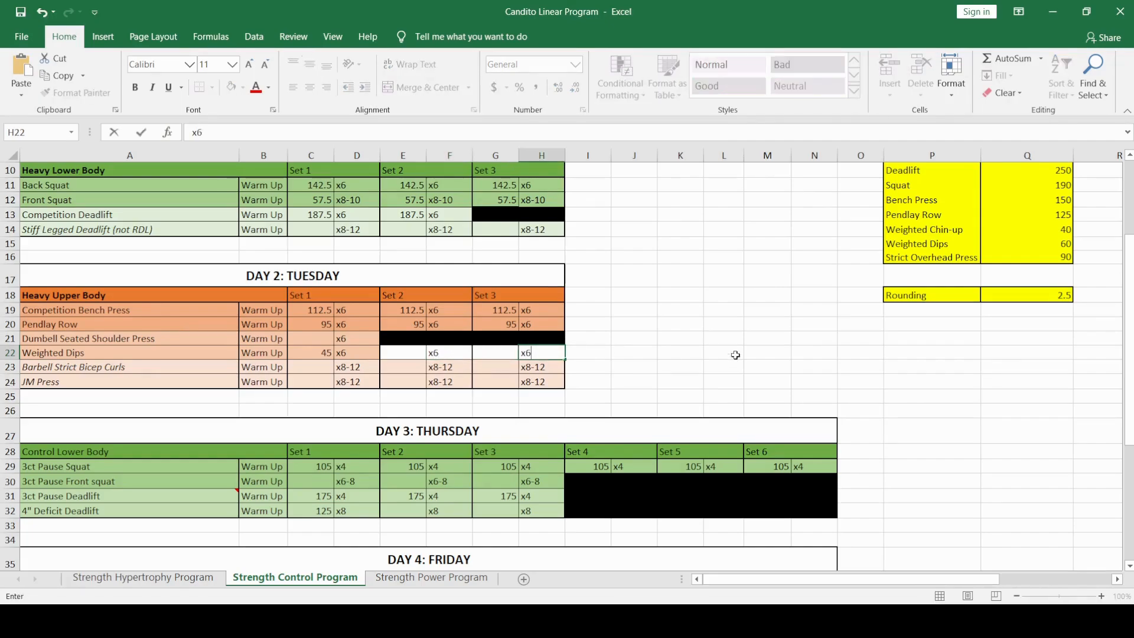
type("6")
left_click(689, 364)
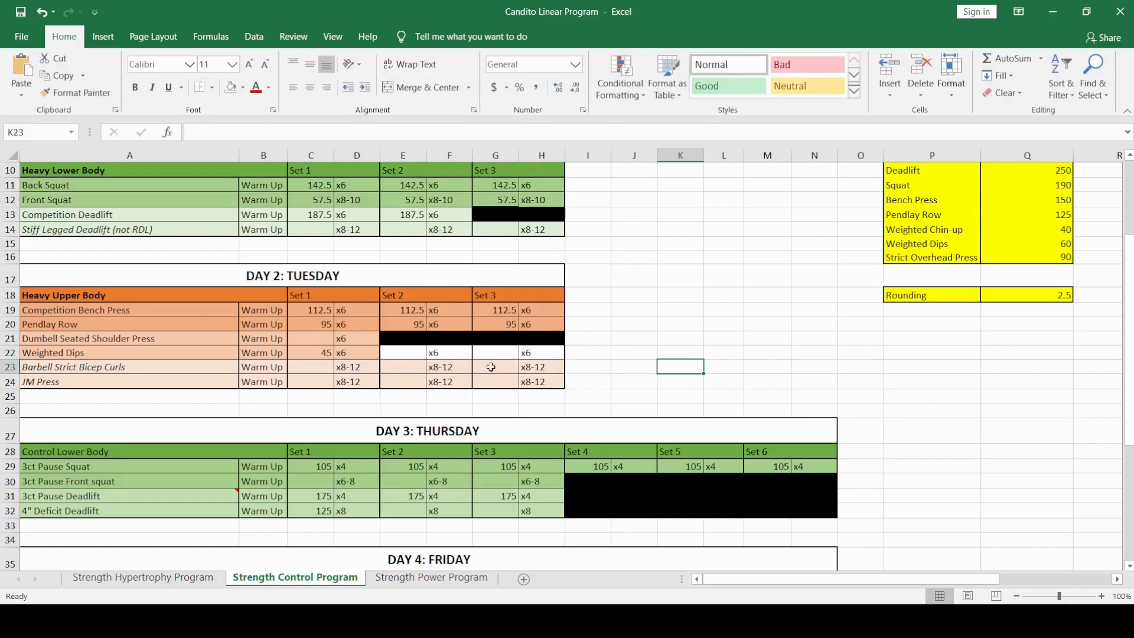
Inspect the multiplier in the Weighted Dips Set 1 formula and review the Barbell Strict Bicep Curls and JM Press rows
left_click(321, 353)
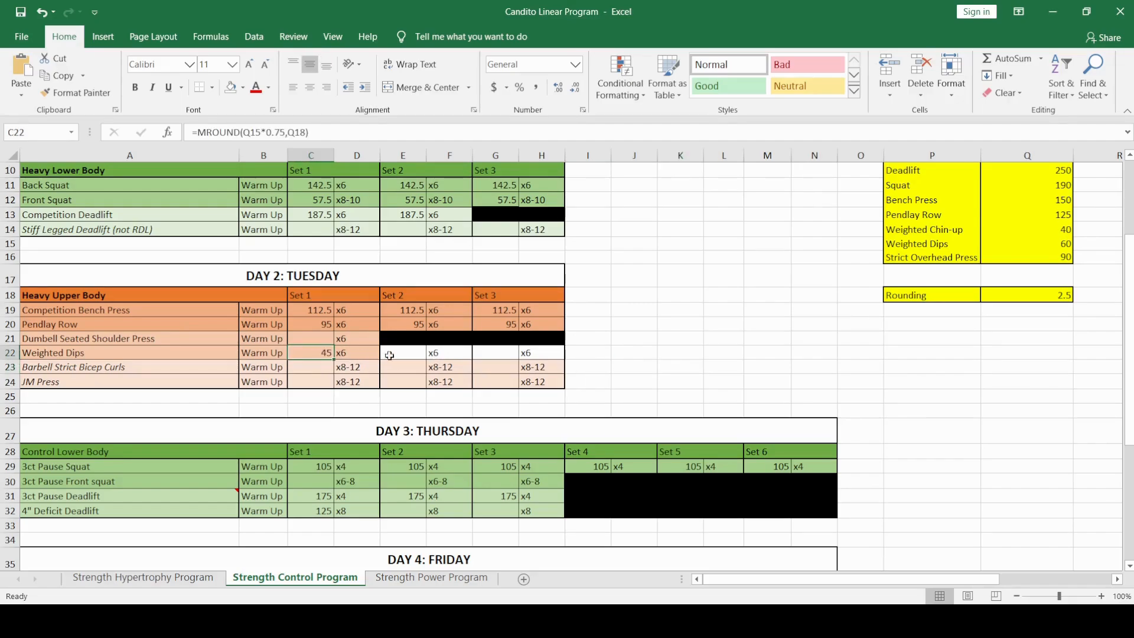
left_click_drag(286, 133, 270, 135)
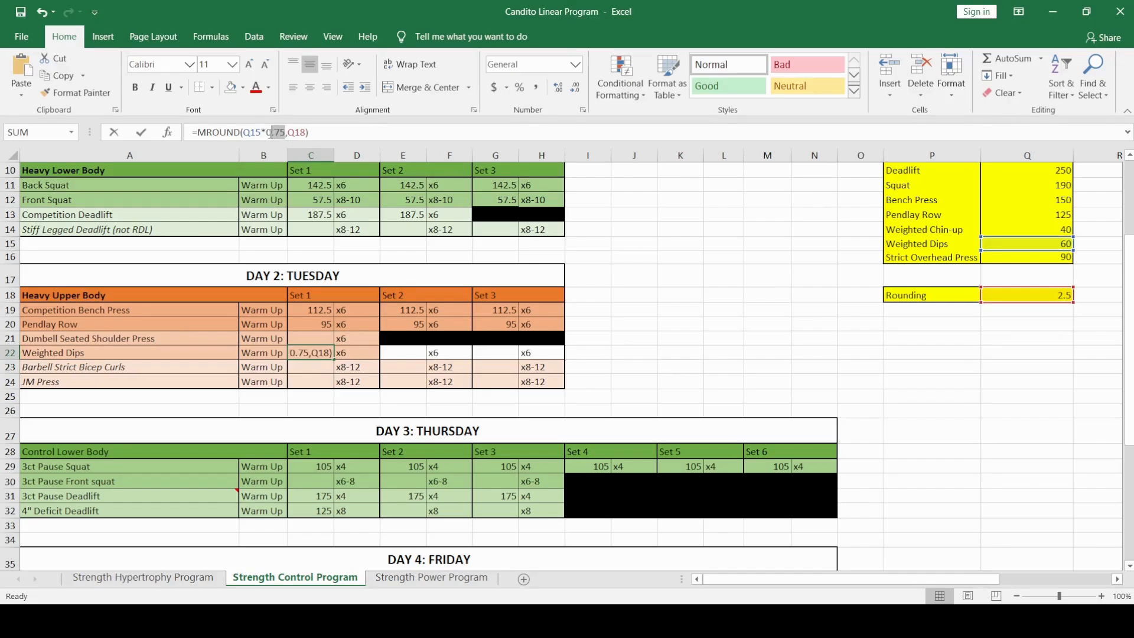
key("Return")
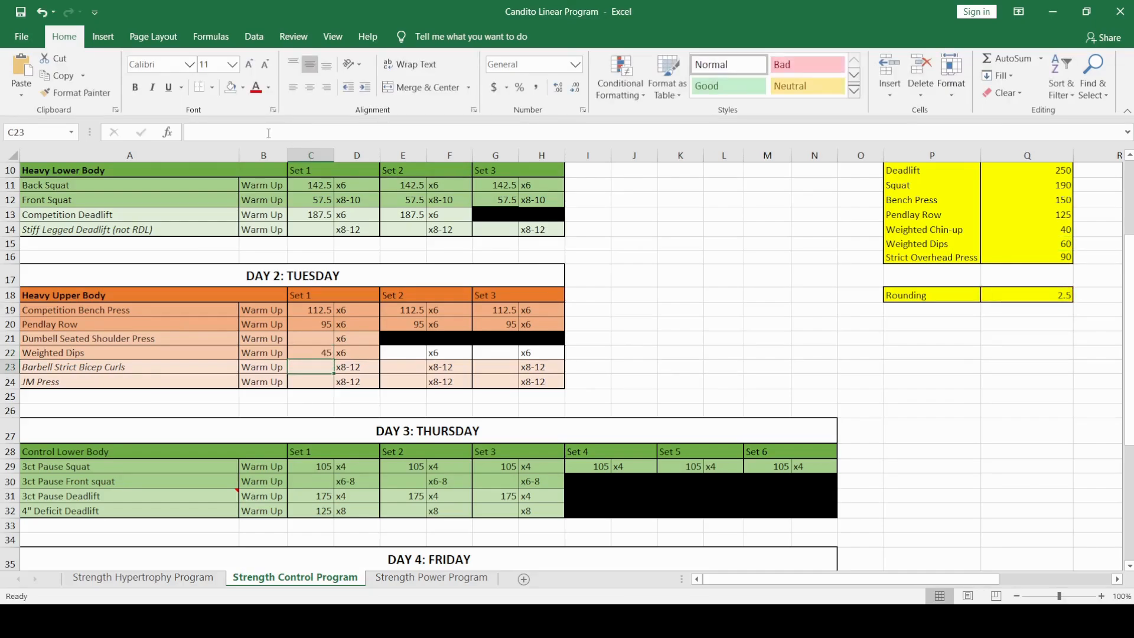
left_click(106, 368)
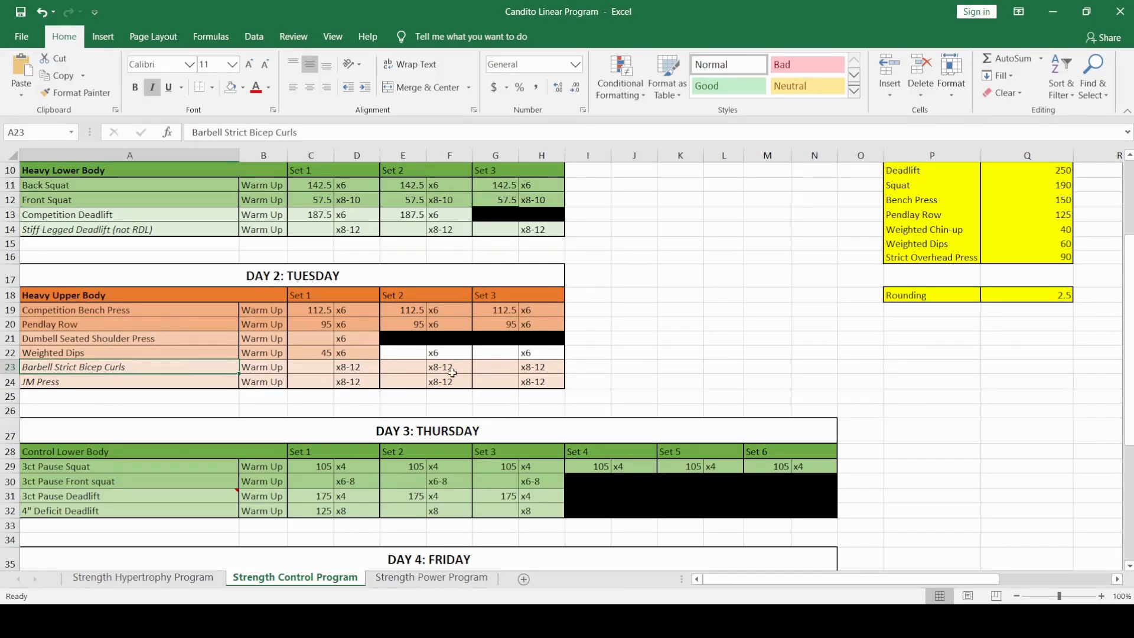
left_click(96, 383)
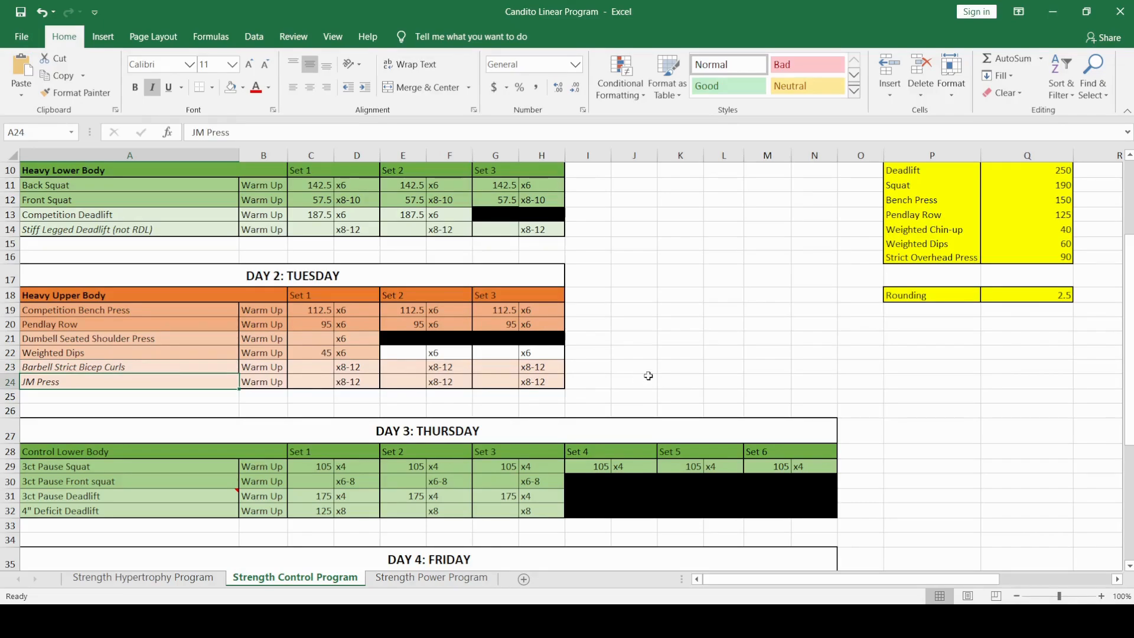
Inspect the multiplier in the Set 1 weight formula of Day 3's 3ct Pause Squat
scroll(585, 378, "down", 5)
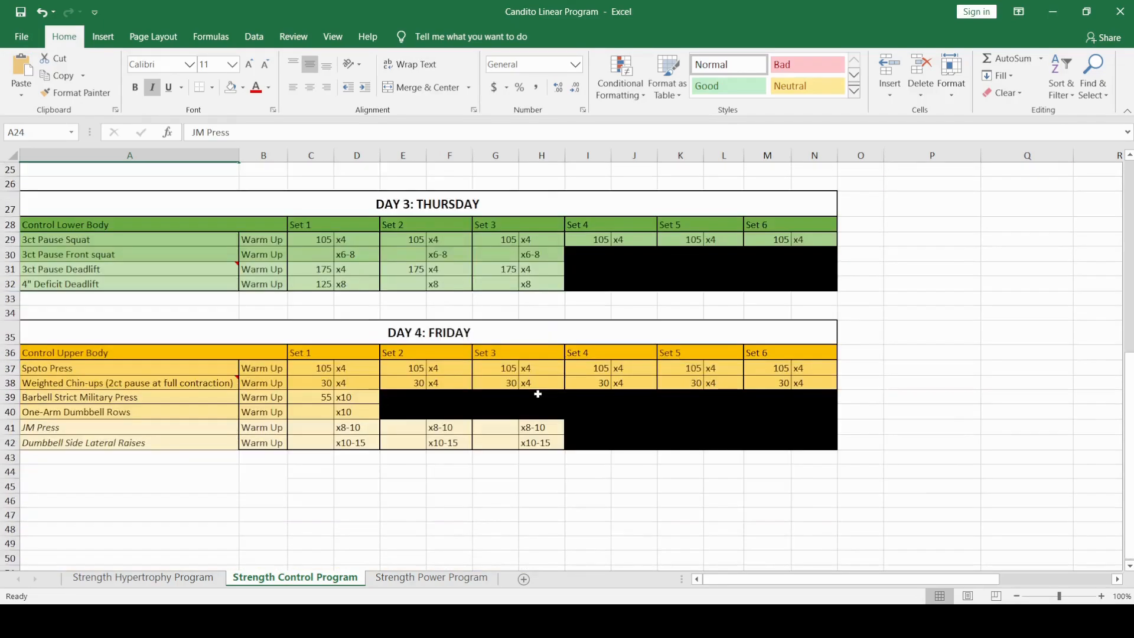
left_click(69, 225)
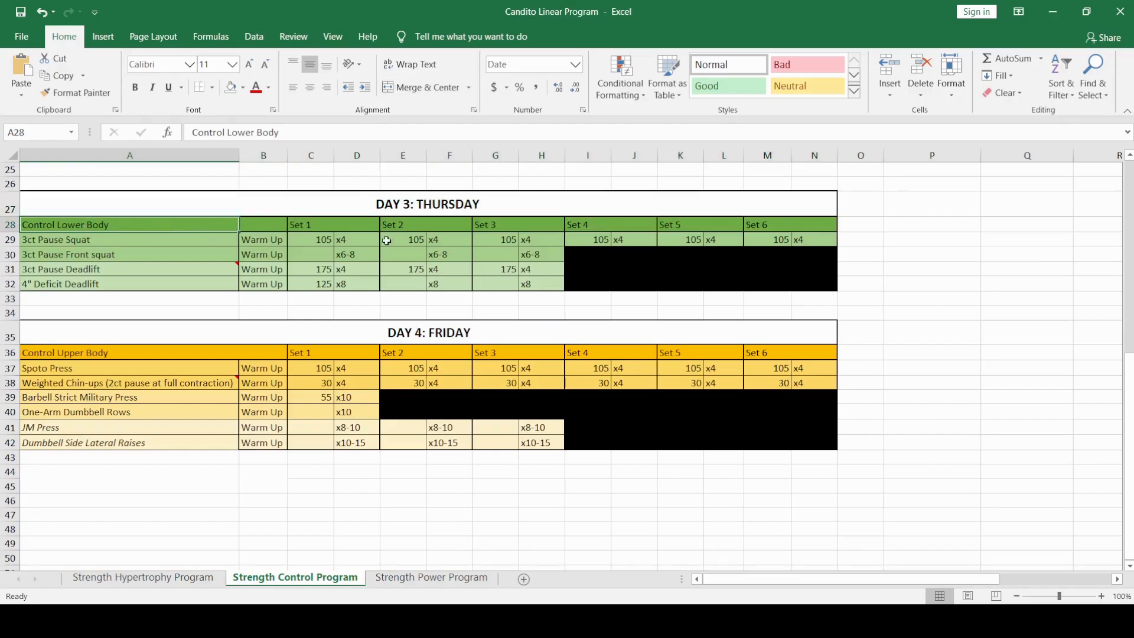
left_click(83, 241)
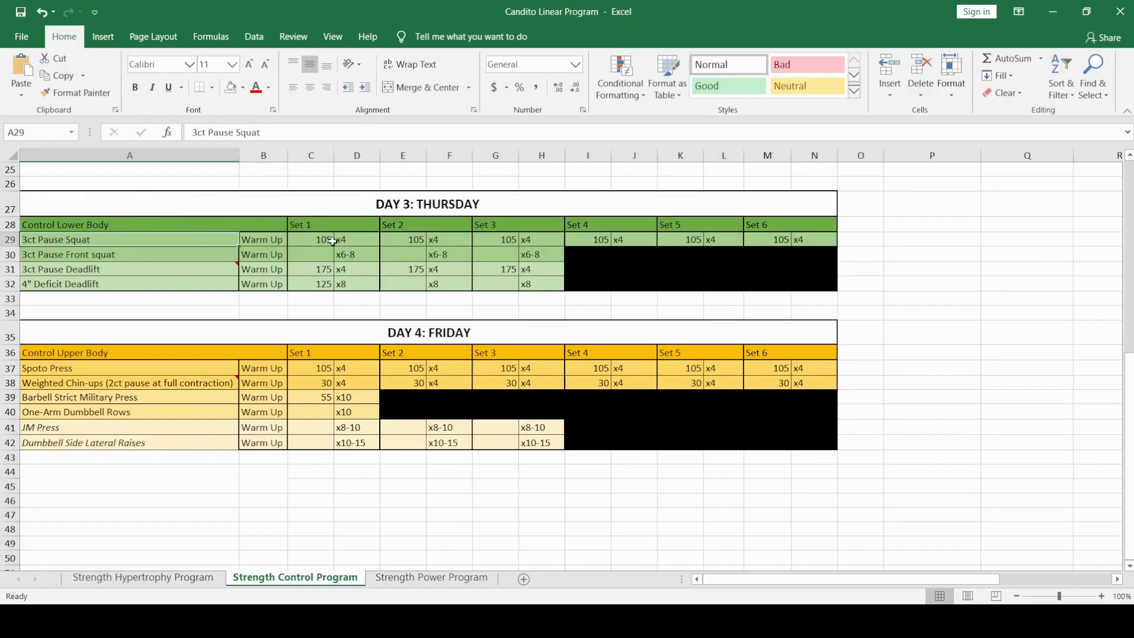
left_click(308, 240)
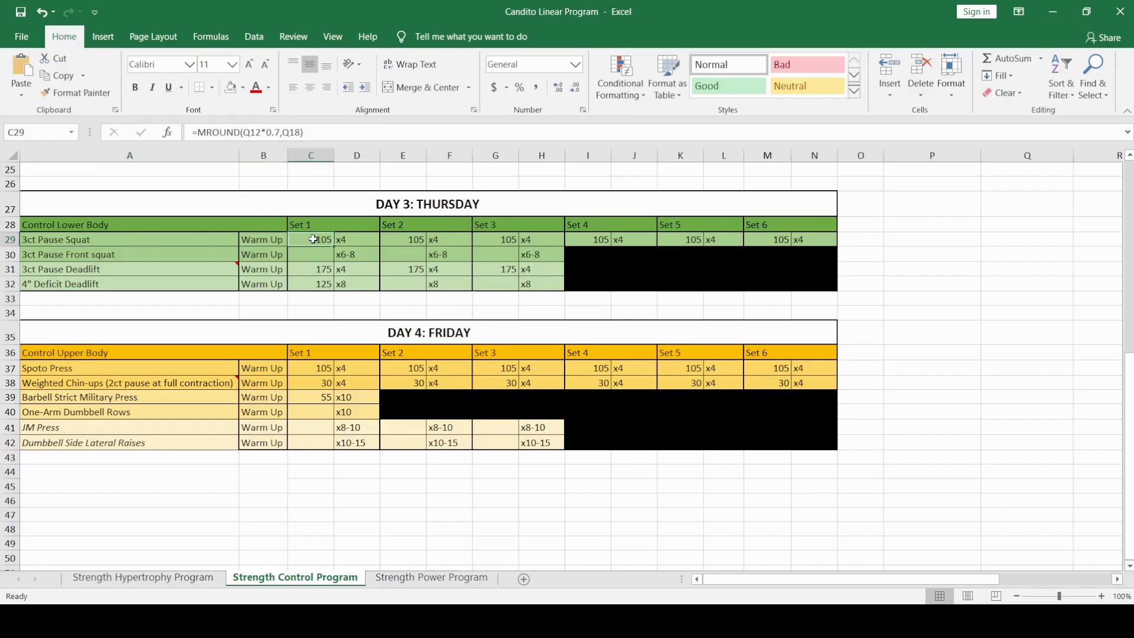
left_click_drag(278, 132, 266, 130)
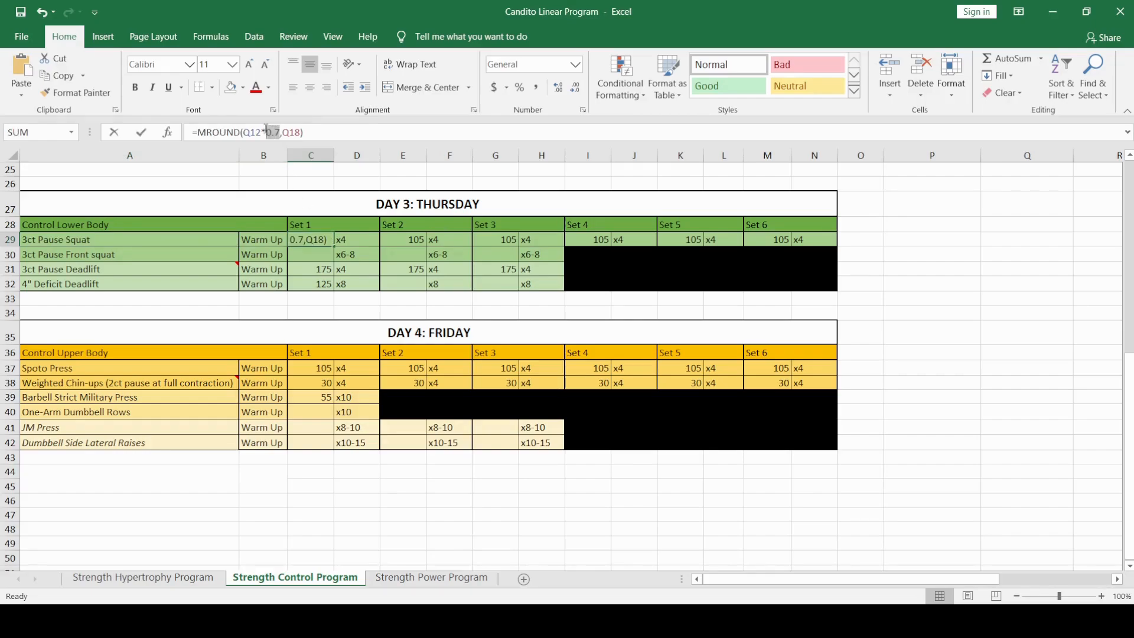
key("Return")
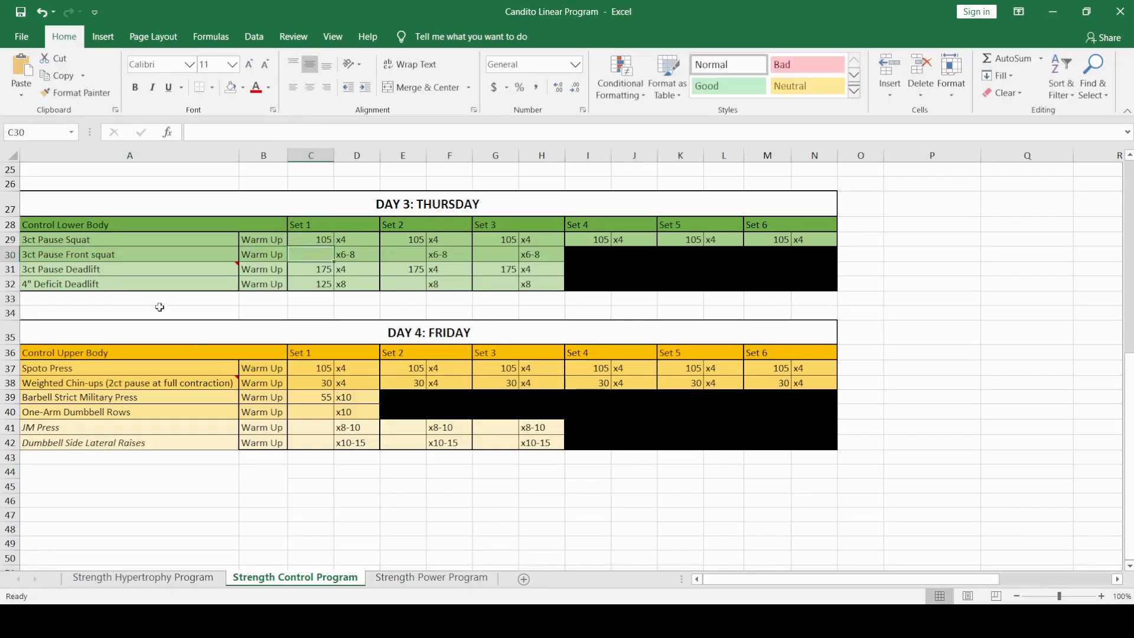
Review Day 3's 3ct Pause Squat and 3ct Pause Front squat rows, including the front squat's blank Set 1 weight
left_click(148, 237)
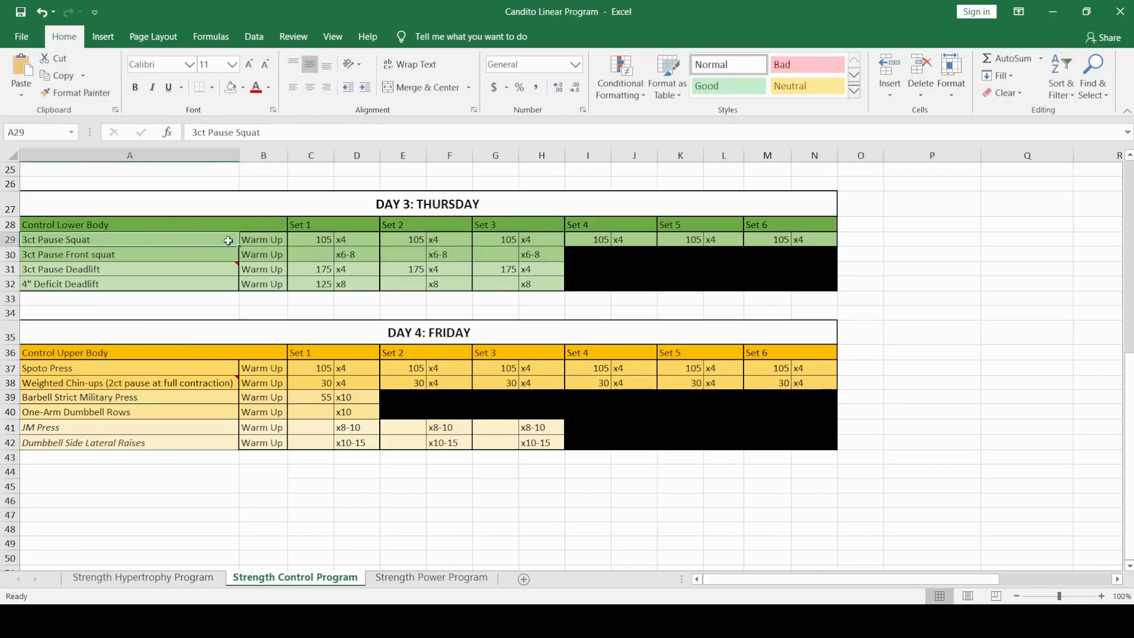
left_click(114, 262)
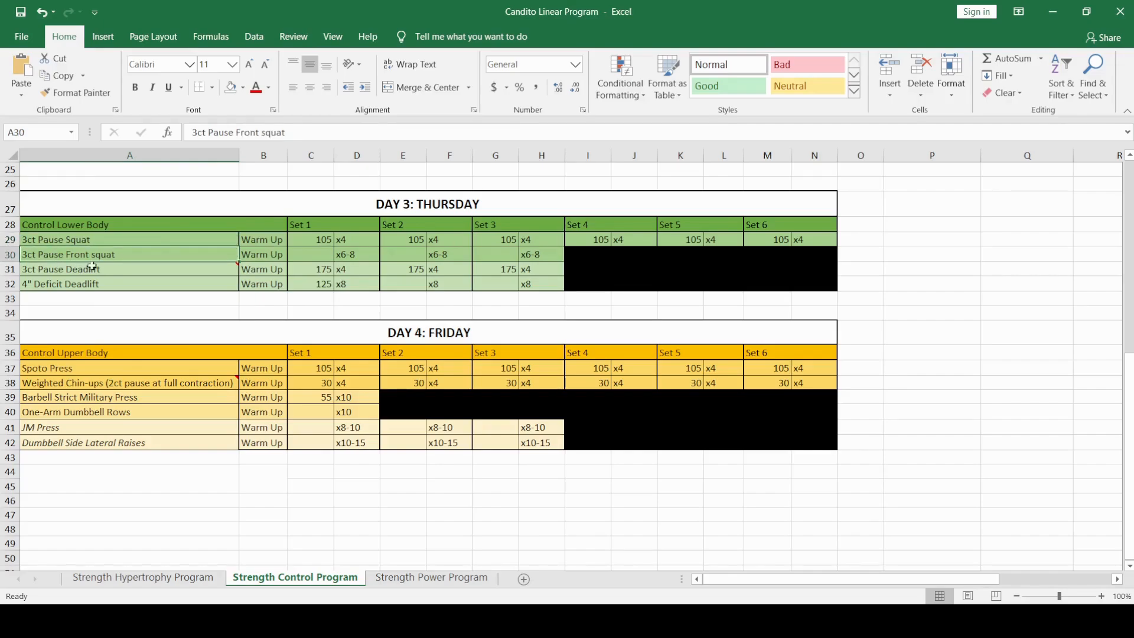
left_click(79, 238)
left_click(82, 254)
left_click(306, 254)
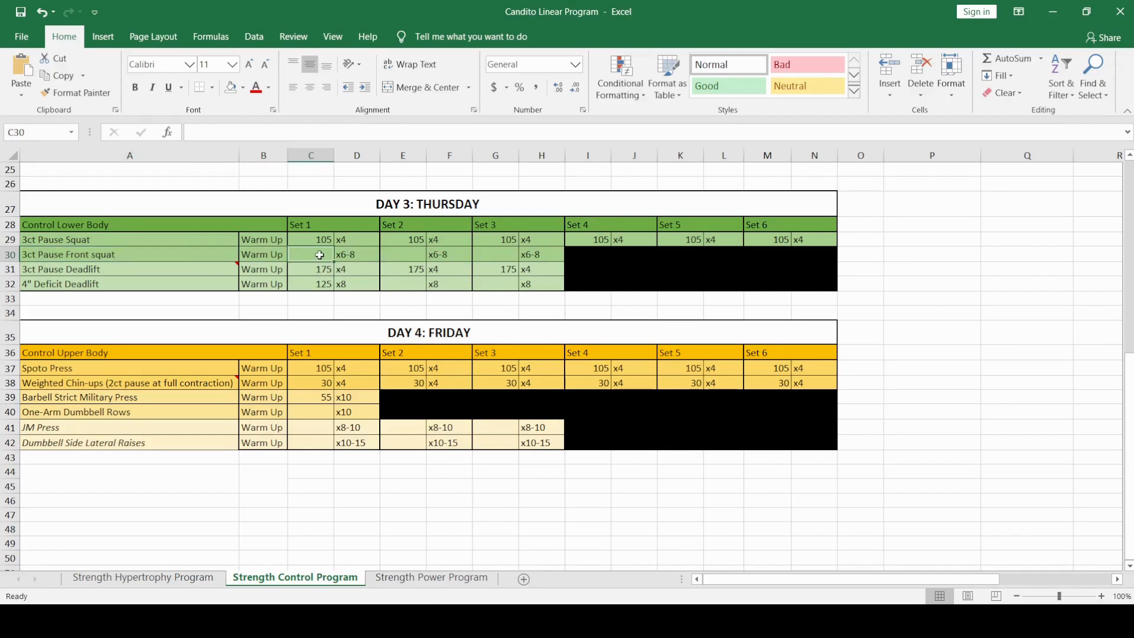
left_click(259, 255)
left_click(318, 255)
Compare the Set 1 weight formulas of Day 3's 3ct Pause Deadlift and 4" Deficit Deadlift, checking the deficit deadlift's multiplier
left_click(88, 275)
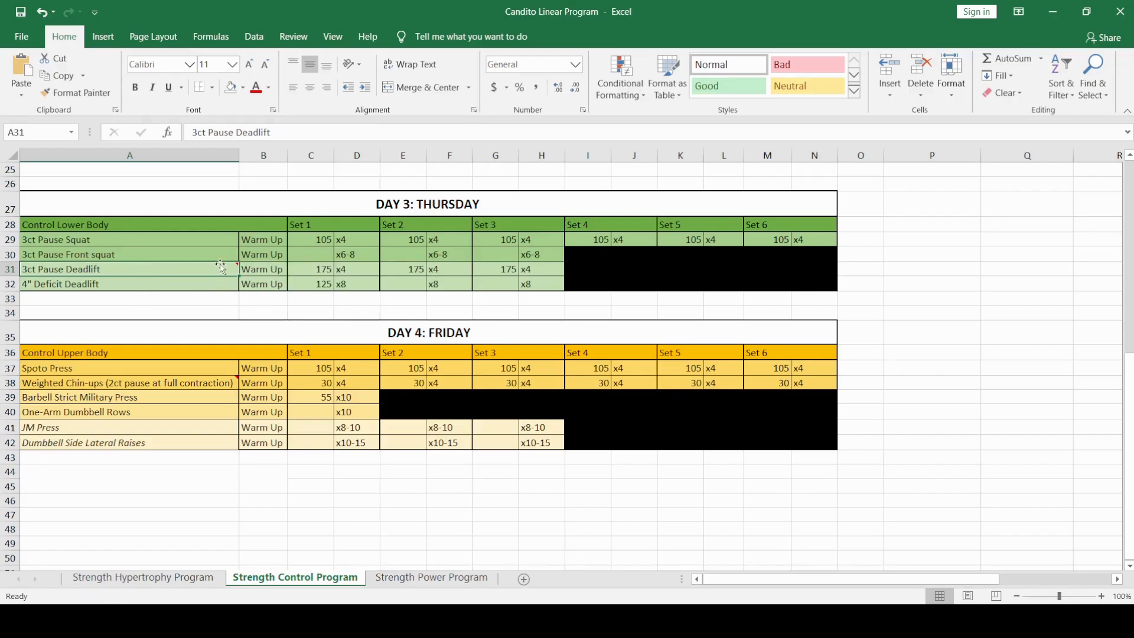
left_click(155, 288)
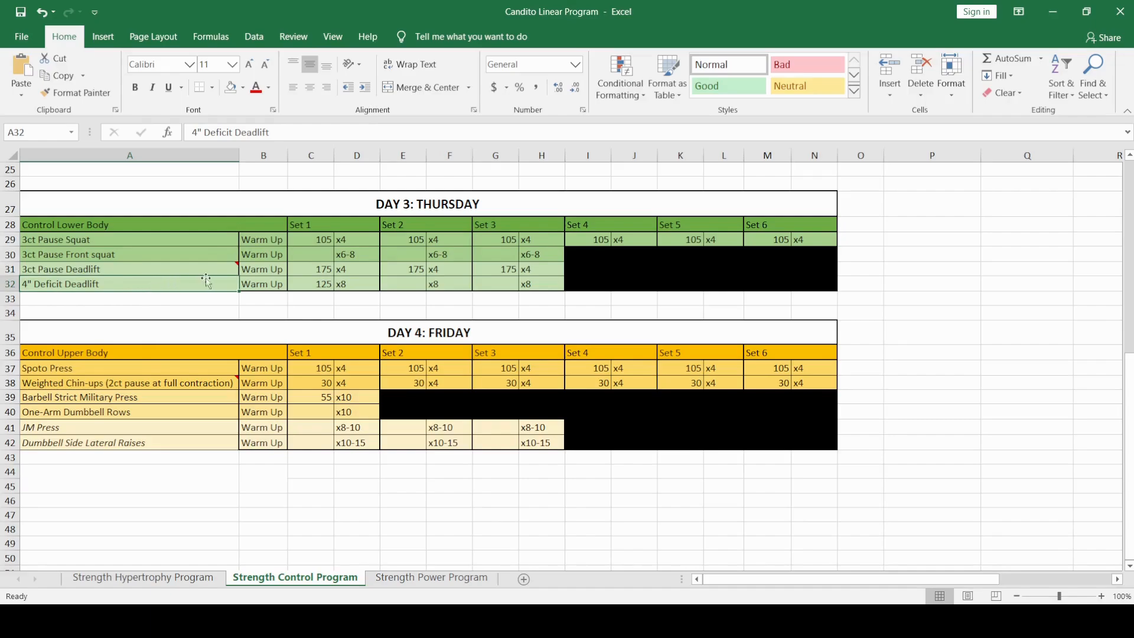
left_click_drag(304, 272, 530, 264)
left_click(310, 272)
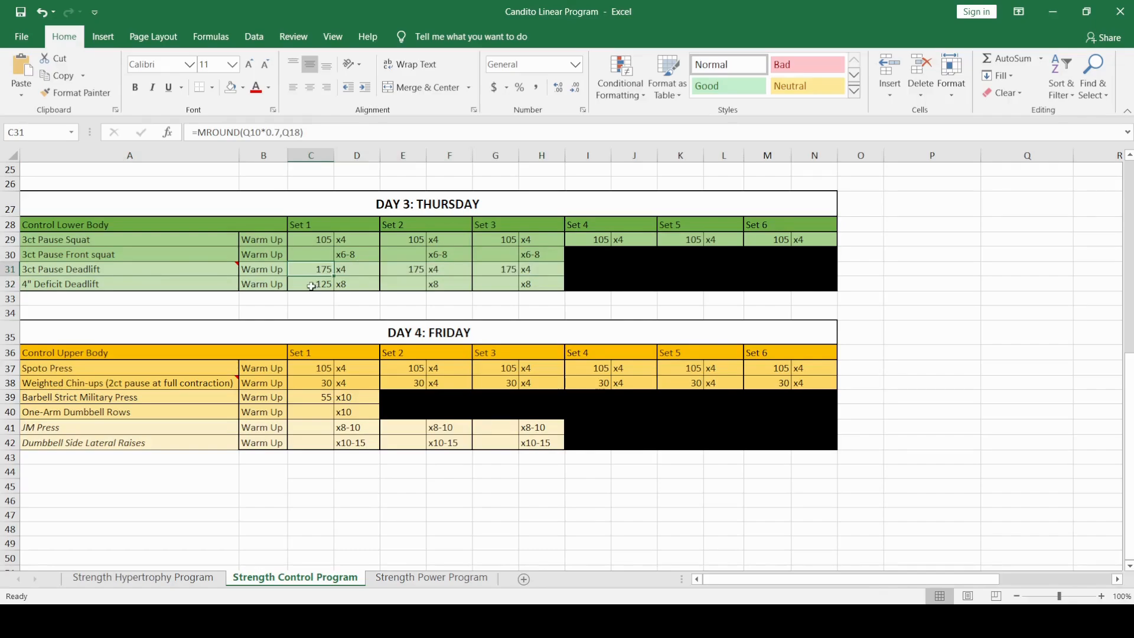
left_click(312, 284)
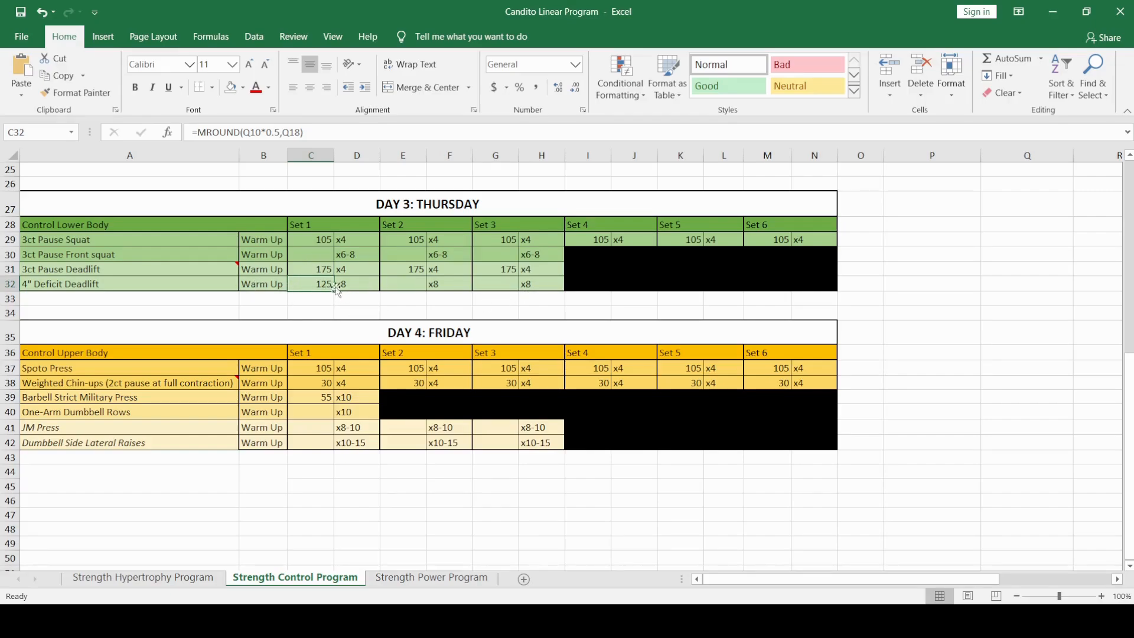
left_click(280, 135)
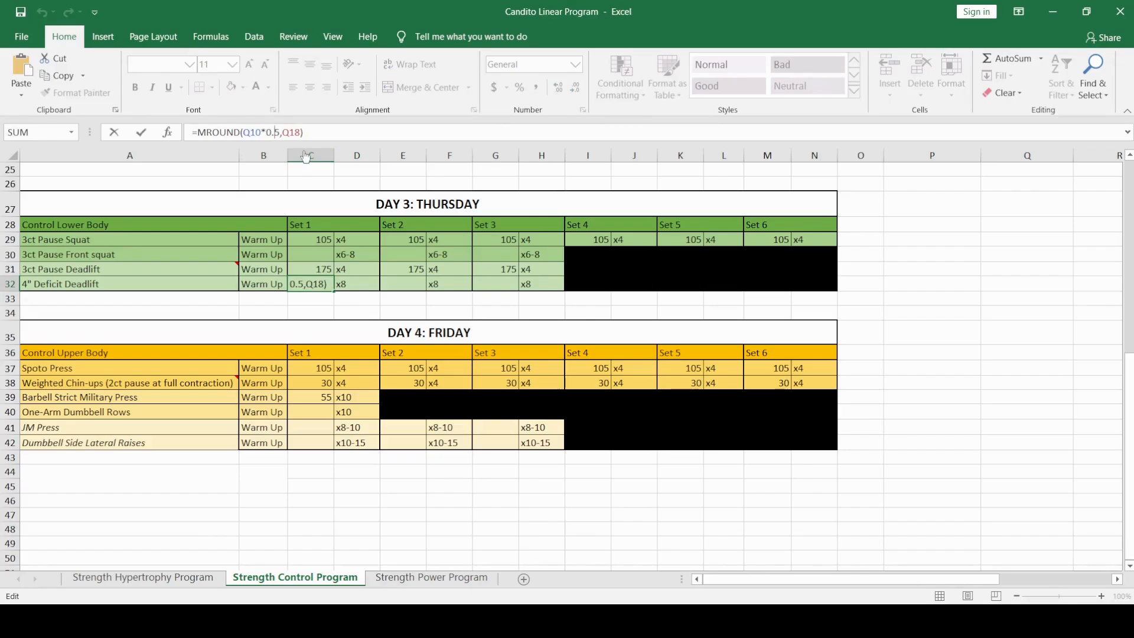
key("Return")
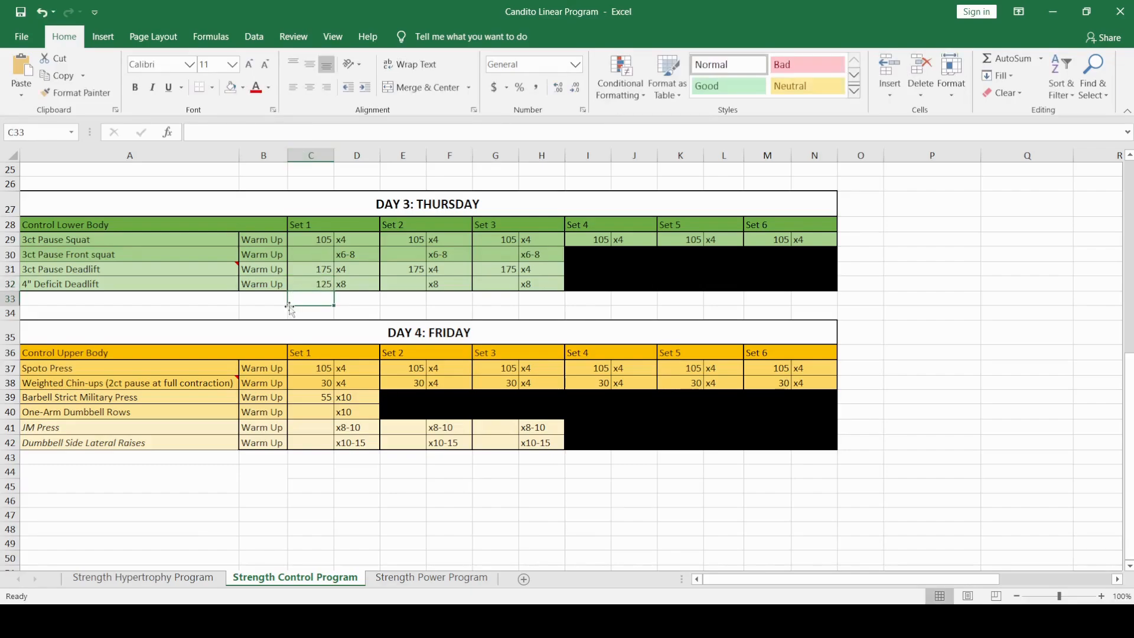
Examine the Day 4 Control Upper Body table and the Spoto Press Set 1 weight formula
left_click(270, 295)
scroll(206, 321, "down", 2)
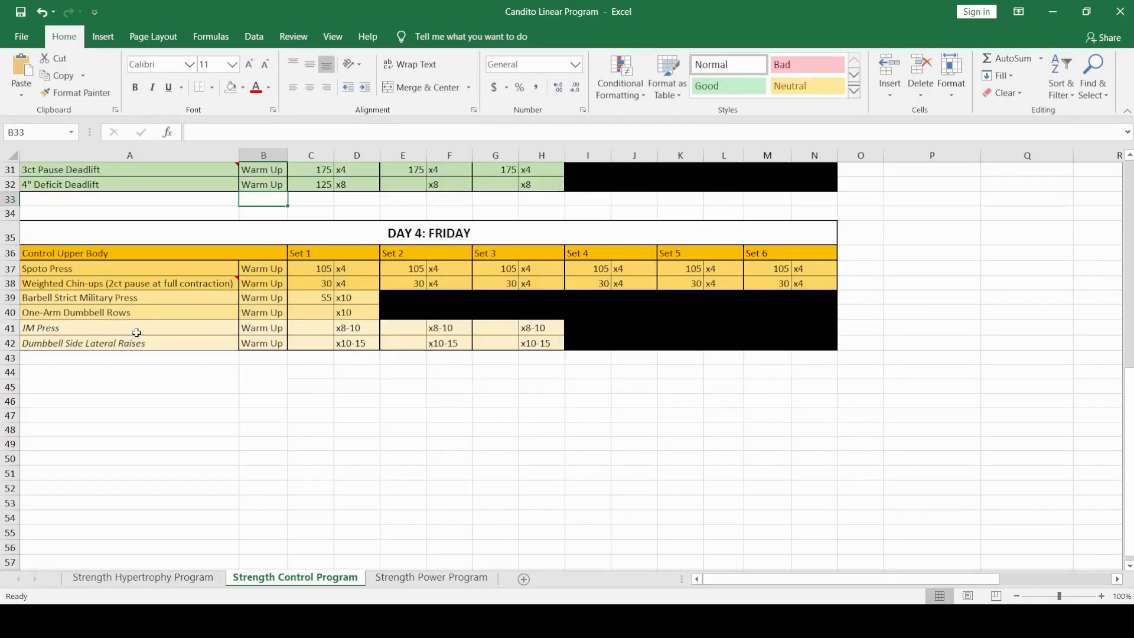
left_click_drag(115, 230, 653, 336)
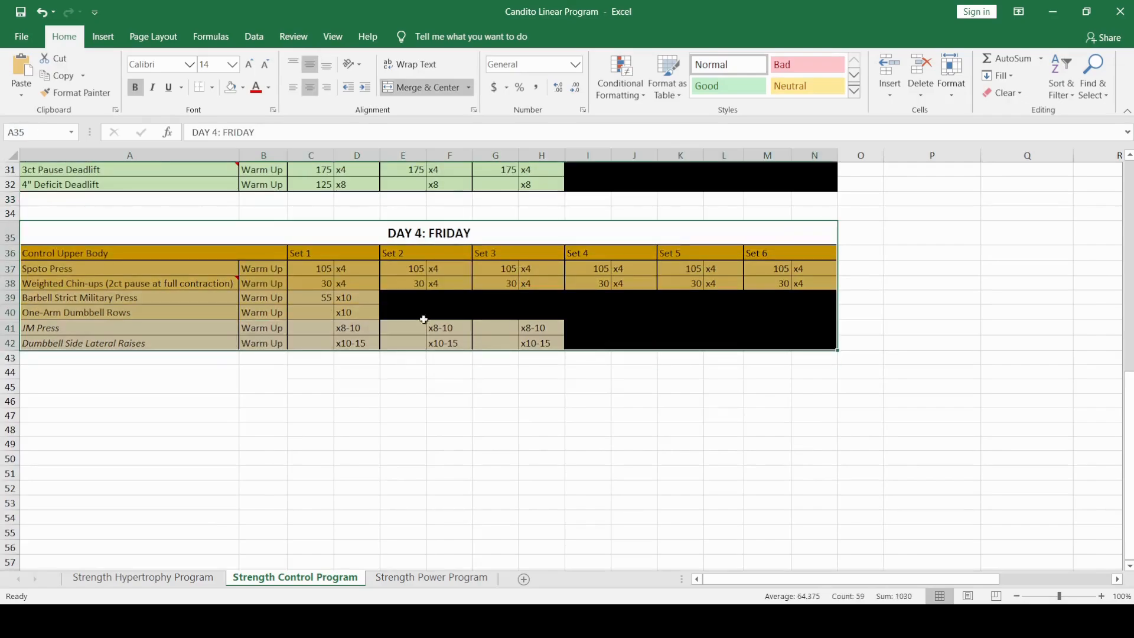
left_click(112, 270)
mouse_move(79, 287)
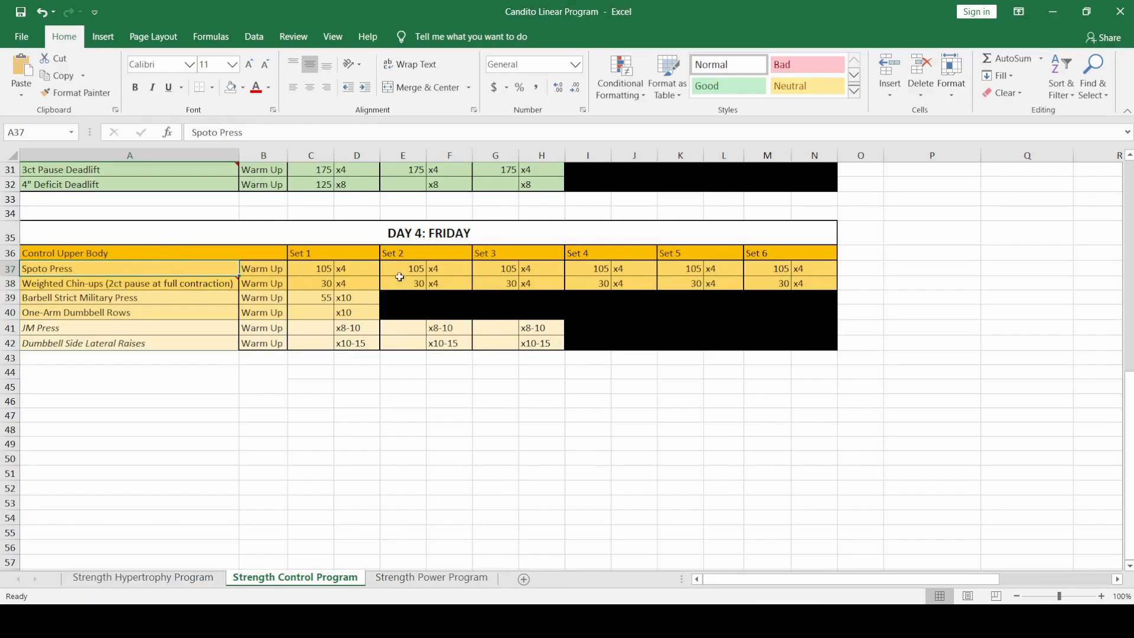
left_click(304, 269)
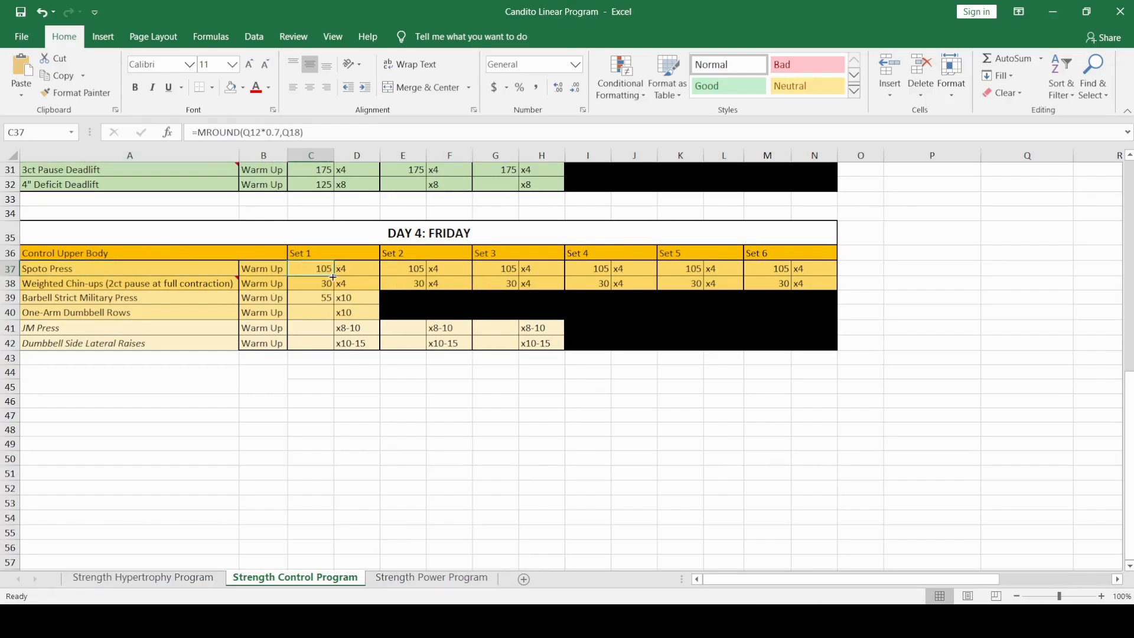
Inspect the Set 1 weight formulas of Day 4's Weighted Chin-ups and Barbell Strict Military Press
left_click(155, 285)
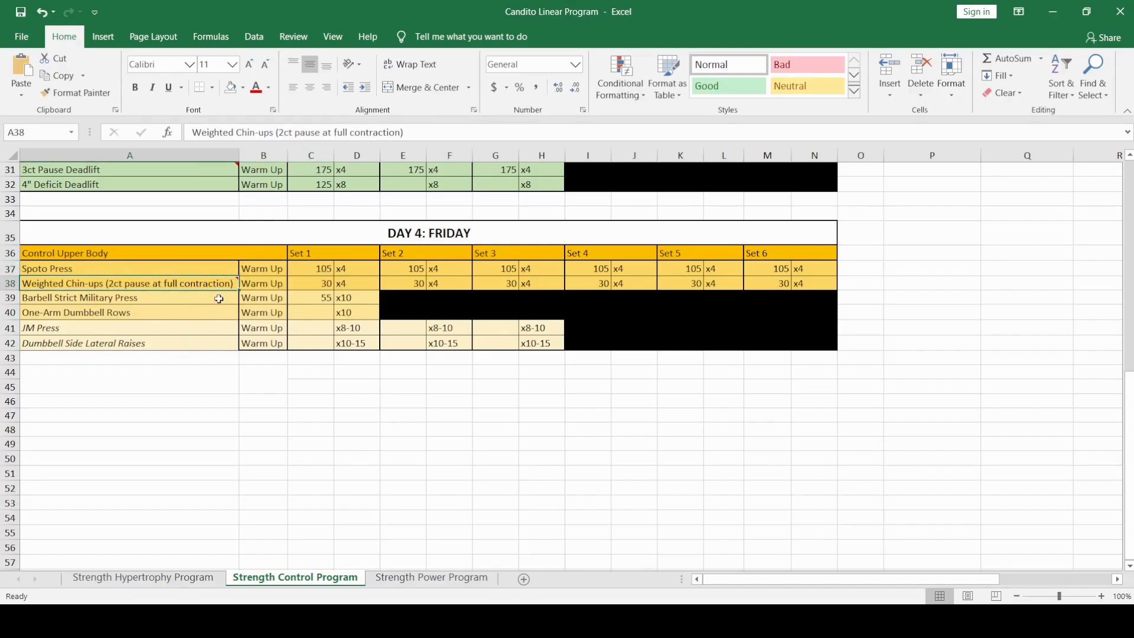
left_click(314, 283)
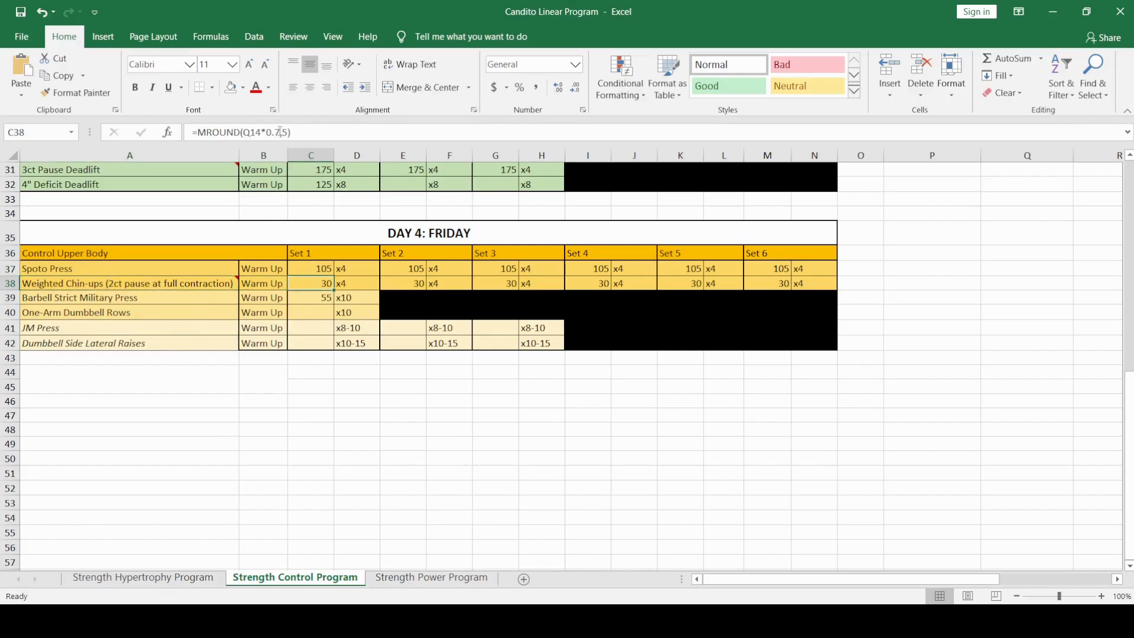
left_click_drag(277, 132, 268, 131)
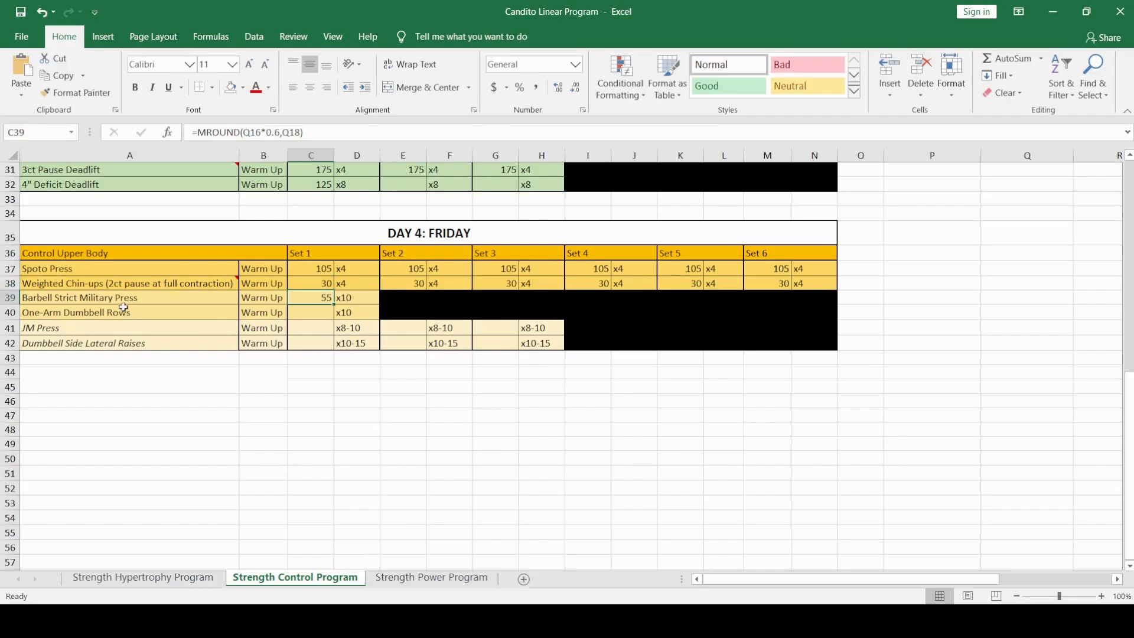
left_click(105, 295)
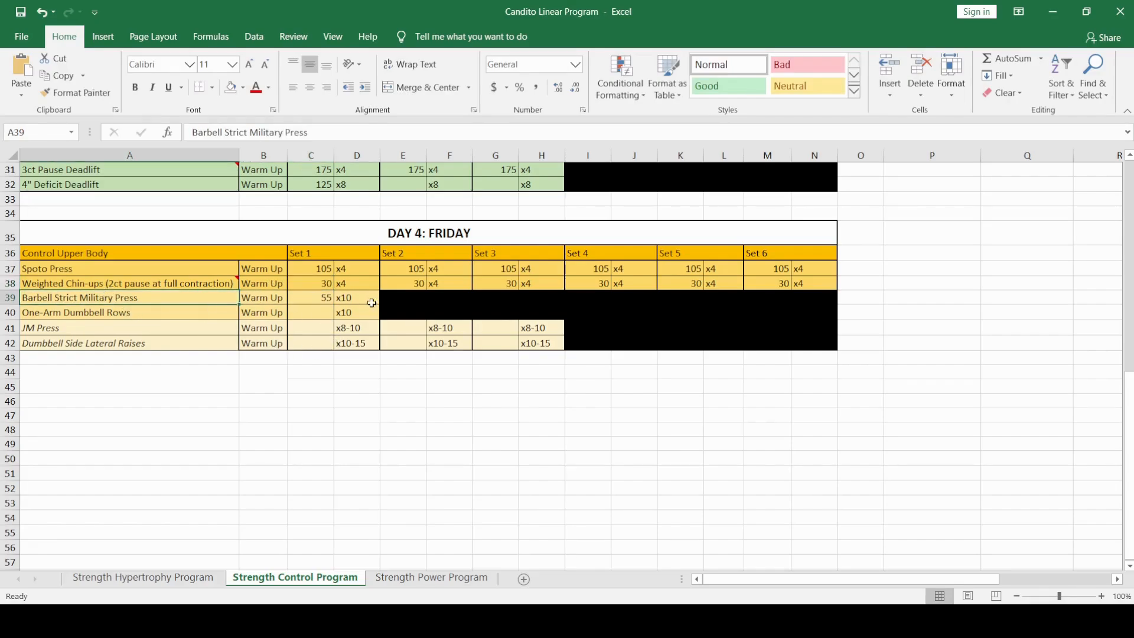
left_click(352, 298)
left_click(319, 296)
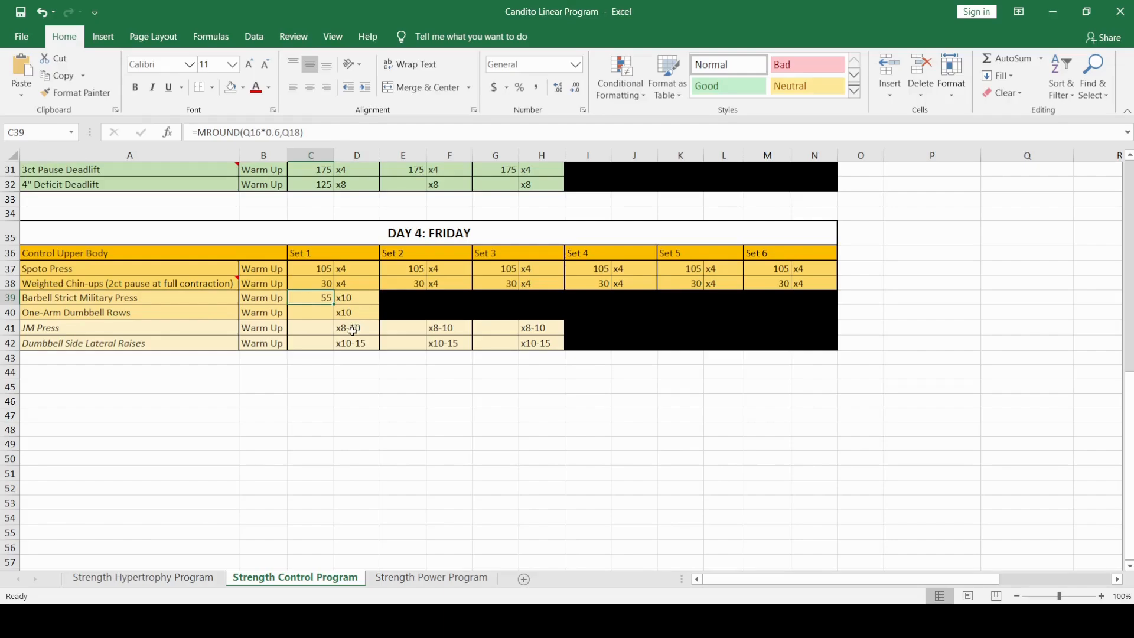
Change the black fill over Day 4's Barbell Strict Military Press Sets 2 and 3 to white and set their reps to x10
left_click_drag(396, 299, 542, 299)
left_click(231, 88)
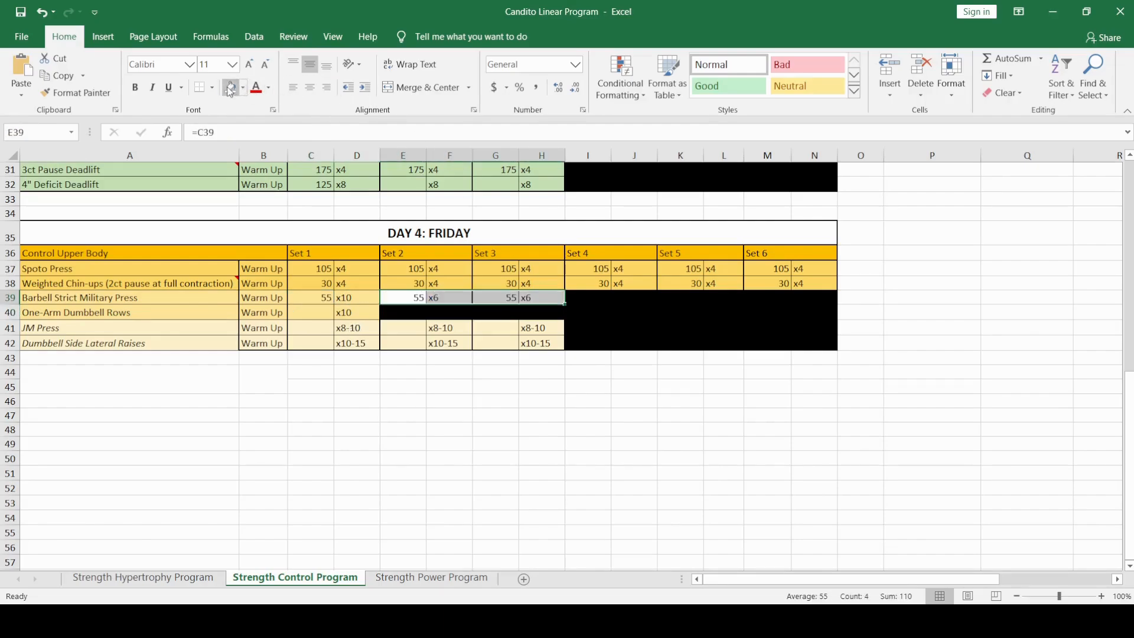
left_click(437, 294)
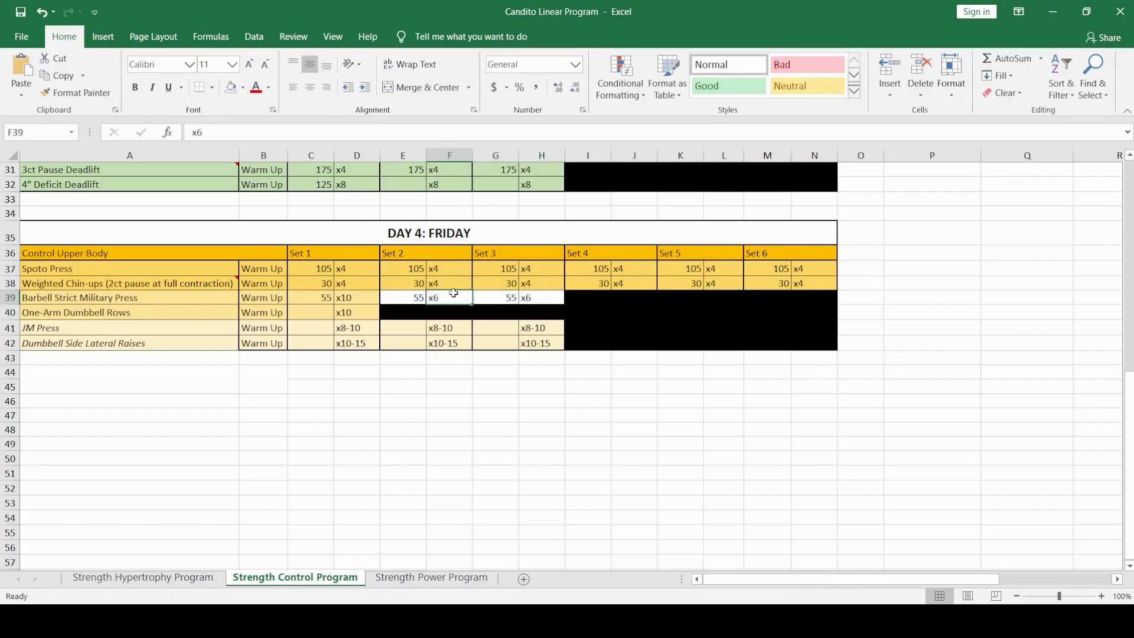
type("x10")
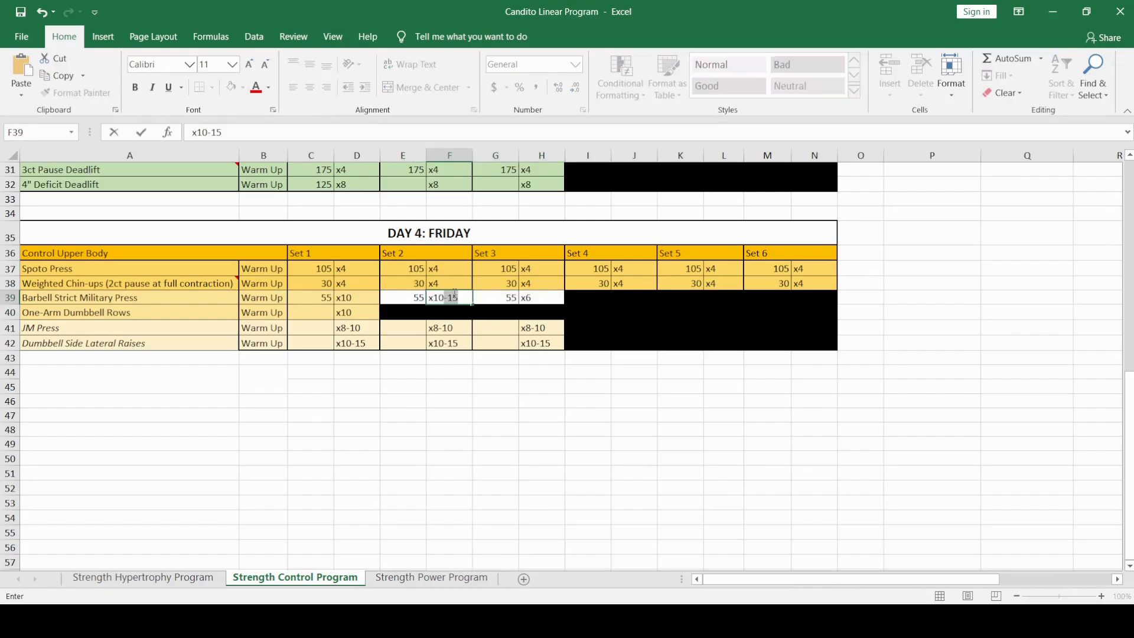
key("Delete")
key("Tab")
key("Tab")
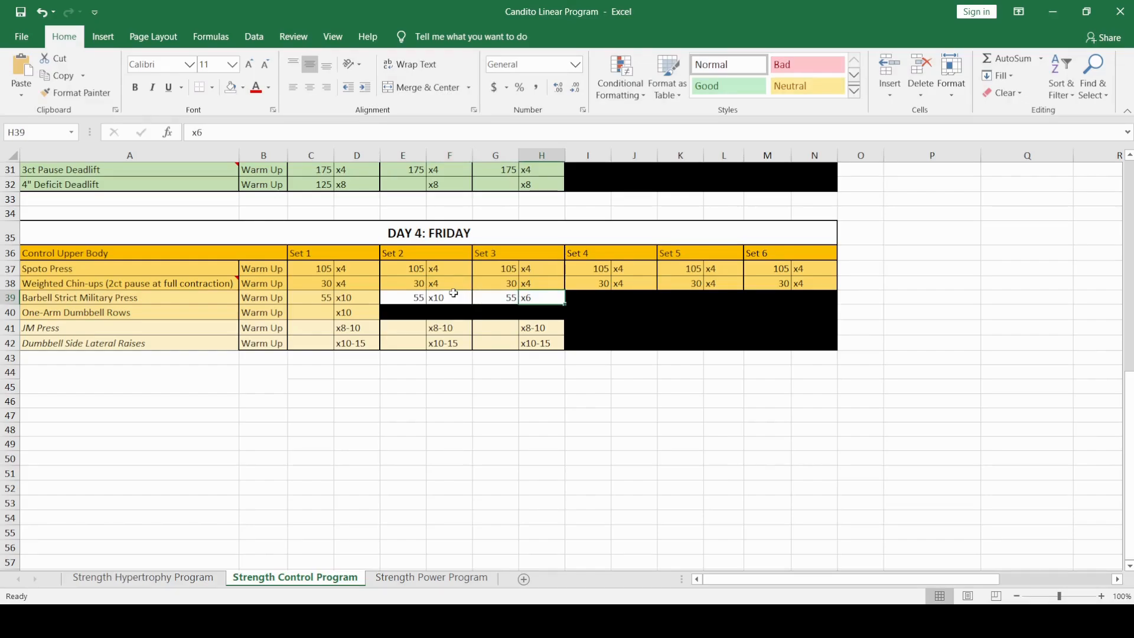
type("x10")
key("Delete")
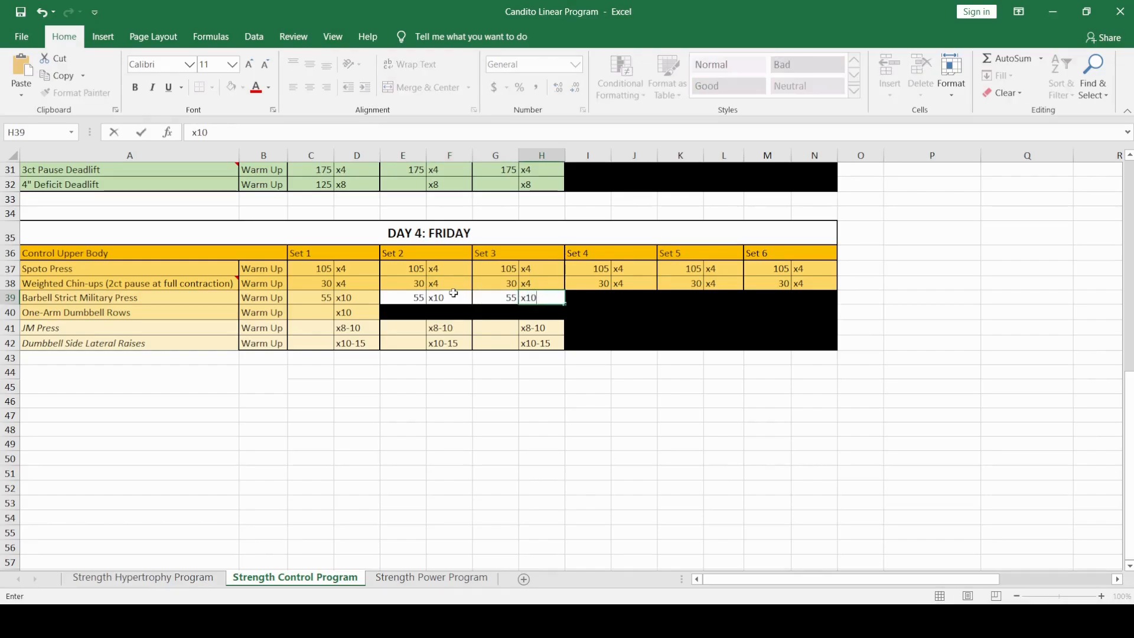
key("Return")
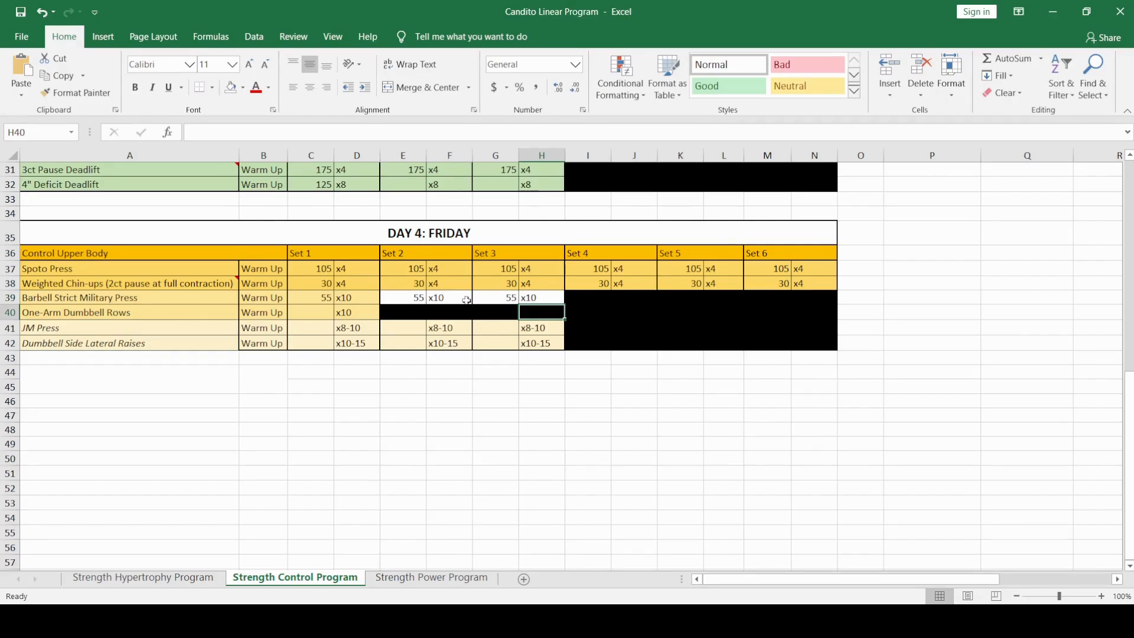
Review Day 4's One-Arm Dumbbell Rows and Dumbbell Side Lateral Raises rows, and return to the start of the sheet
left_click(266, 296)
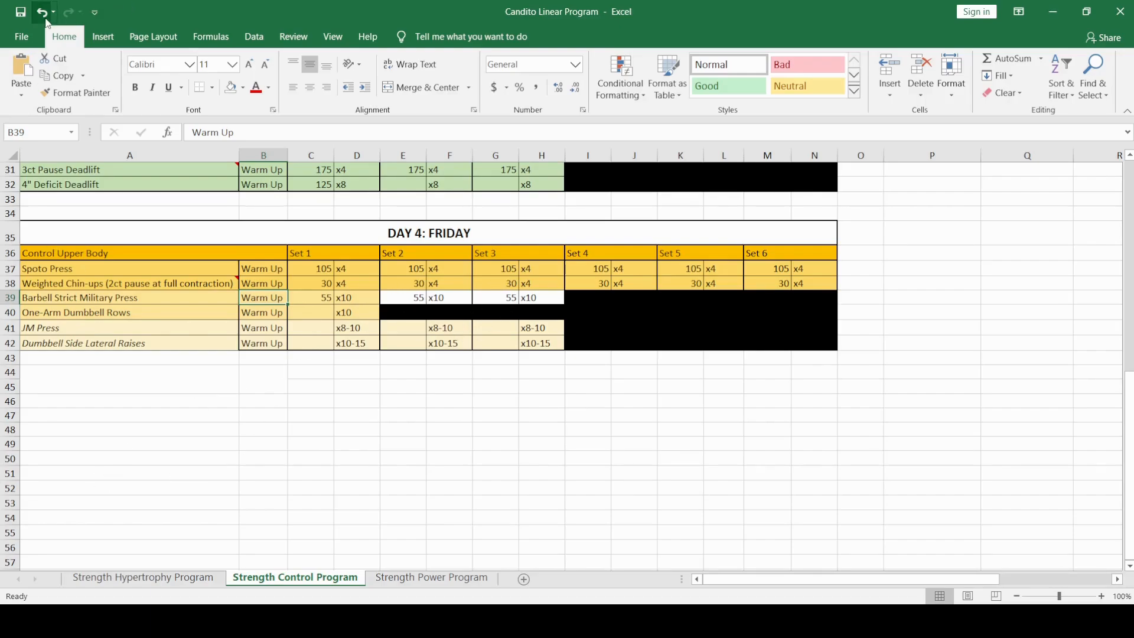
left_click(115, 316)
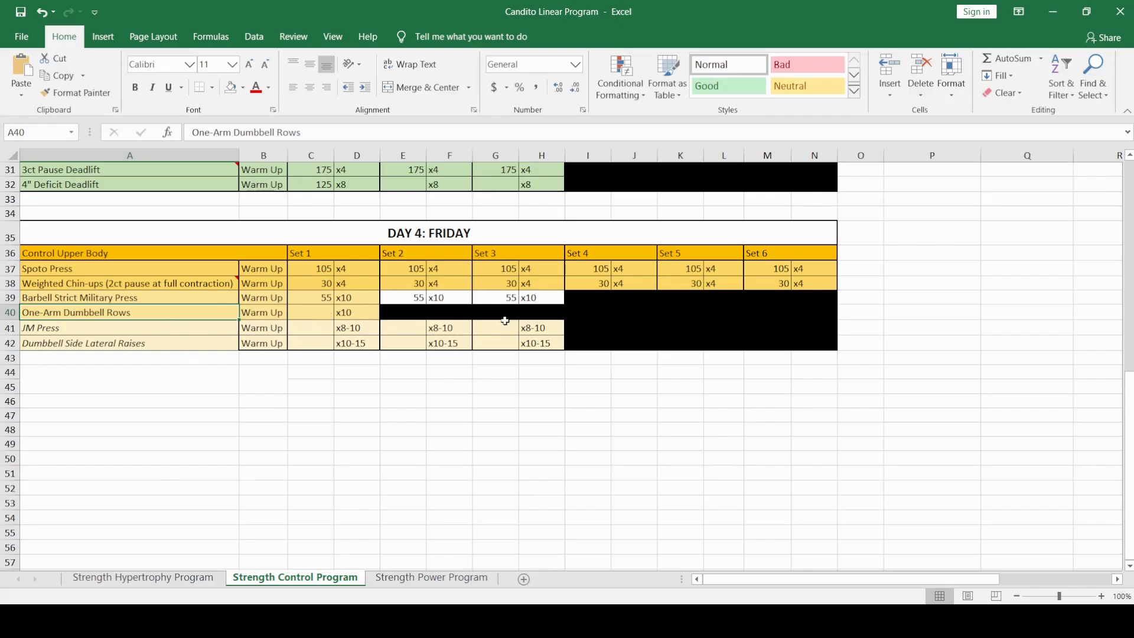
left_click(153, 346)
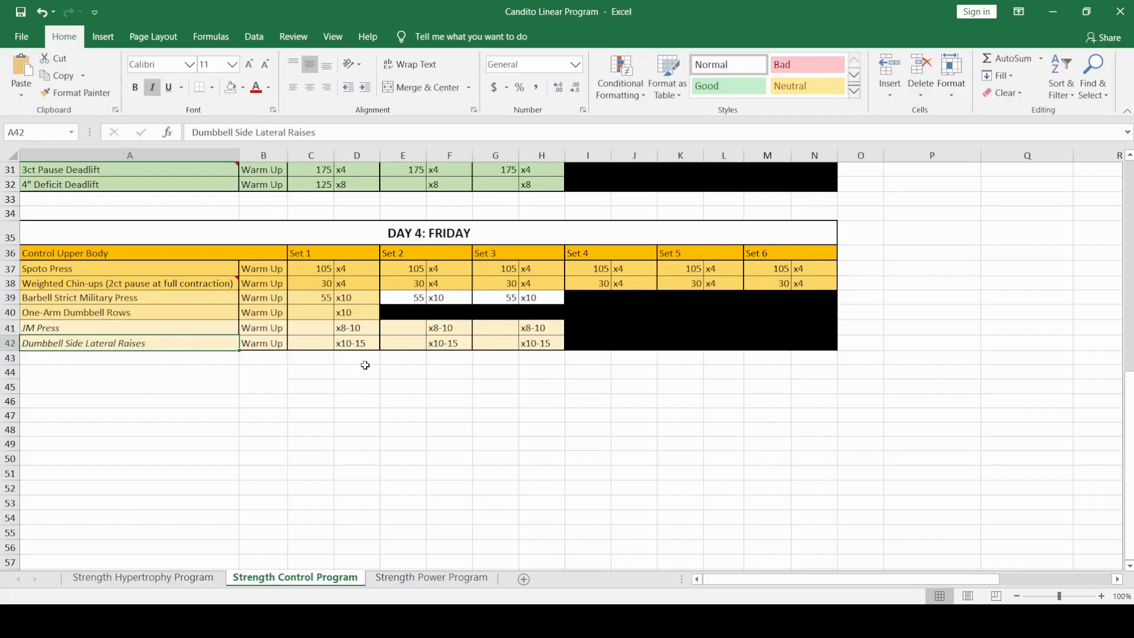
left_click(400, 374)
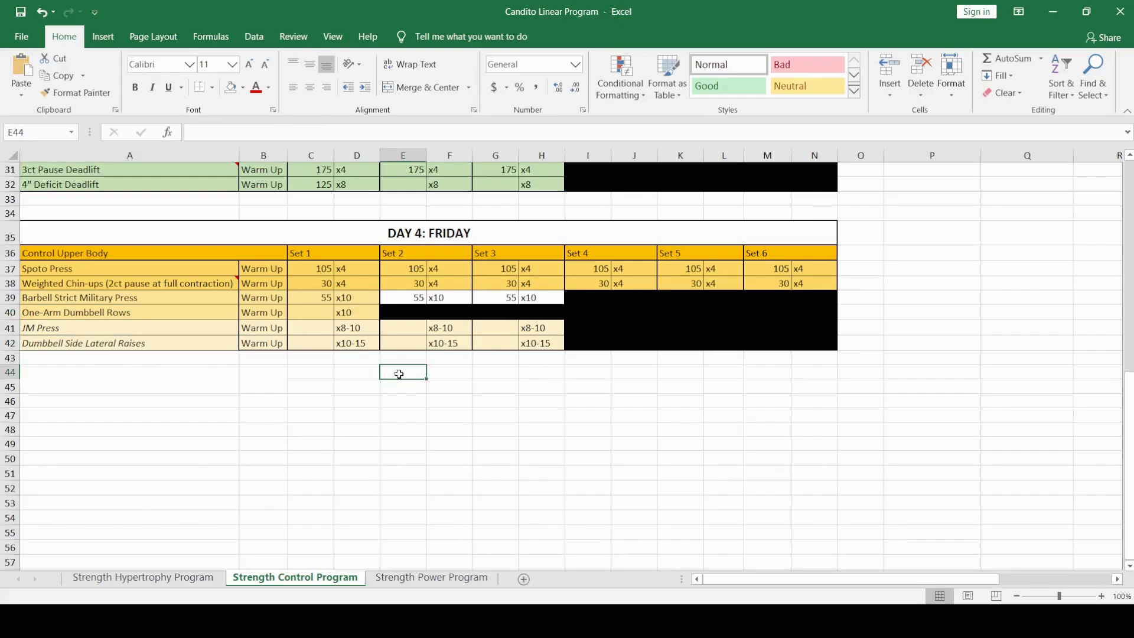
scroll(400, 377, "up", 10)
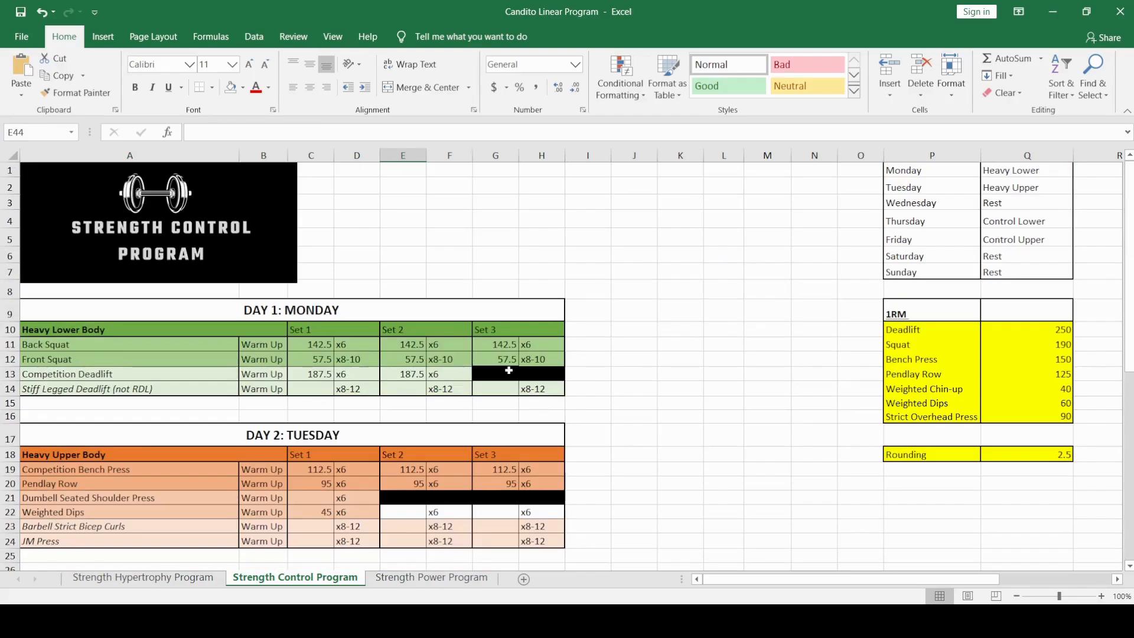
Review the lifts in the Strength Control Program's 1RM list, from Bench Press to Strict Overhead Press
scroll(370, 345, "down", 4)
scroll(370, 349, "up", 4)
left_click(948, 376)
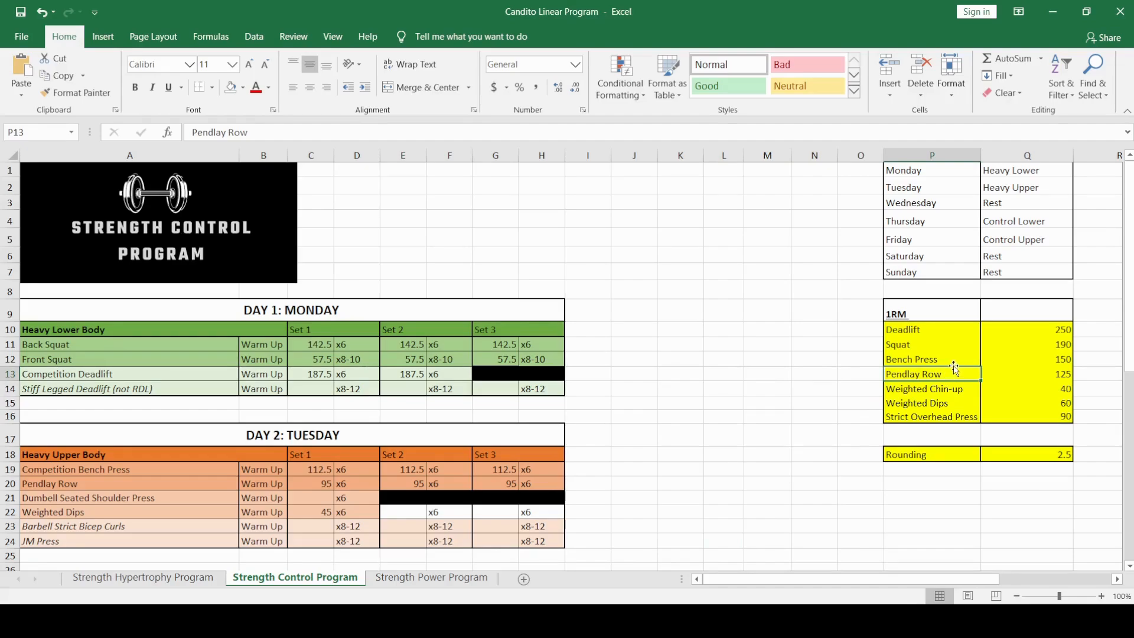
left_click(949, 363)
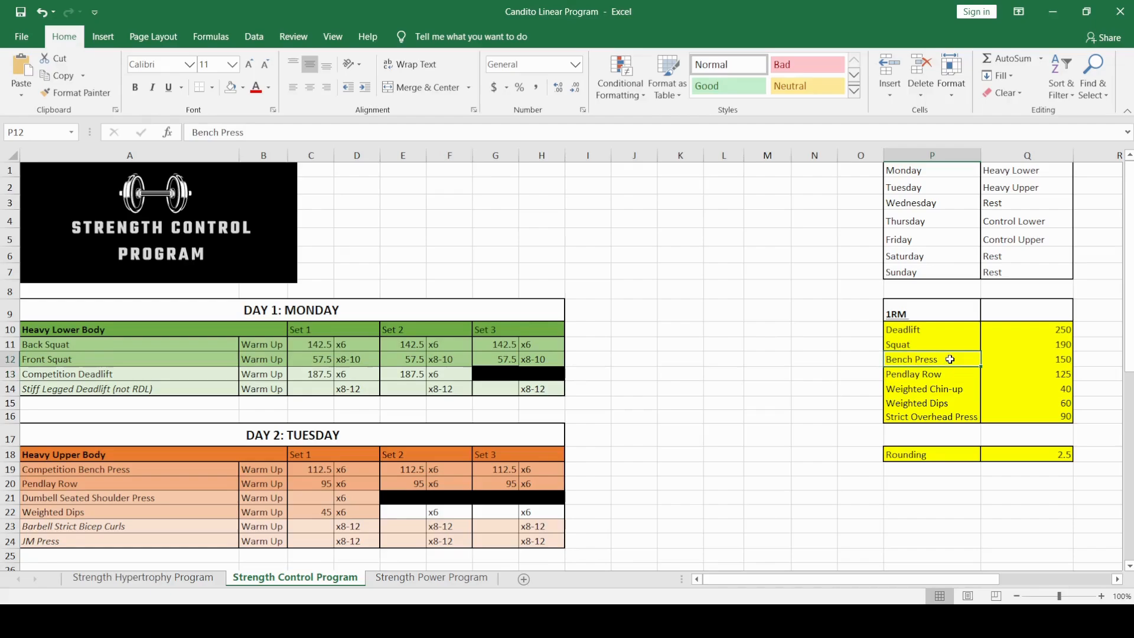
left_click(951, 390)
left_click(951, 402)
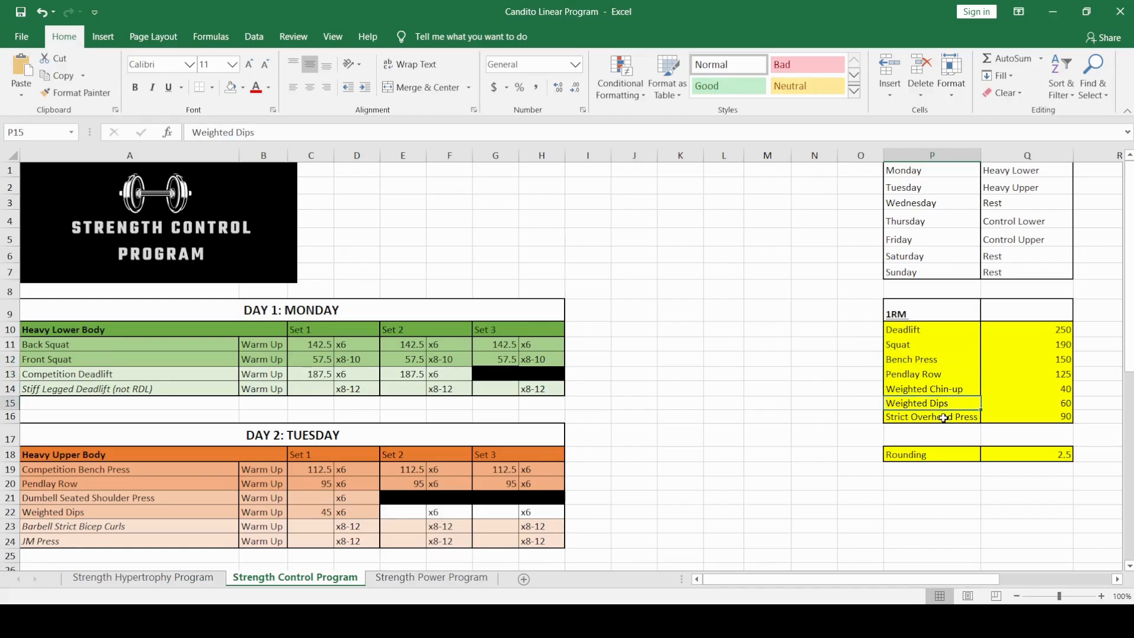
left_click(943, 417)
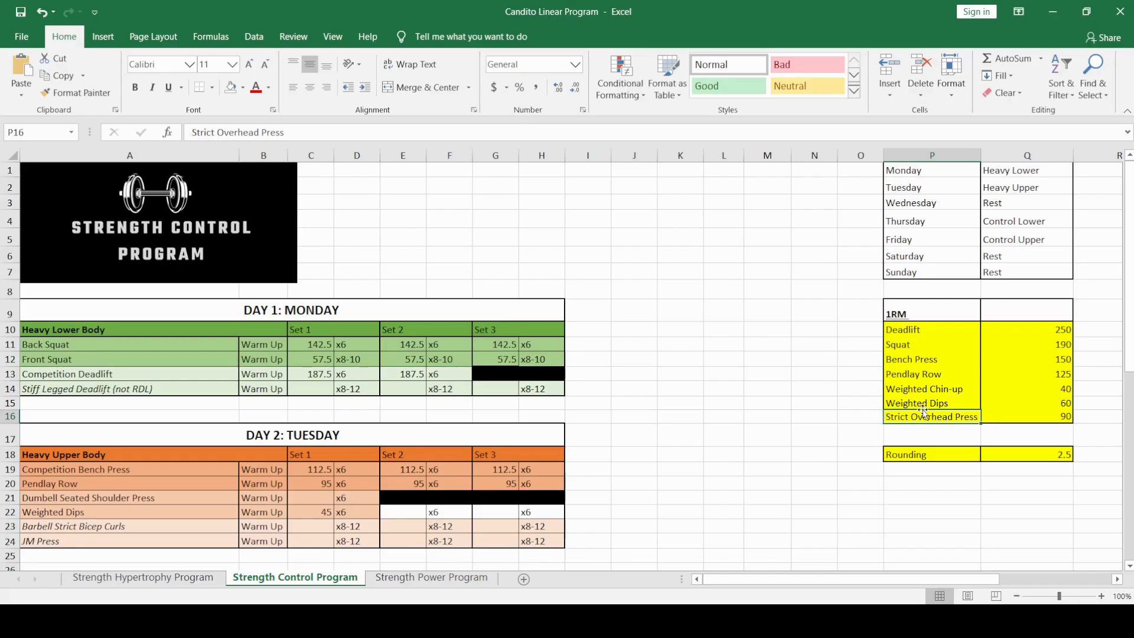
left_click(932, 390)
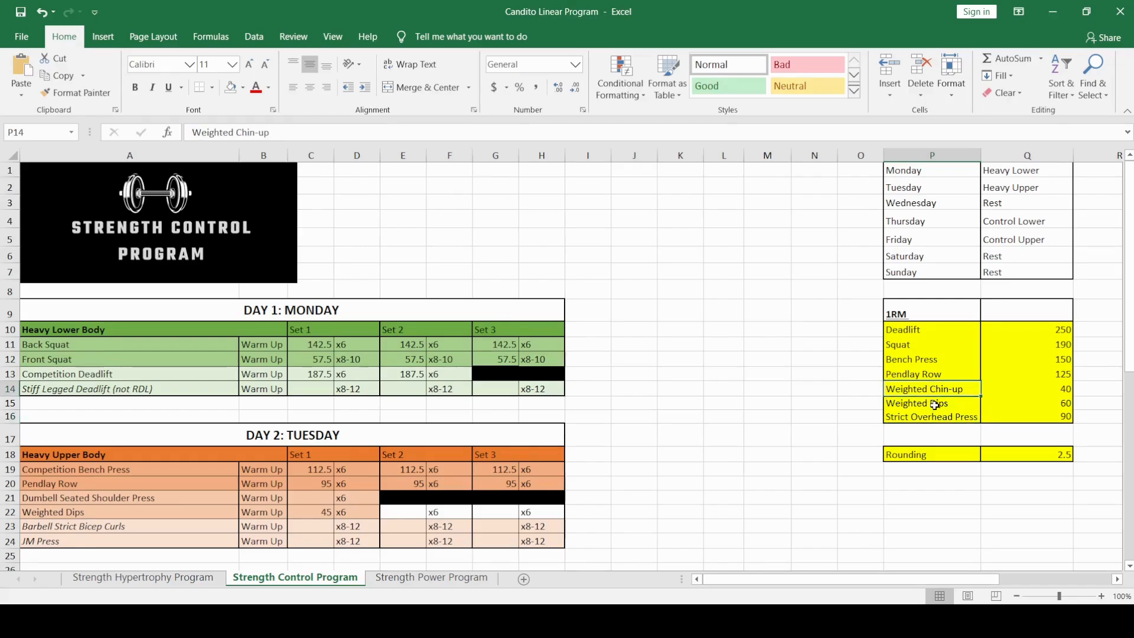
left_click(935, 405)
left_click(937, 388)
scroll(755, 441, "down", 2)
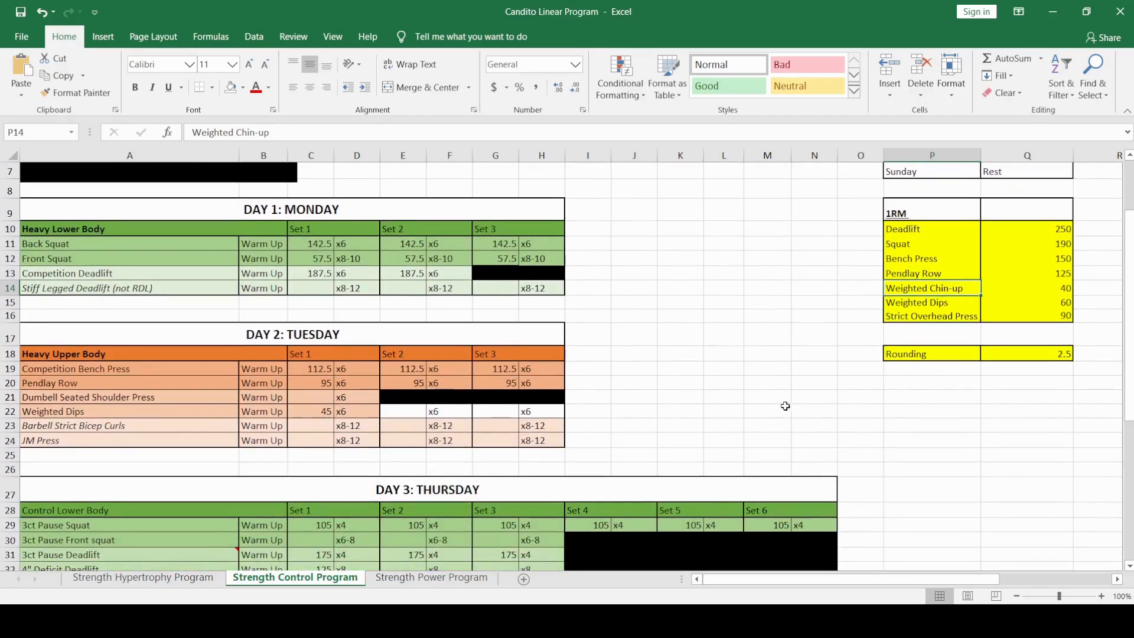
scroll(786, 401, "up", 2)
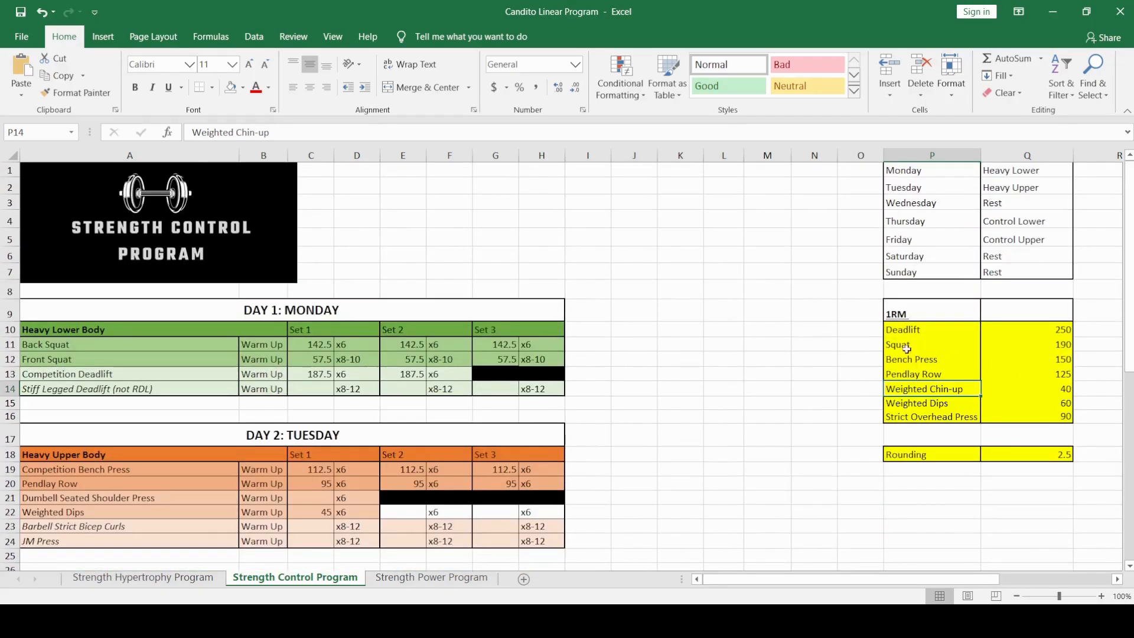
Check the blacked-out Set 3 of Day 1's Competition Deadlift and the Weighted Chin-up and Weighted Dips entries in the 1RM list
left_click(478, 374)
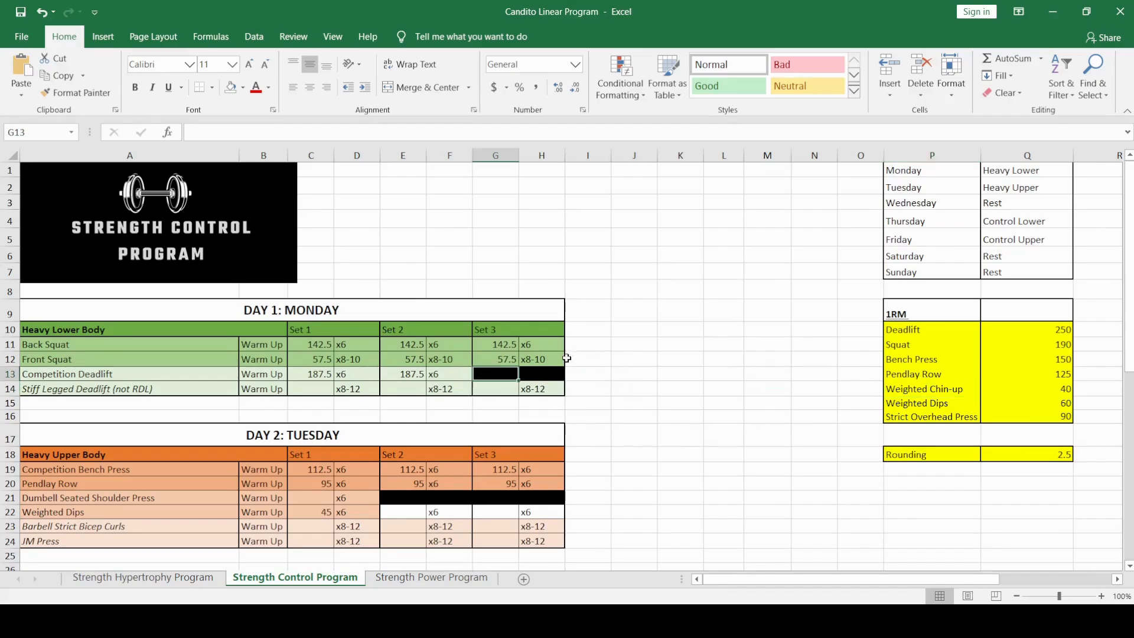
left_click(665, 371)
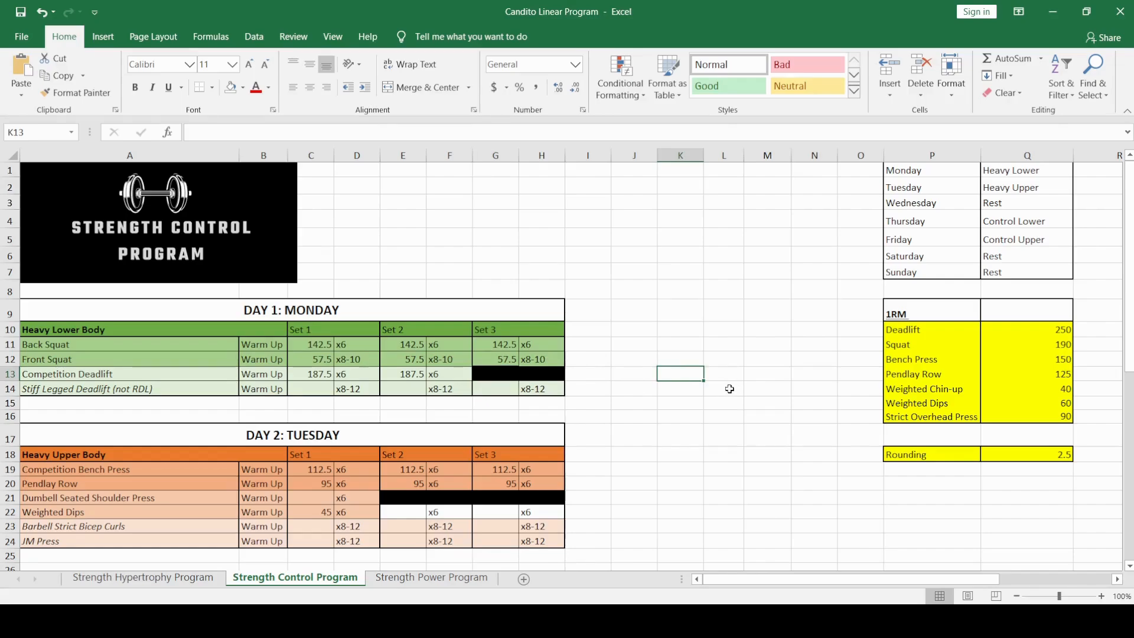
left_click_drag(718, 373, 685, 372)
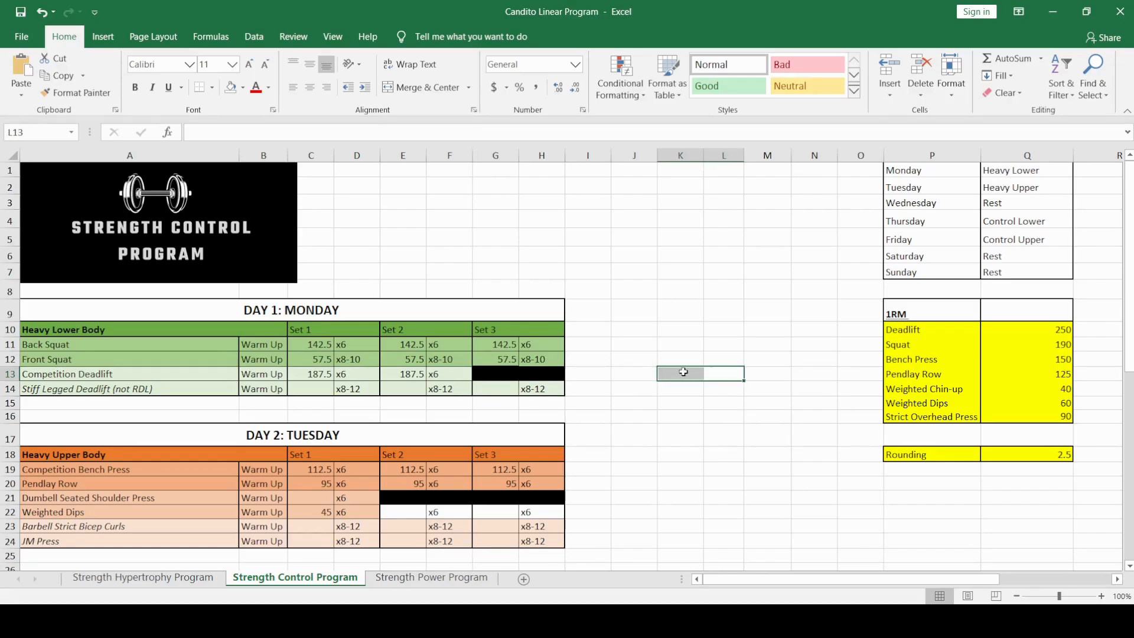
left_click(936, 389)
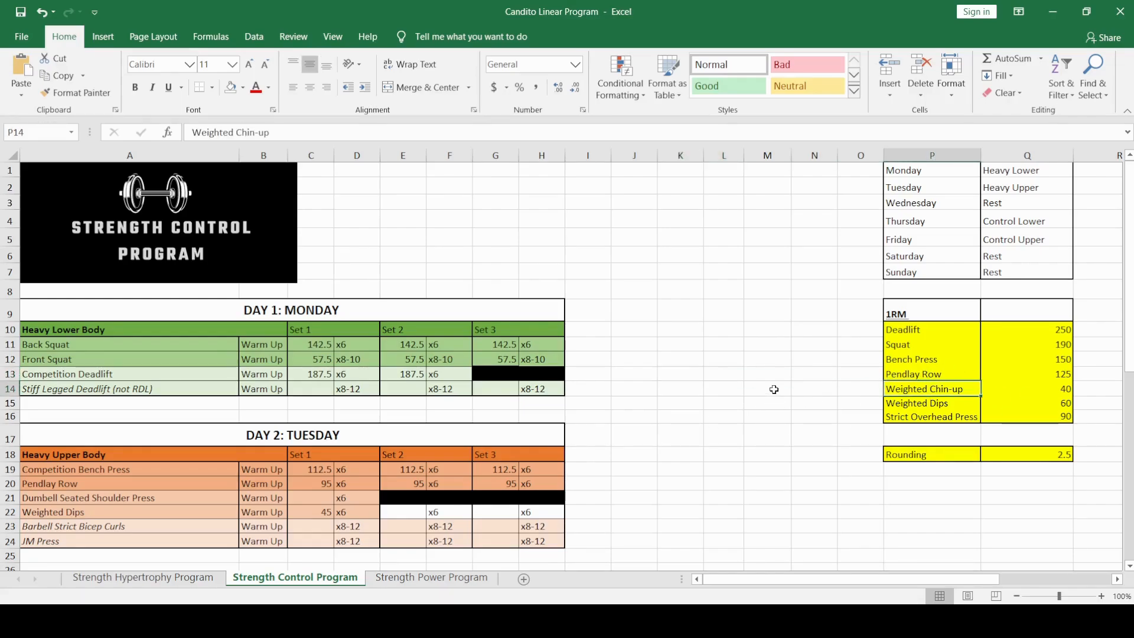
left_click_drag(774, 389, 724, 389)
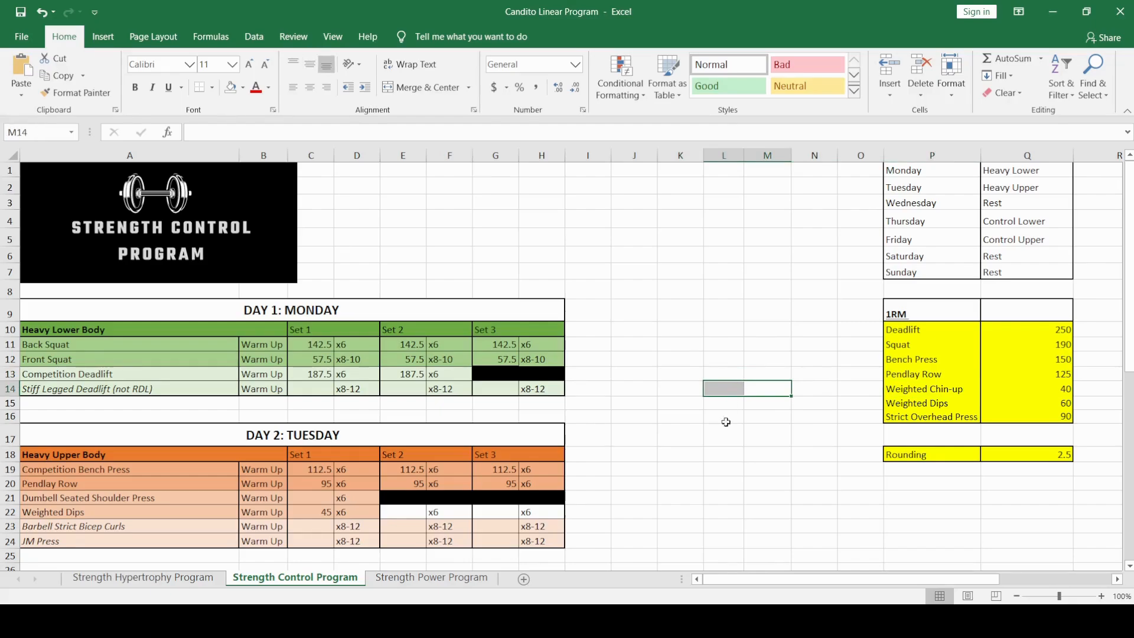
left_click(914, 403)
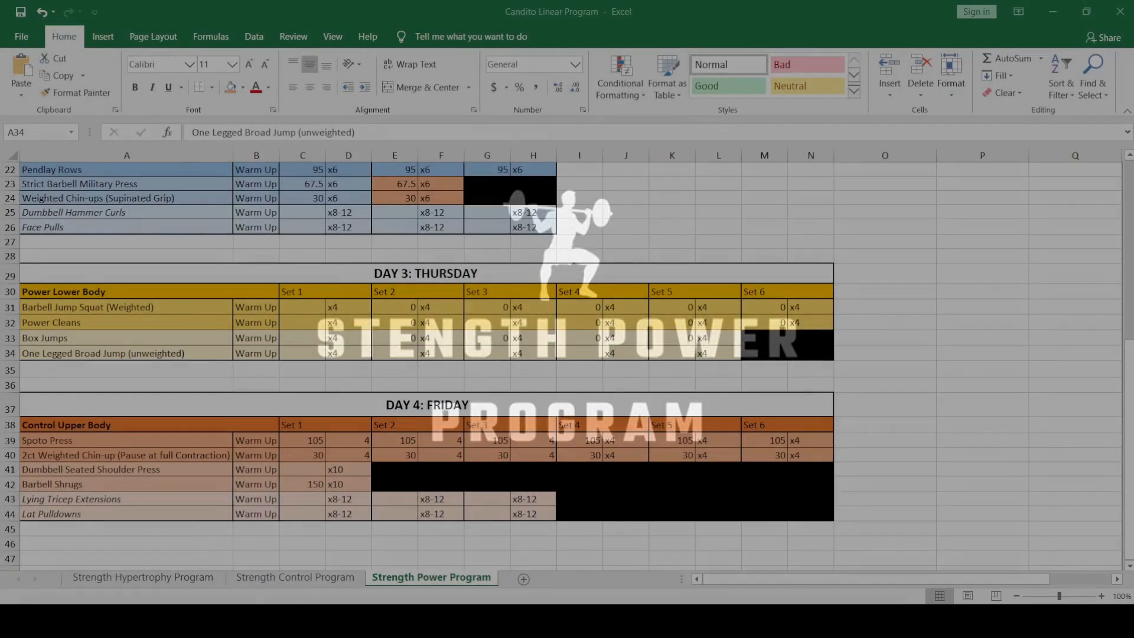
Review the weekly schedule at the start of the Strength Power Program sheet, covering the Thursday and Friday power days and the weekend
scroll(382, 420, "up", 6)
scroll(381, 419, "up", 1)
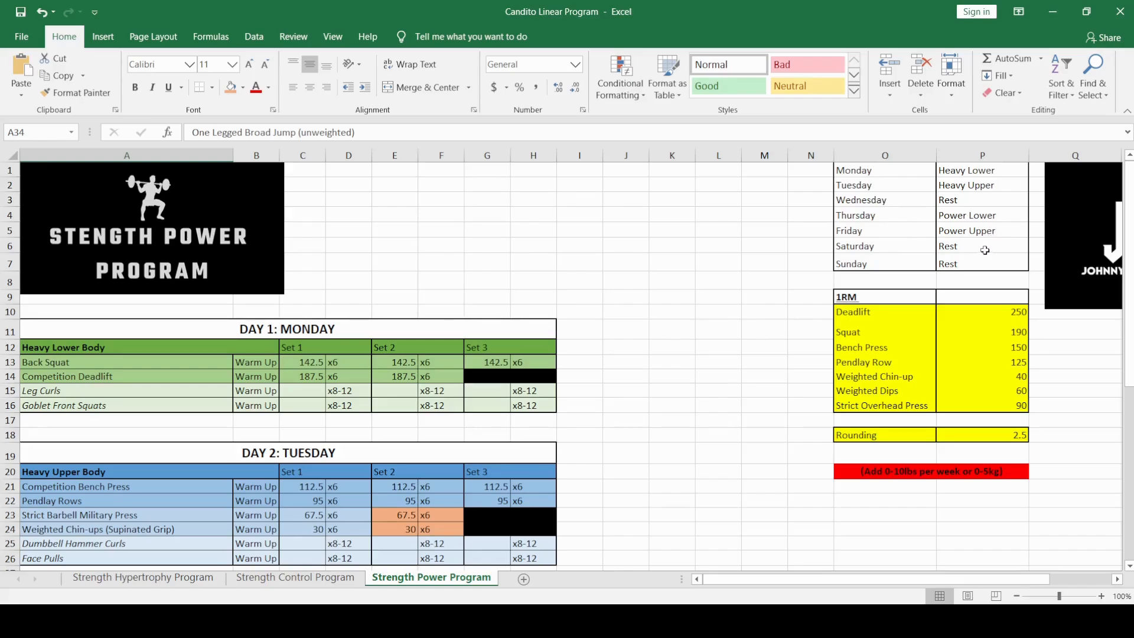
left_click_drag(858, 249, 994, 258)
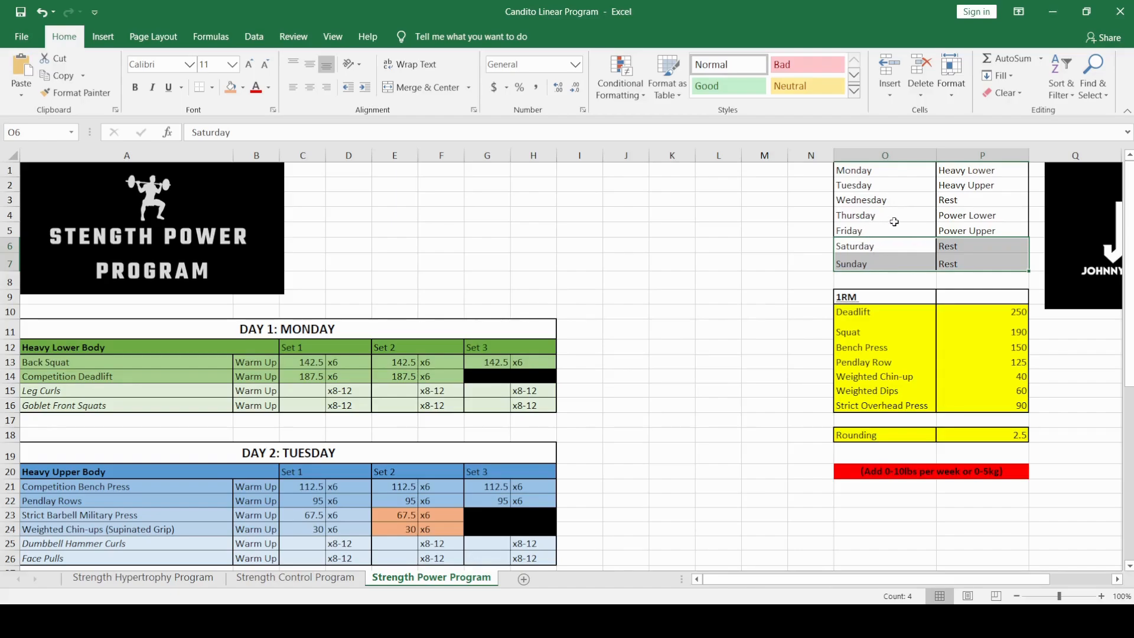
left_click_drag(872, 220, 960, 233)
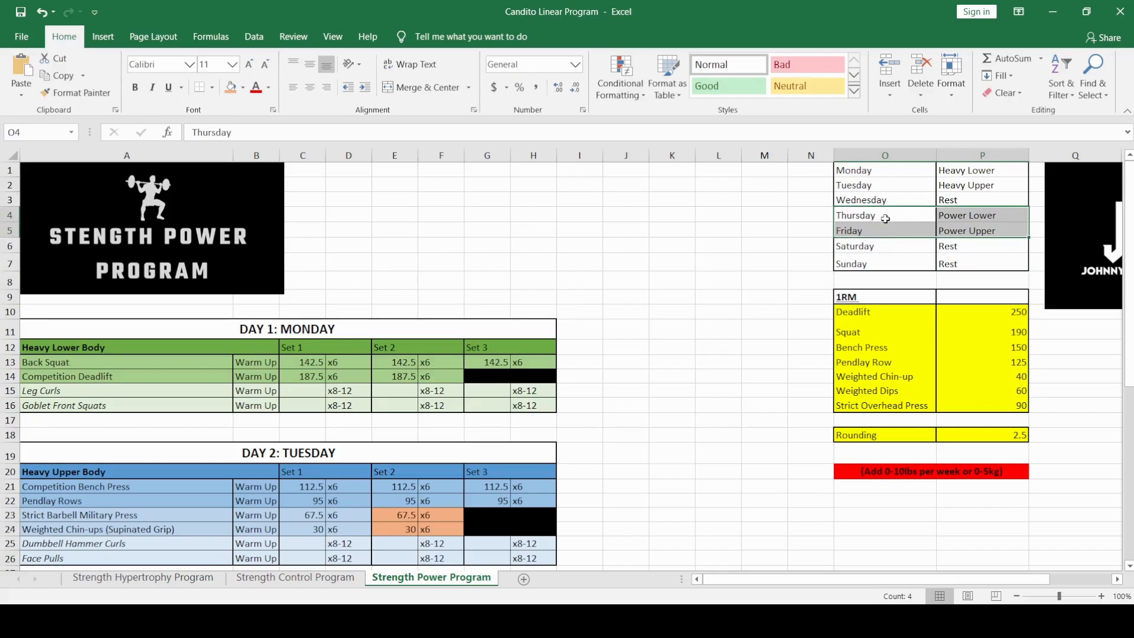
left_click(884, 230)
left_click(880, 248)
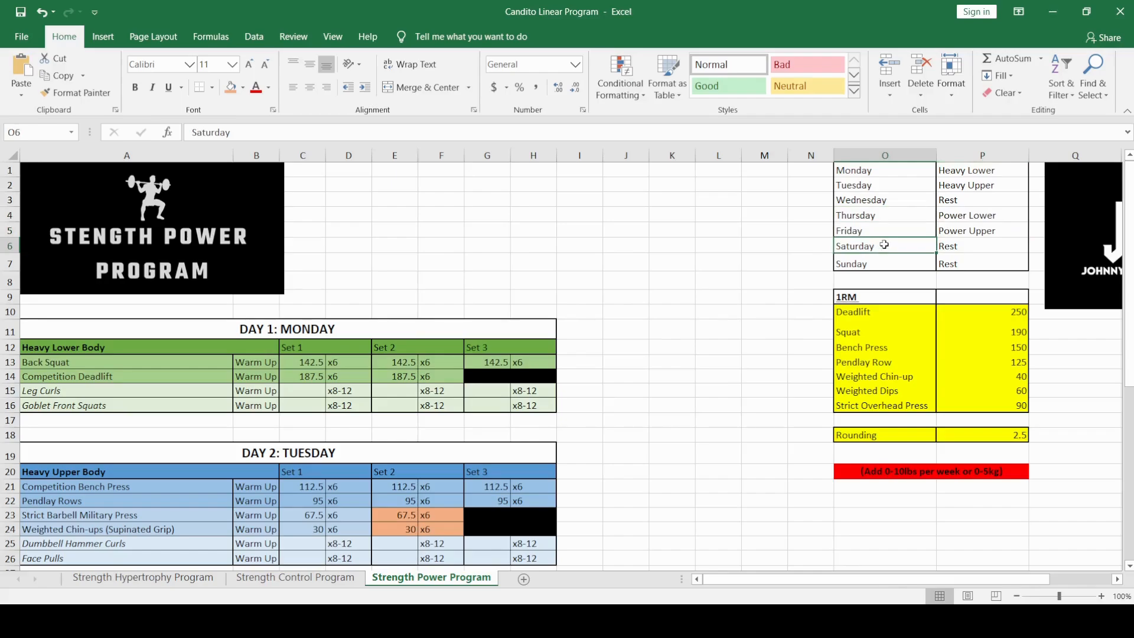
left_click(865, 214)
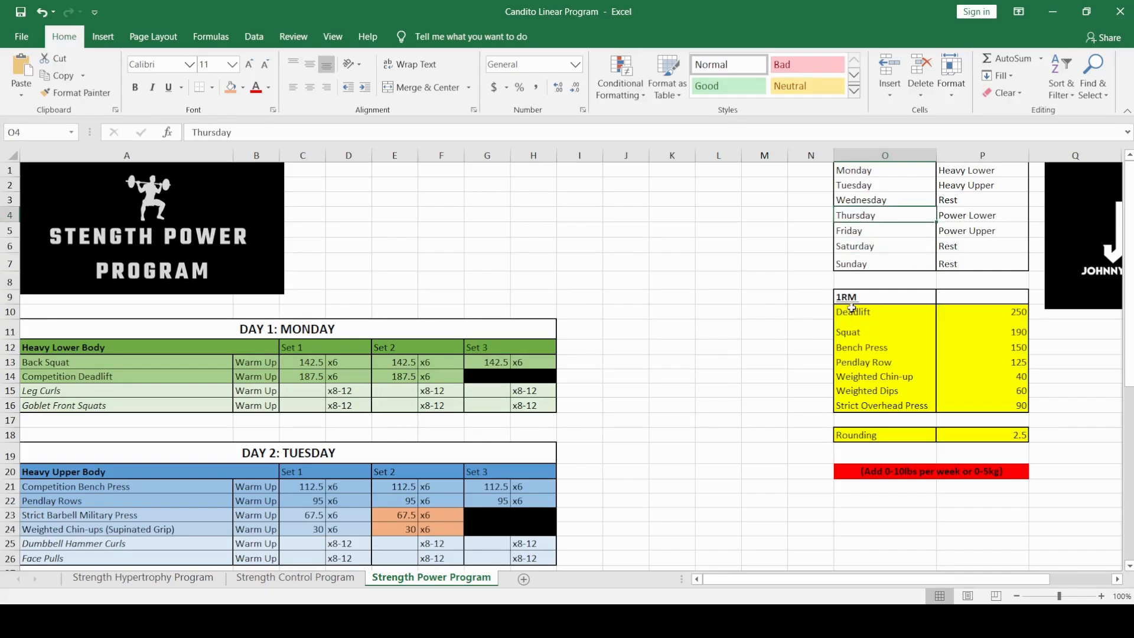
Examine the Strength Power Program's 1RM table, Rounding value and red weekly weight-increase note
left_click_drag(854, 296, 950, 406)
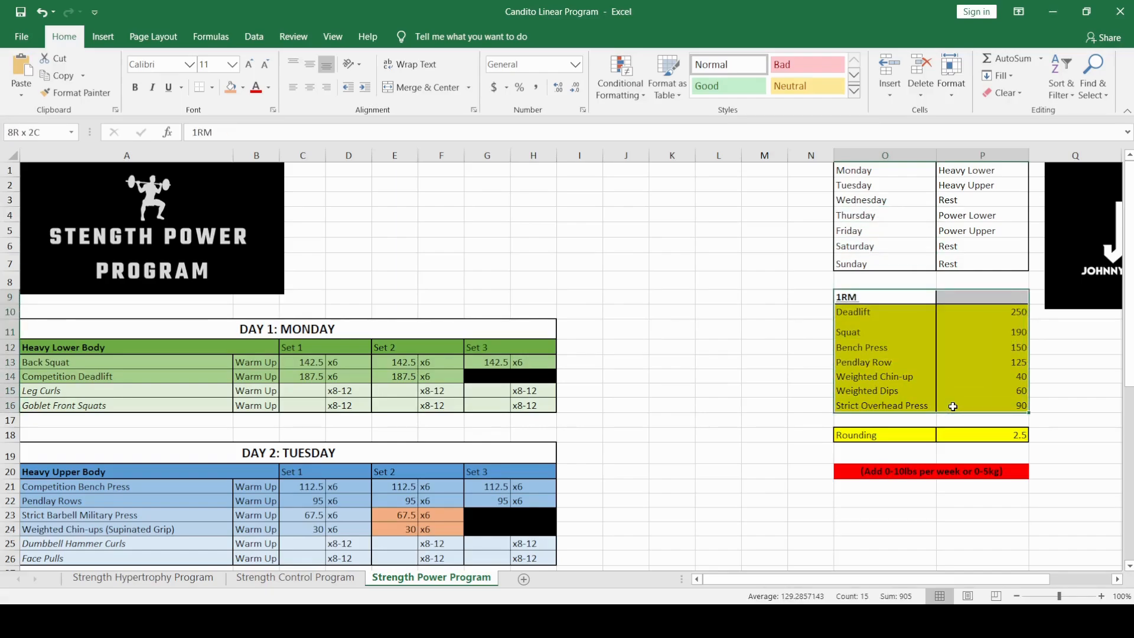
left_click_drag(886, 436, 995, 437)
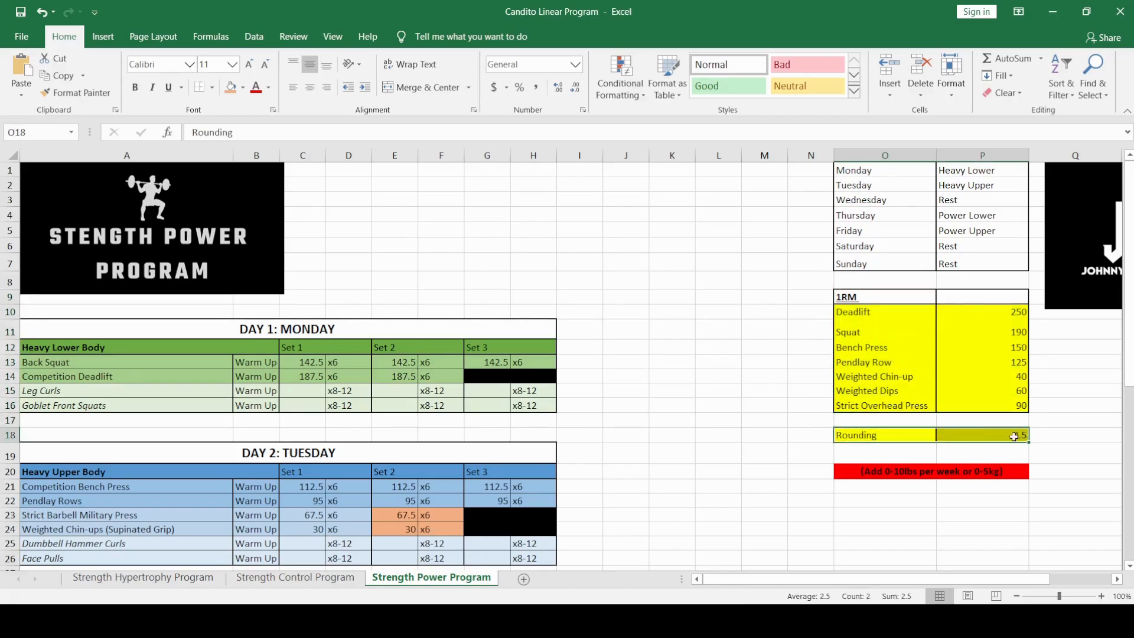
left_click(875, 473)
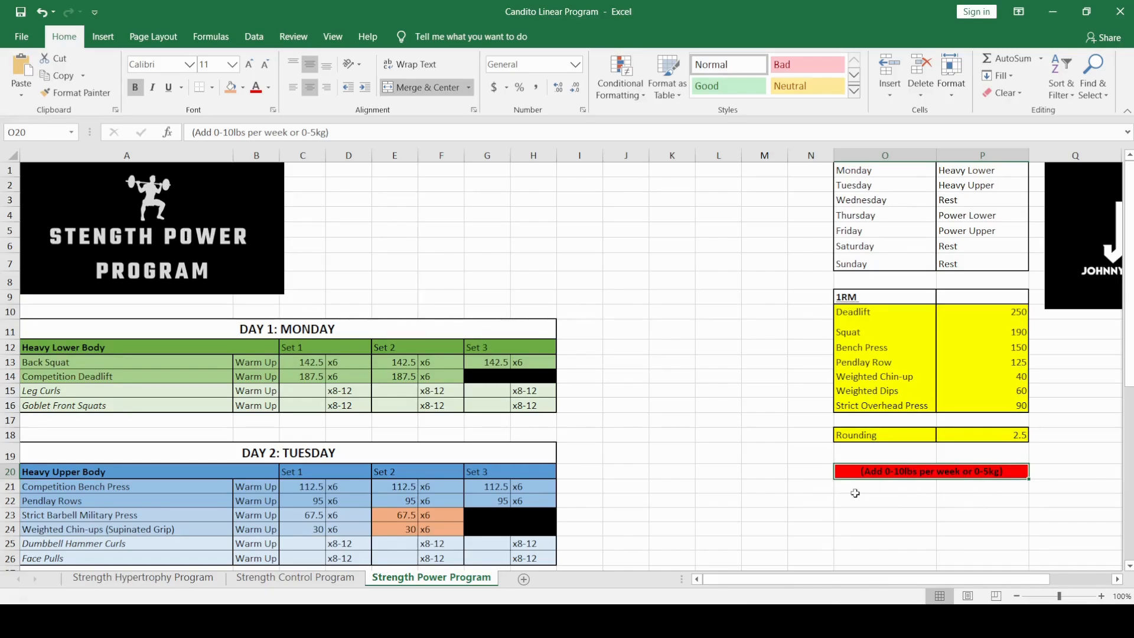
left_click(806, 476)
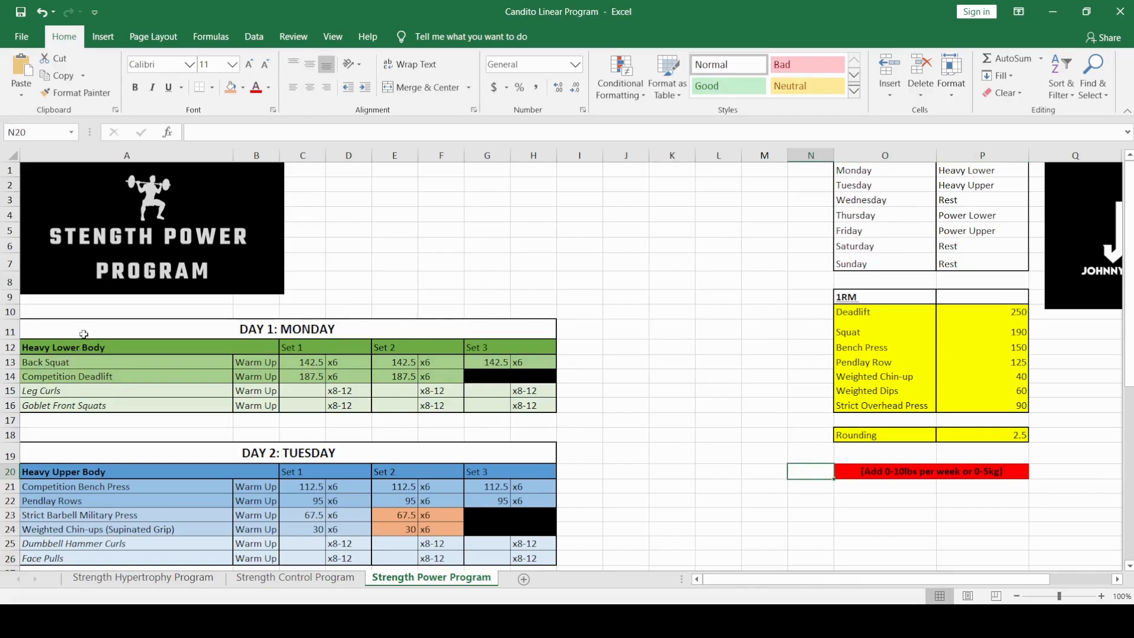
Inspect the Set 1 weight formulas of Day 1's Back Squat and Competition Deadlift
left_click(88, 315)
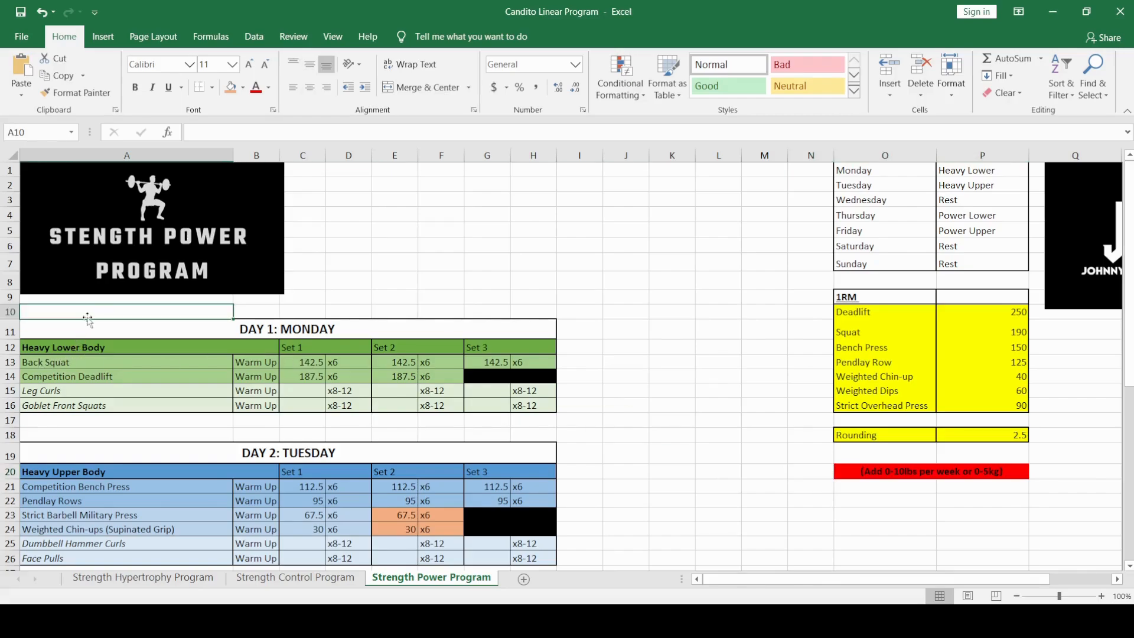
left_click(65, 347)
left_click(114, 362)
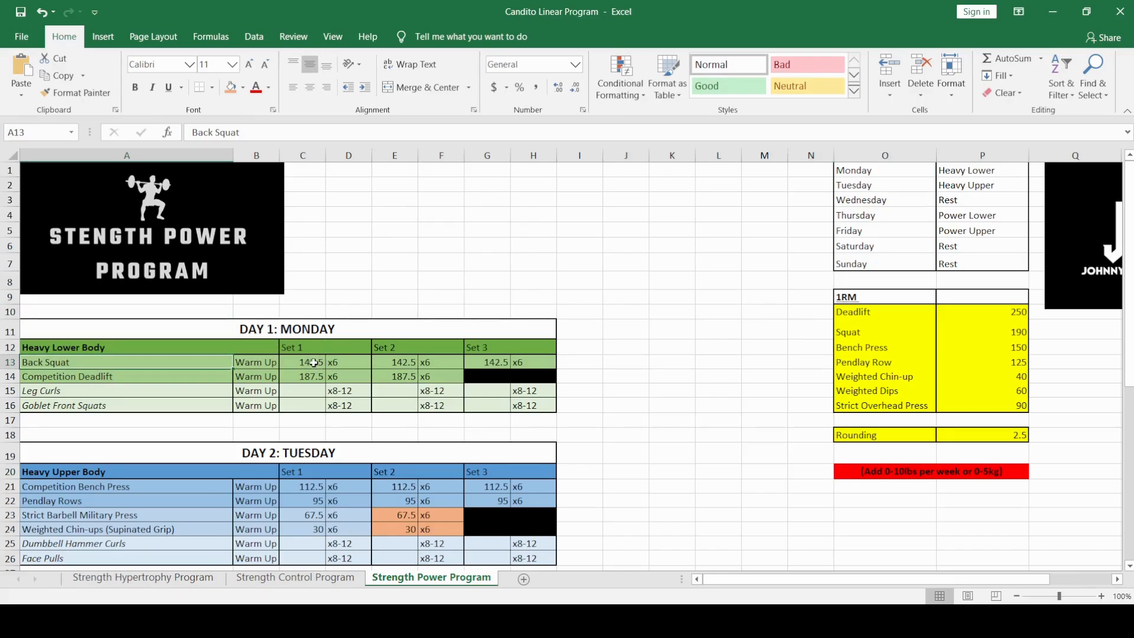
left_click(313, 363)
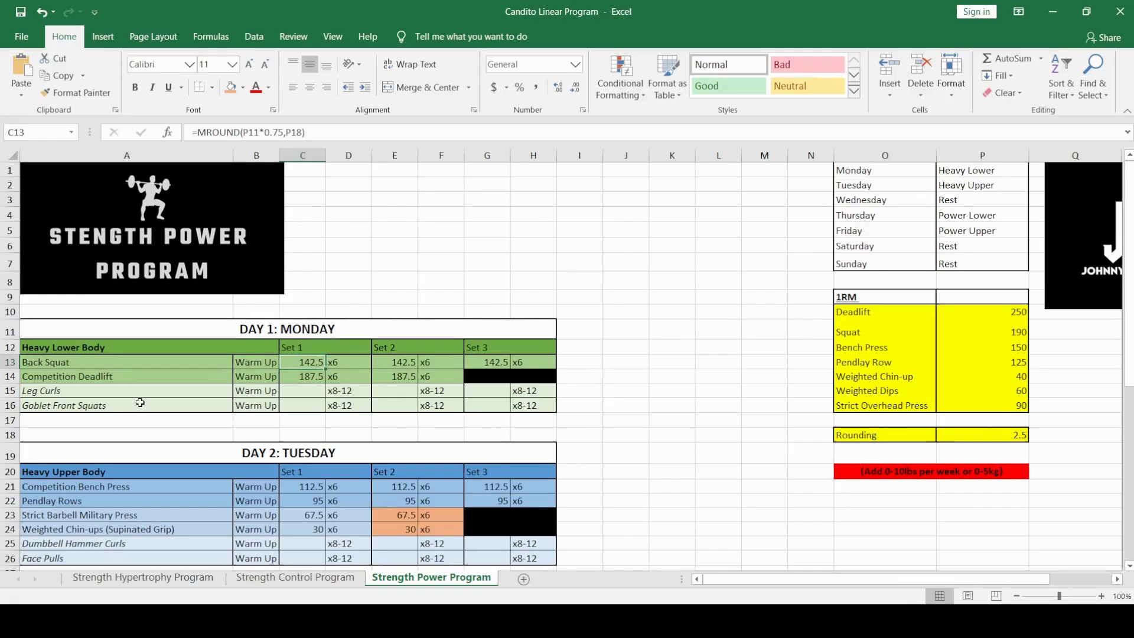
left_click(116, 379)
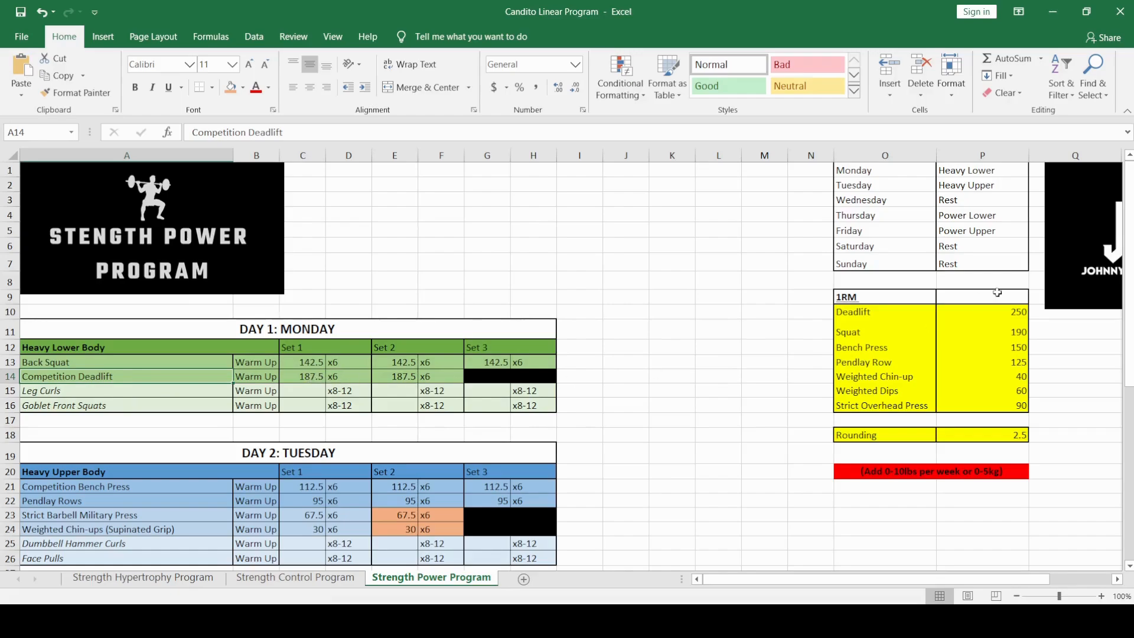
left_click(311, 376)
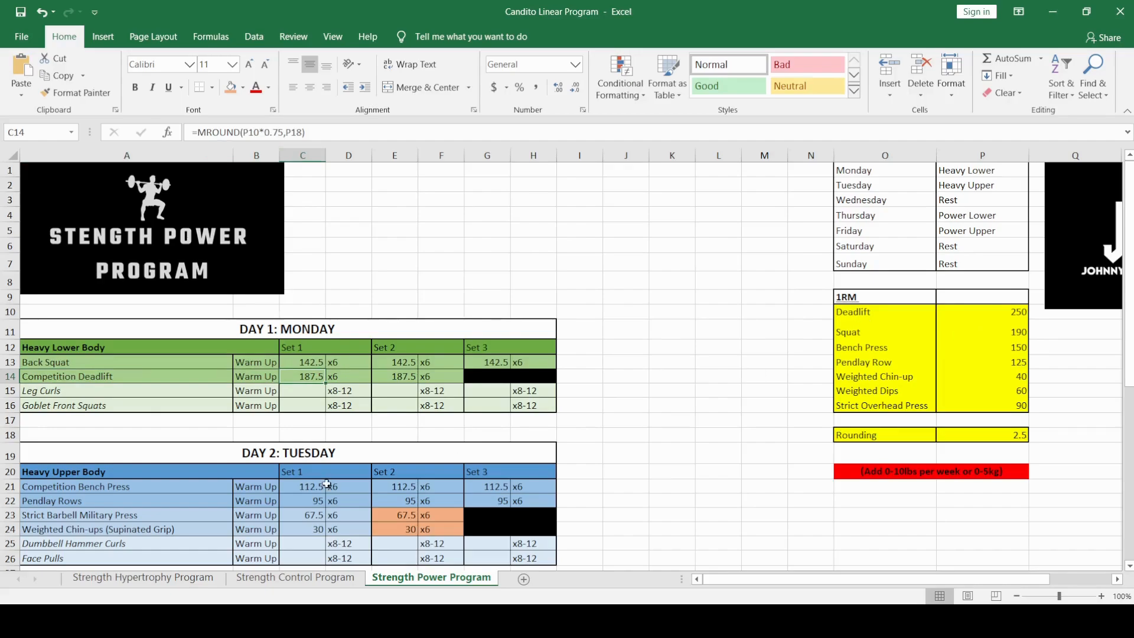
key("Down")
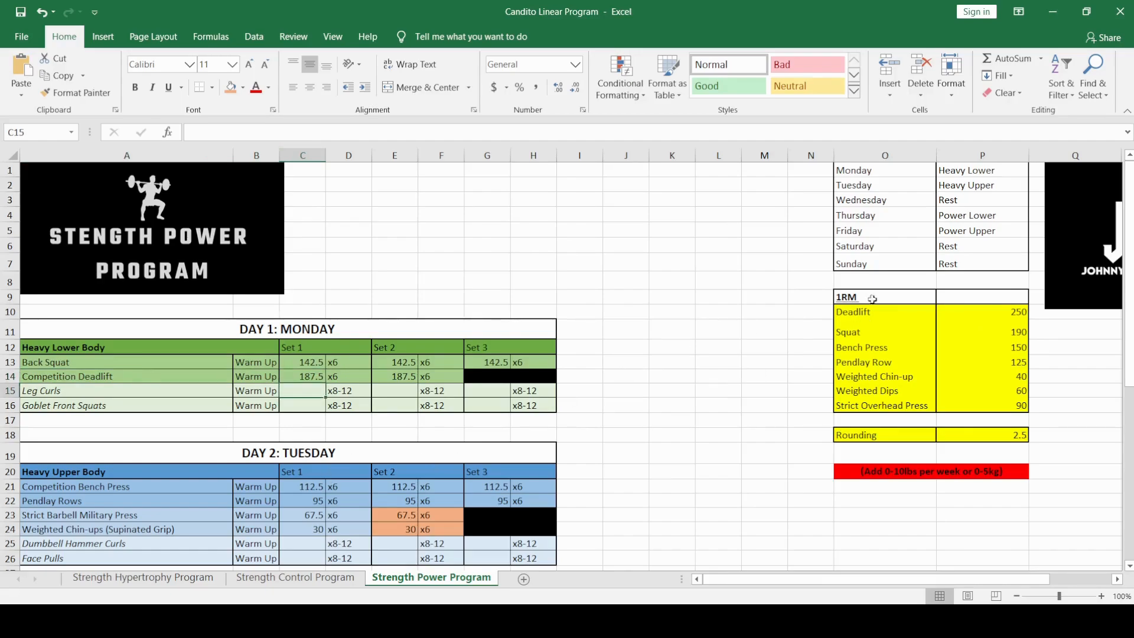
Review Day 1's Leg Curls and Goblet Front Squats accessory rows
left_click_drag(26, 390, 127, 408)
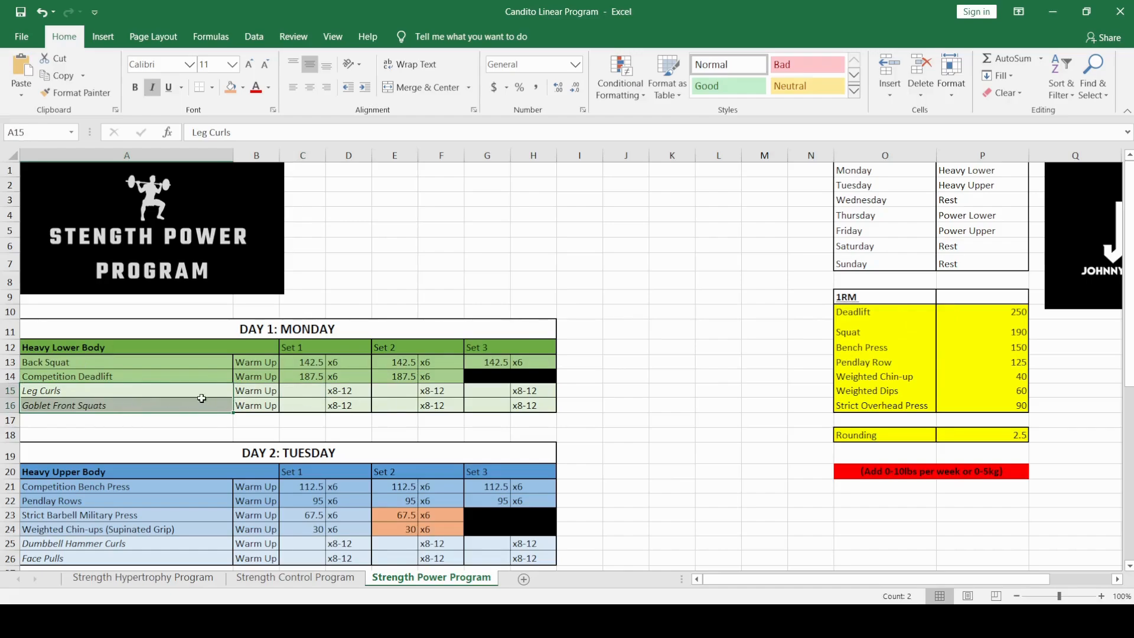
left_click(134, 391)
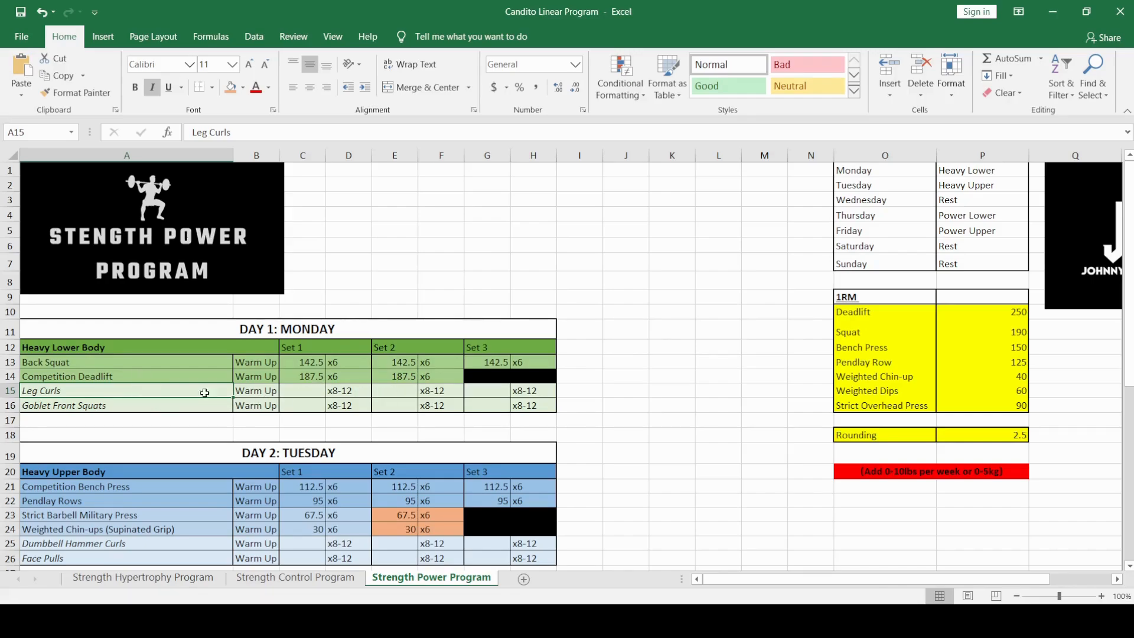
left_click(146, 404)
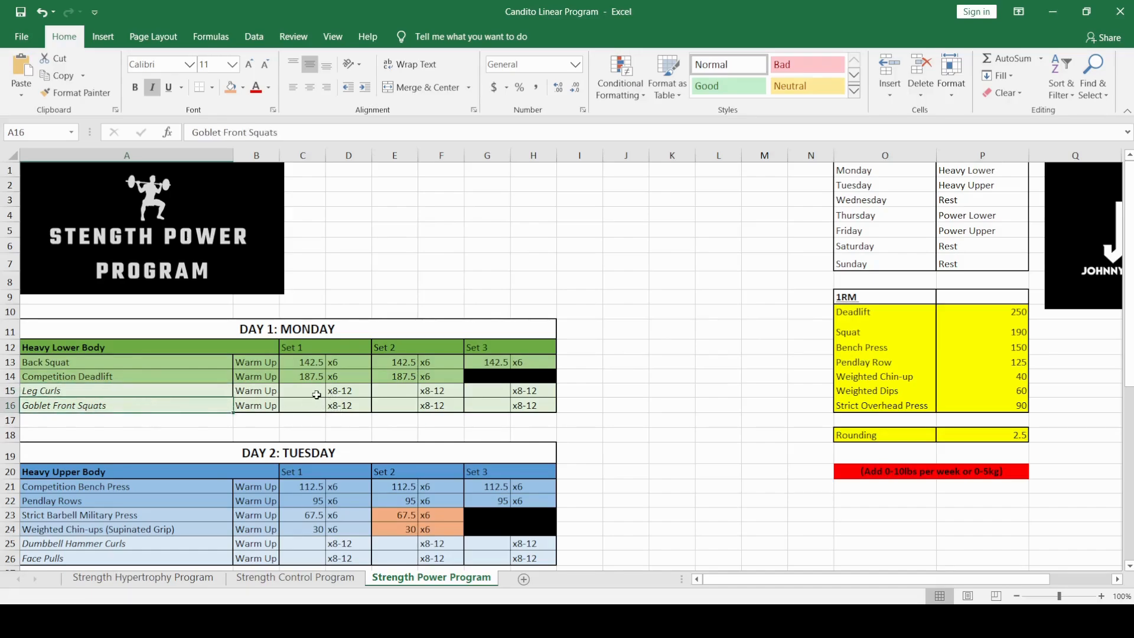
left_click(125, 391)
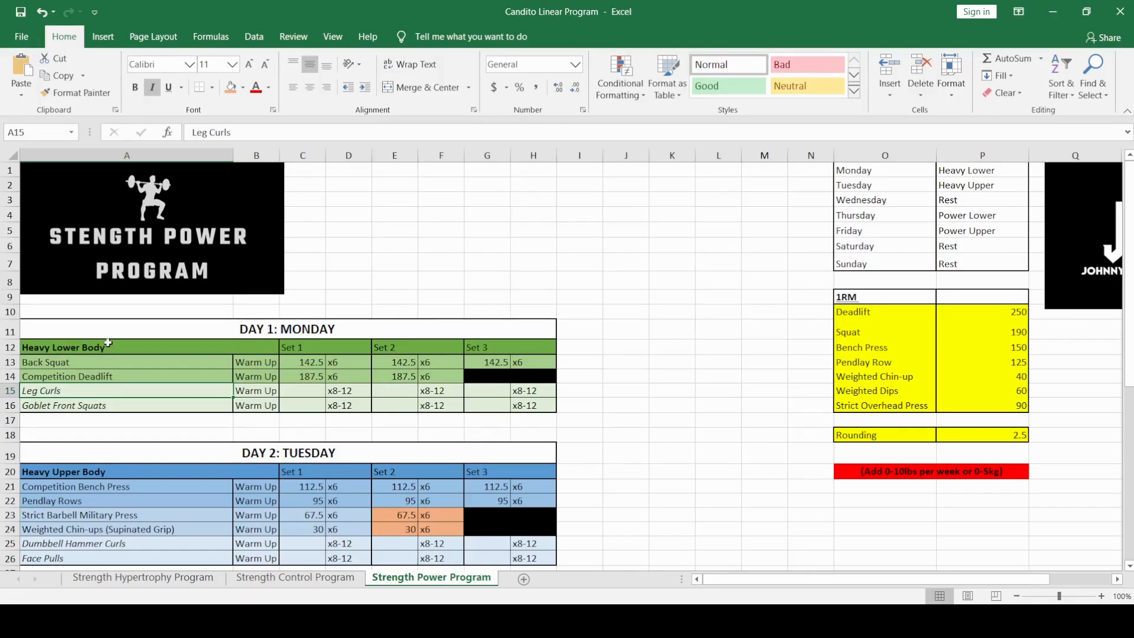
left_click(104, 406)
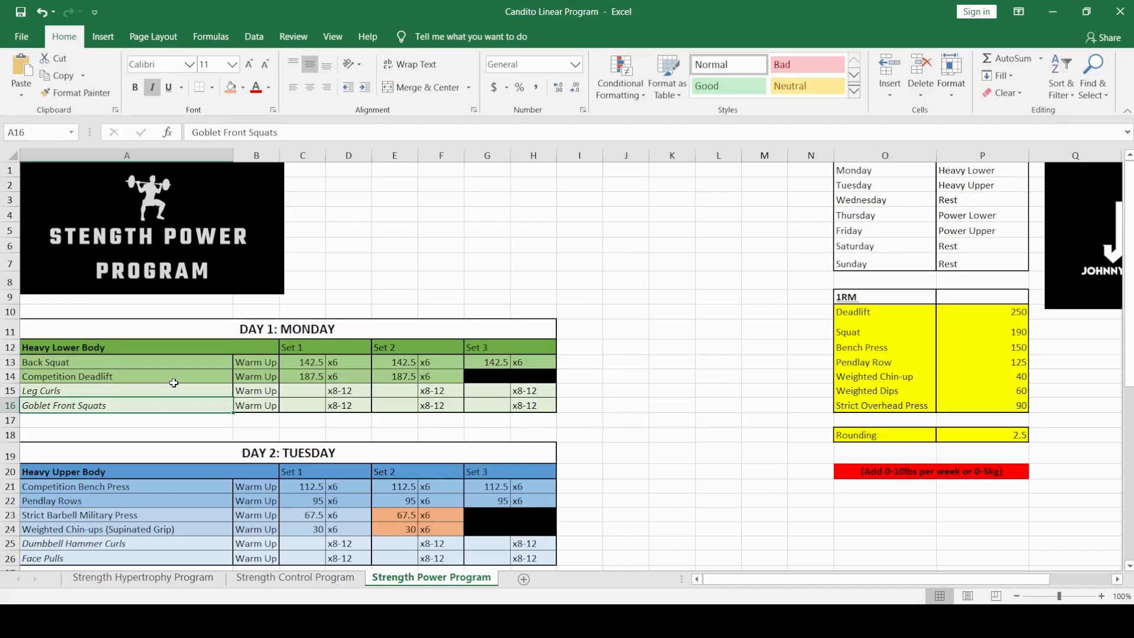
Review Day 2's Pendlay Rows row and inspect the weight formula of its Set 1
scroll(174, 382, "down", 3)
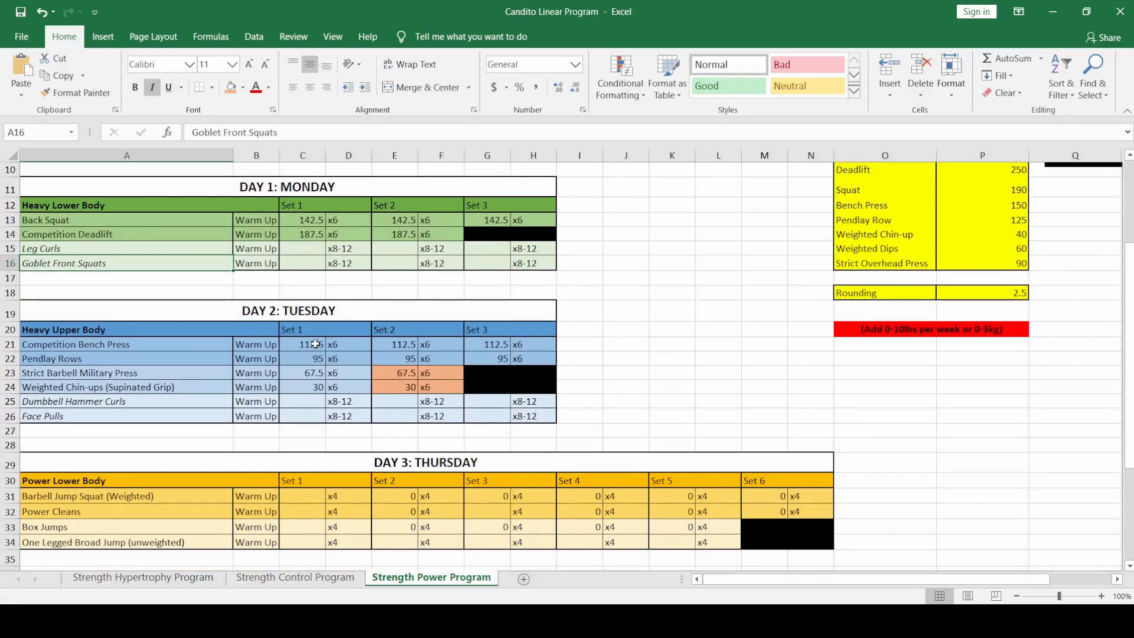
left_click(144, 357)
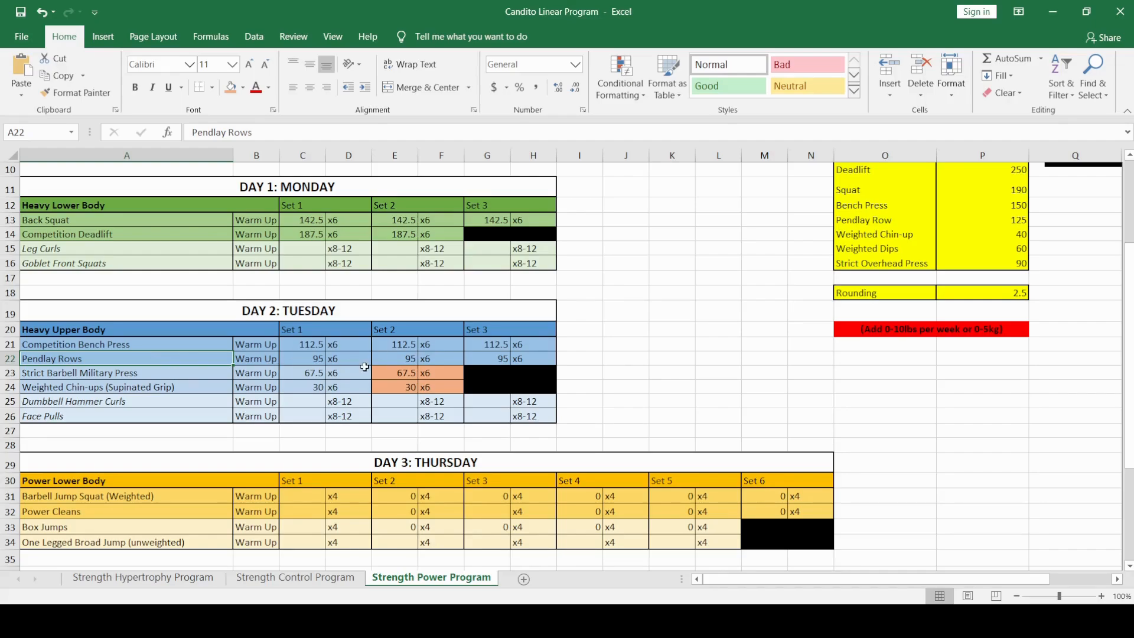
left_click(317, 358)
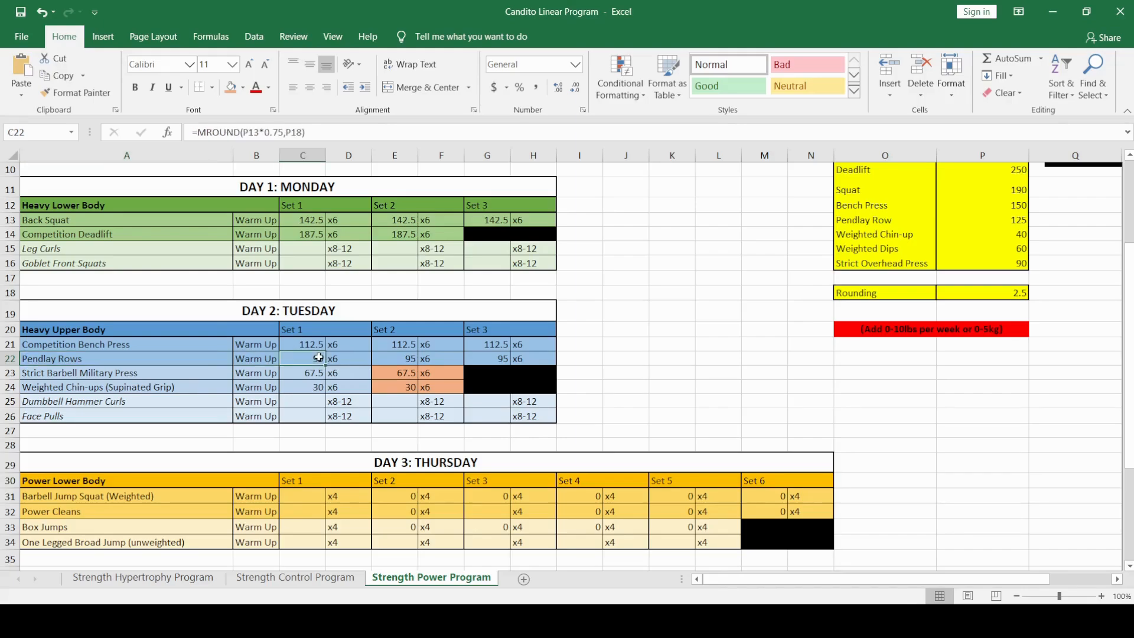
left_click(40, 359)
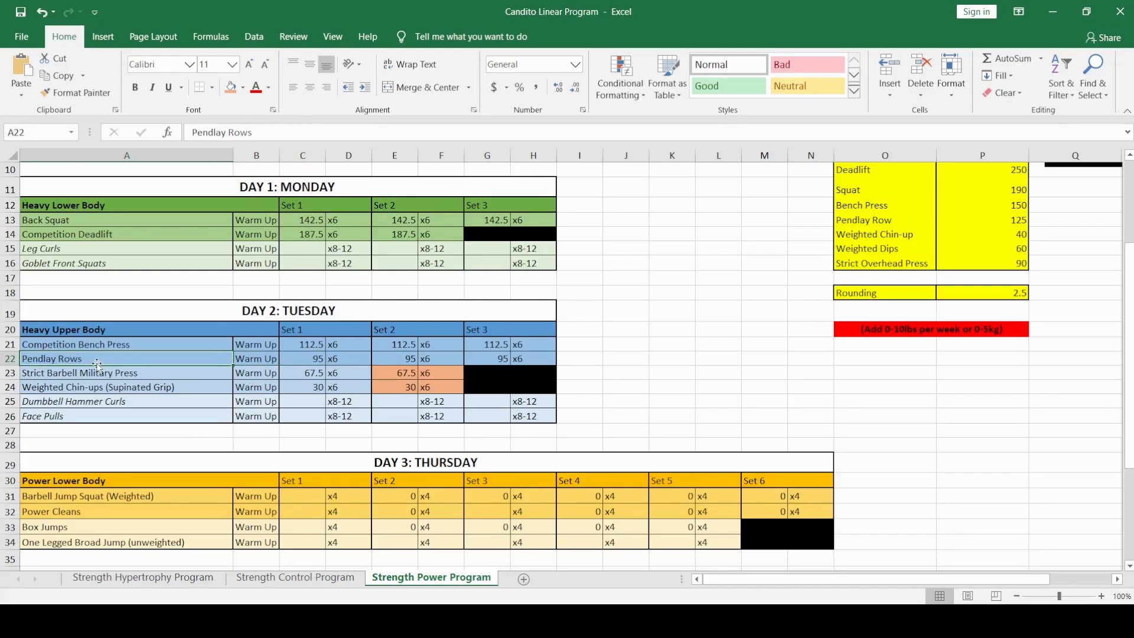
left_click(621, 354)
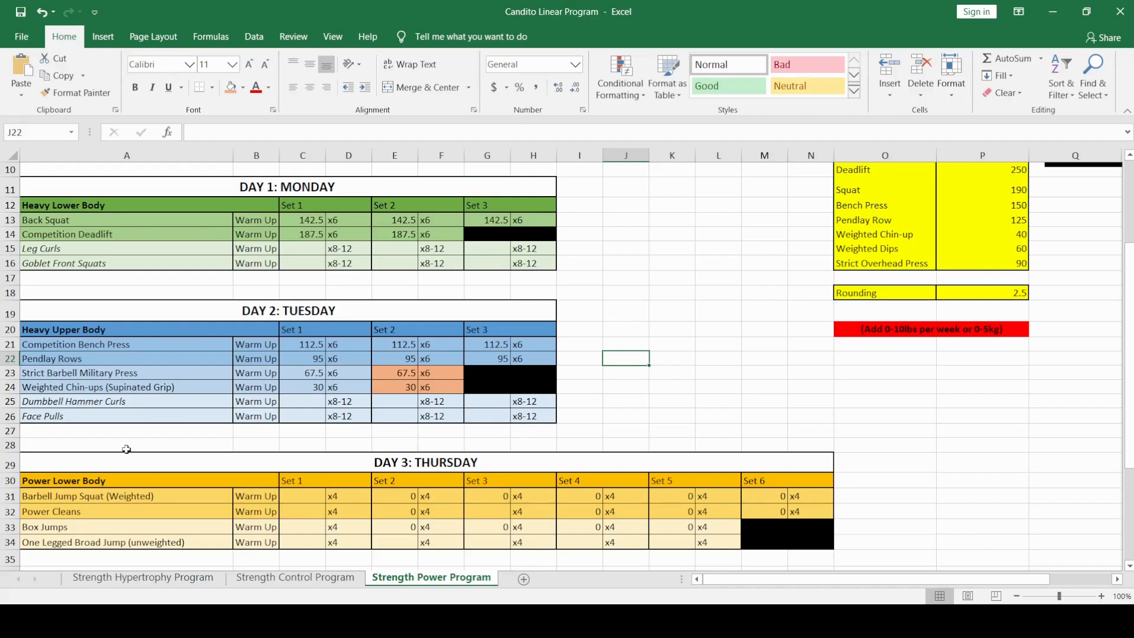
Inspect the cells referenced by the Set 1 weight formula of Day 2's Strict Barbell Military Press
left_click(76, 373)
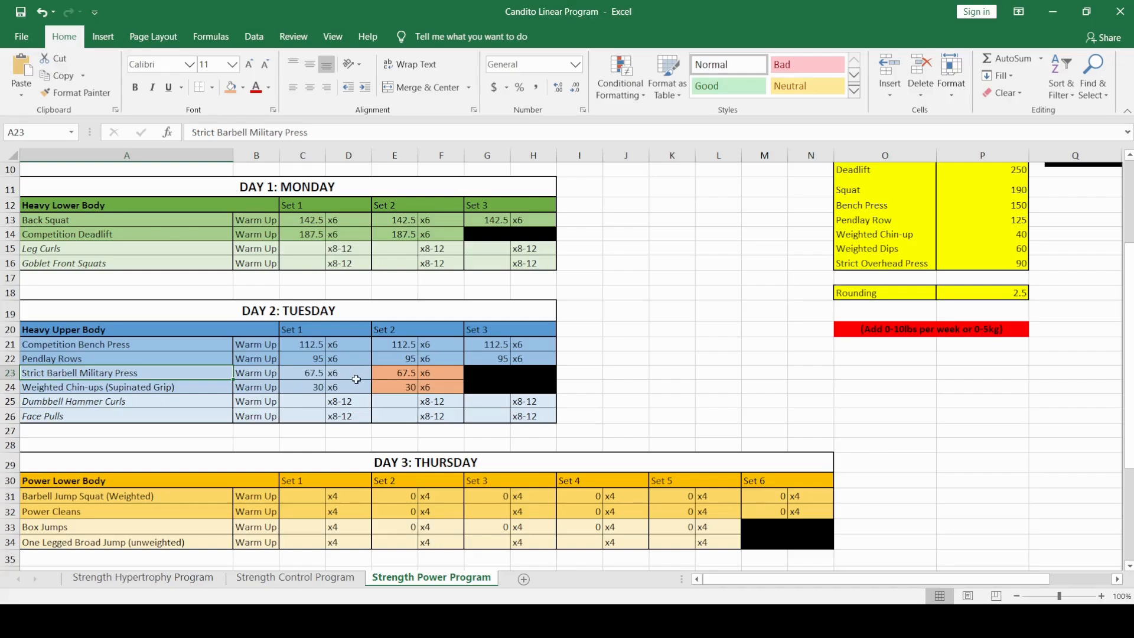
left_click(310, 374)
left_click(285, 133)
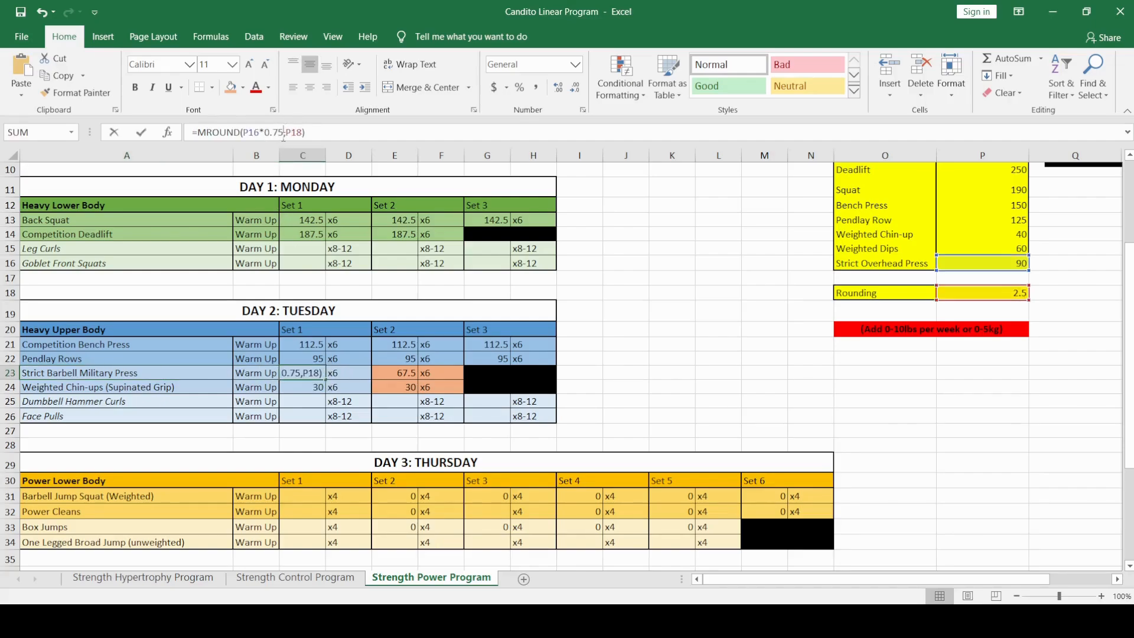
key("Return")
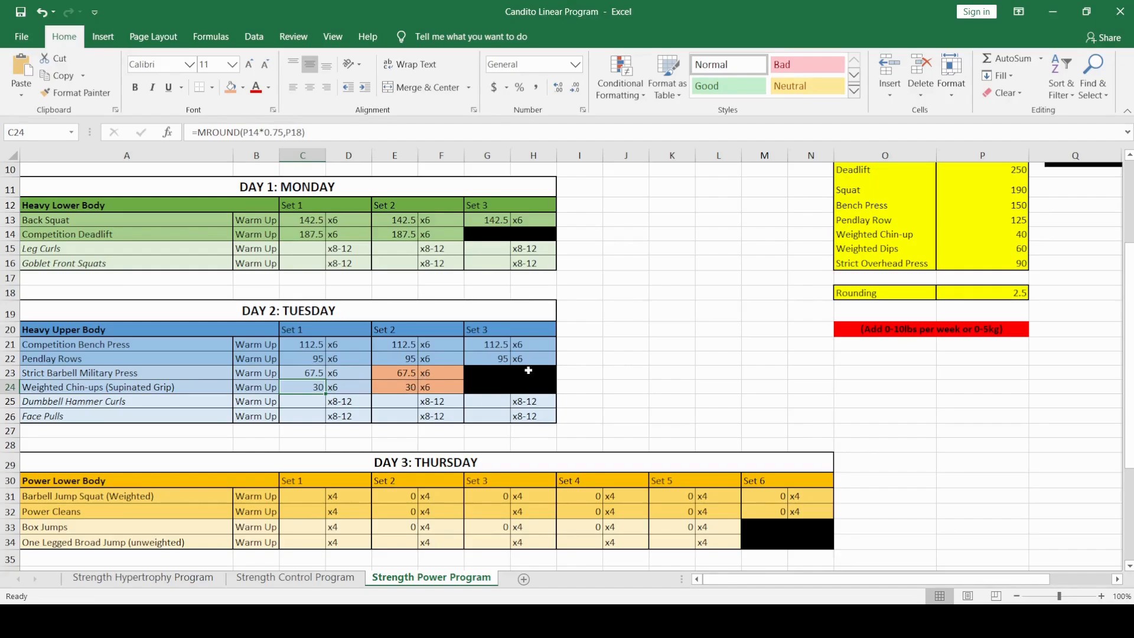
Check Day 2's Weighted Chin-ups Set 1 formula against the Weighted Chin-up entry in the 1RM table
left_click(125, 387)
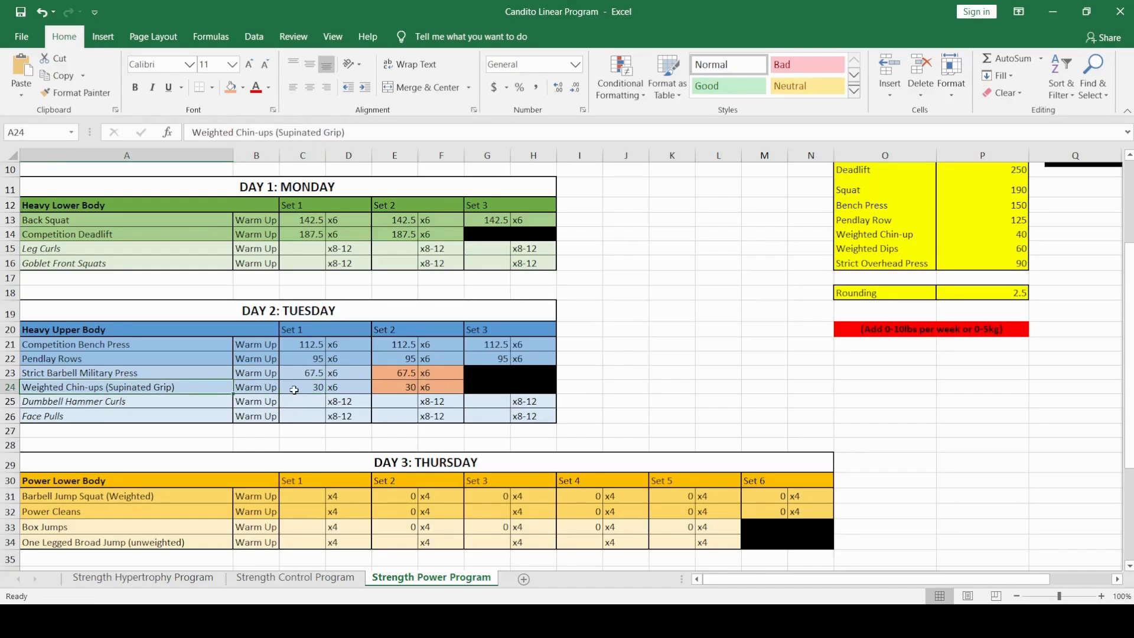
left_click_drag(294, 390, 339, 388)
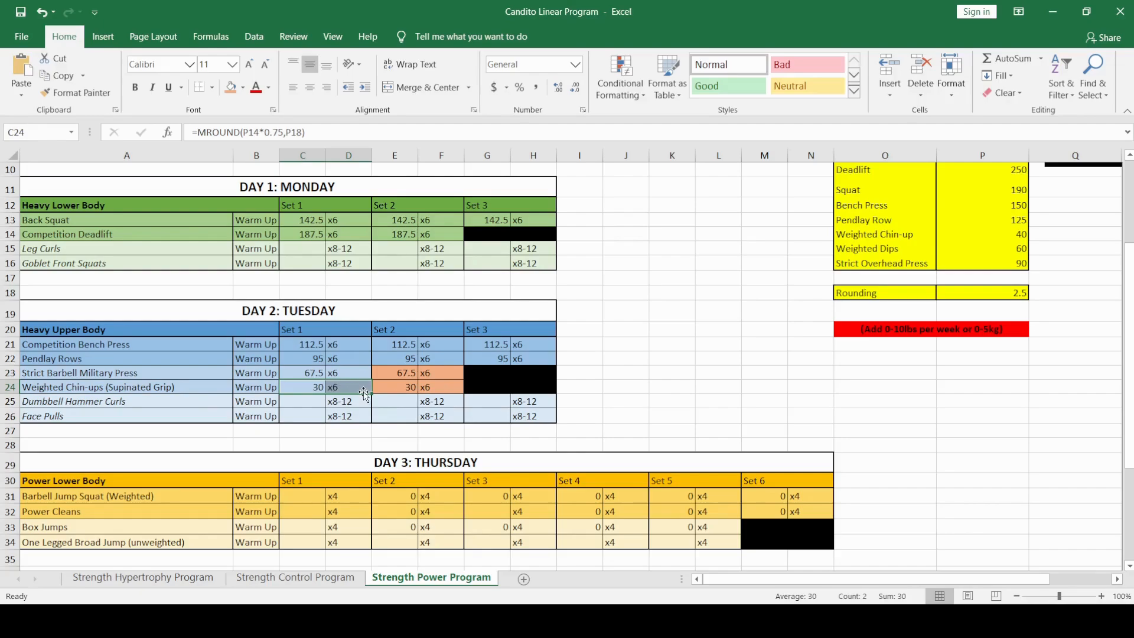
left_click(309, 386)
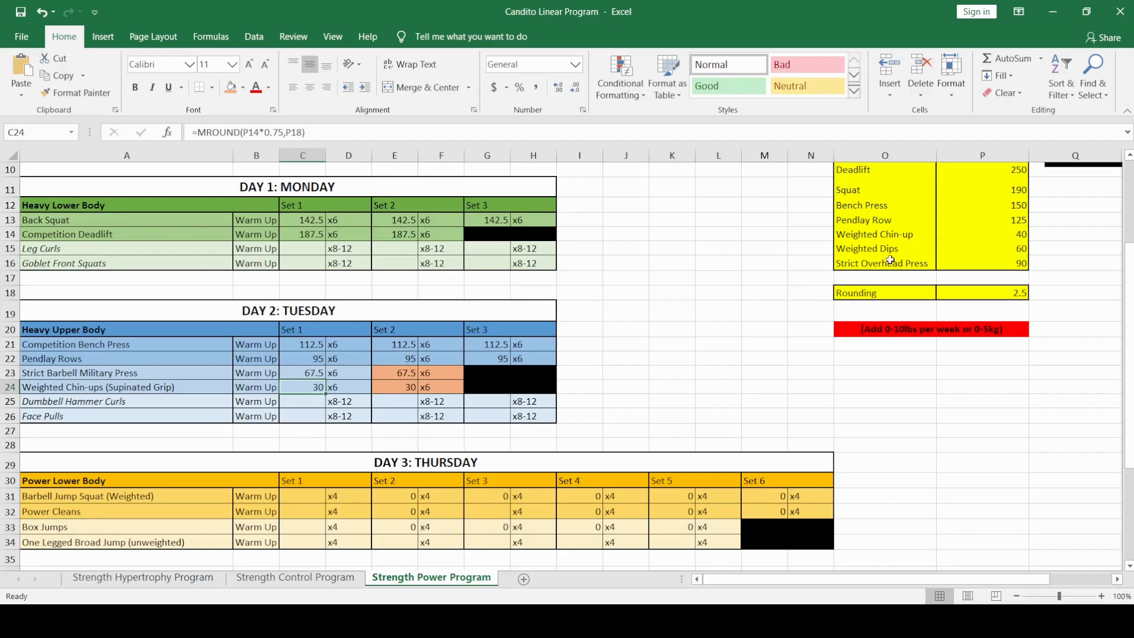
left_click_drag(883, 235, 1001, 234)
left_click(1006, 232)
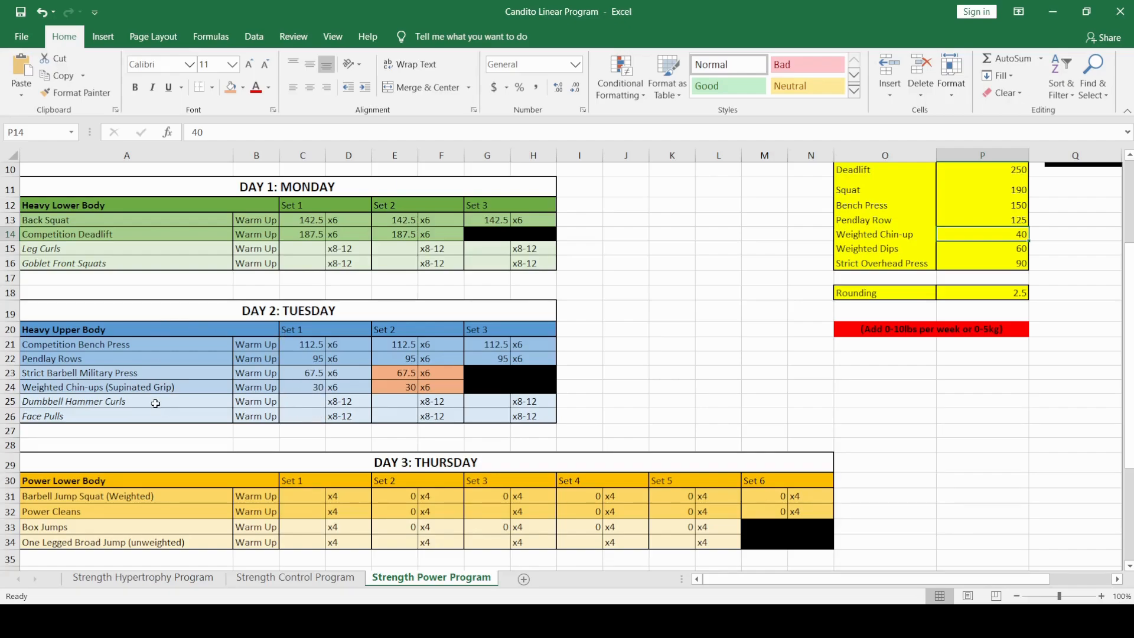
Review Day 2's Dumbbell Hammer Curls and Face Pulls accessory rows across all three sets
left_click_drag(156, 402, 555, 416)
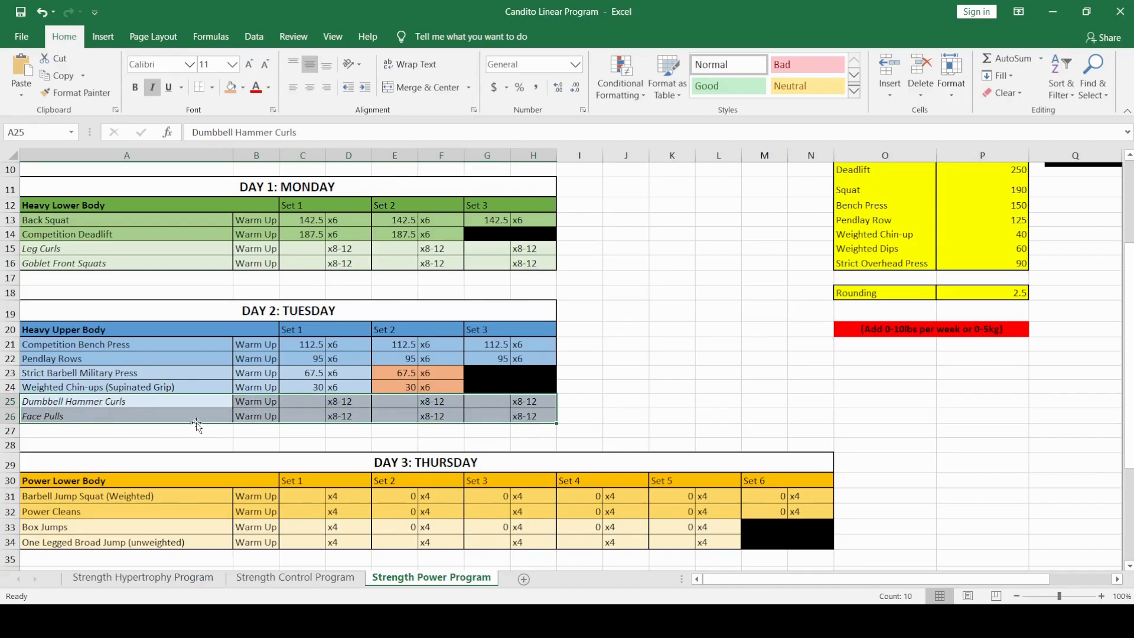
left_click(138, 398)
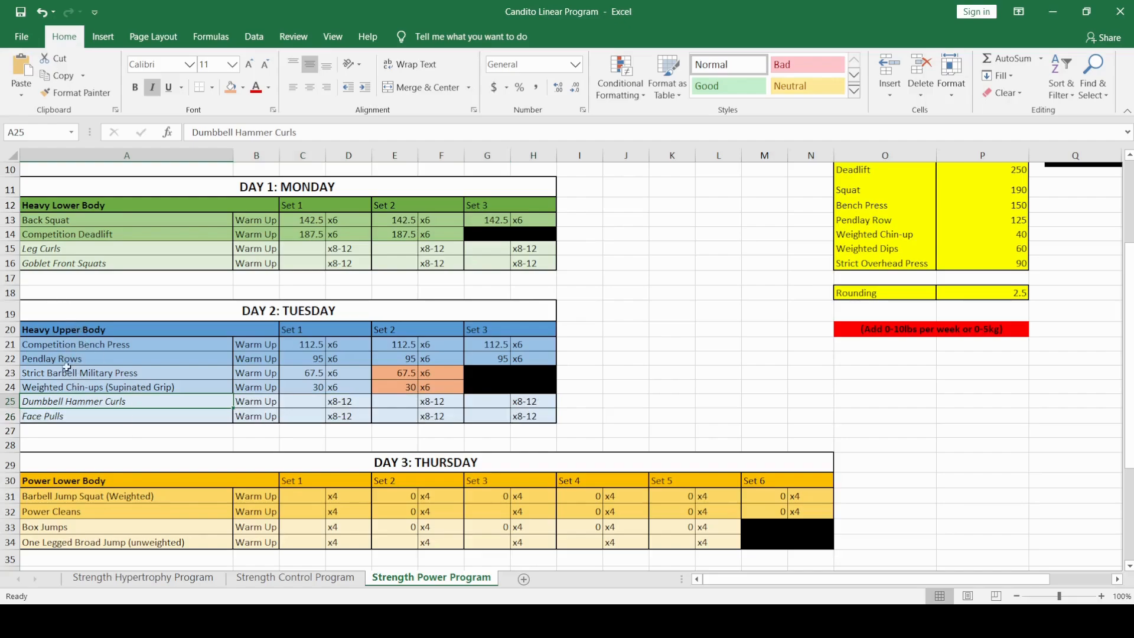
left_click(97, 430)
Examine the Set 1 weight cells of Day 3's Barbell Jump Squat and Power Cleans
scroll(100, 425, "down", 2)
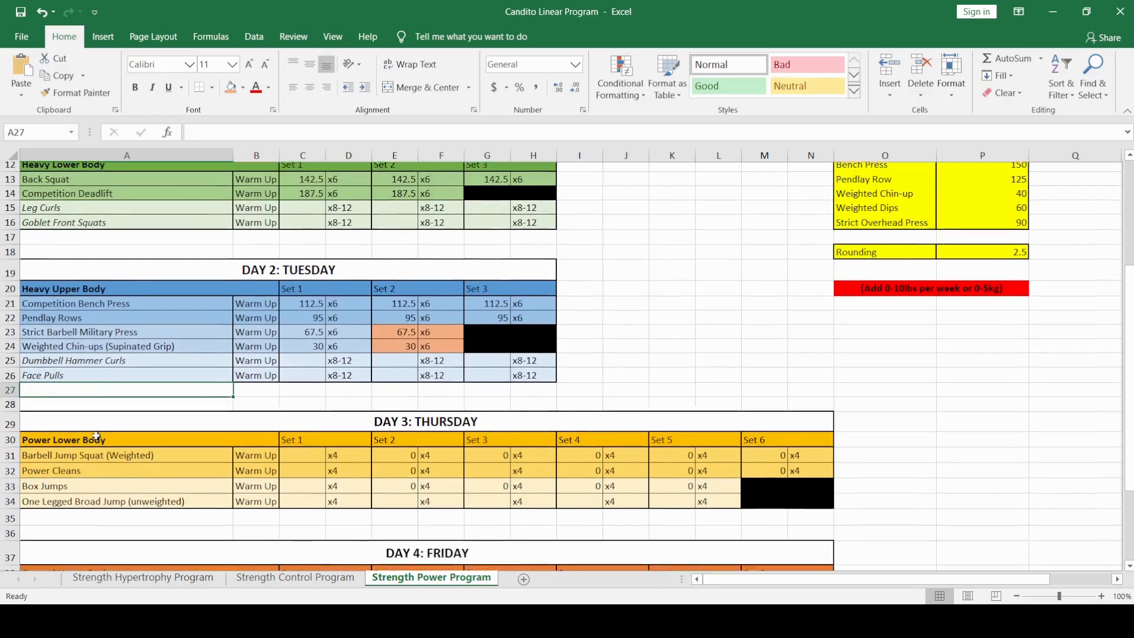
scroll(99, 424, "down", 3)
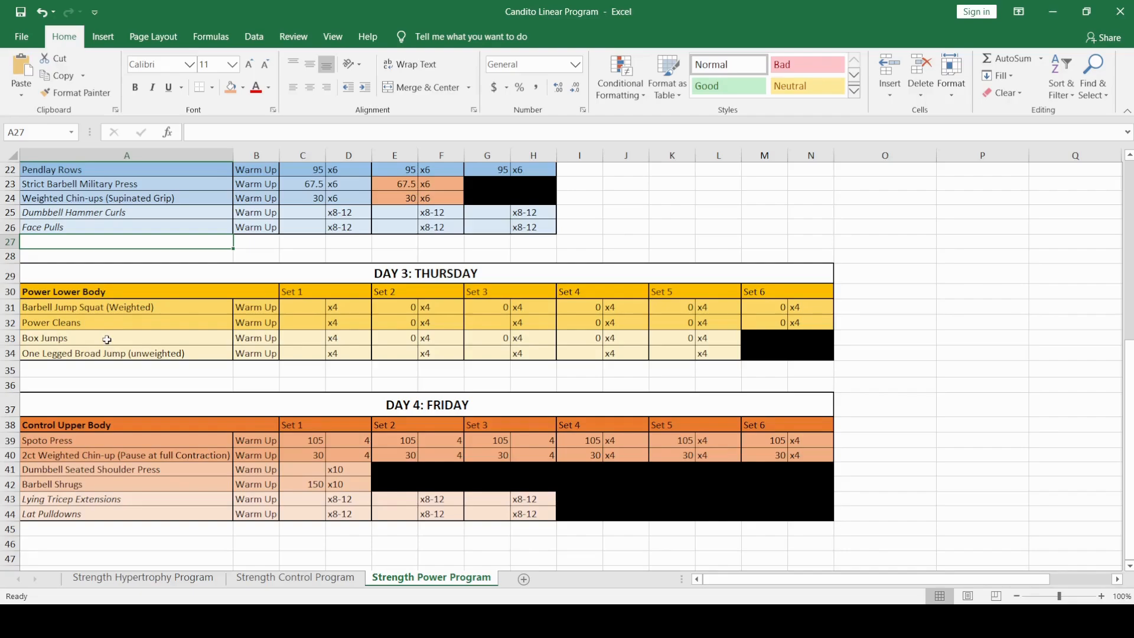
left_click(300, 308)
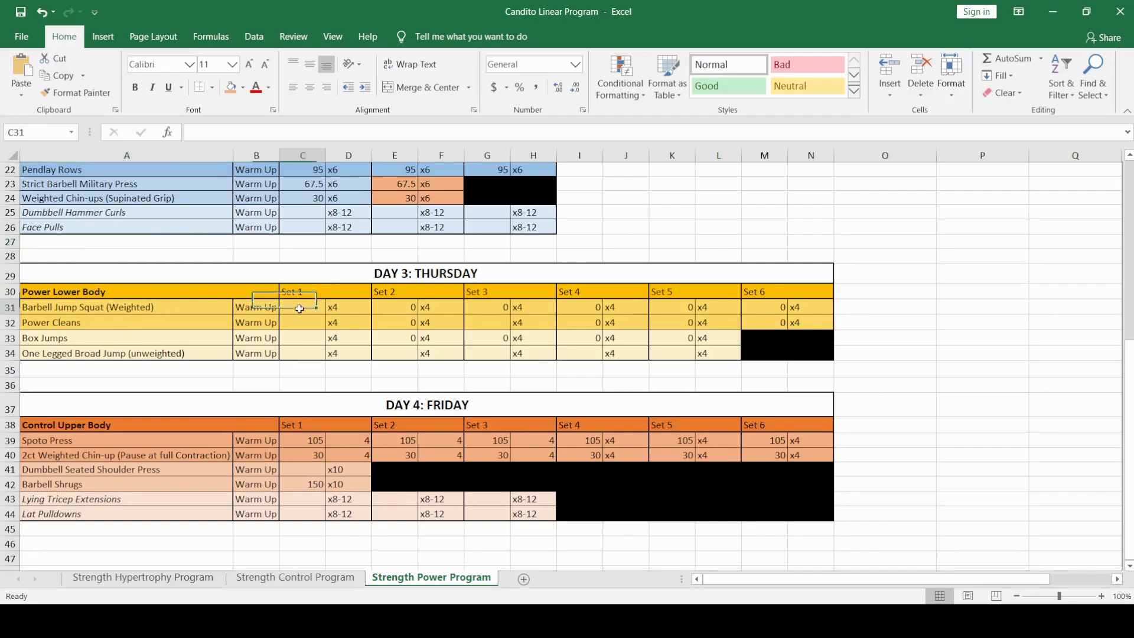
left_click(261, 307)
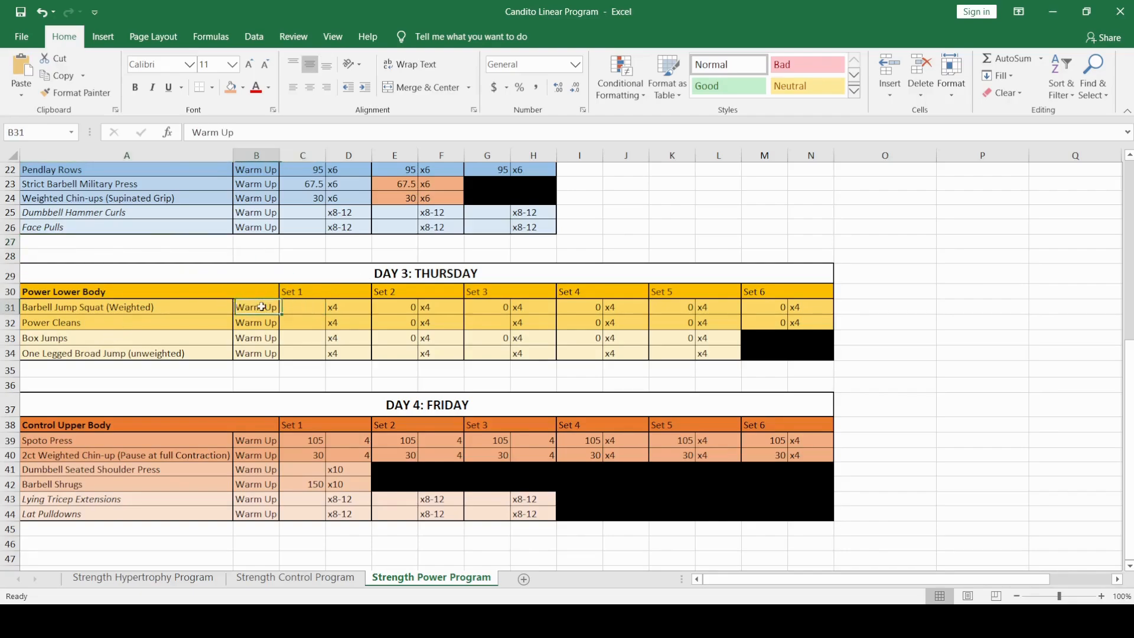
left_click(302, 312)
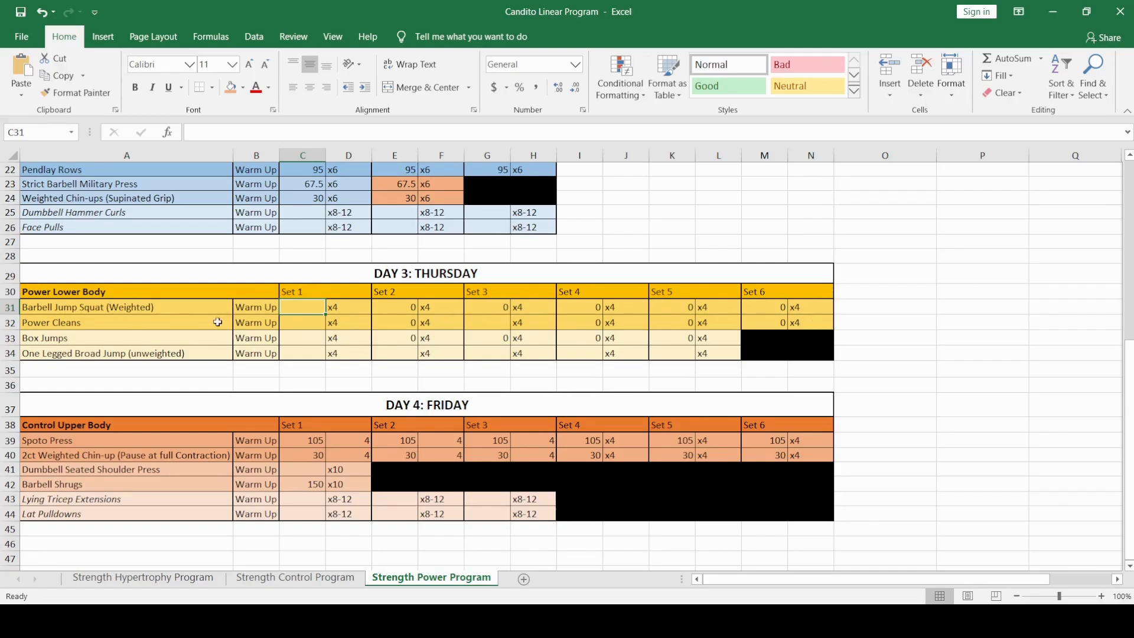
left_click(146, 323)
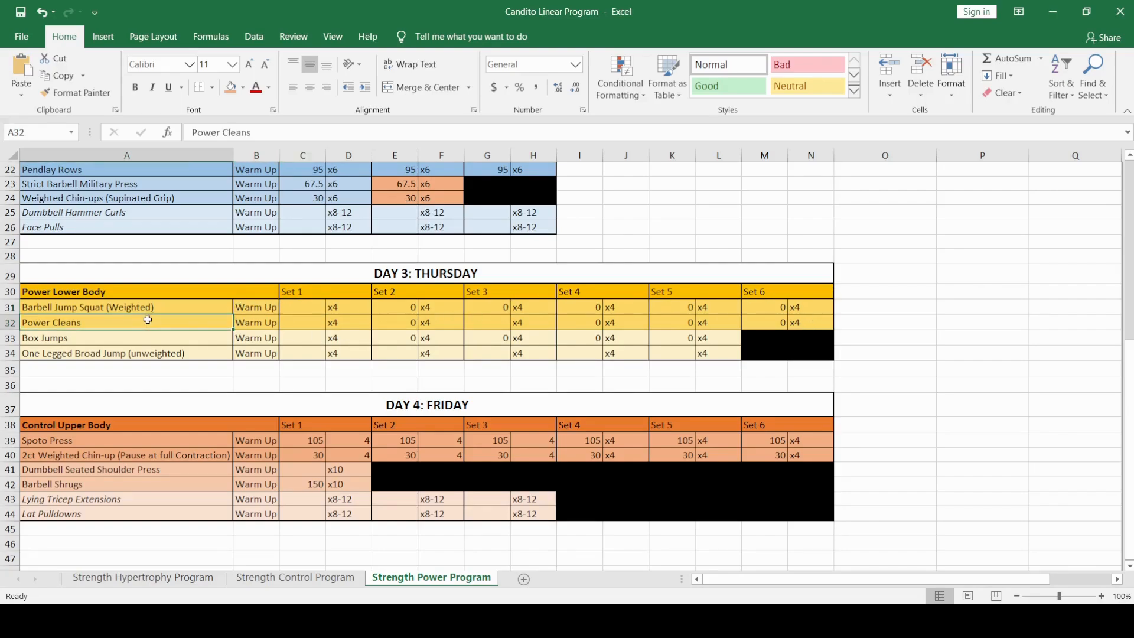
left_click(303, 322)
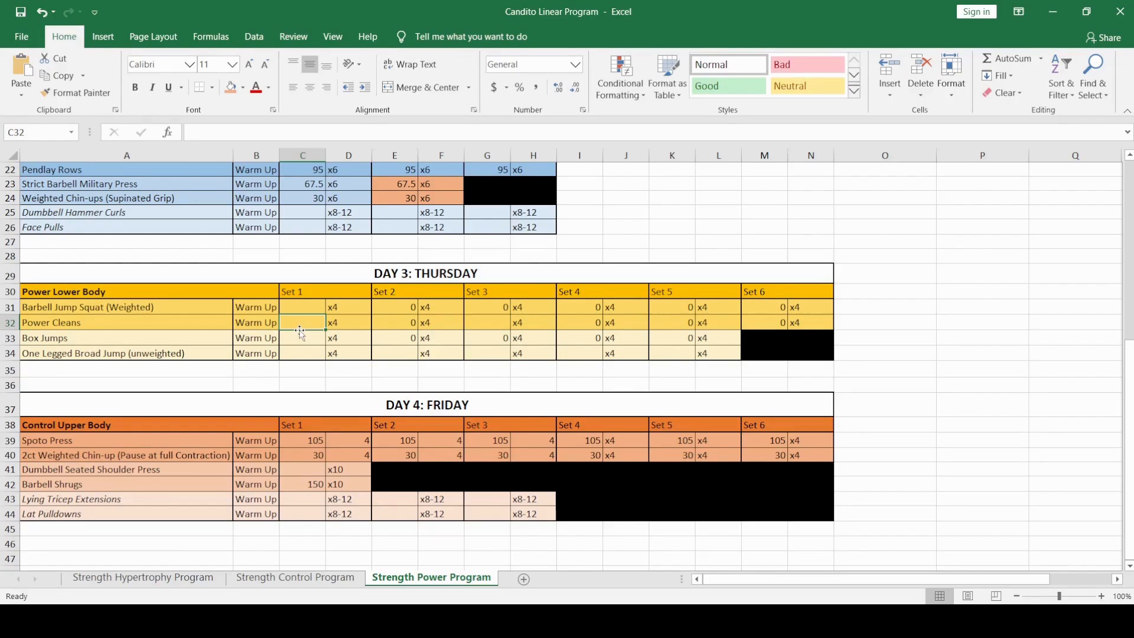
Review Day 3's Box Jumps and One Legged Broad Jump rows, returning to the Barbell Jump Squat row
left_click(163, 336)
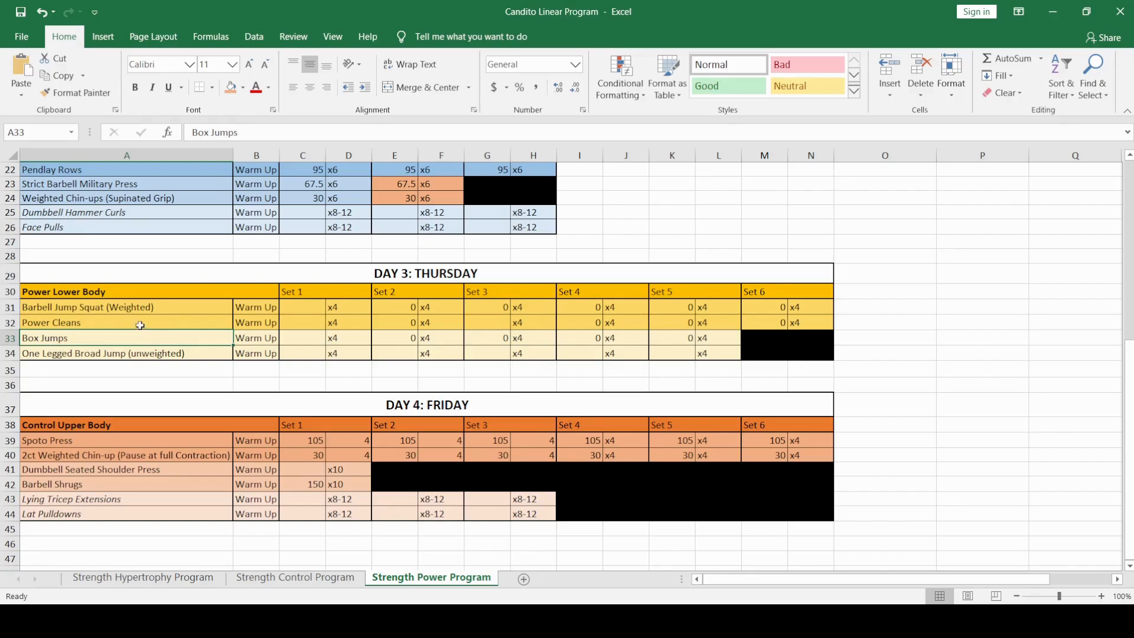
left_click(138, 352)
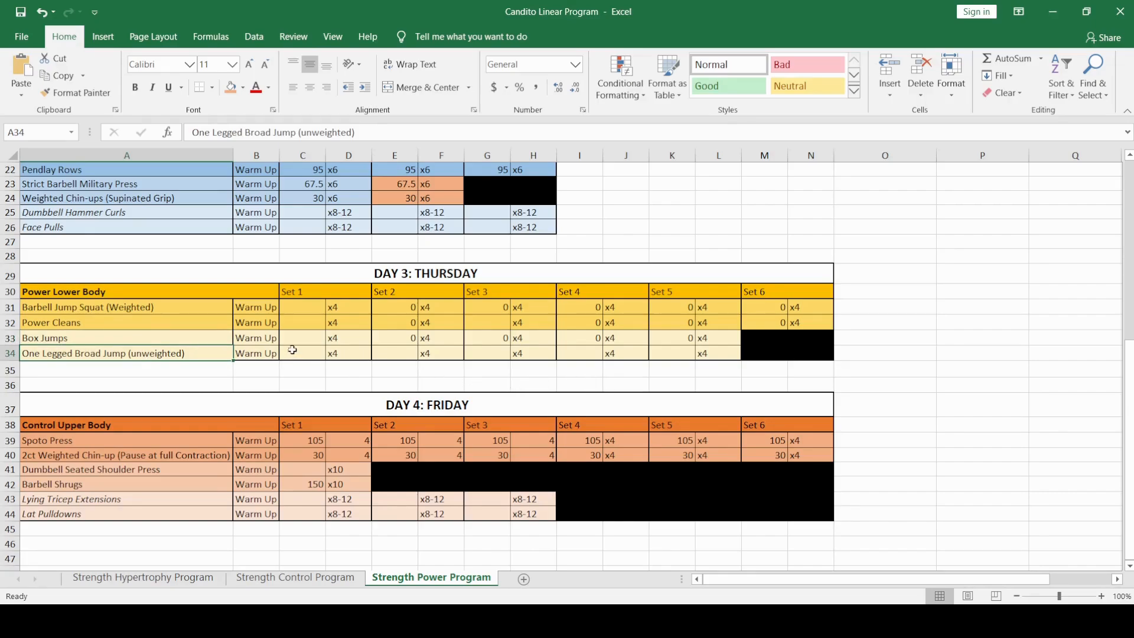
left_click(201, 308)
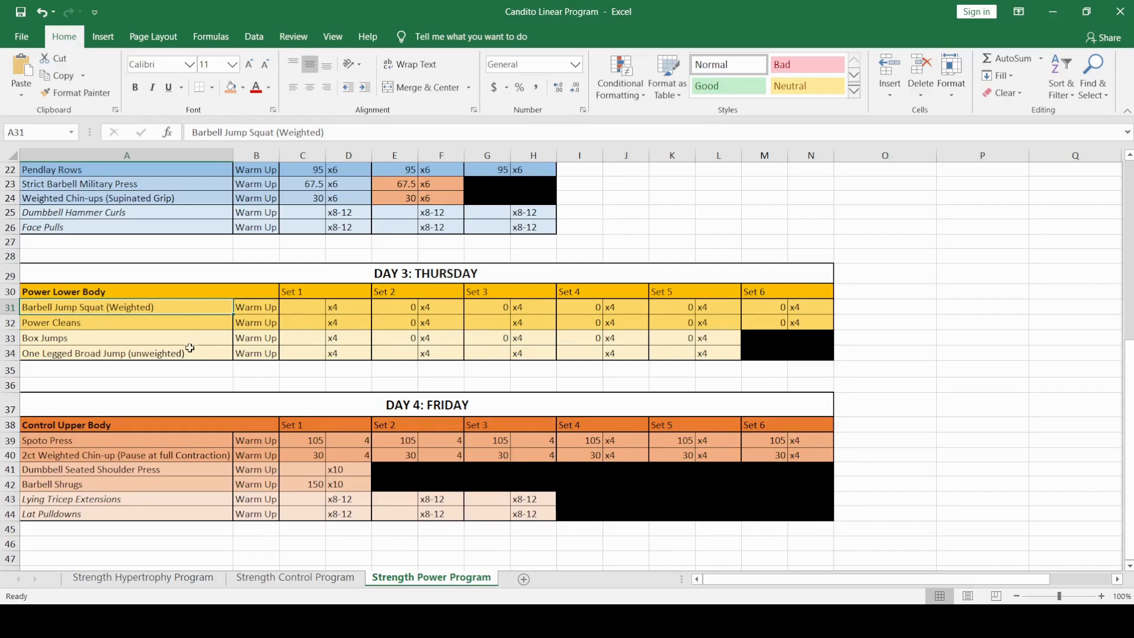
Compare the Day 4 Friday table with the earlier days and inspect the Spoto Press Set 1 weight formula
scroll(191, 348, "down", 1)
scroll(155, 394, "down", 1)
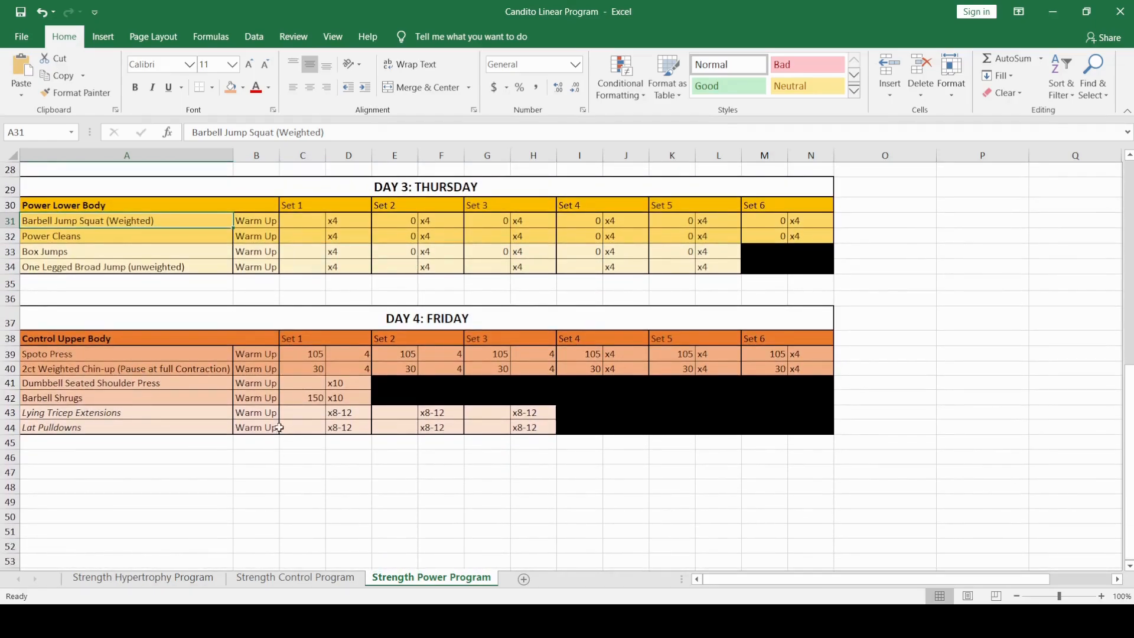
scroll(287, 393, "up", 3)
scroll(293, 380, "up", 3)
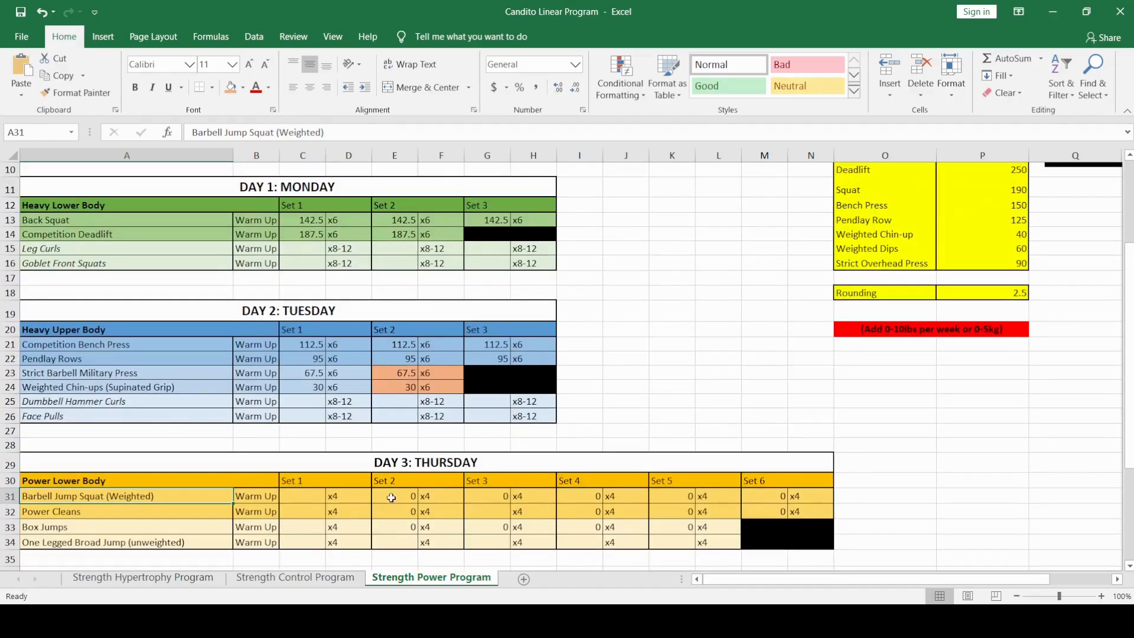
scroll(406, 534, "down", 6)
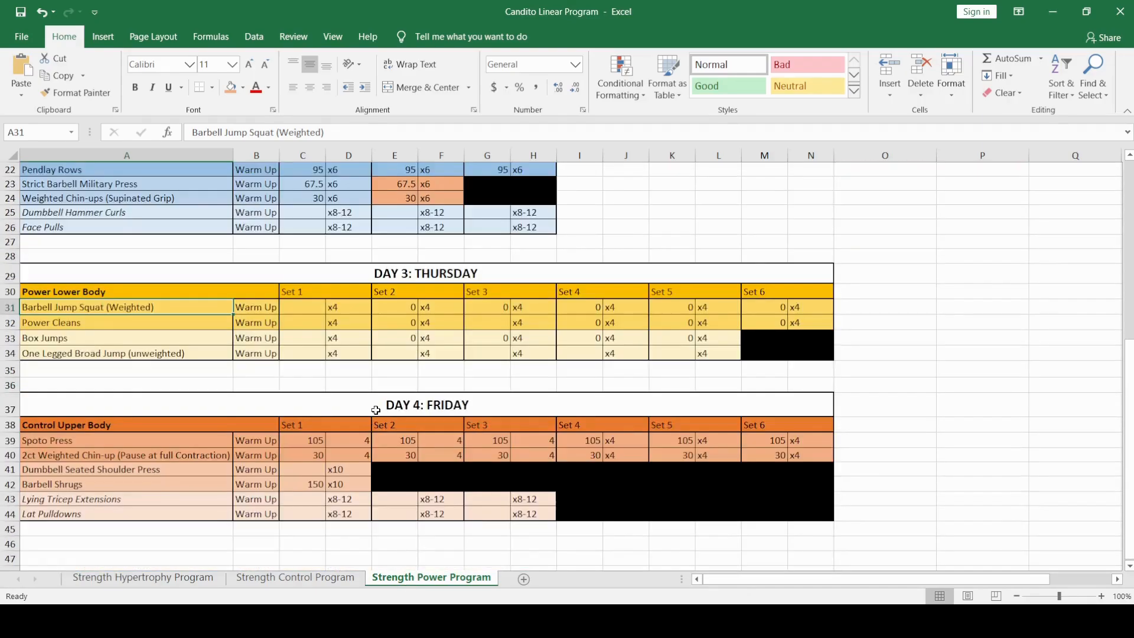
scroll(346, 415, "down", 1)
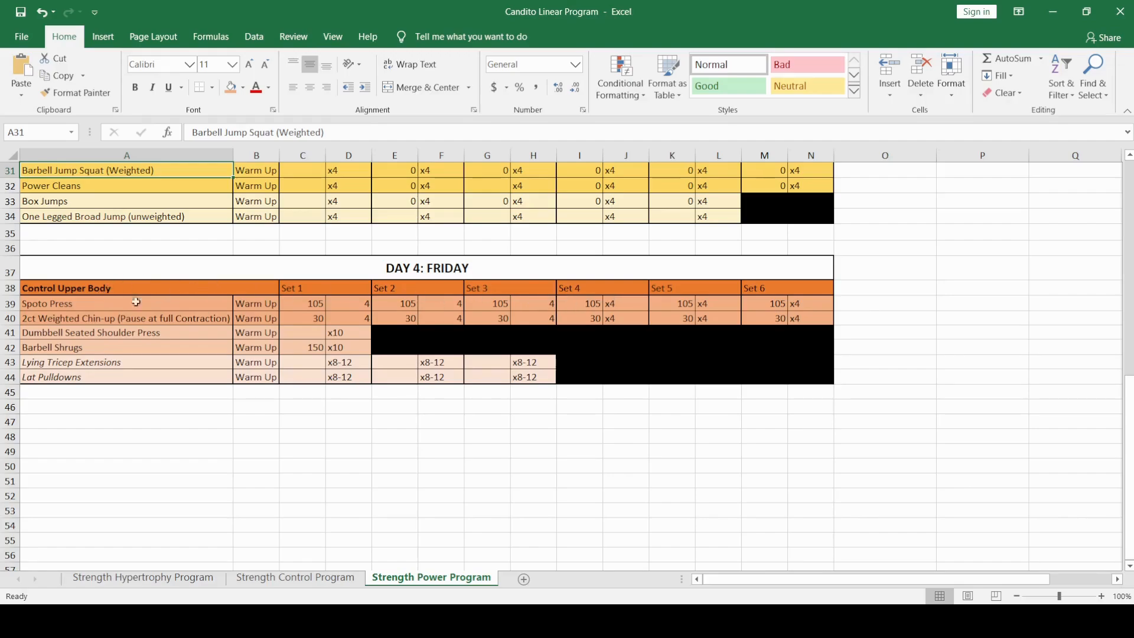
left_click(63, 299)
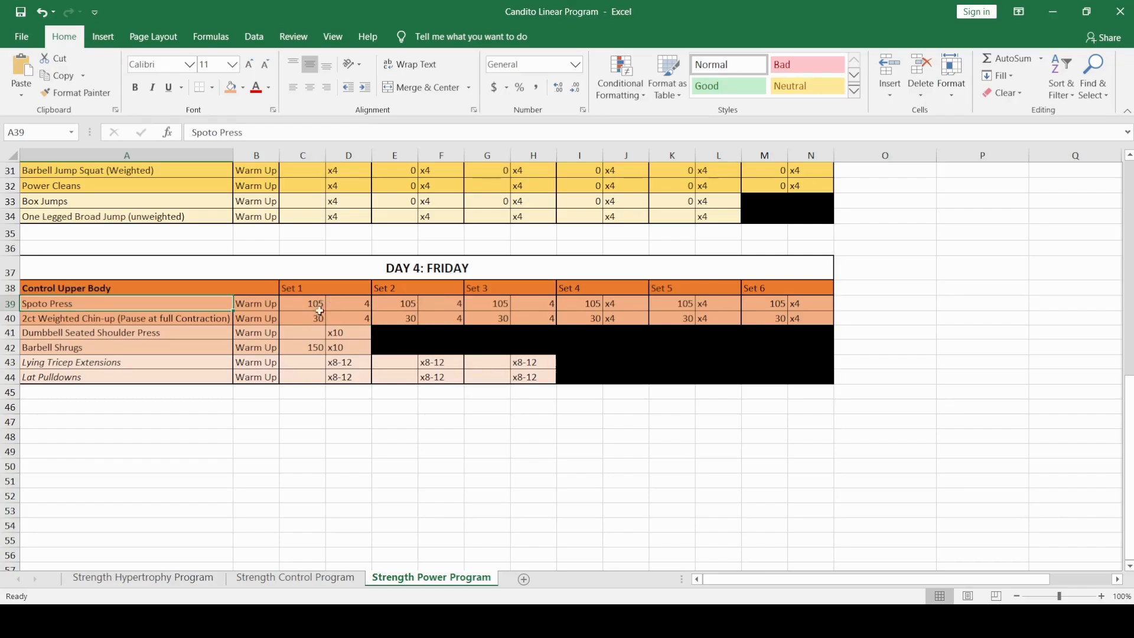
left_click(300, 303)
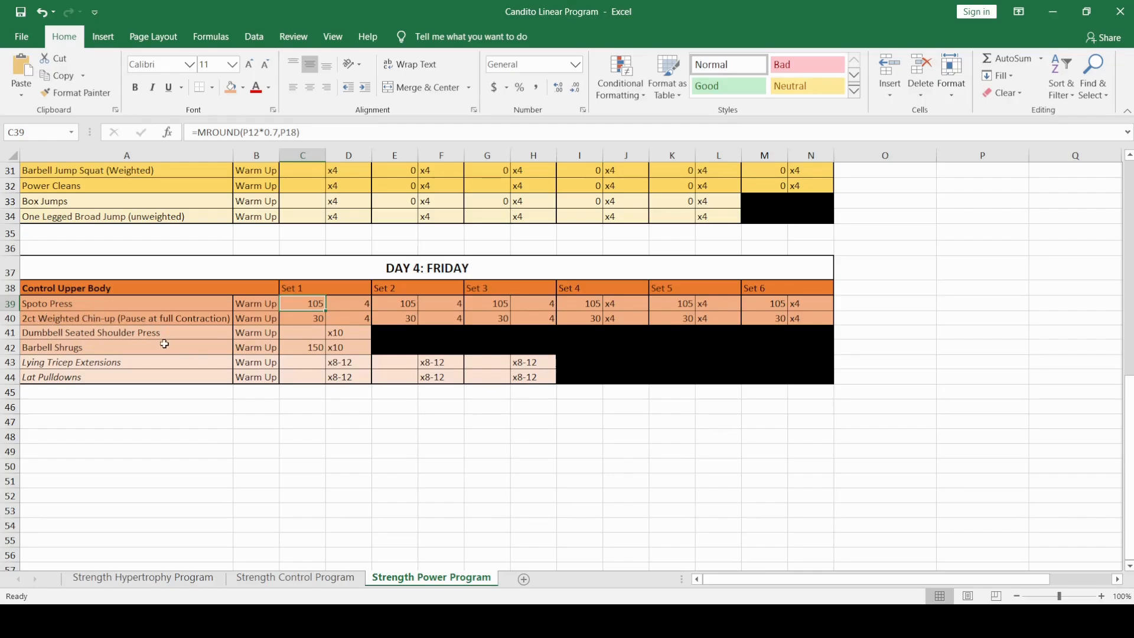
Check the Set 1 formula of Day 4's 2ct Weighted Chin-up against the 1RM table
left_click(311, 317)
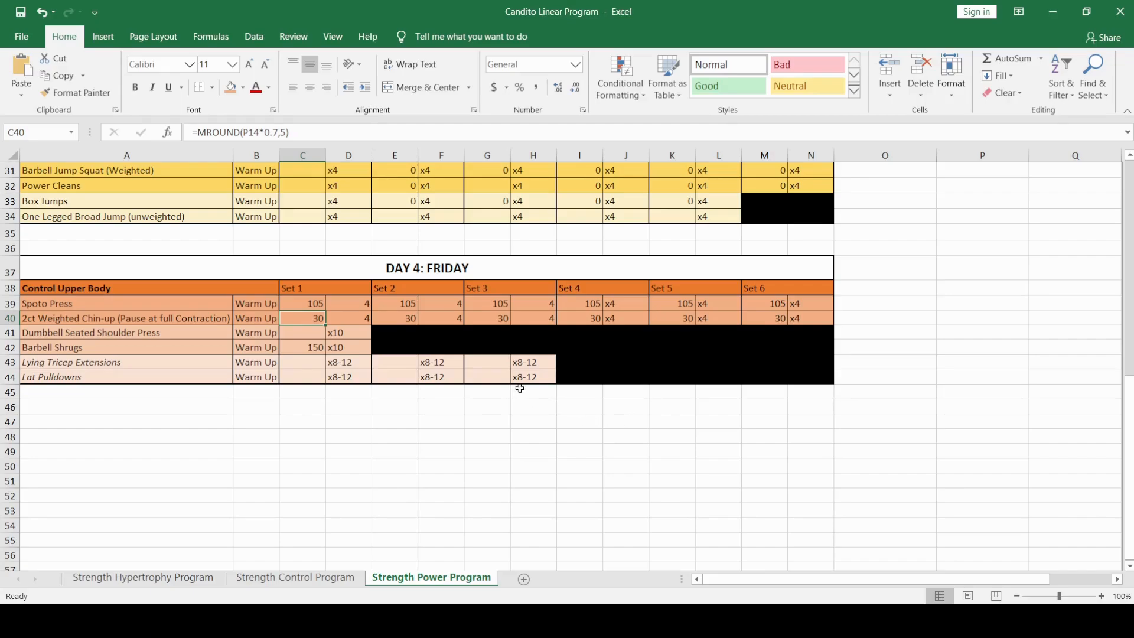
scroll(435, 359, "up", 6)
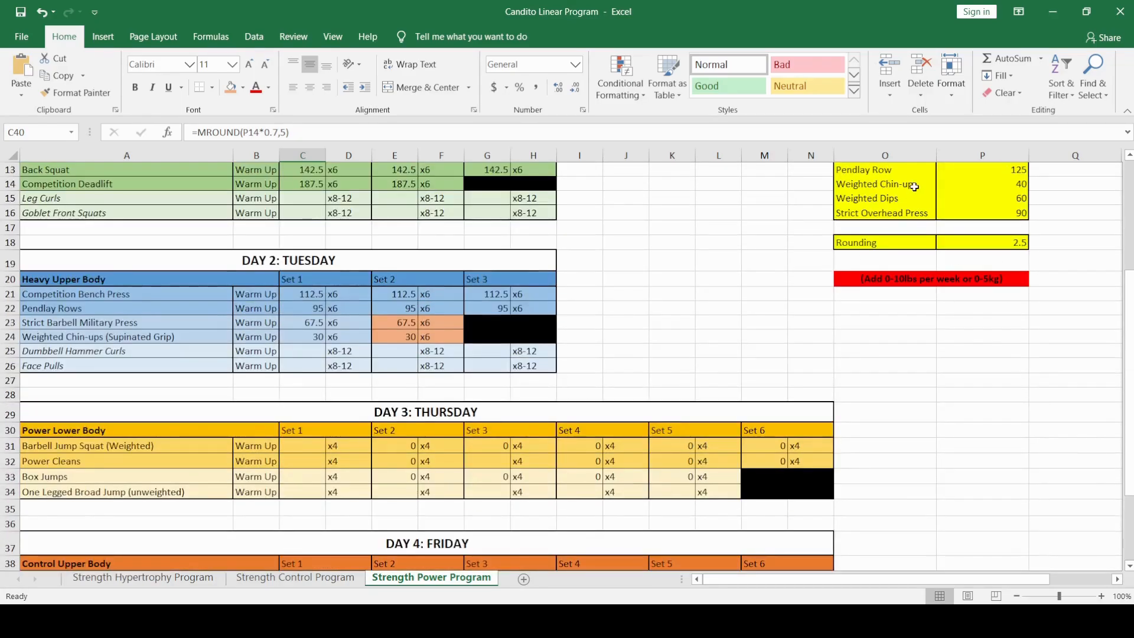
scroll(867, 189, "down", 5)
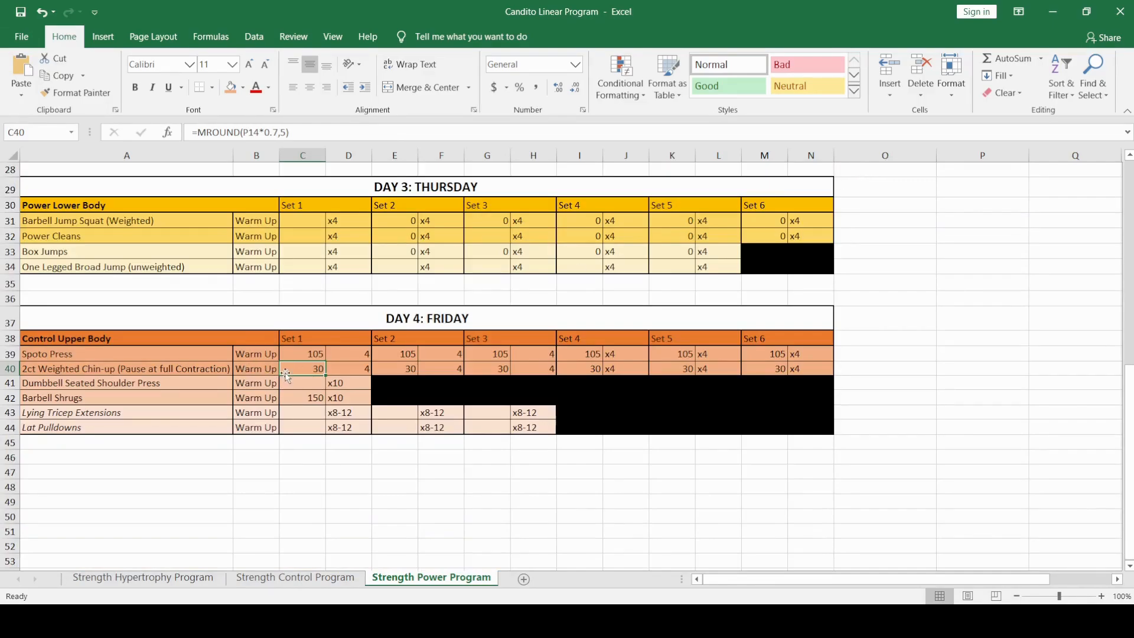
left_click(269, 369)
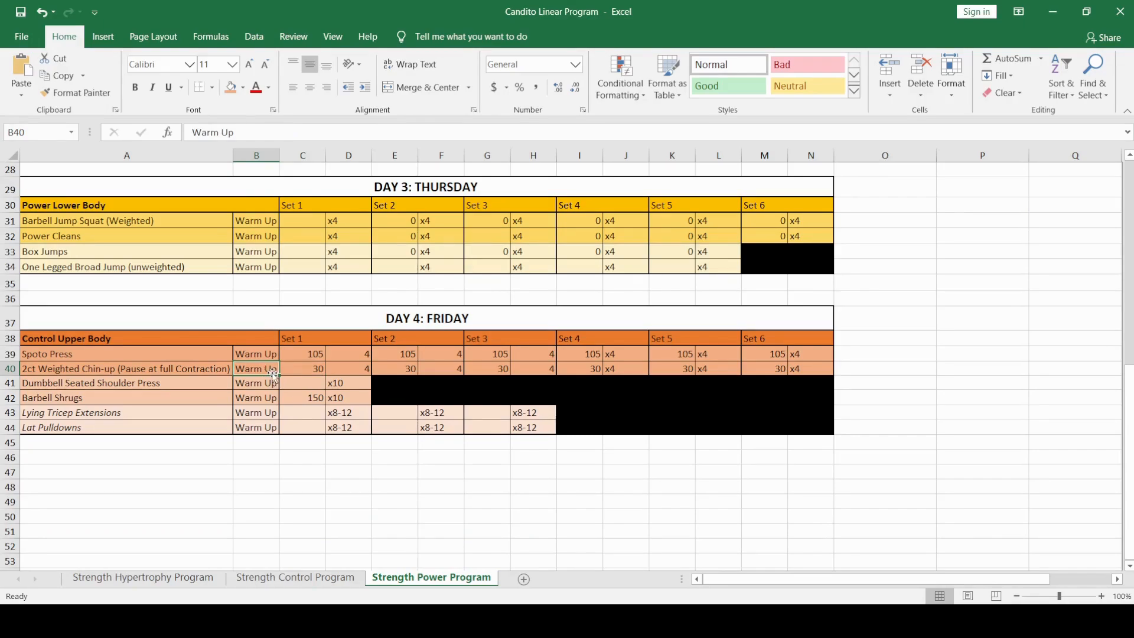
left_click(306, 368)
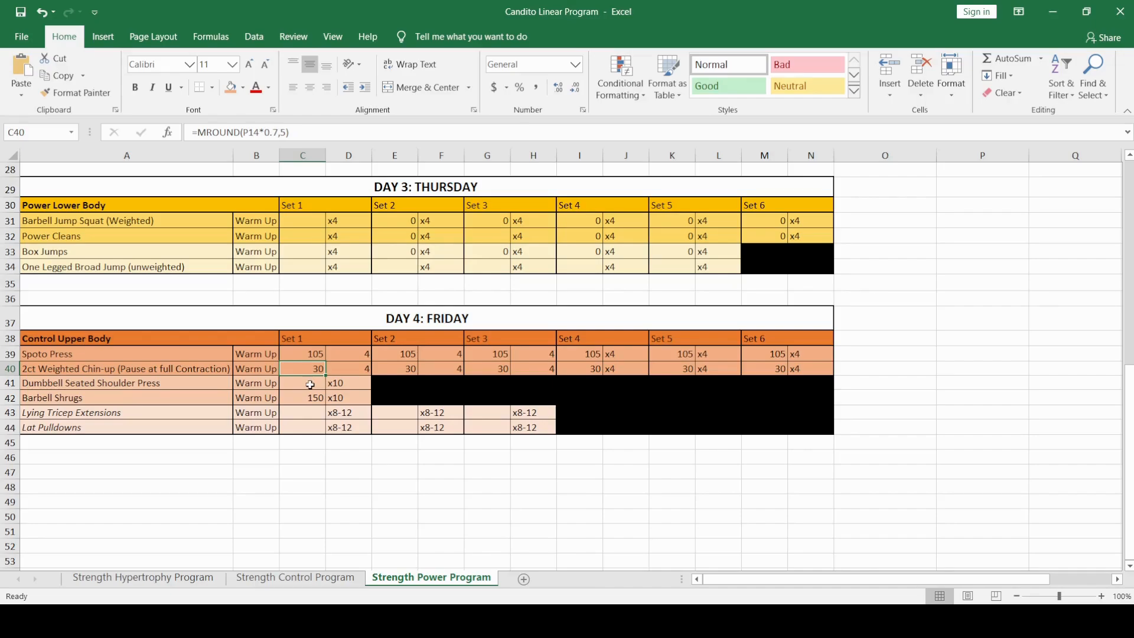
Clear the Set 1 weight of Day 4's 2ct Weighted Chin-up
key("BackSpace")
key("Return")
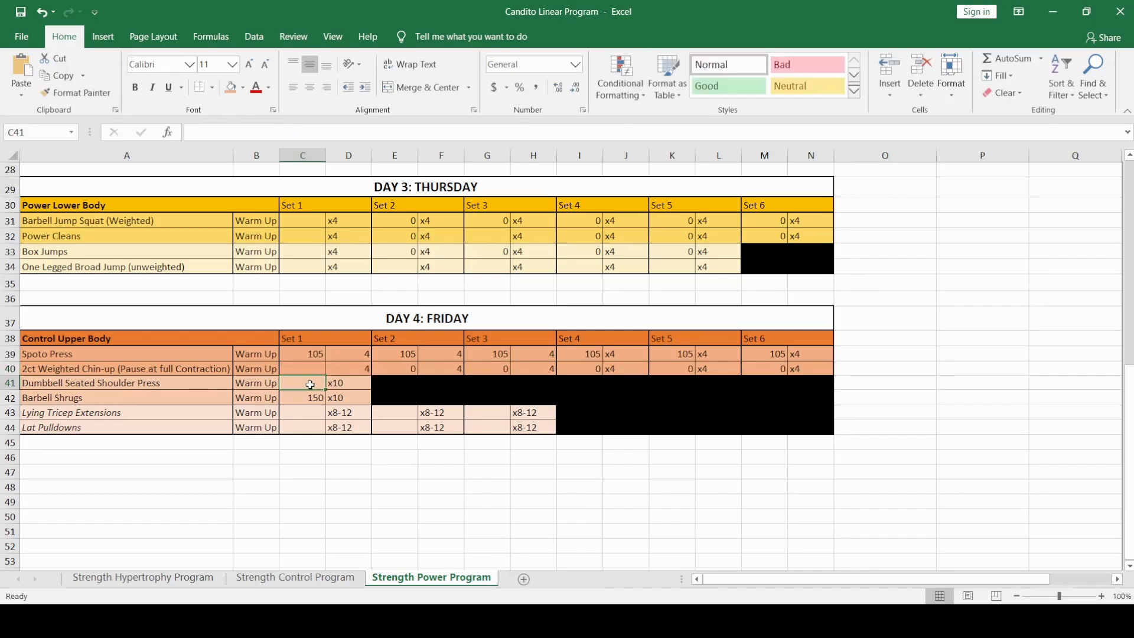
left_click(300, 368)
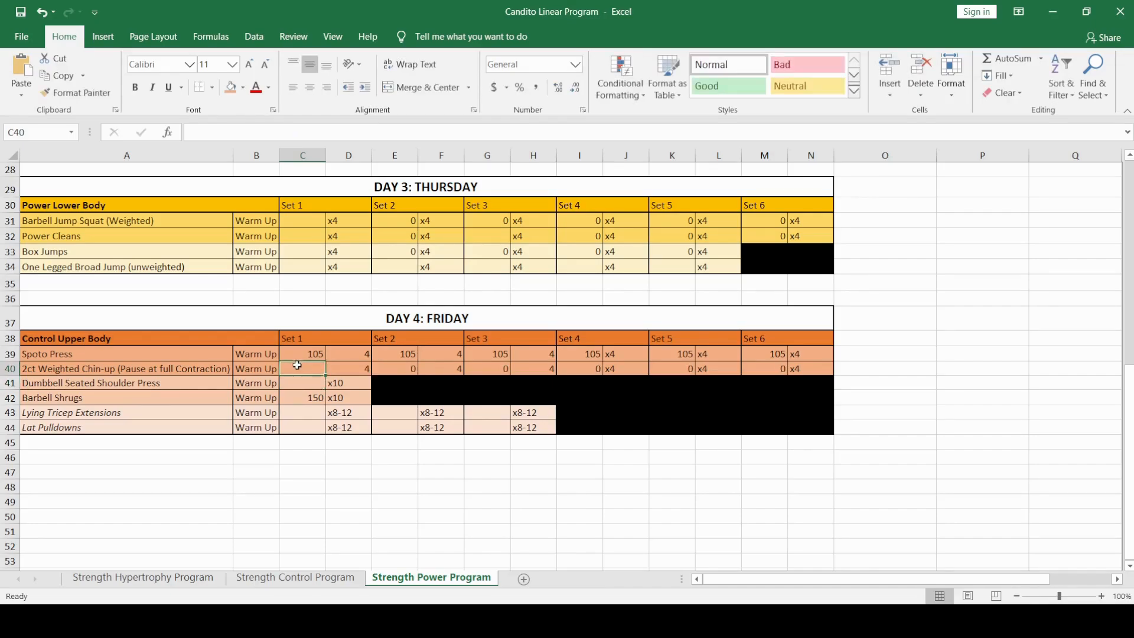
left_click(250, 369)
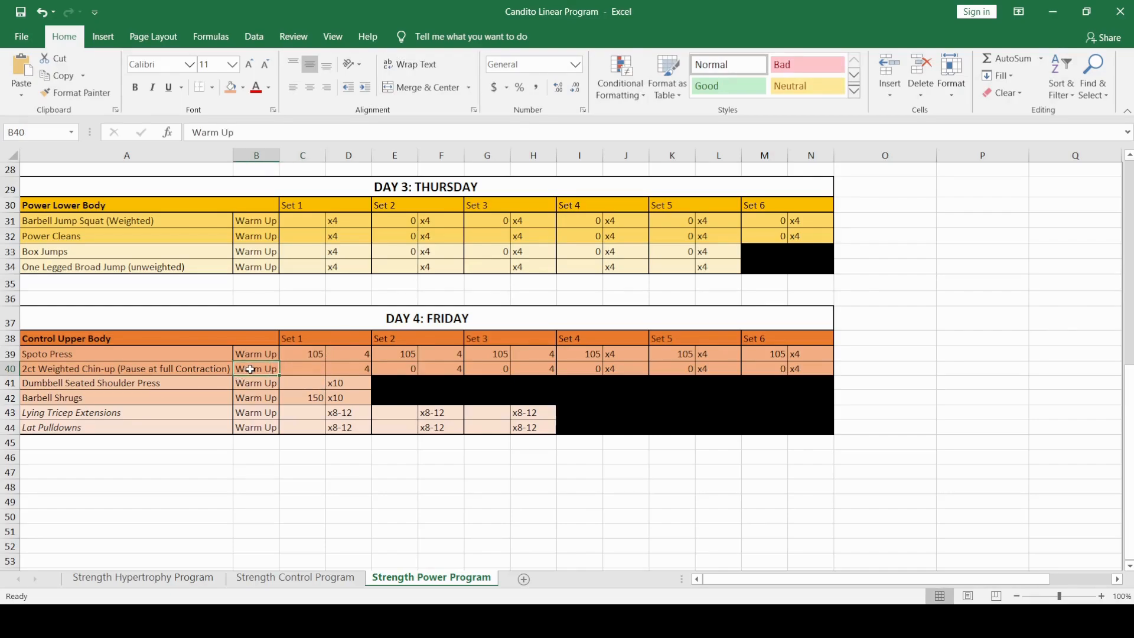
left_click(300, 367)
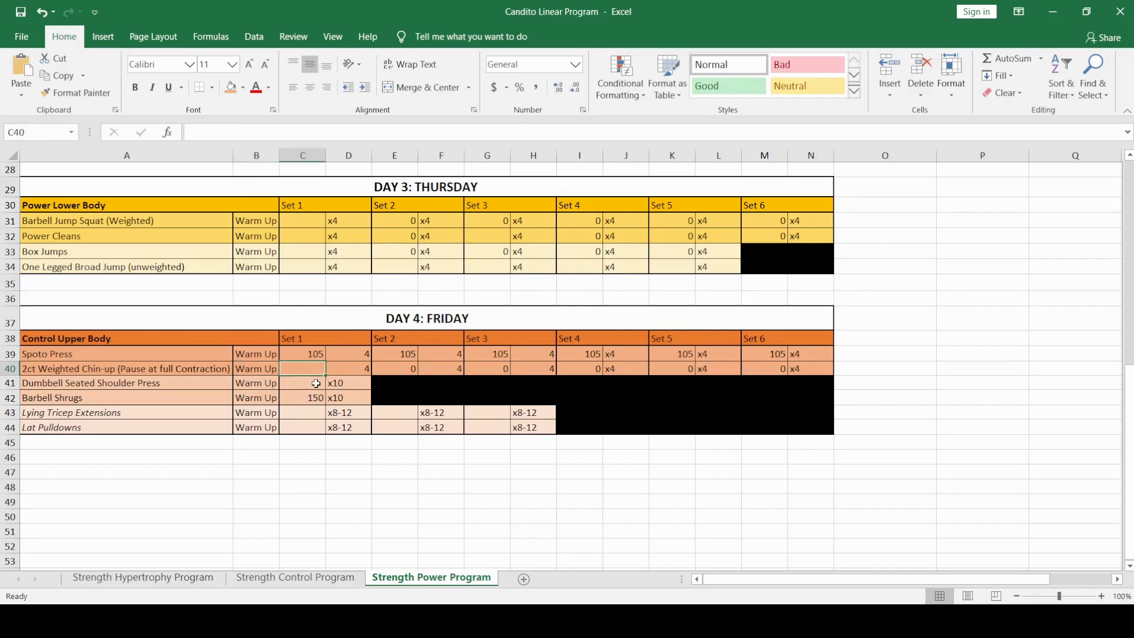
Give Day 4's Dumbbell Seated Shoulder Press Set 2 cells a white fill and set the reps to x10
left_click(96, 383)
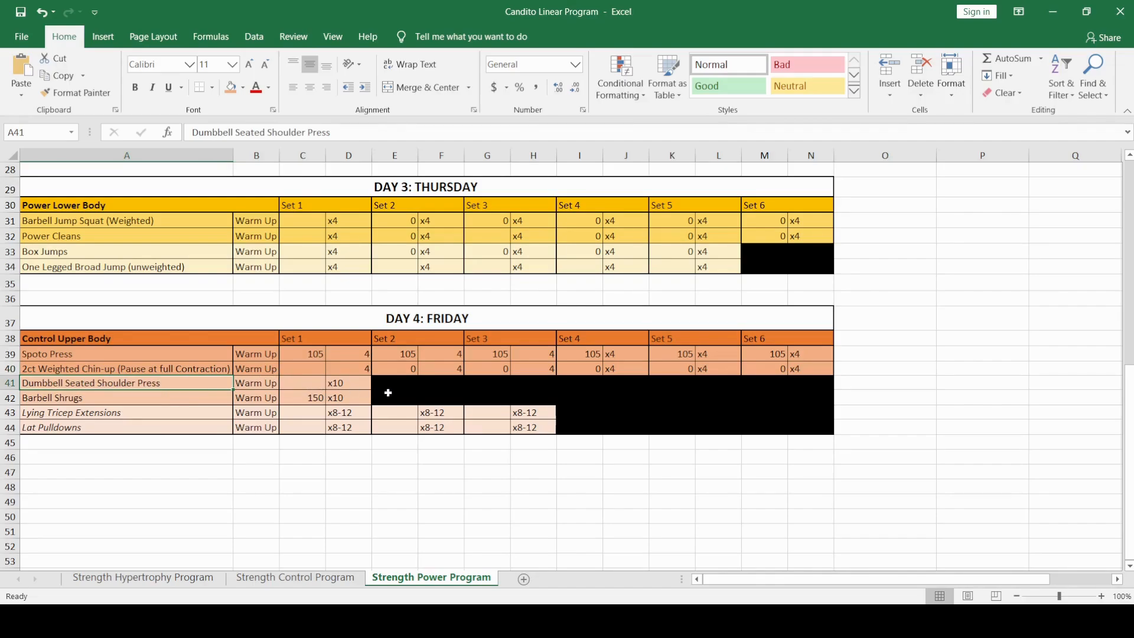
left_click(312, 385)
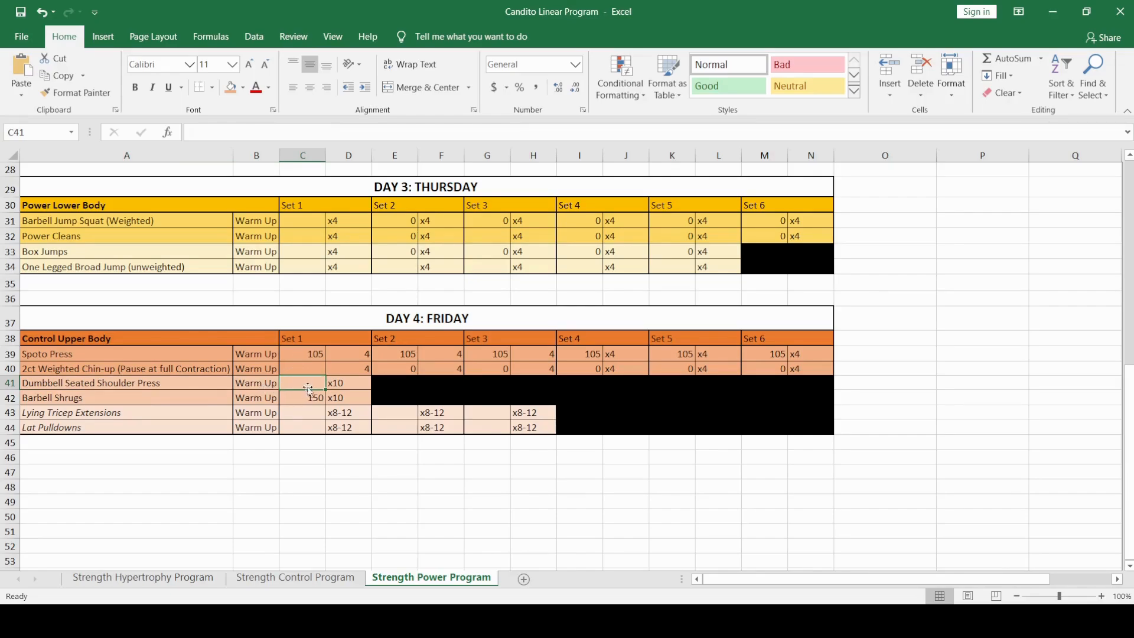
left_click_drag(387, 381, 450, 379)
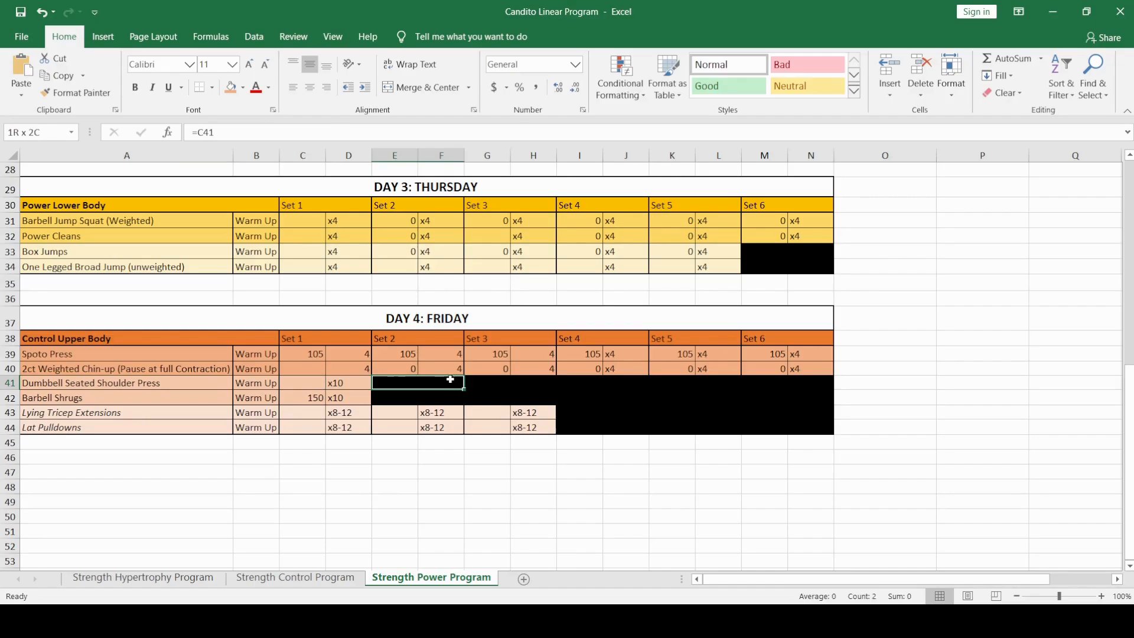
left_click(231, 87)
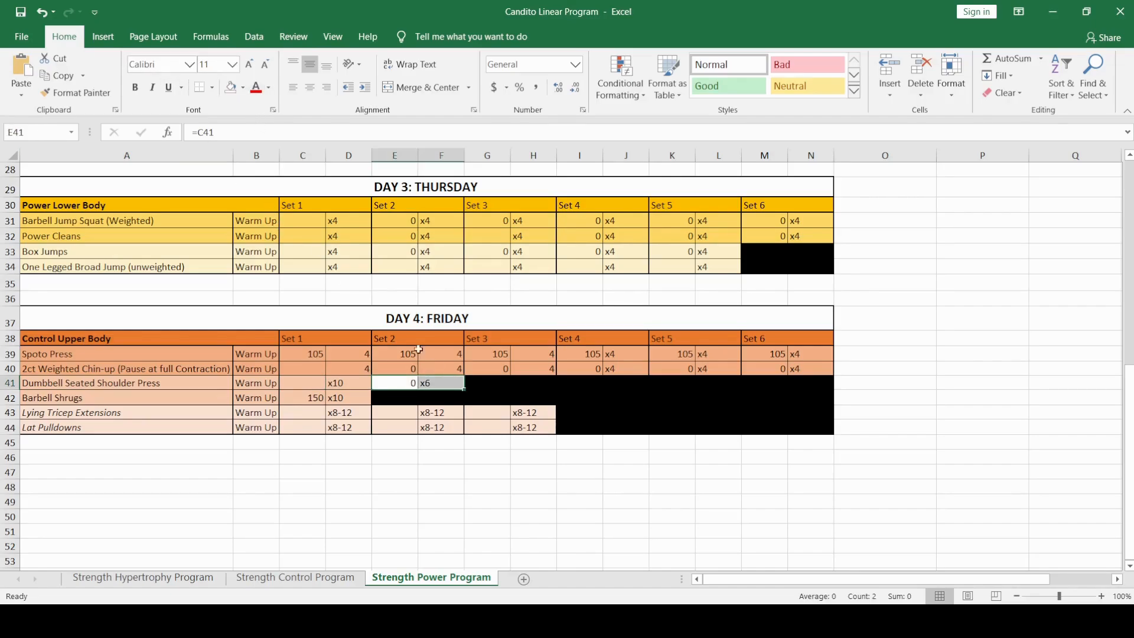
left_click(449, 384)
type("x10")
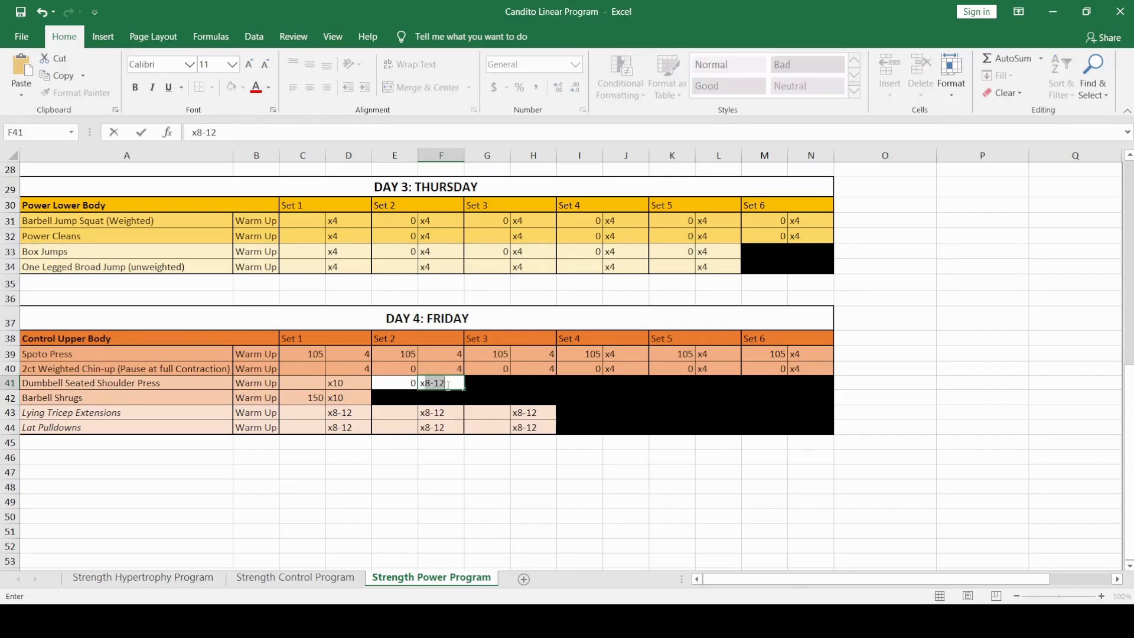
key("Return")
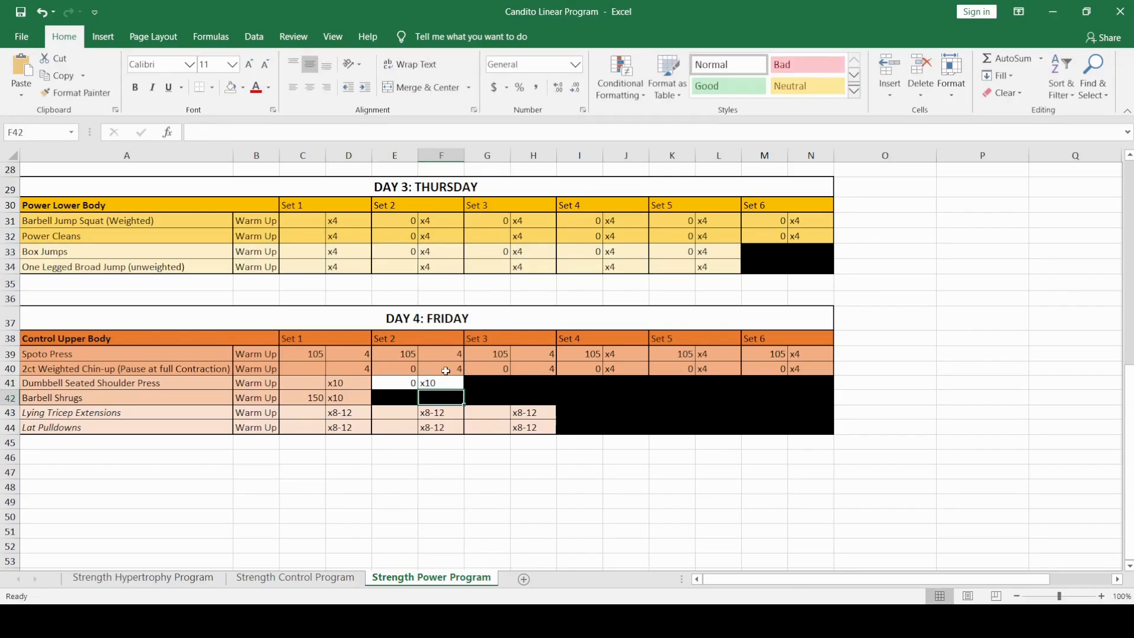
left_click(407, 385)
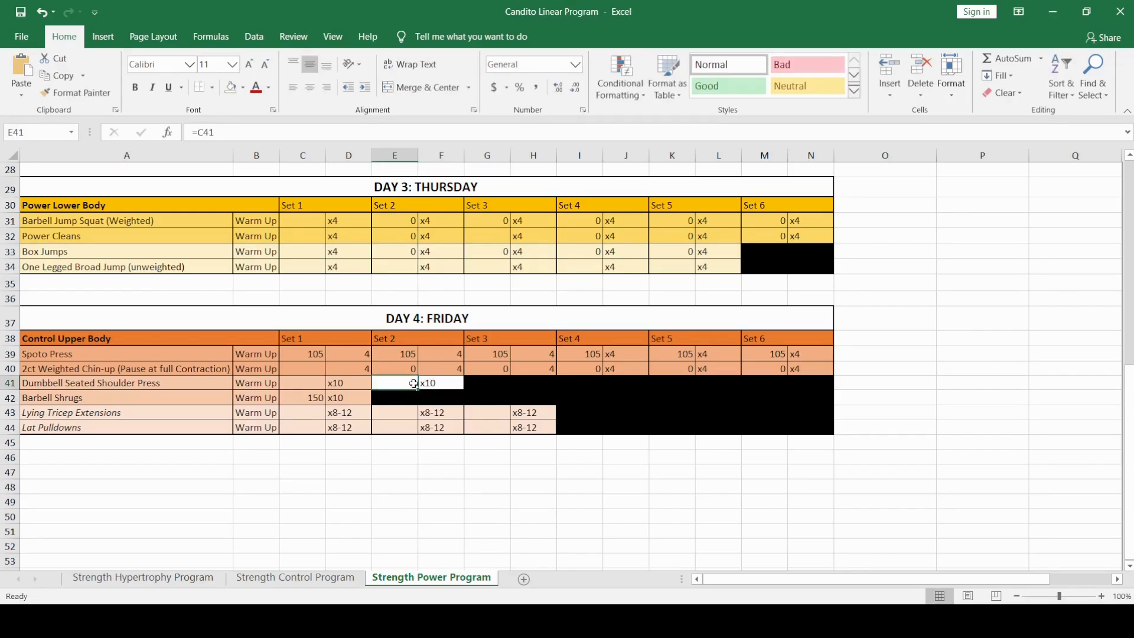
double_click(408, 385)
key("Return")
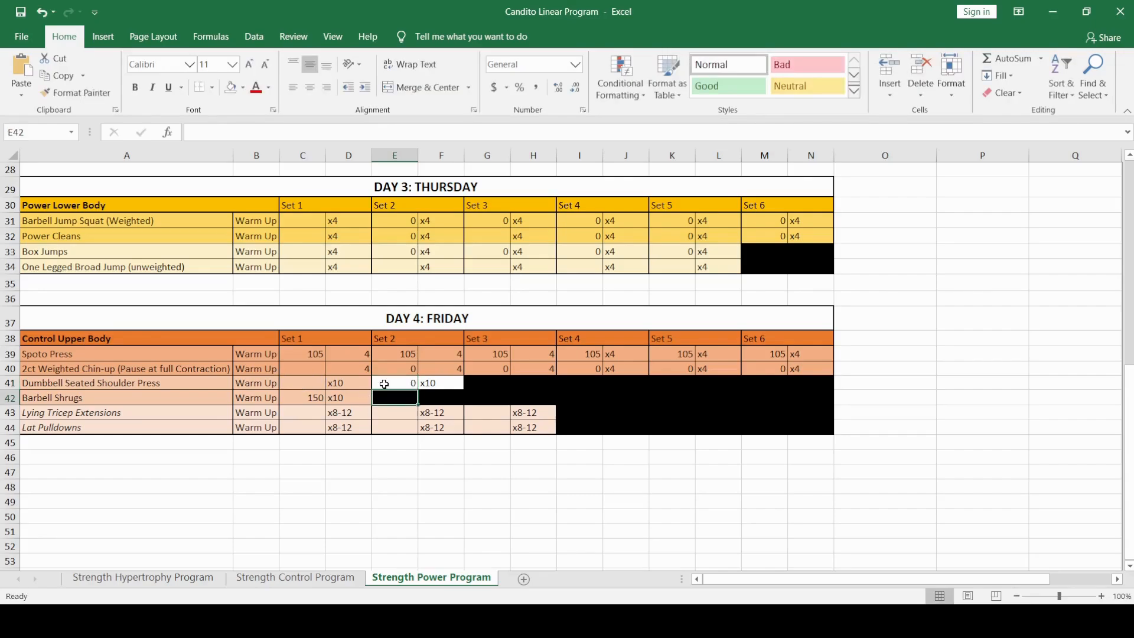
Fill the Dumbbell Seated Shoulder Press Set 3 cells white and set their reps to x10
left_click_drag(485, 382, 531, 382)
left_click(230, 88)
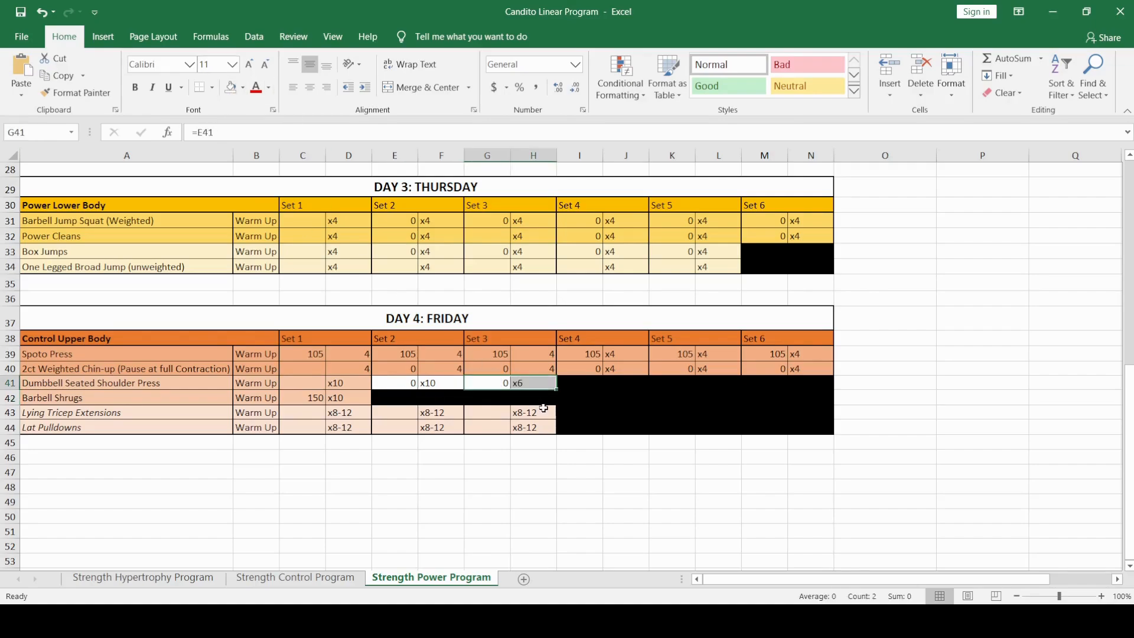
left_click(535, 383)
type("x8")
key("BackSpace")
key("BackSpace")
type("10")
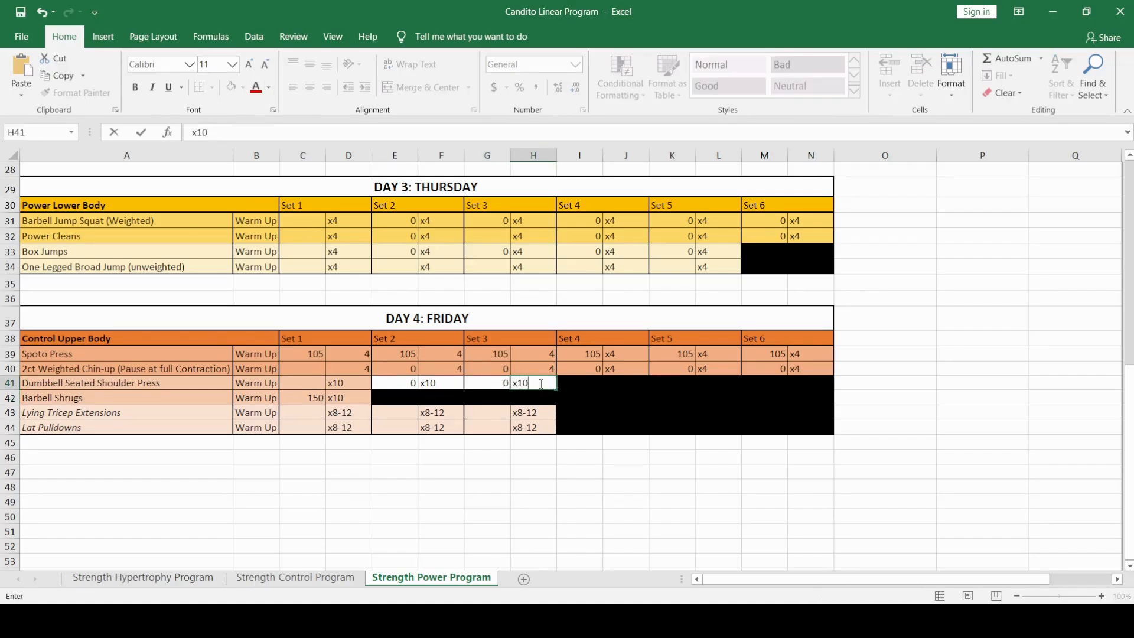
key("Return")
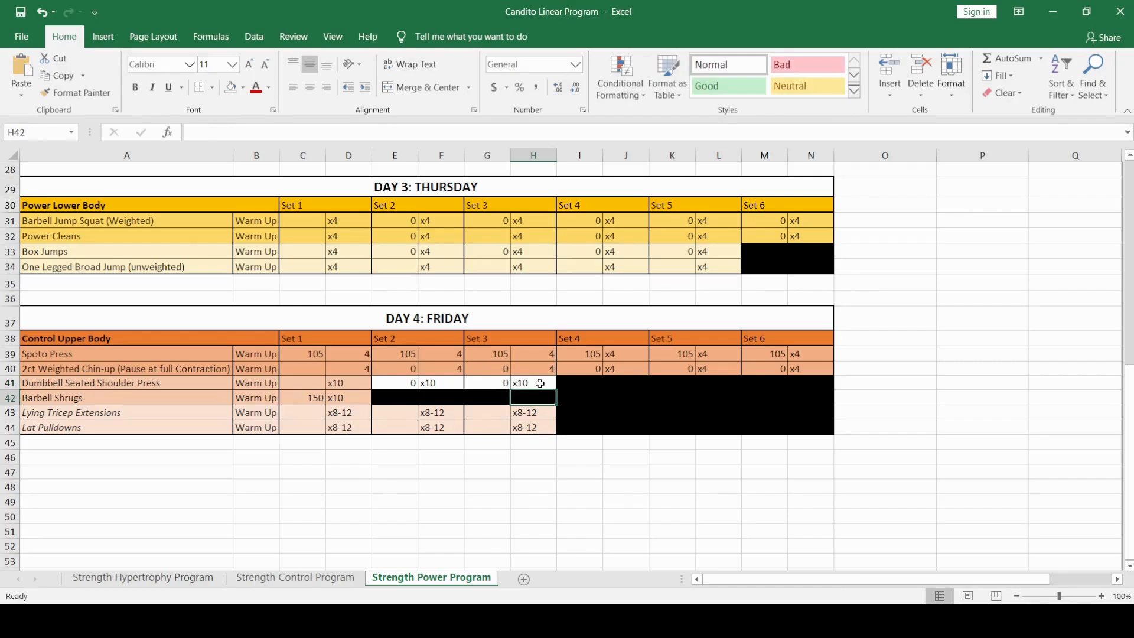
Recolour the Dumbbell Seated Shoulder Press Set 2 and Set 3 cells (E41:H41) with a light gold fill
left_click(169, 388)
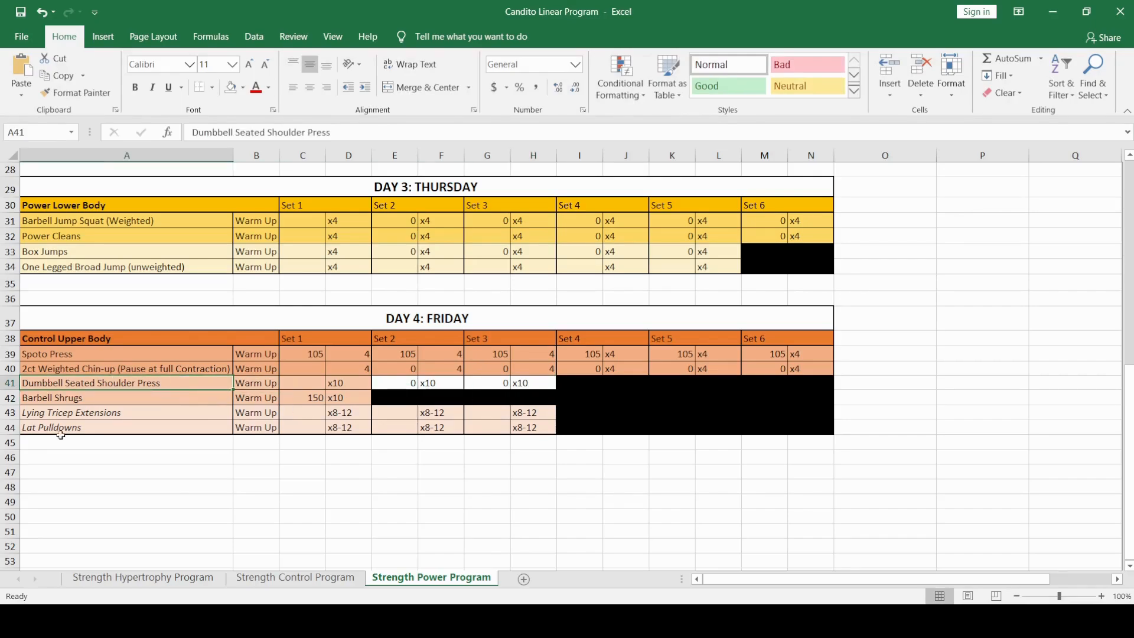
left_click(105, 454)
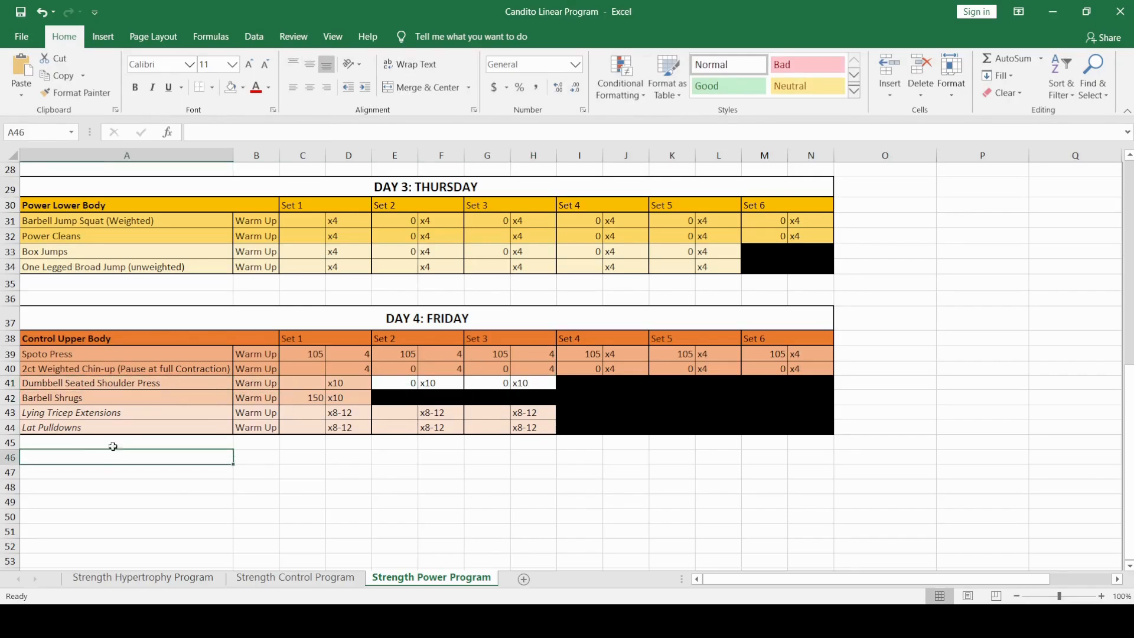
left_click(298, 385)
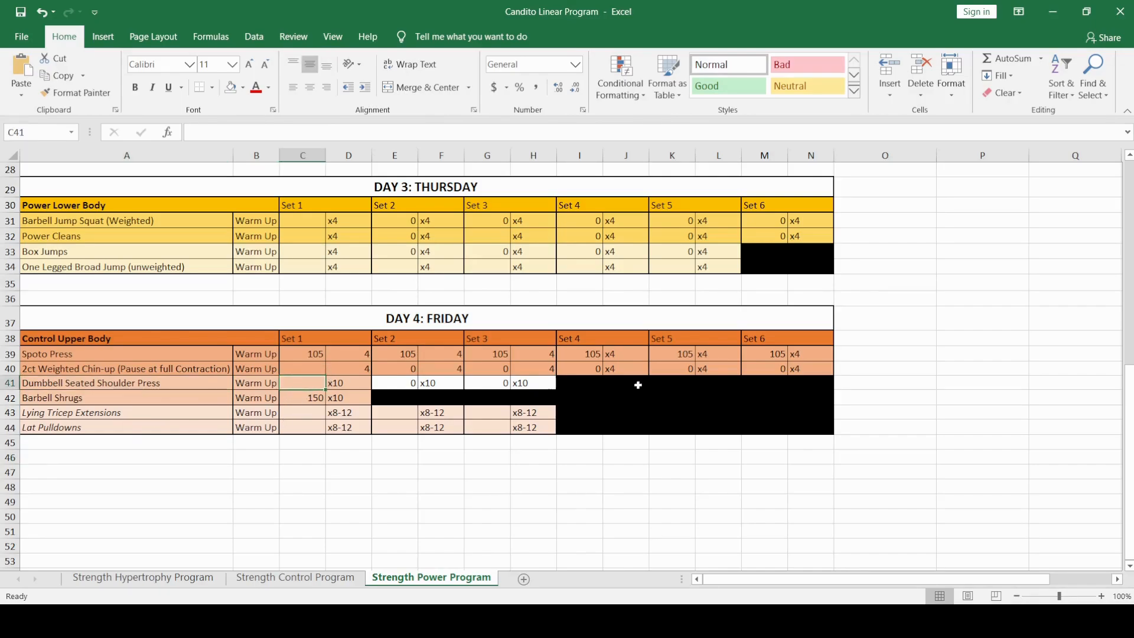
left_click_drag(396, 383, 527, 385)
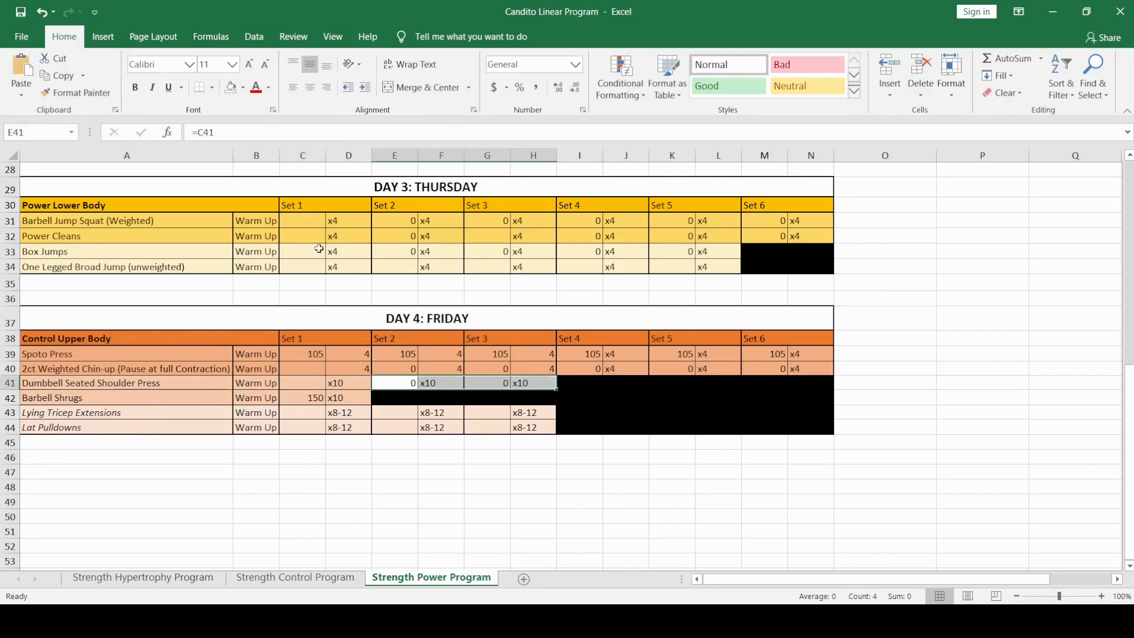
left_click(243, 88)
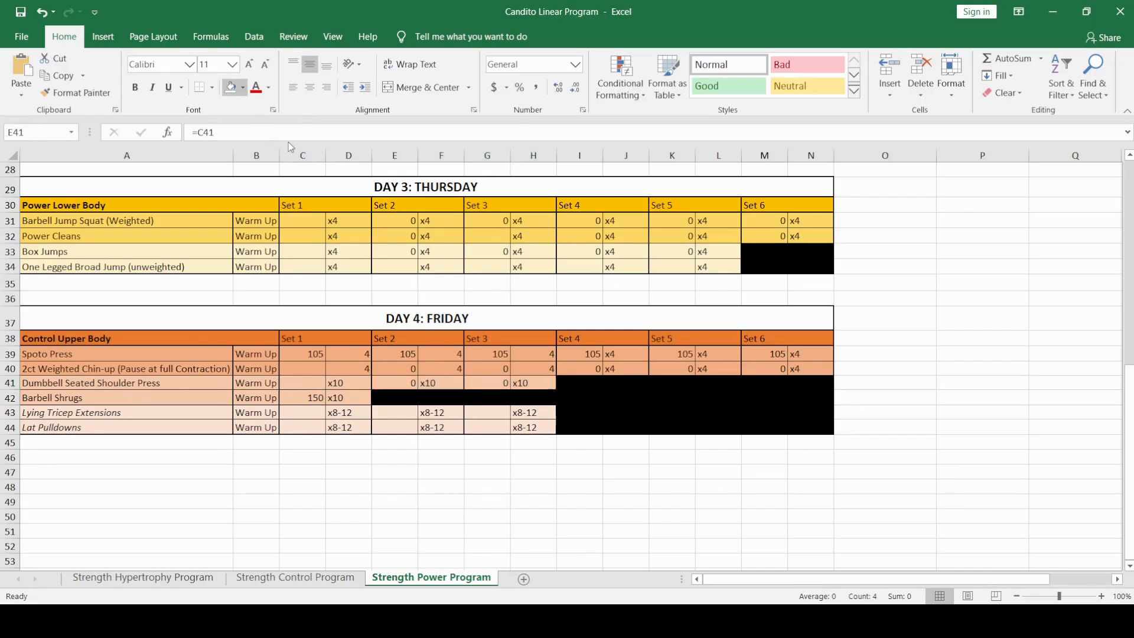
left_click(312, 143)
left_click(394, 457)
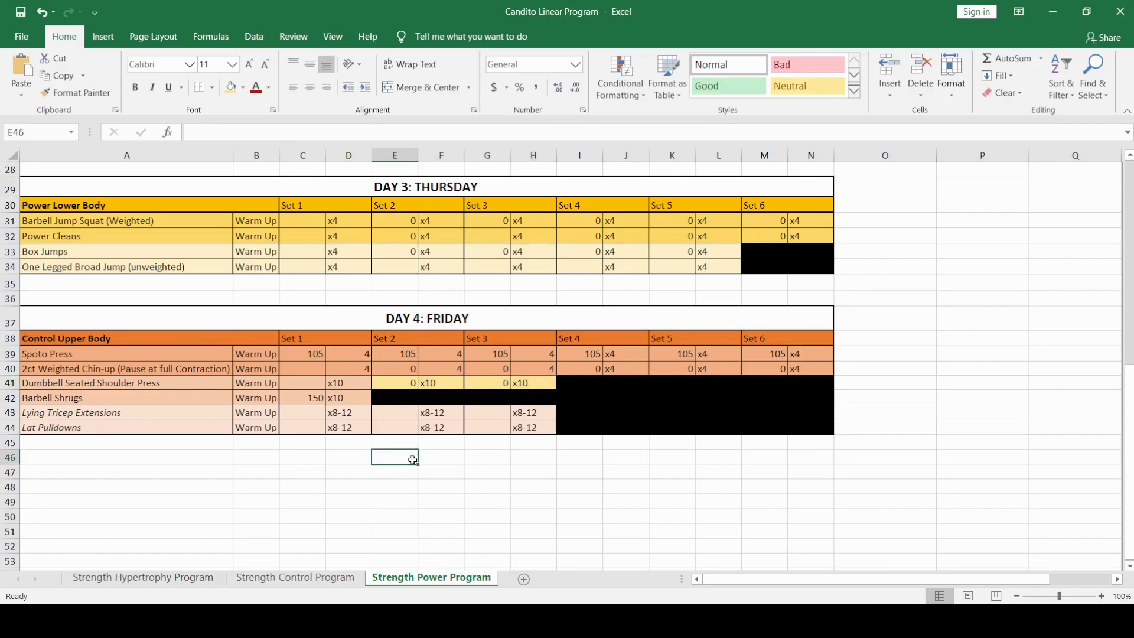
Apply the same light gold fill to the blacked-out Set 2 cells of Day 4's Barbell Shrugs
left_click(153, 403)
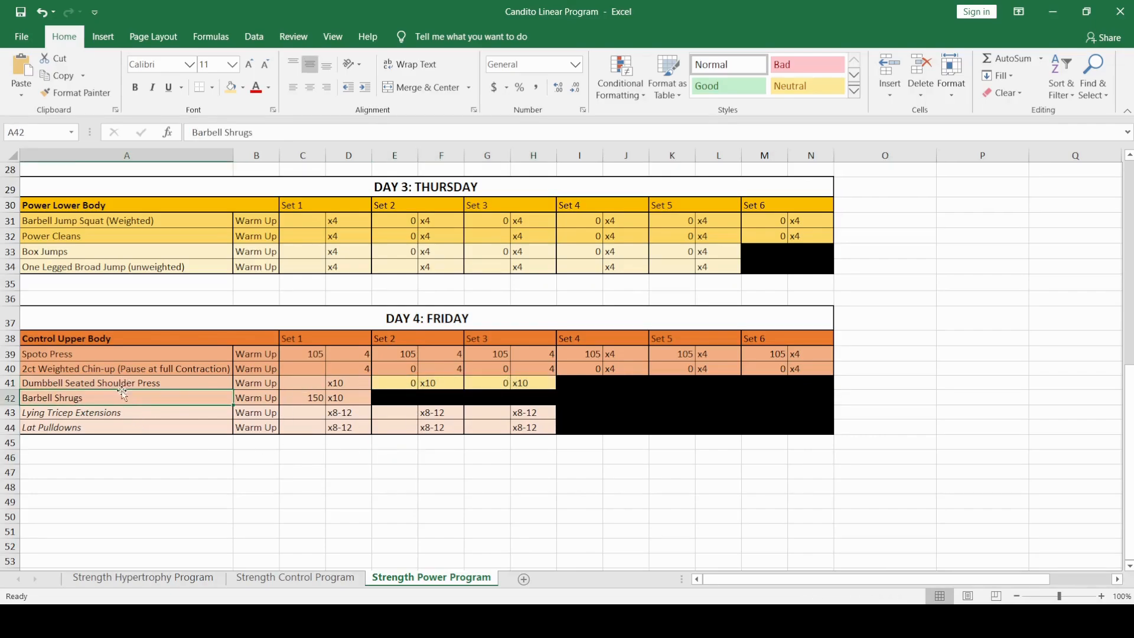
left_click(352, 398)
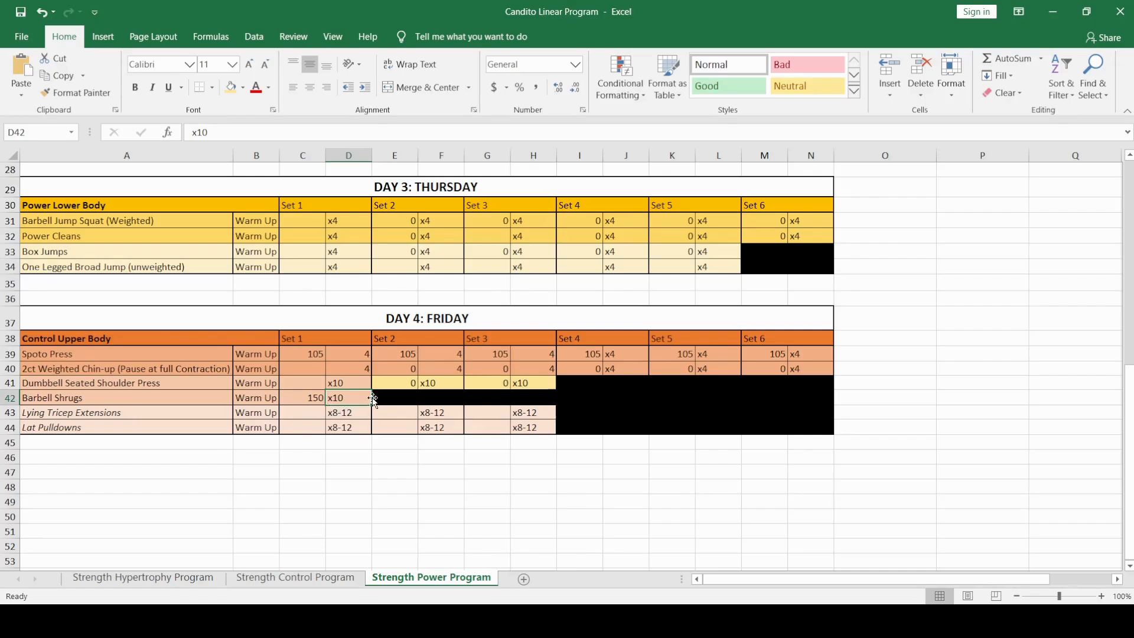
left_click_drag(377, 397, 449, 391)
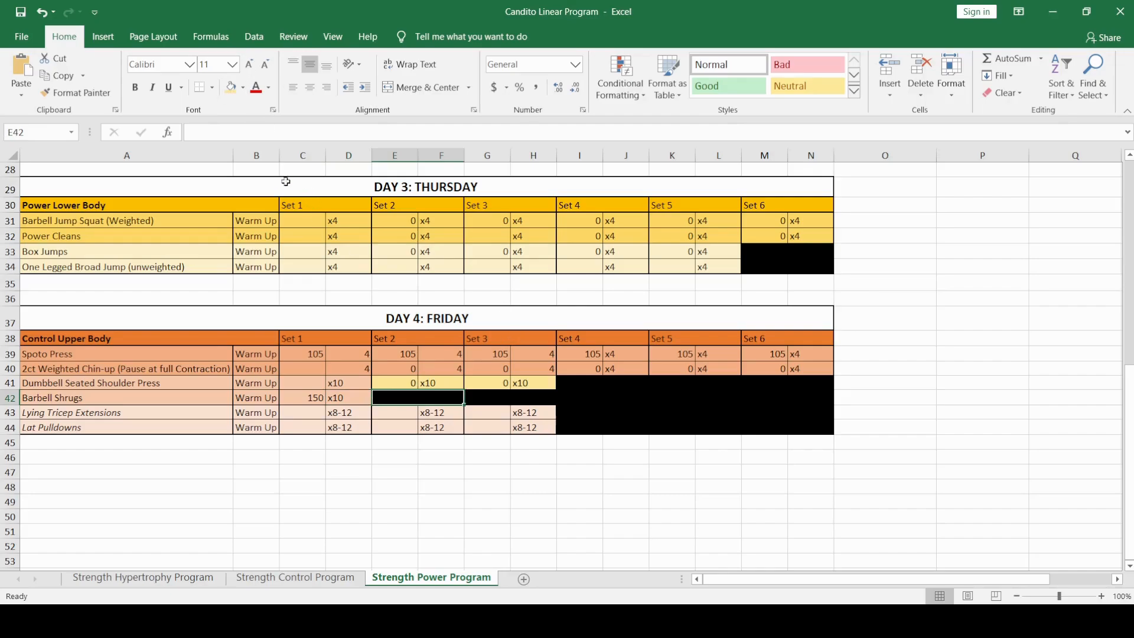
left_click(231, 87)
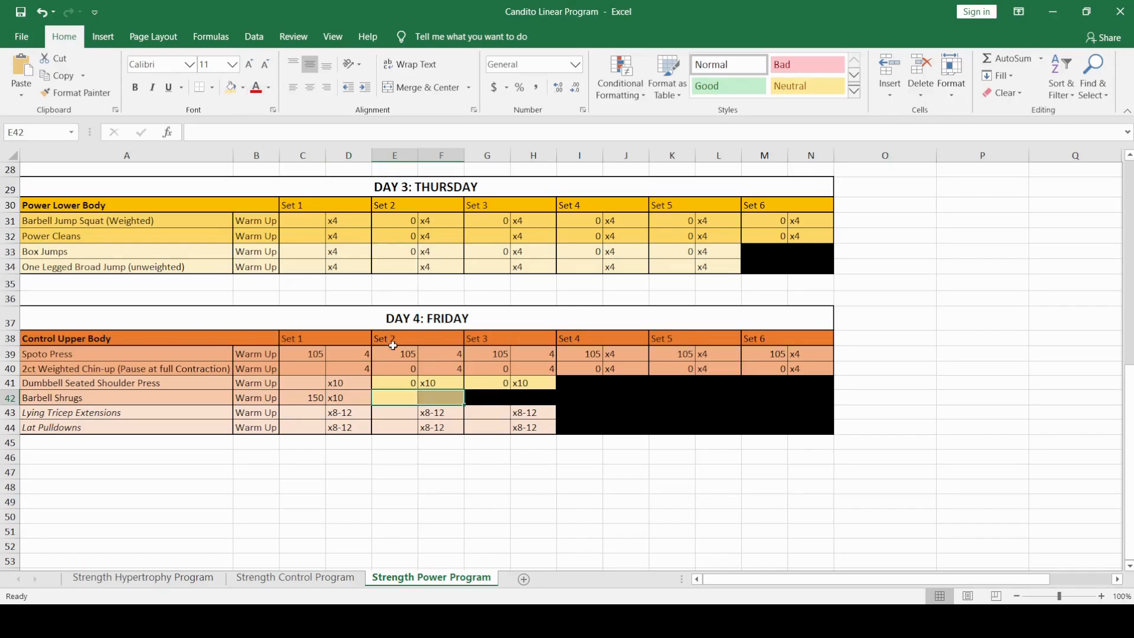
Enter x10 as the Barbell Shrugs Set 2 reps and link the Set 2 weight to Set 1 with =C42
left_click(452, 401)
type("x10")
key("Left")
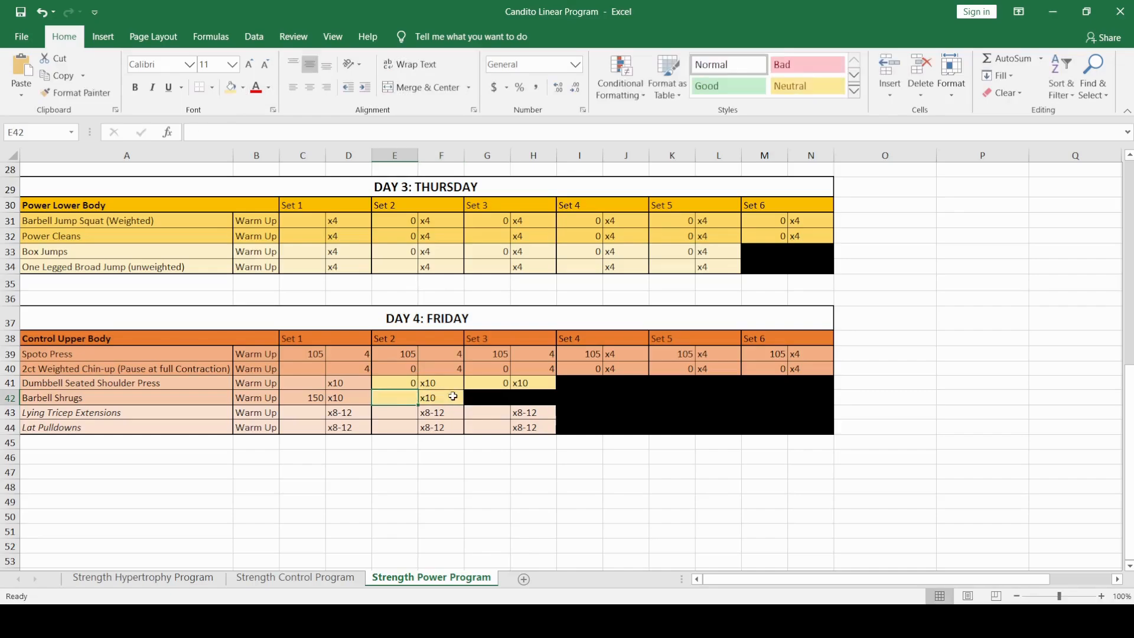
type("=")
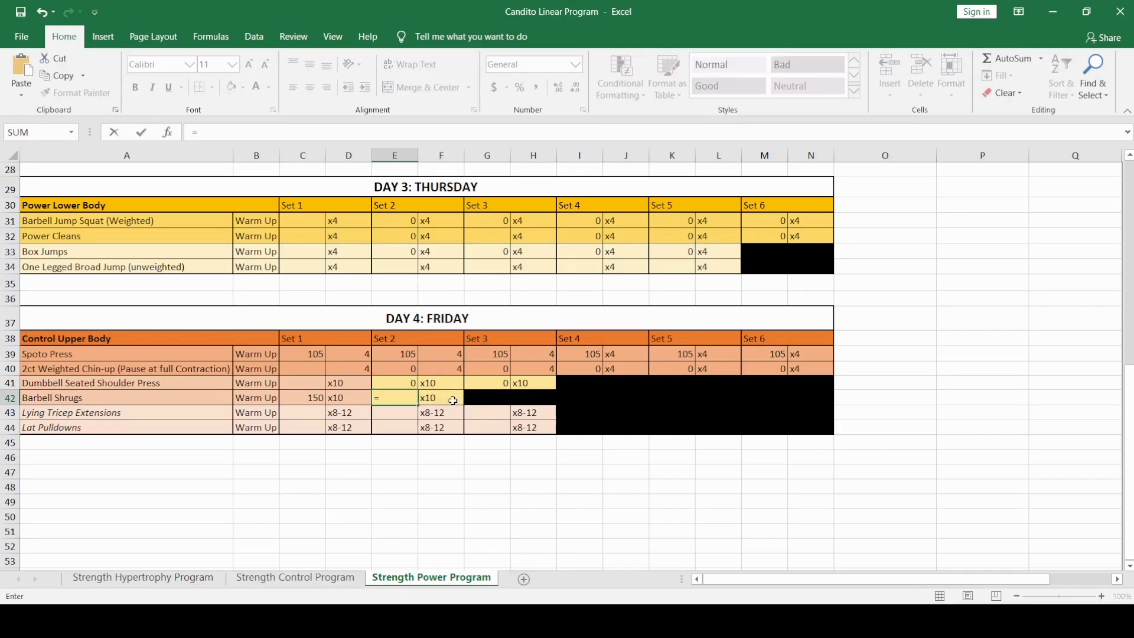
left_click(294, 395)
key("Return")
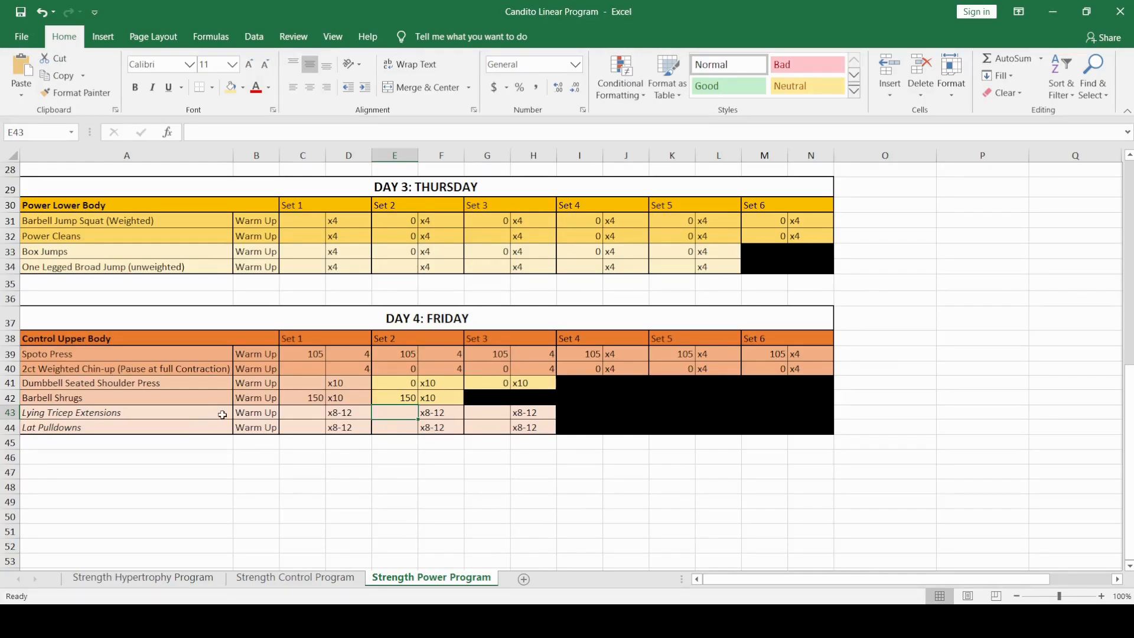
Inspect the Barbell Shrugs row and the formula behind its Set 1 weight
left_click(198, 393)
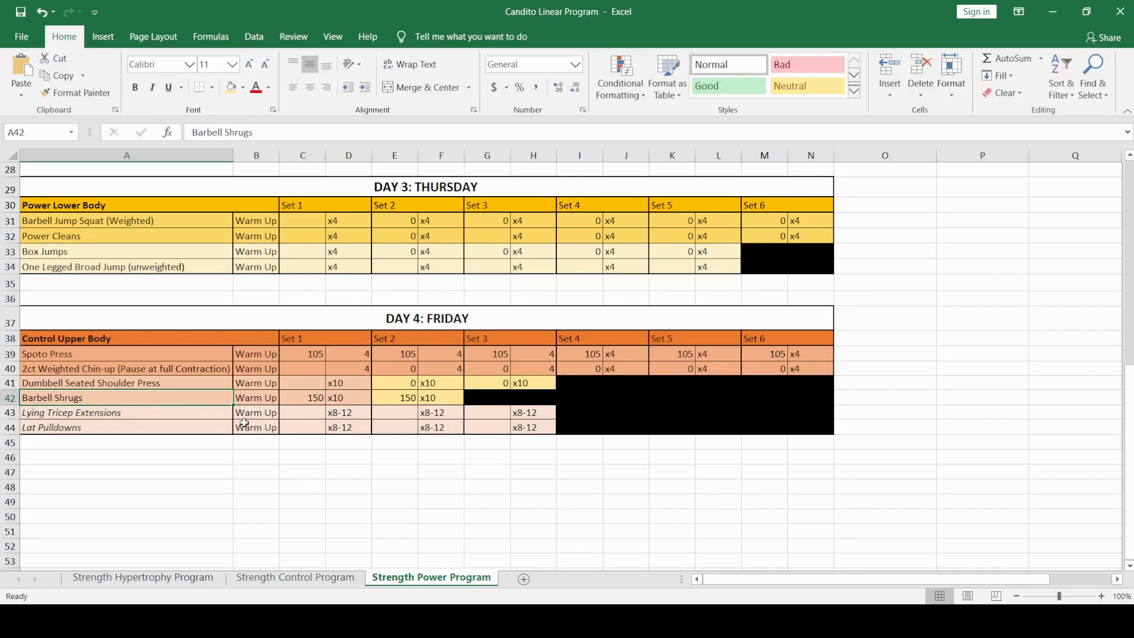
left_click(308, 396)
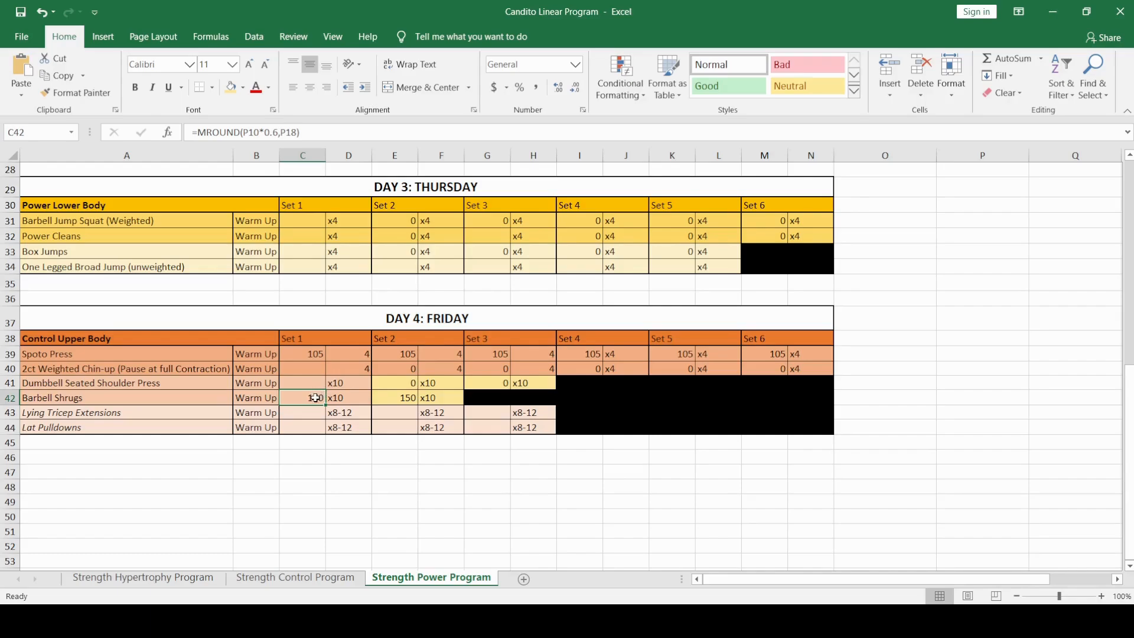
left_click(266, 397)
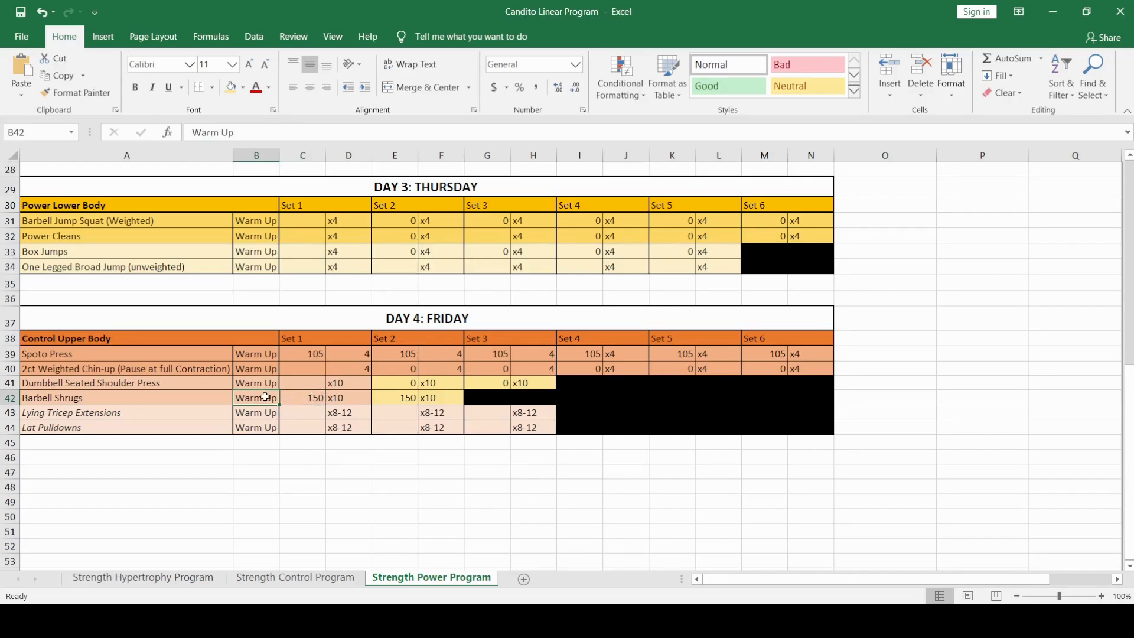
left_click(303, 400)
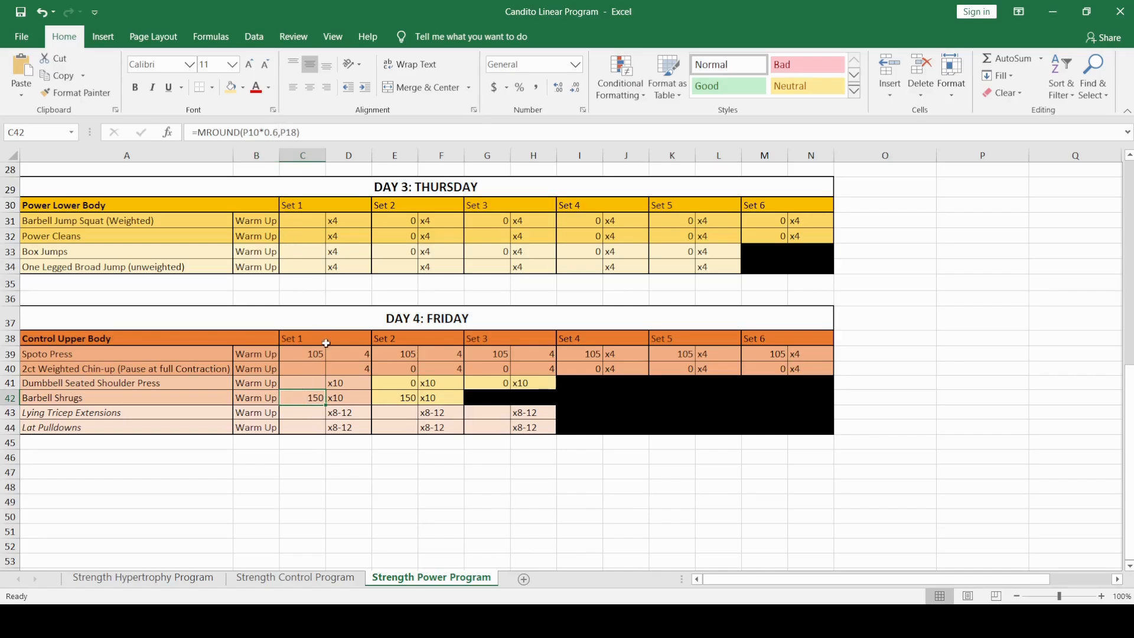
Review Day 4's Lying Tricep Extensions and Lat Pulldowns rows across their three sets
left_click(299, 412)
left_click_drag(122, 416, 514, 420)
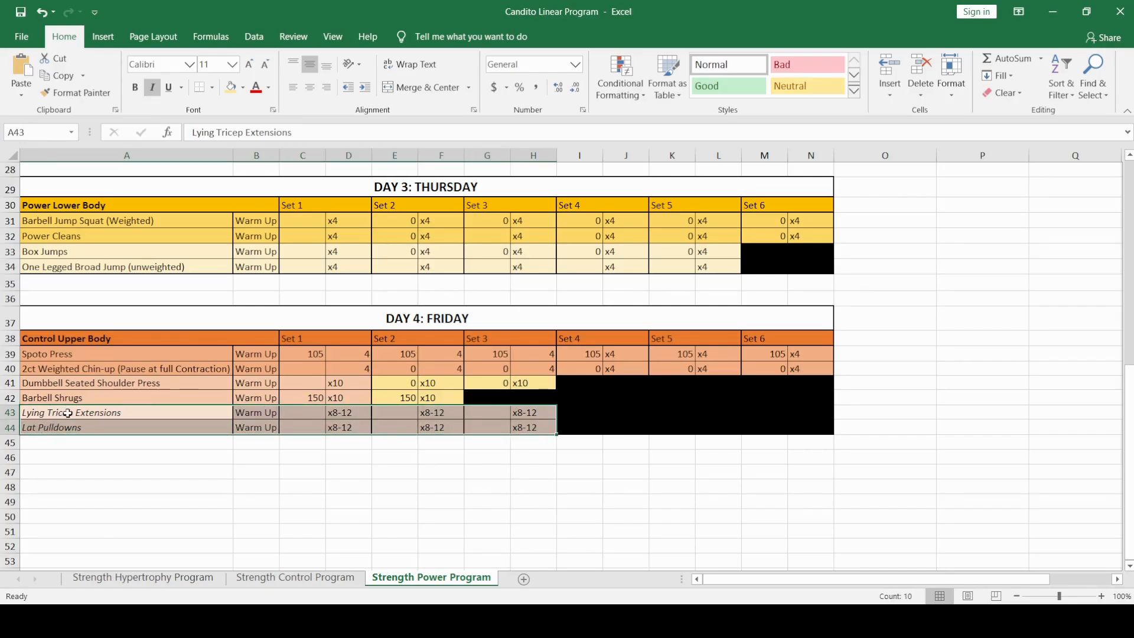
left_click(65, 412)
left_click(91, 469)
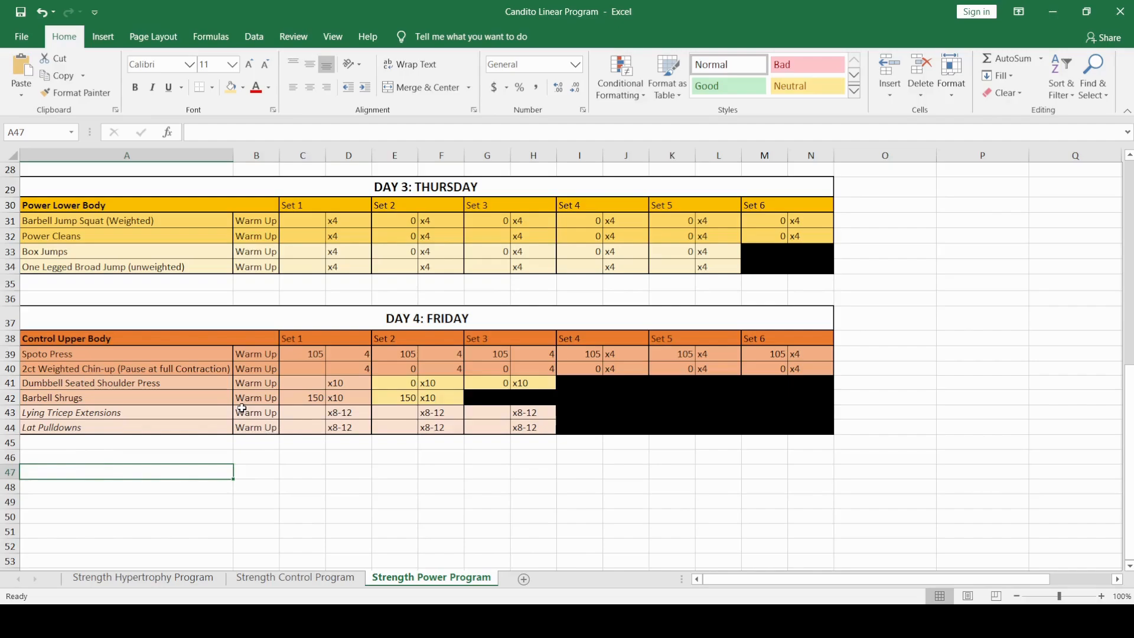
left_click(135, 416)
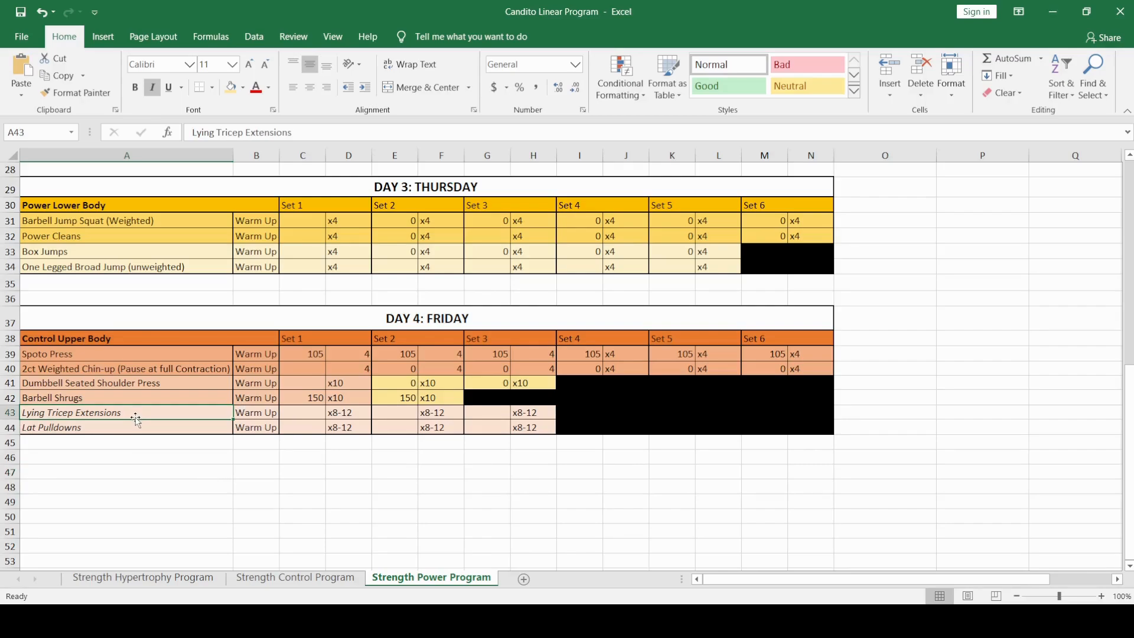
Check Day 4's Lat Pulldowns row and return to the start of the Strength Power Program sheet
left_click(116, 426)
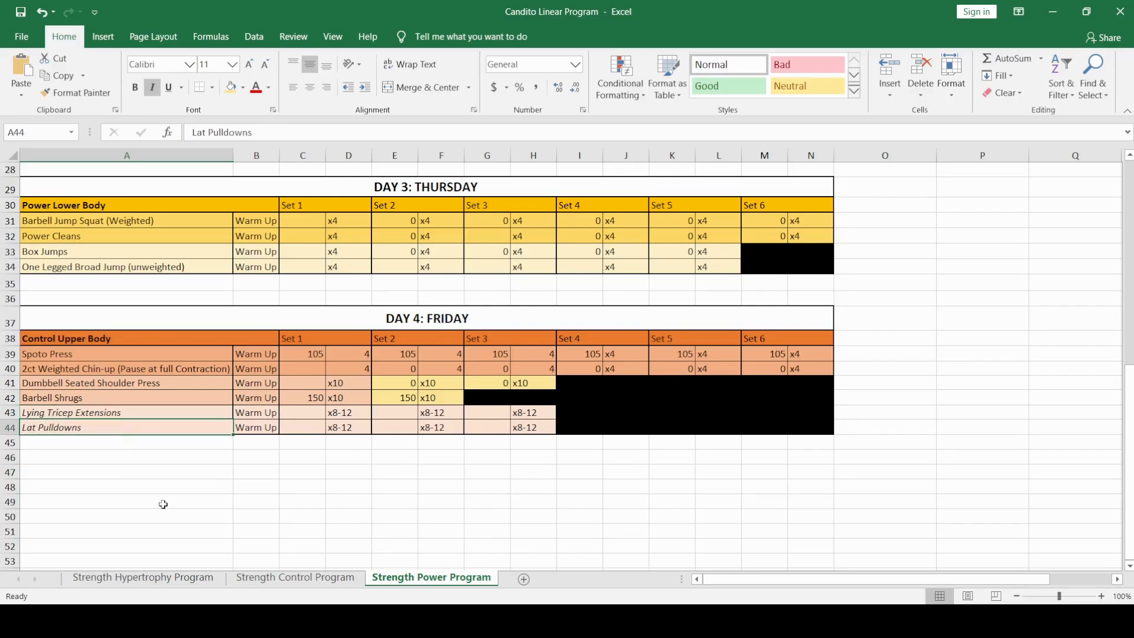
left_click(246, 498)
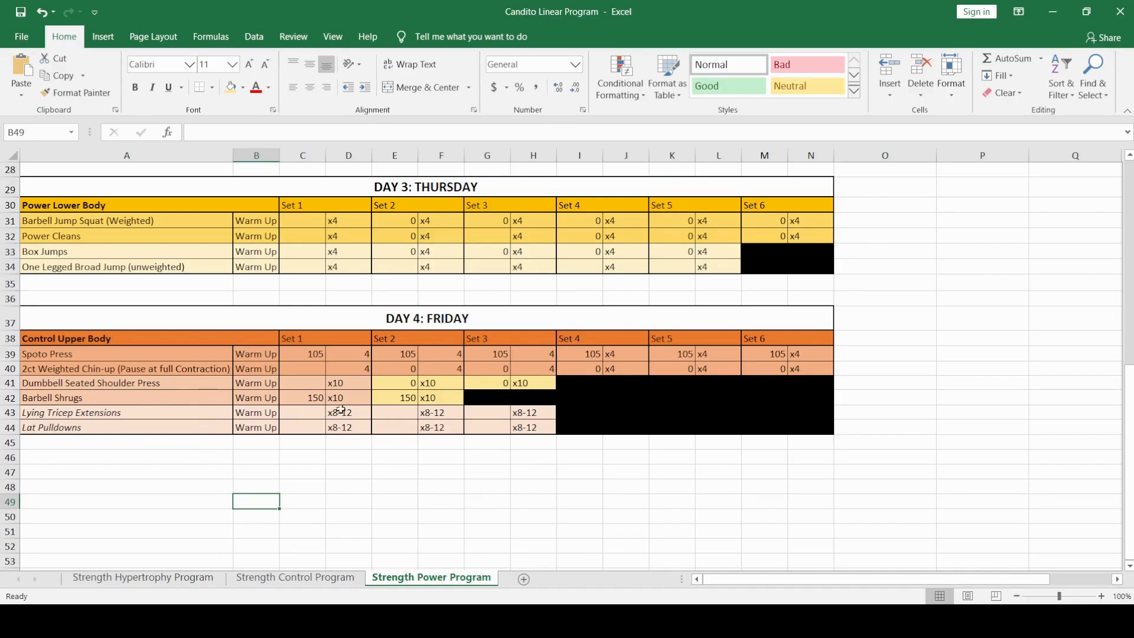
scroll(347, 414, "up", 9)
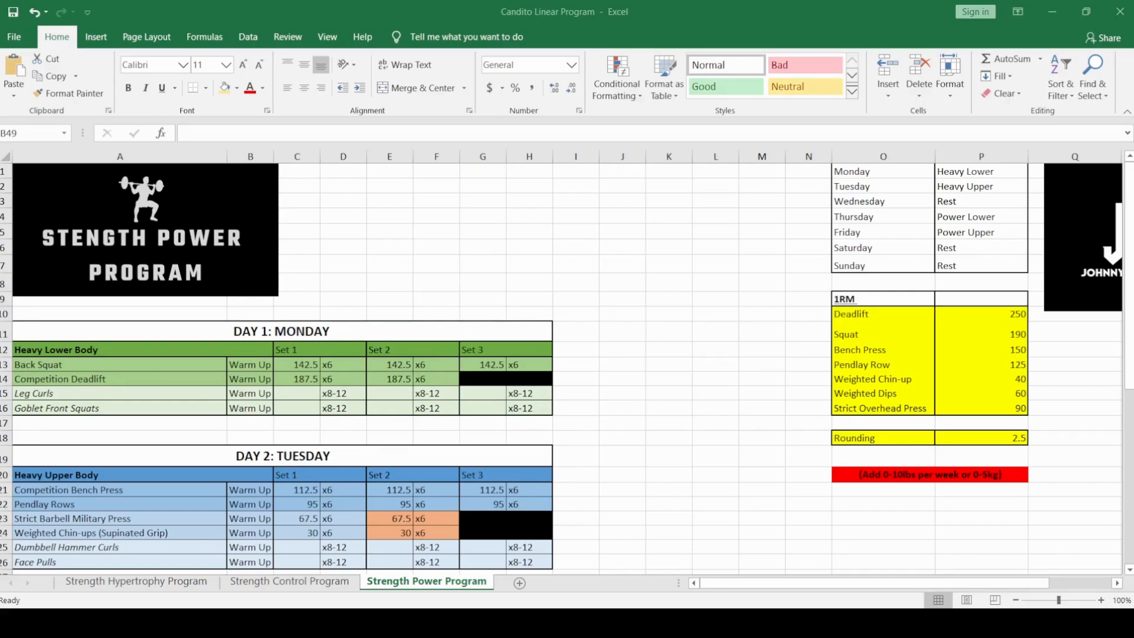
left_click(730, 390)
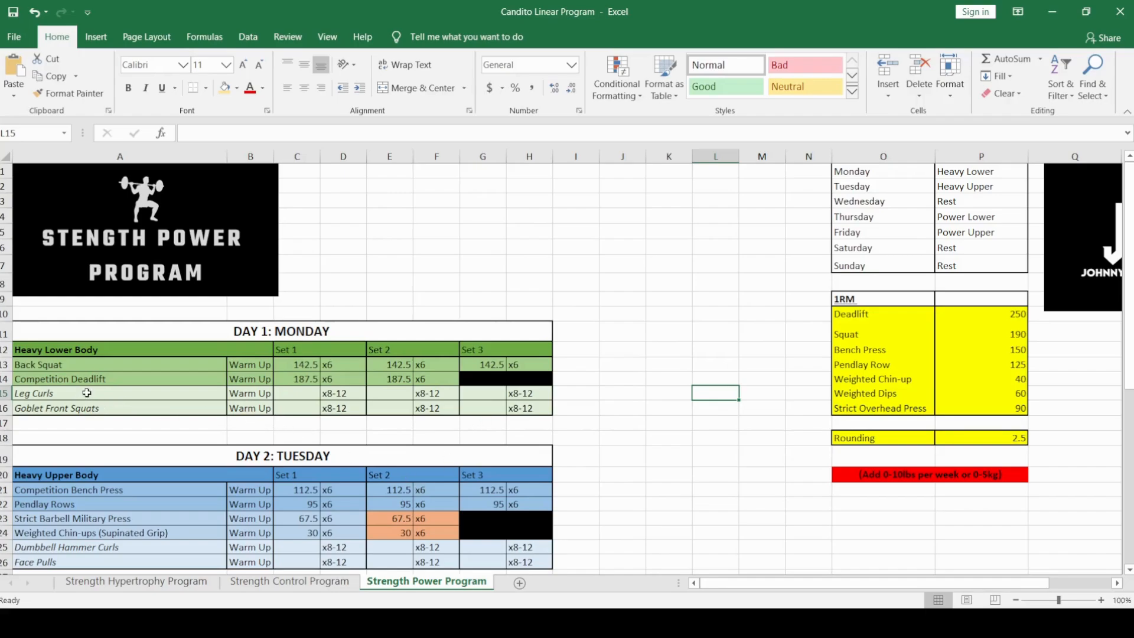
Examine the italicised Day 1 accessory exercises on the Strength Power Program and Strength Control Program sheets
left_click_drag(87, 393, 523, 412)
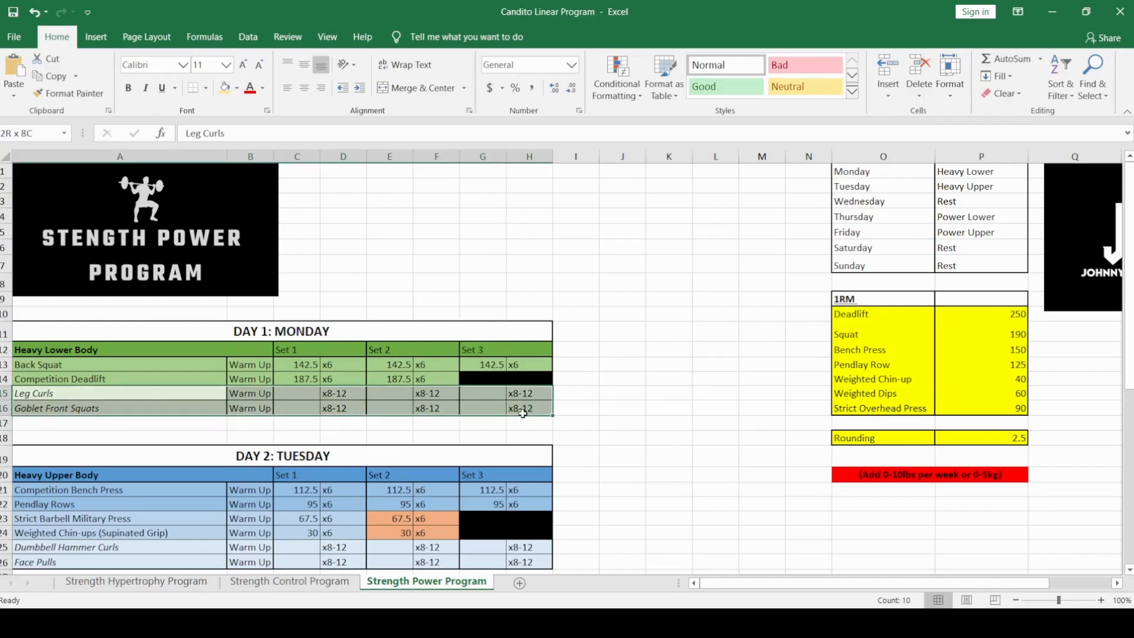
left_click(687, 316)
left_click(33, 395)
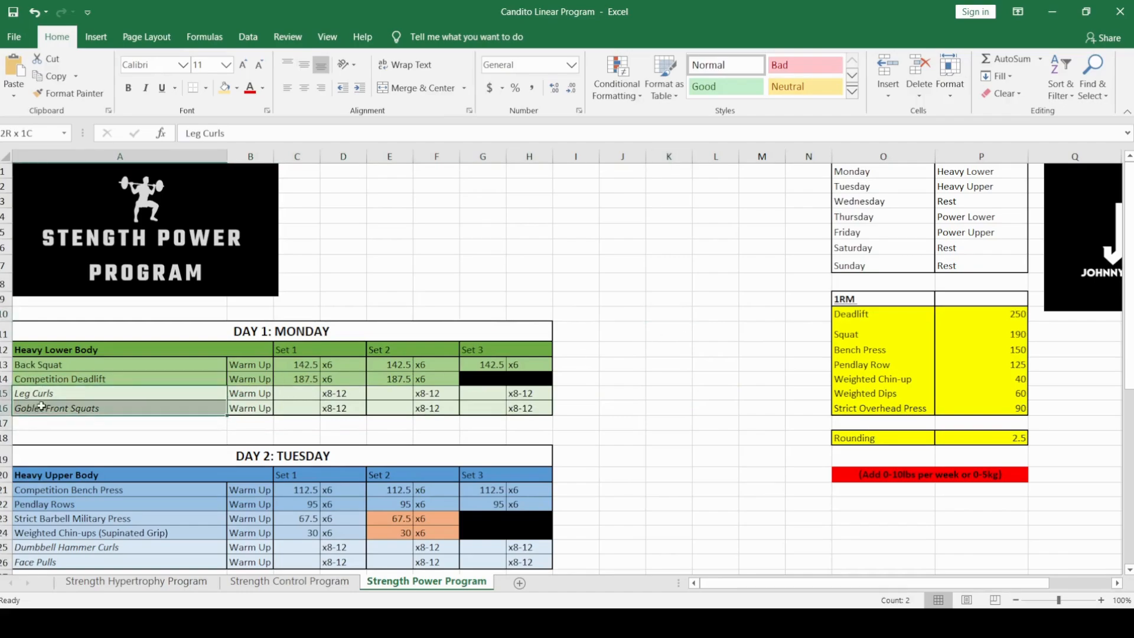
left_click(289, 581)
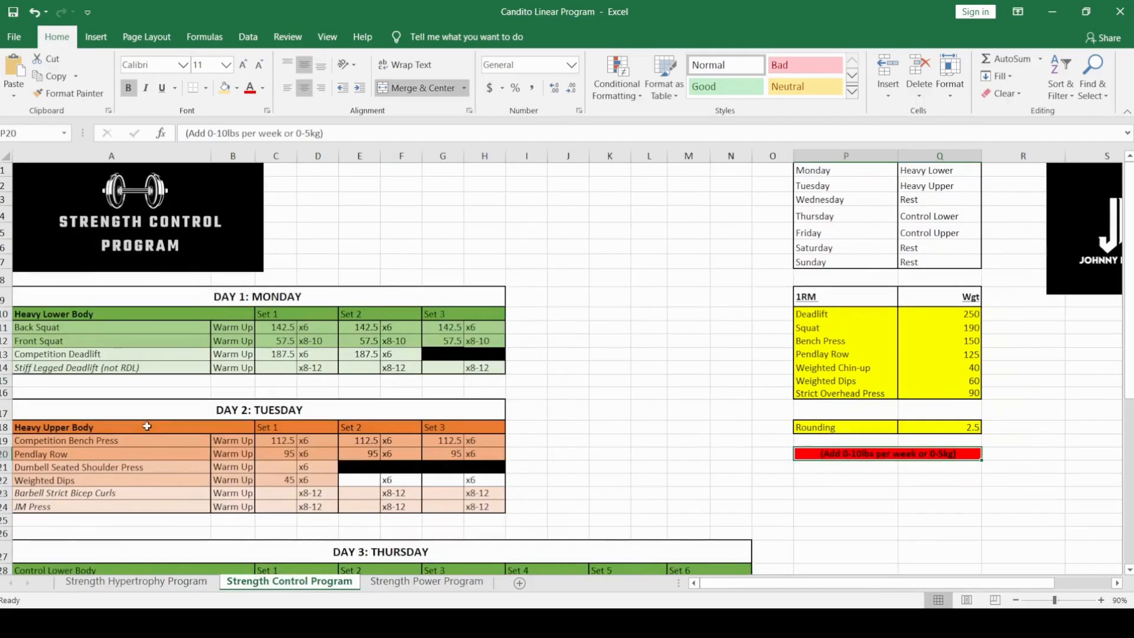
left_click(81, 353)
Examine the italicised accessory exercises across the training days of the Strength Hypertrophy Program sheet
left_click(137, 581)
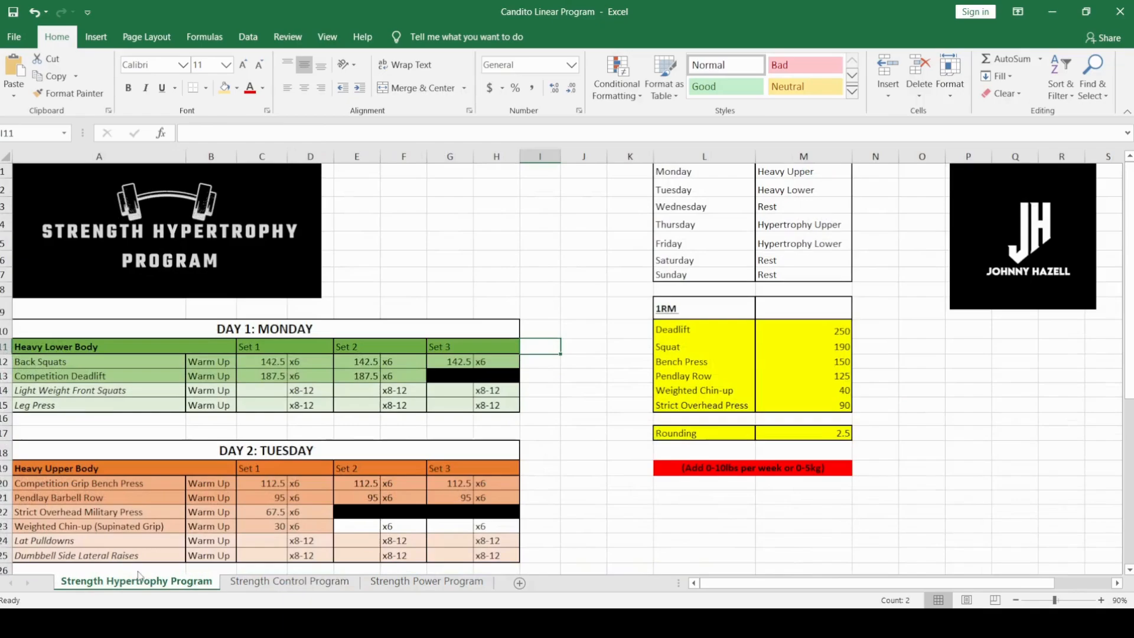
left_click(87, 392)
left_click(92, 542)
left_click_drag(92, 545, 93, 556)
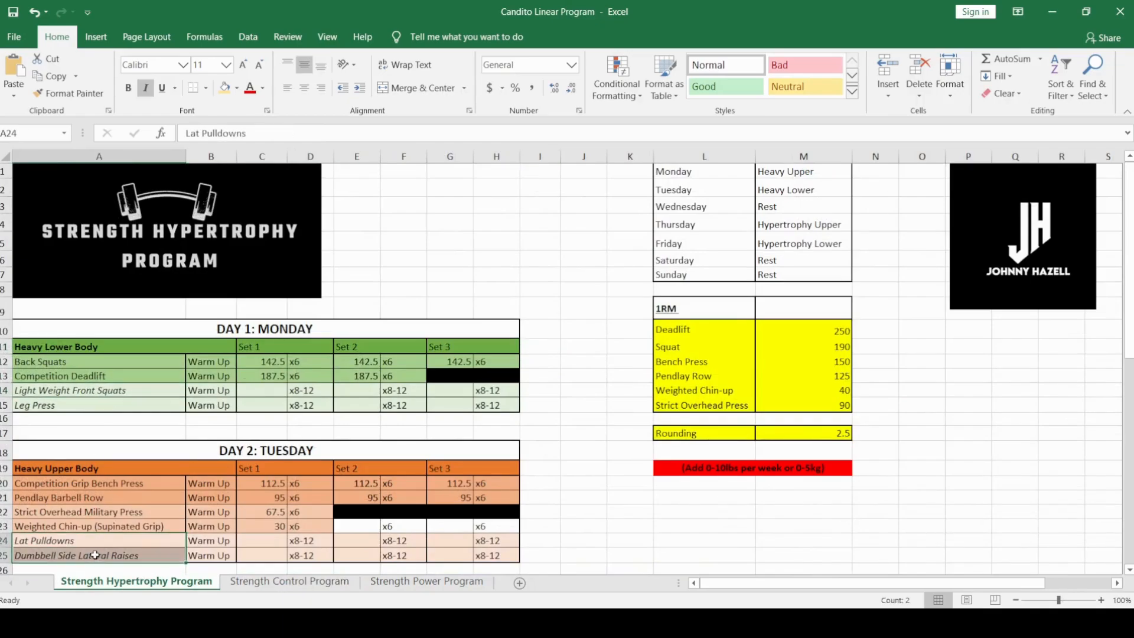
scroll(93, 555, "down", 4)
left_click_drag(94, 461, 93, 562)
scroll(93, 508, "down", 3)
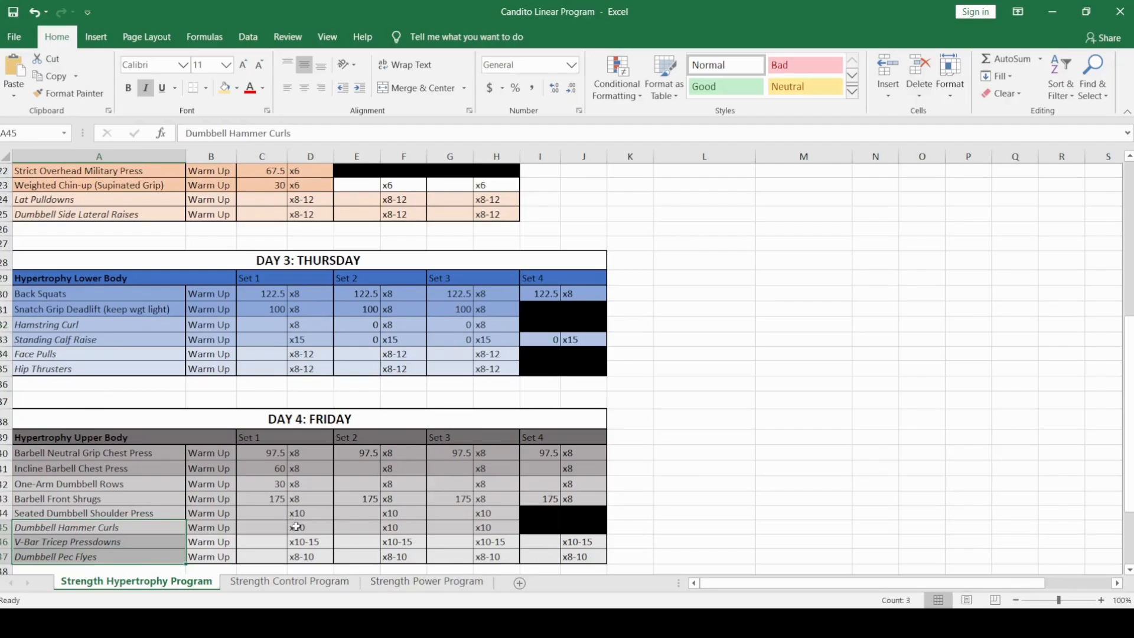
Review the main lifts of Day 2 and Day 1 on the Strength Hypertrophy Program sheet
scroll(282, 515, "up", 4)
scroll(281, 515, "up", 3)
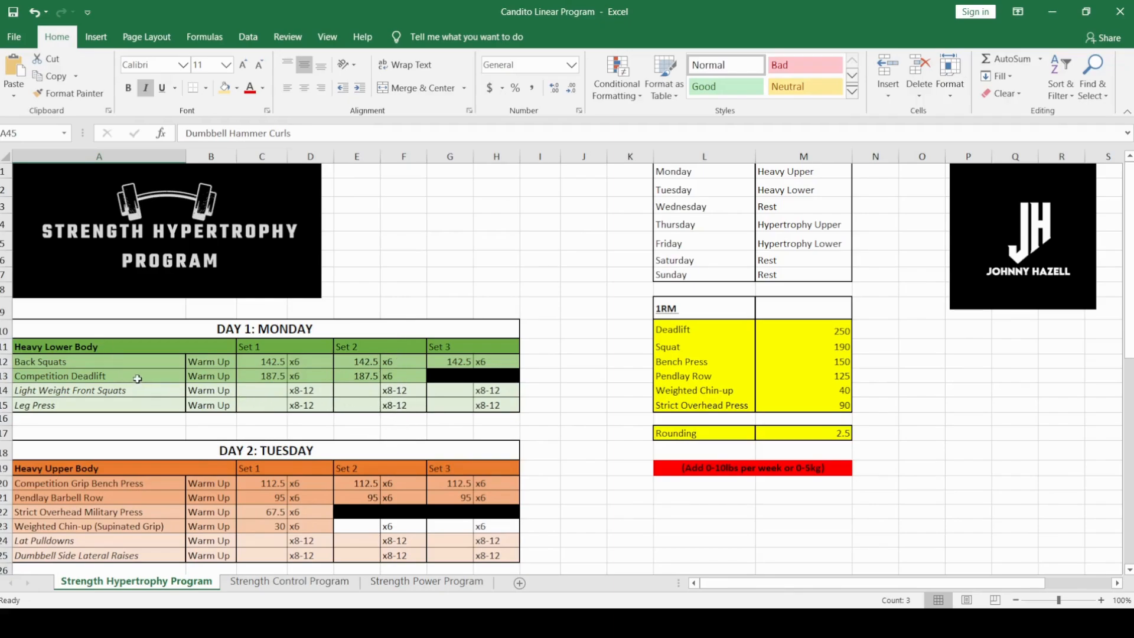
left_click_drag(97, 481, 97, 506)
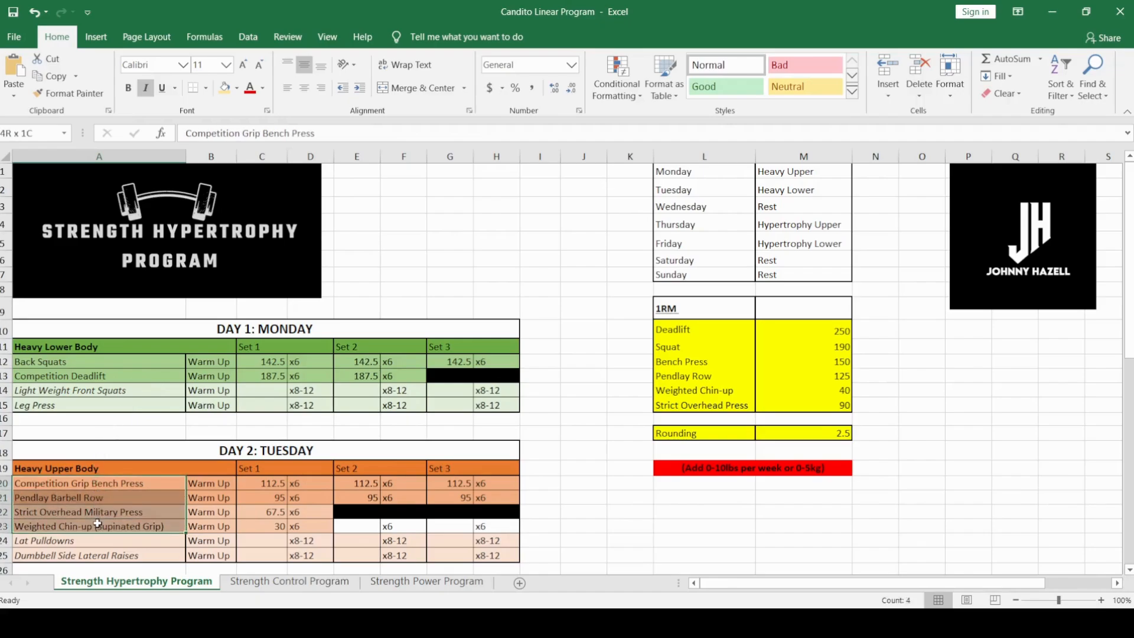
mouse_move(101, 361)
left_mouse_down()
mouse_move(98, 386)
mouse_move(99, 376)
left_mouse_up()
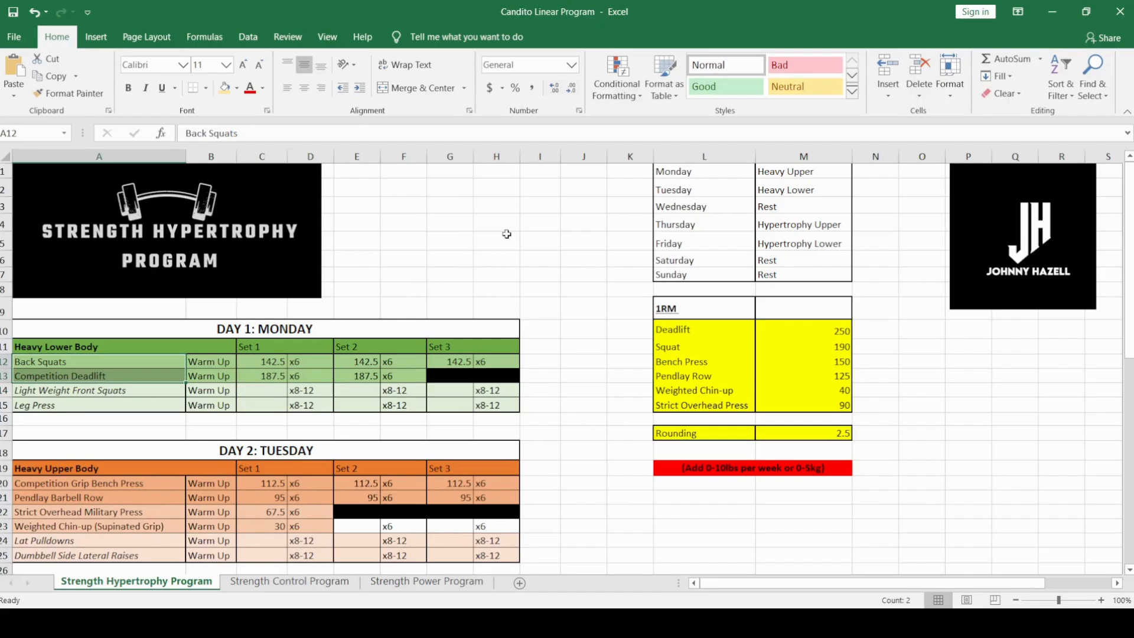
left_click(477, 240)
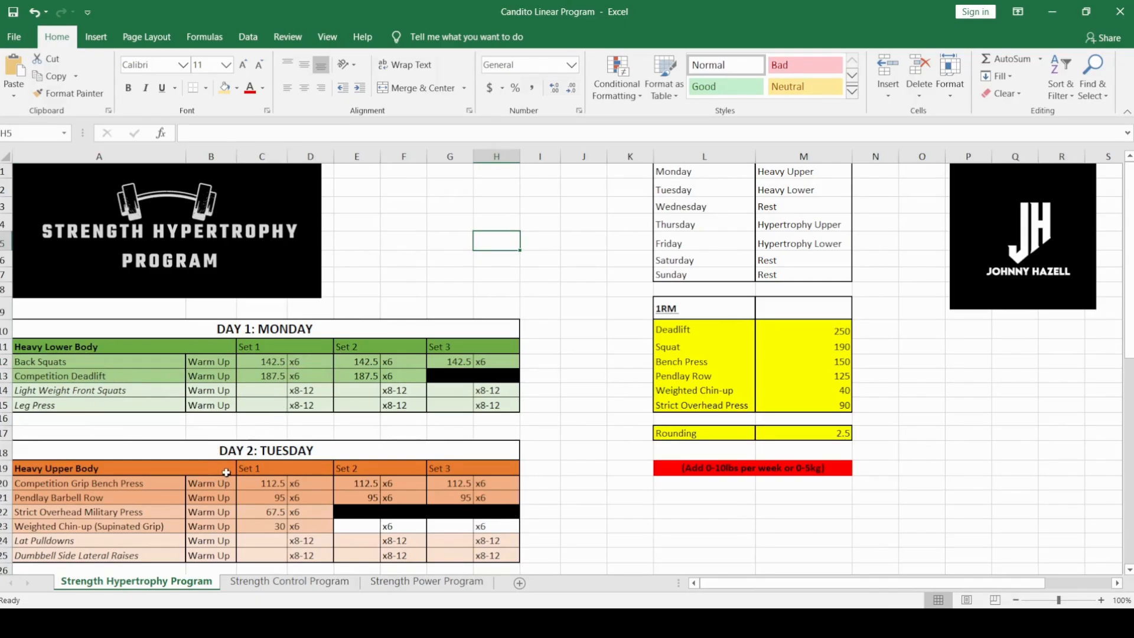
Return to the Strength Power Program sheet and look at Day 1's Leg Curls row
scroll(130, 504, "down", 1)
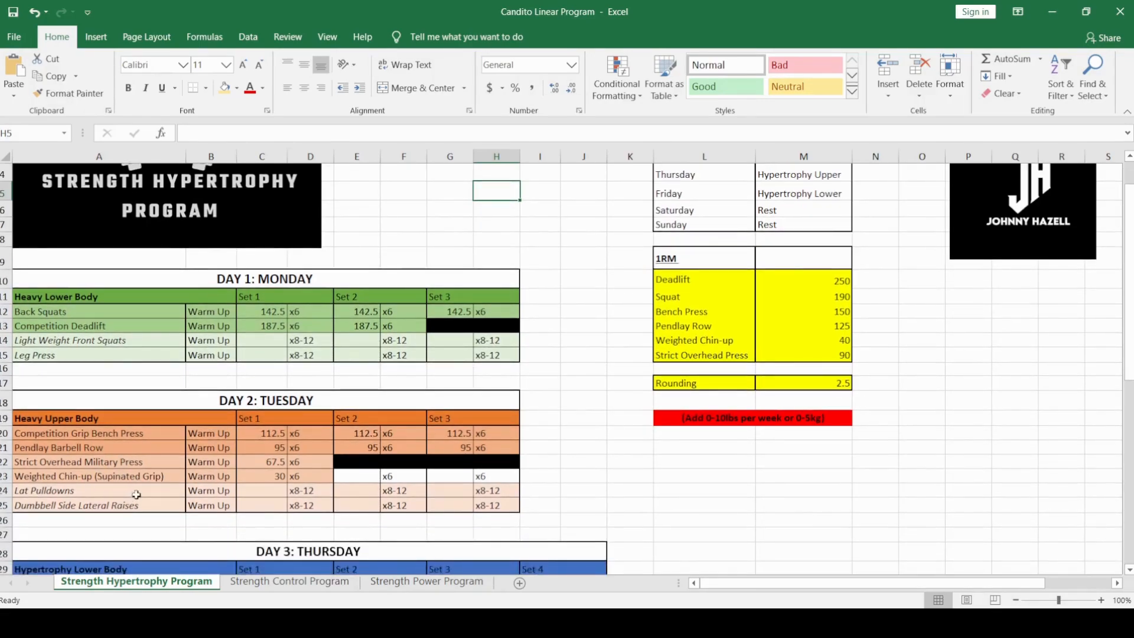
left_click(387, 585)
left_click(173, 401)
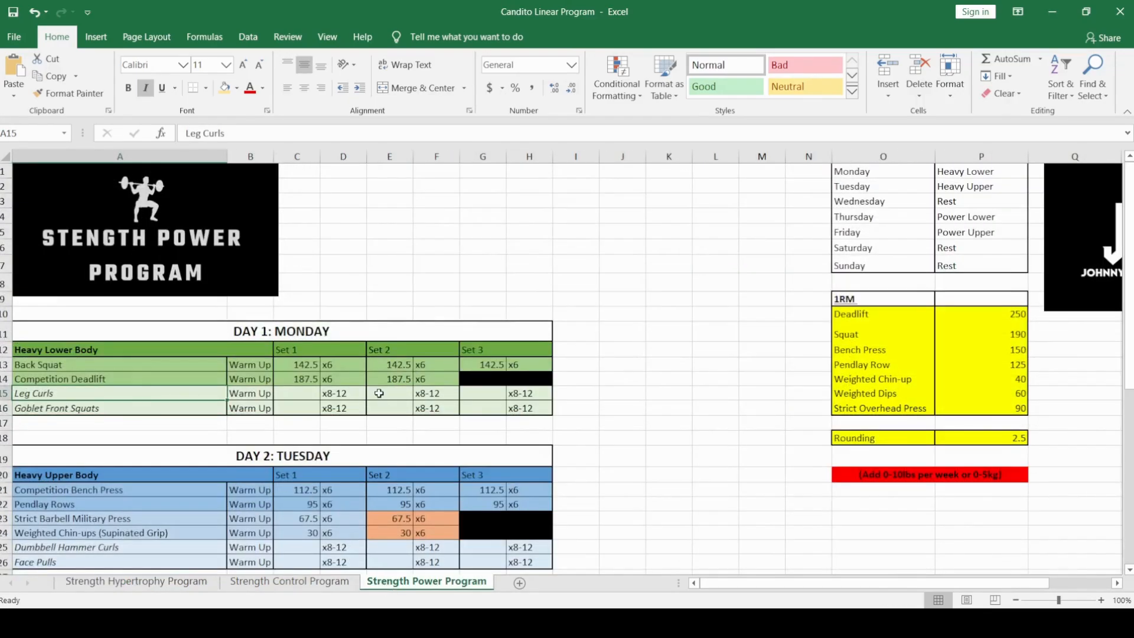
left_click(673, 394)
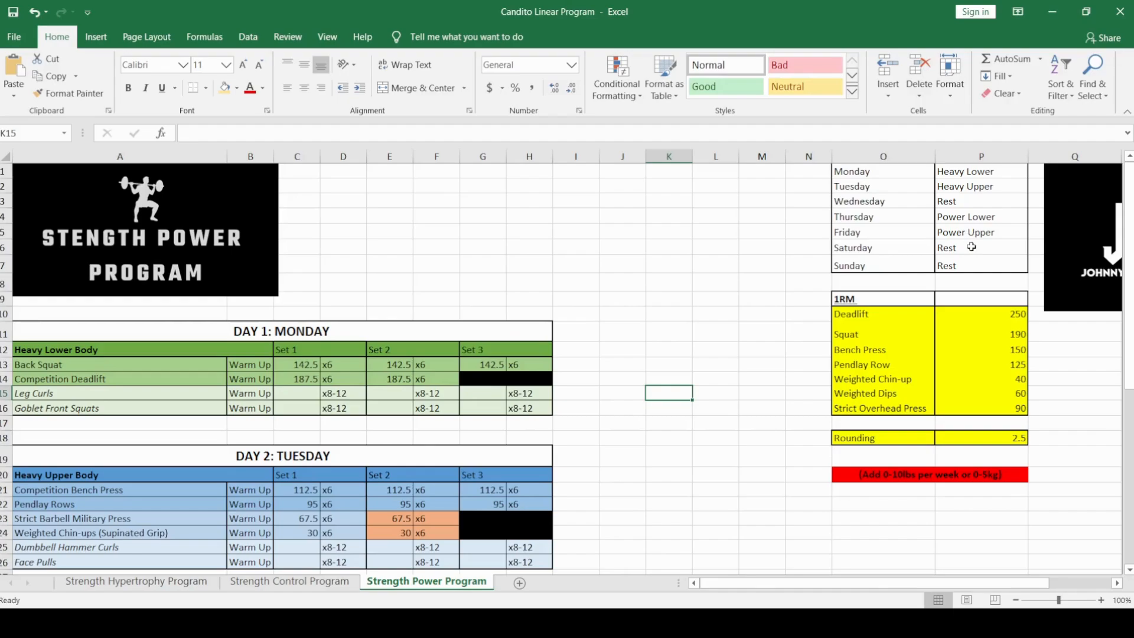
left_click(753, 297)
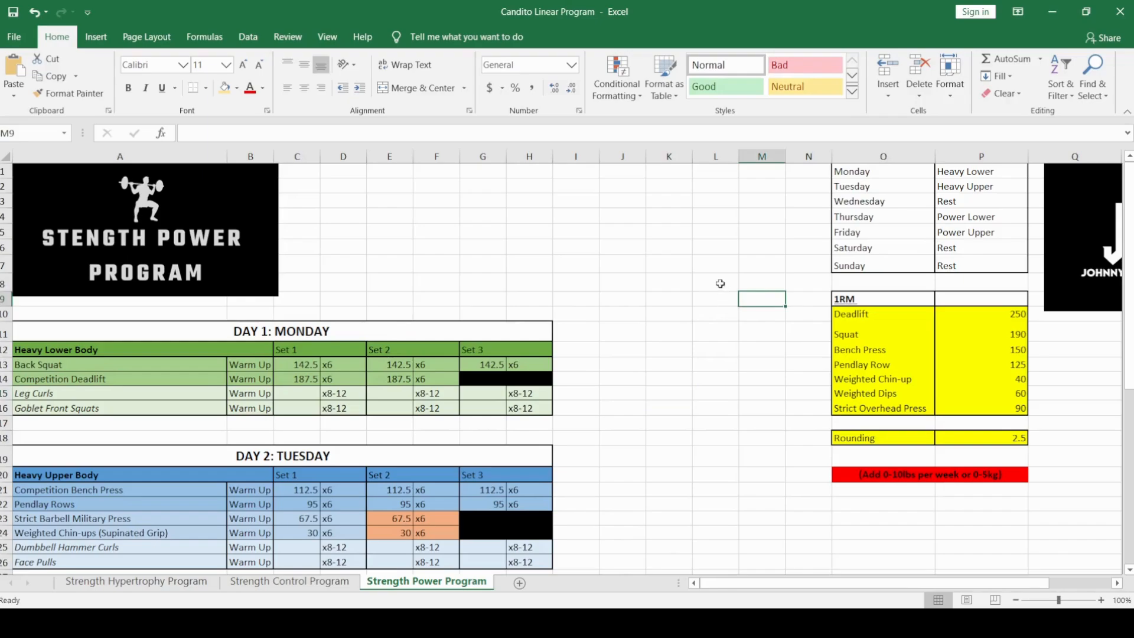
scroll(664, 314, "down", 1)
scroll(660, 315, "up", 1)
left_click(753, 358)
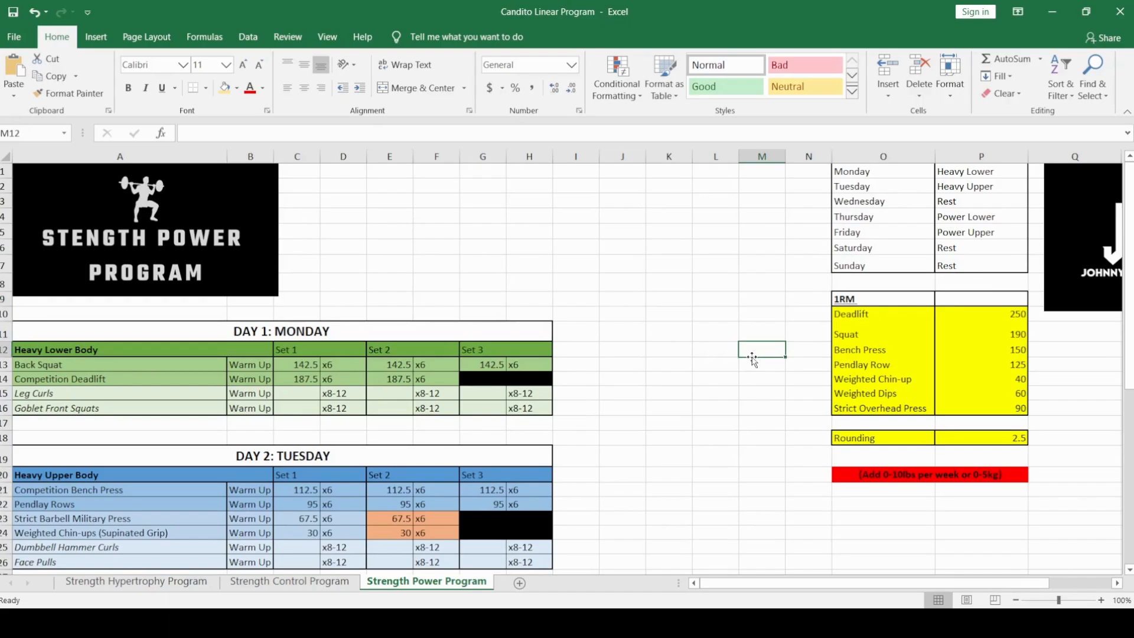
left_click(726, 379)
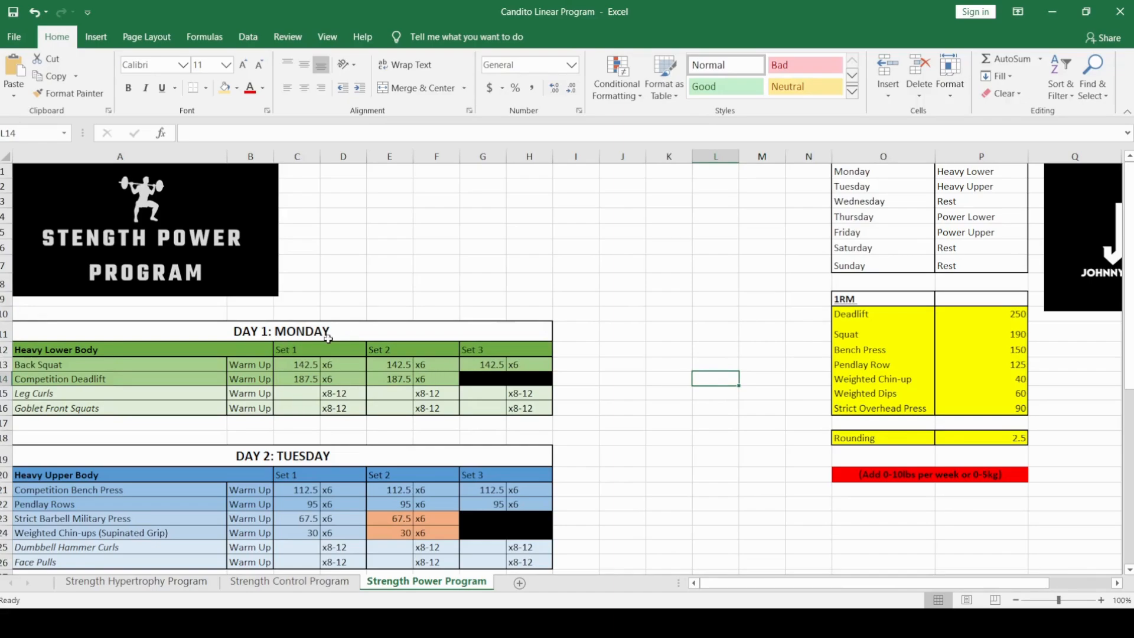
scroll(327, 397, "down", 2)
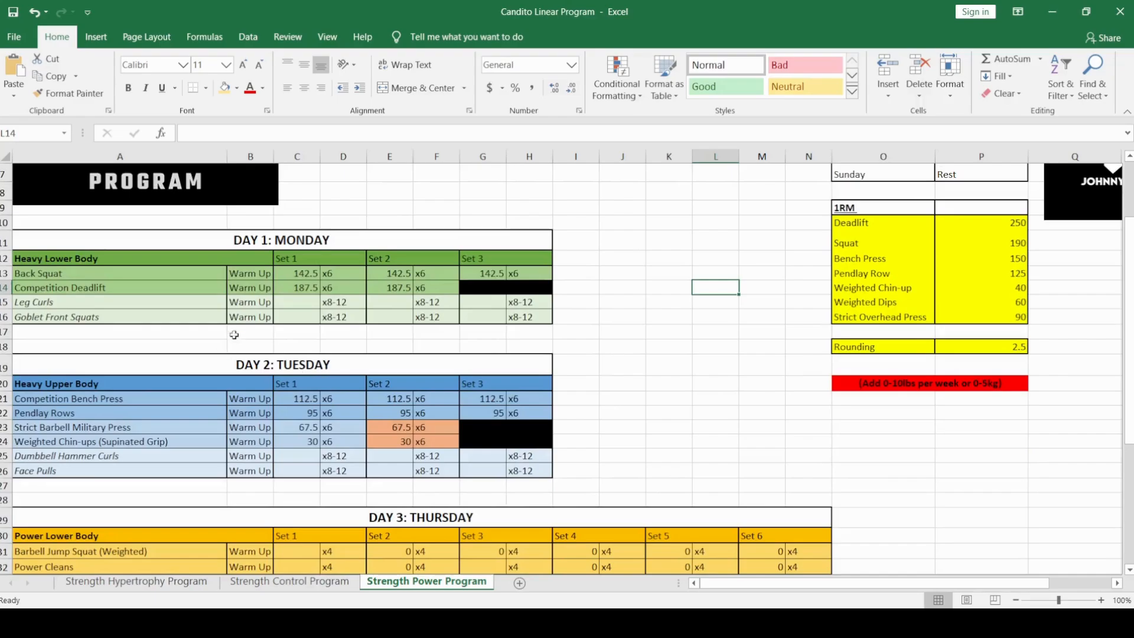
scroll(233, 335, "up", 2)
Review Days 3 and 4 and the weekly schedule's Friday and Sunday entries on the Strength Control Program sheet
left_click(249, 582)
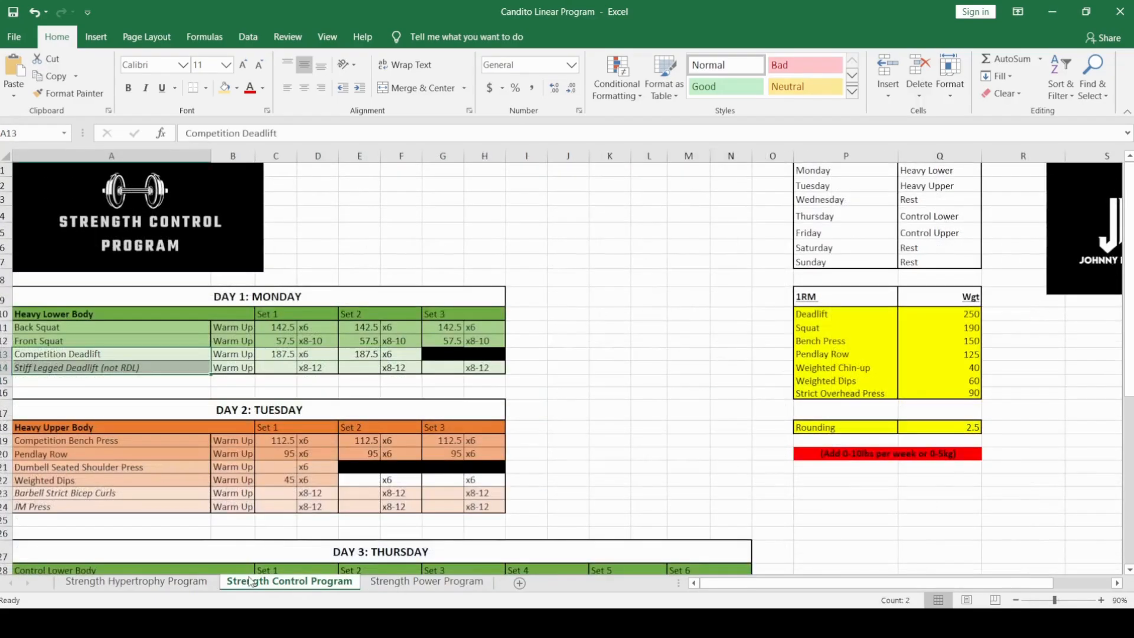
scroll(242, 431, "down", 6)
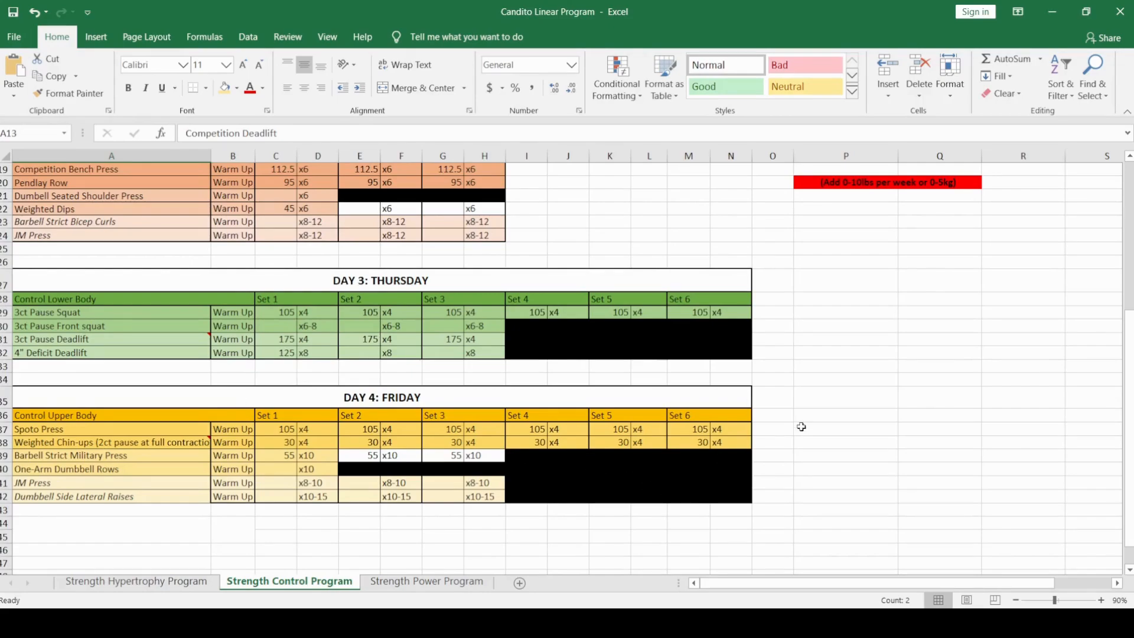
scroll(801, 427, "up", 5)
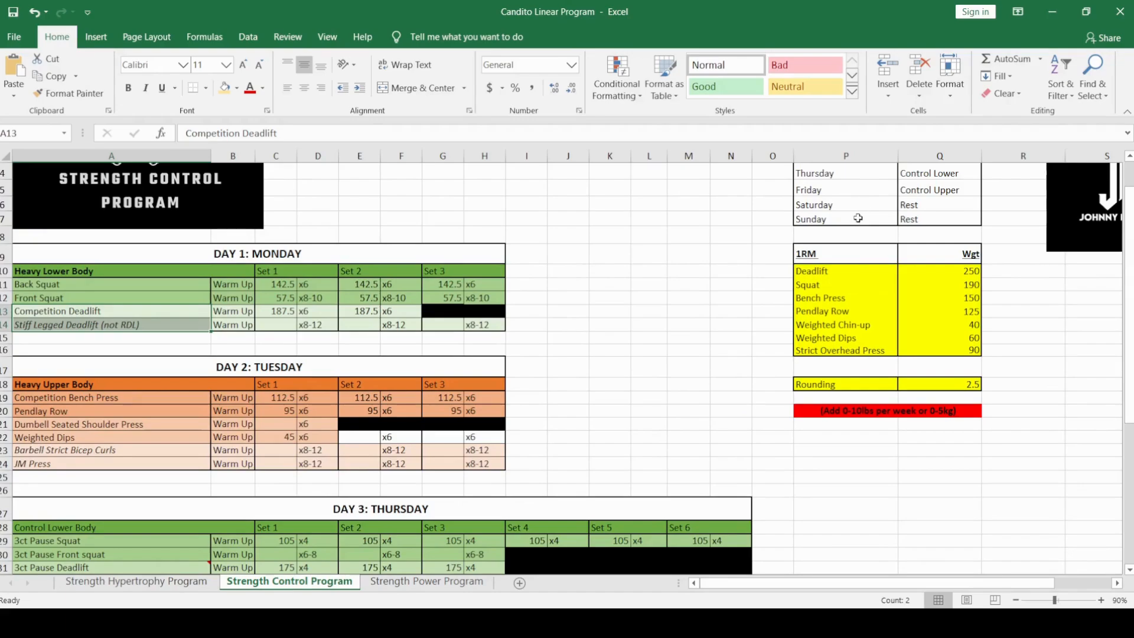
left_click_drag(858, 218, 922, 218)
scroll(874, 212, "up", 1)
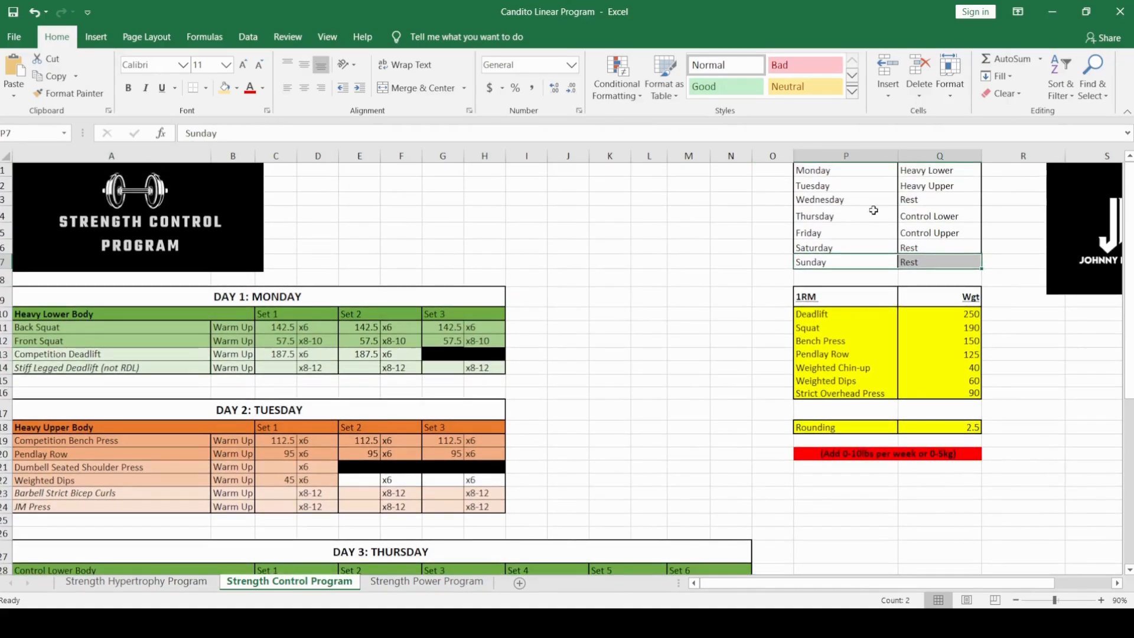
left_click(855, 234)
scroll(649, 305, "down", 6)
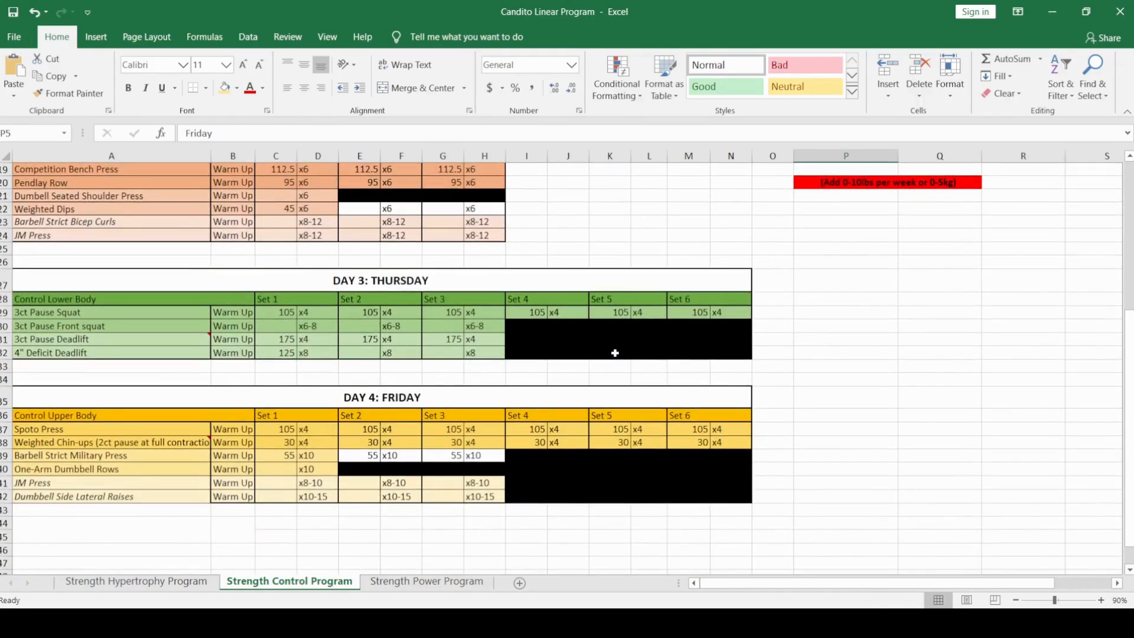
scroll(553, 315, "up", 6)
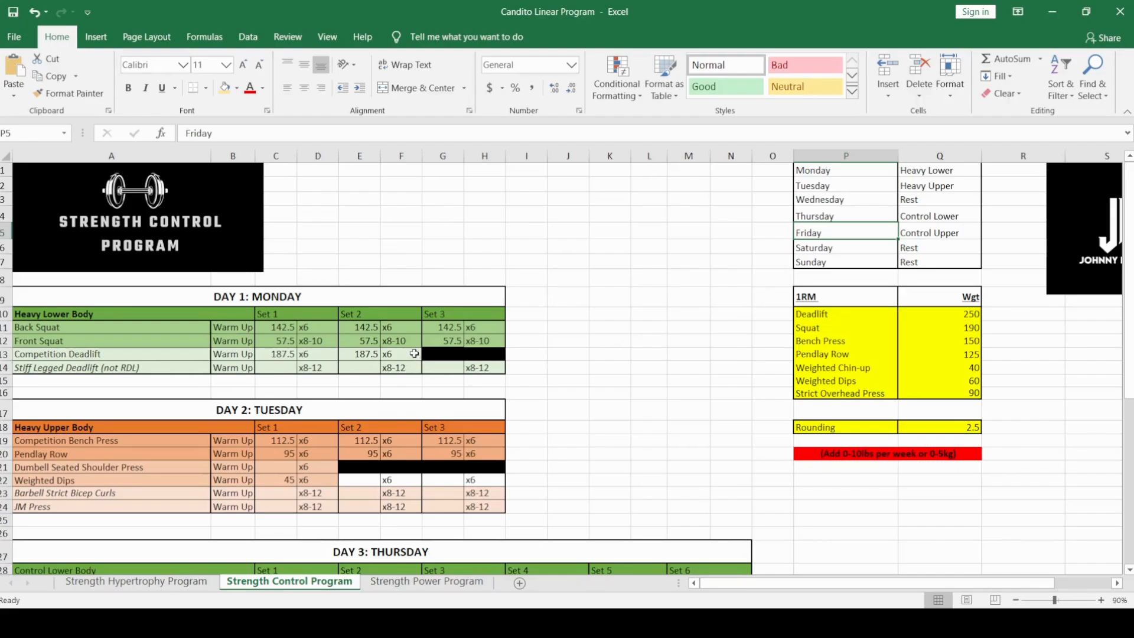
Read through all four training days of the Strength Control Program sheet
scroll(420, 355, "down", 1)
scroll(421, 366, "down", 1)
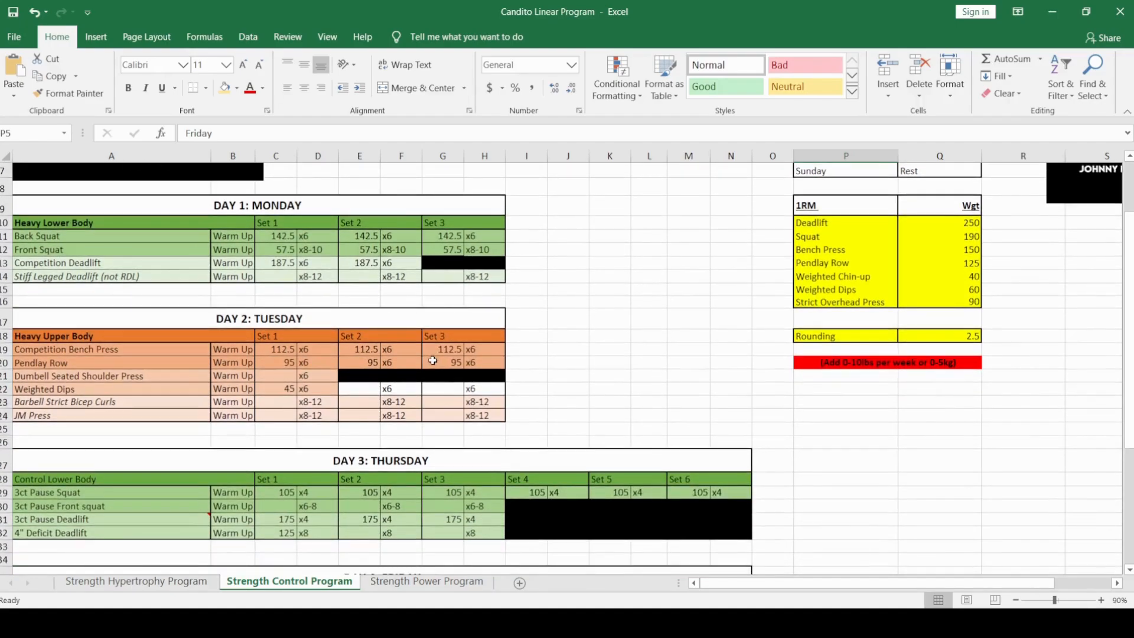
scroll(429, 354, "down", 2)
scroll(433, 348, "down", 3)
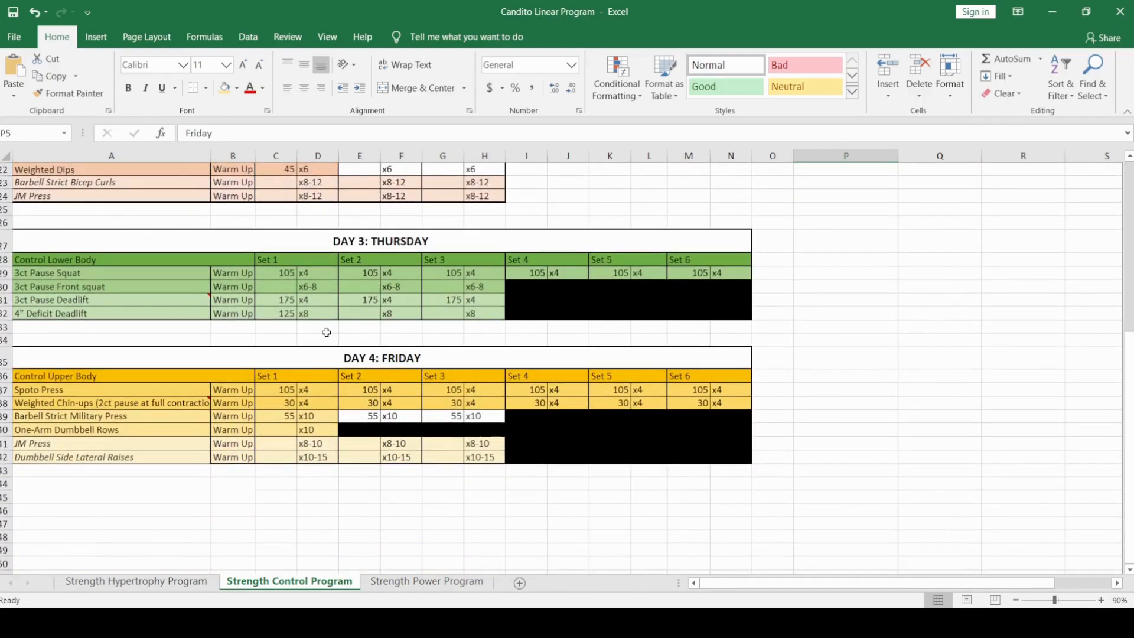
scroll(327, 329, "up", 7)
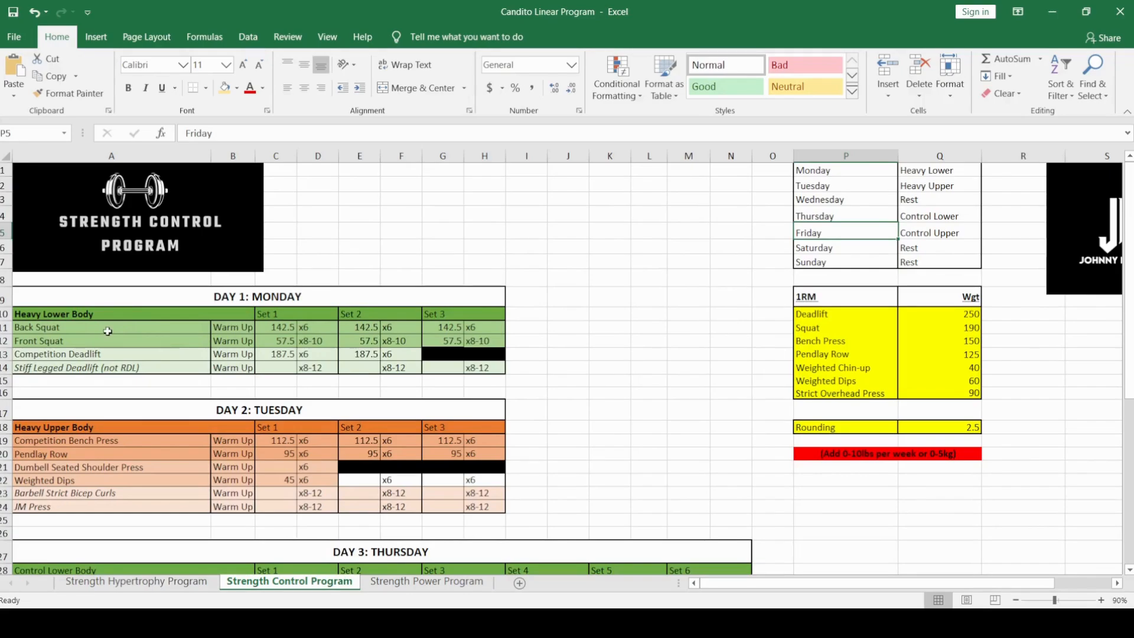
Inspect the Set 3 weight and reps of Day 1's Back Squat and clear the selection
left_click_drag(487, 327, 436, 326)
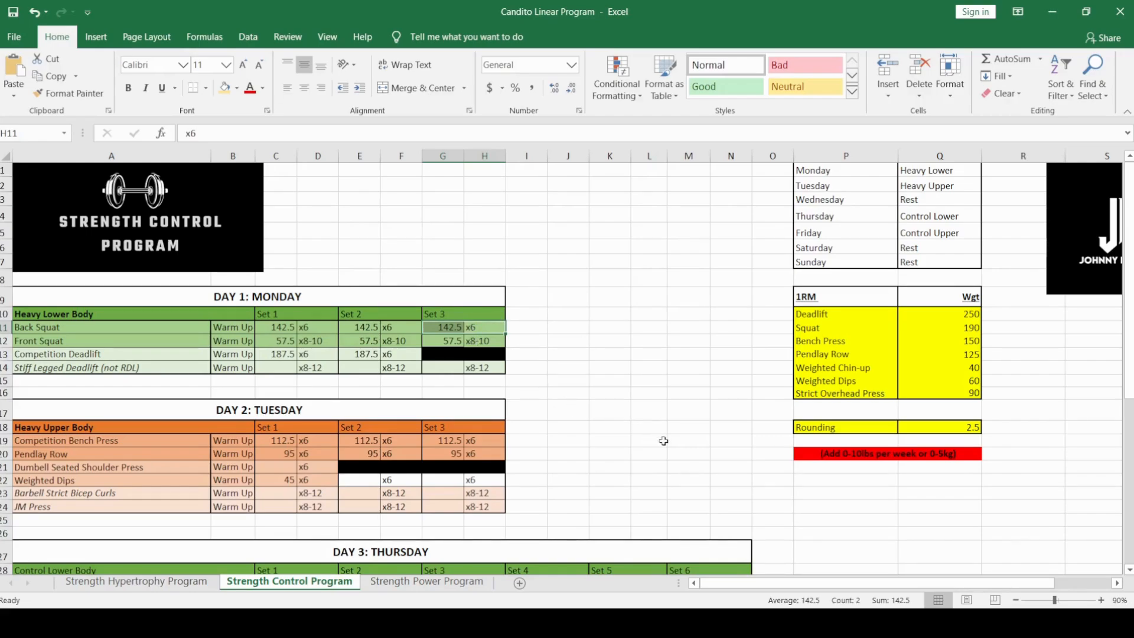
left_click(626, 318)
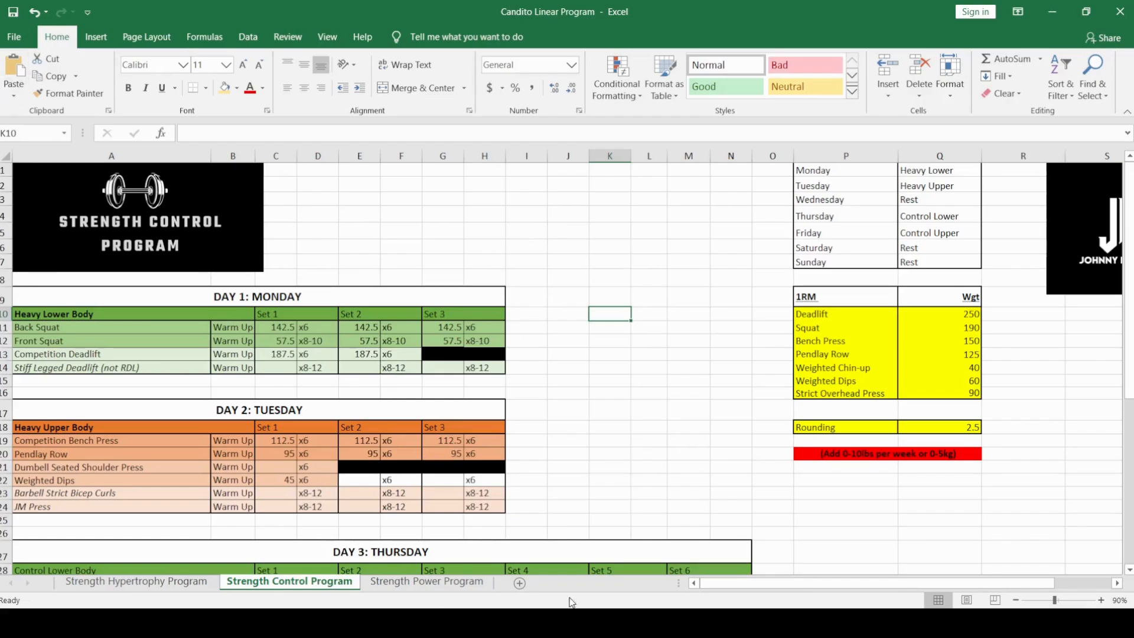
left_click(646, 278)
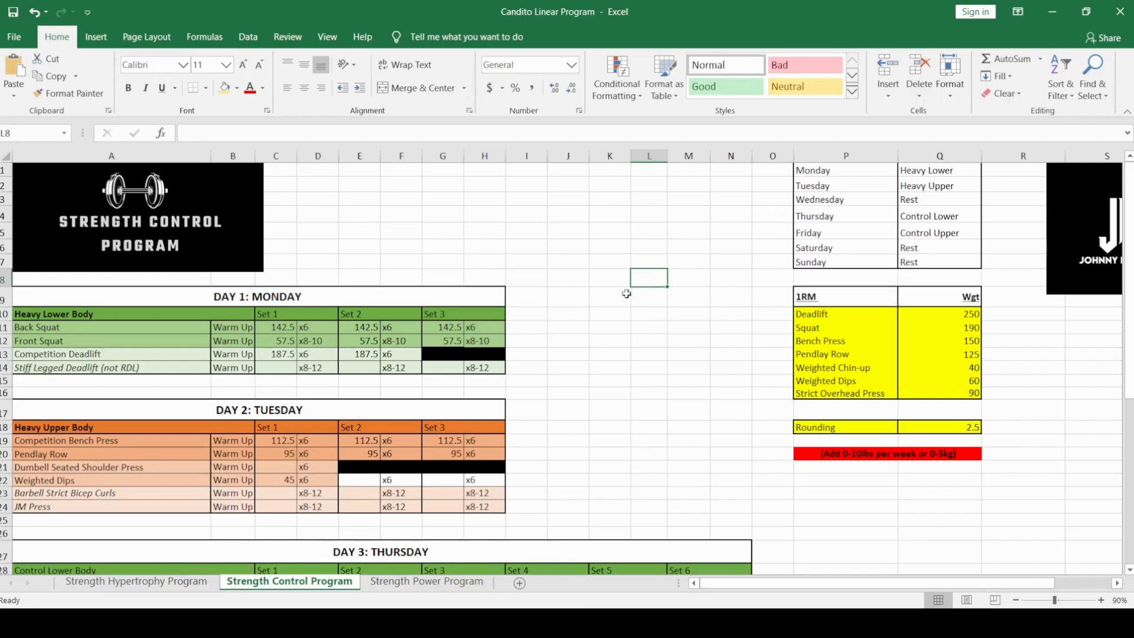